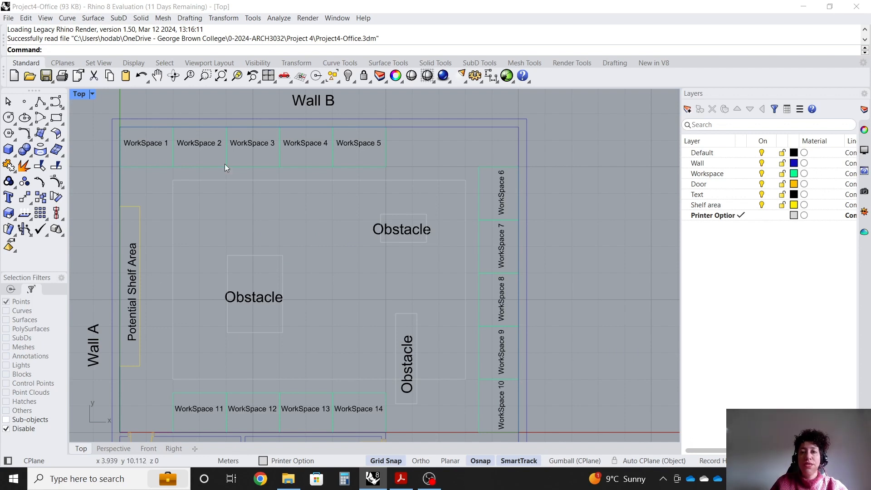
# Start the multiple Points command with Mid and End snaps and place points at the lower-edge midpoints of WorkSpaces 1 to 5.
pyautogui.scroll(-2, 162, 173)
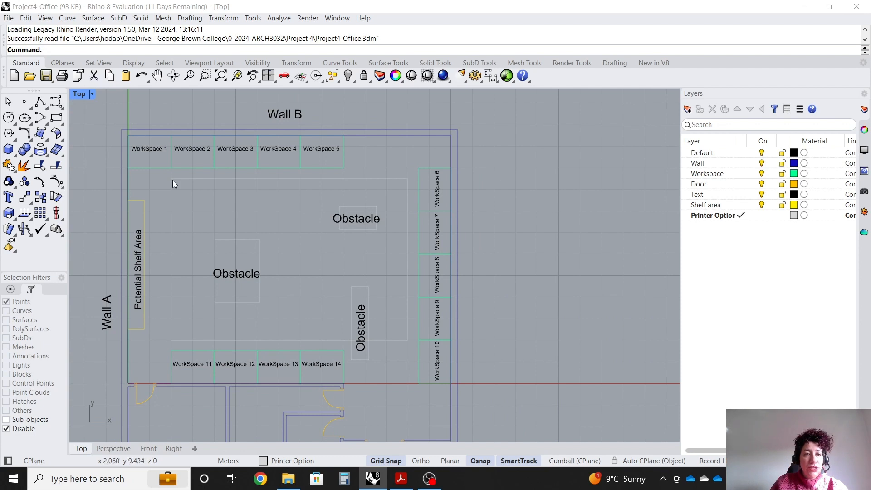
pyautogui.scroll(1, 172, 179)
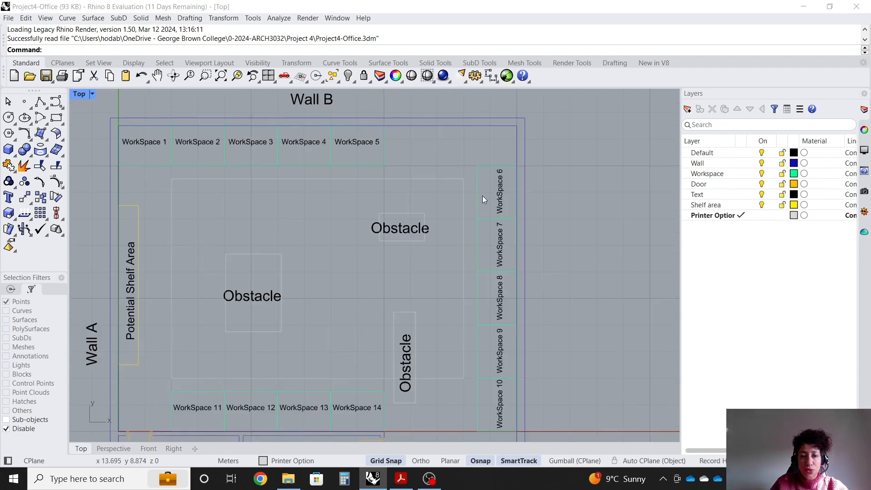
pyautogui.scroll(-1, 482, 195)
pyautogui.scroll(1, 499, 164)
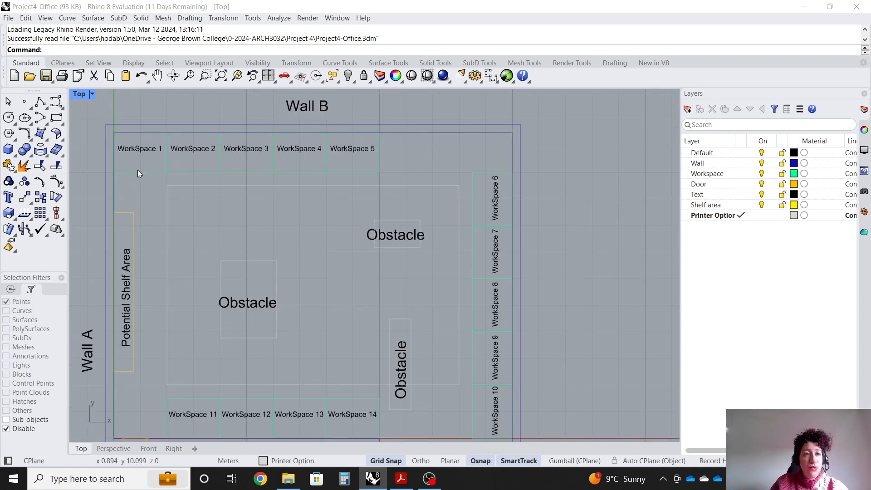
pyautogui.click(29, 109)
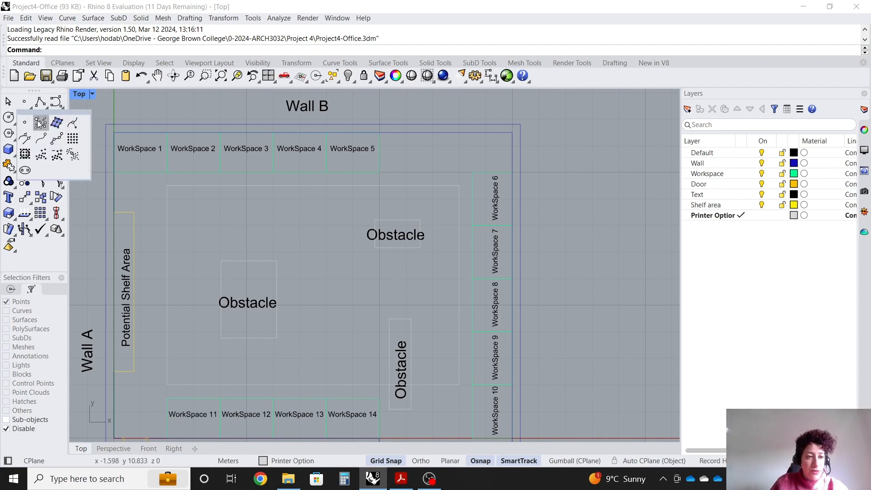
pyautogui.click(40, 122)
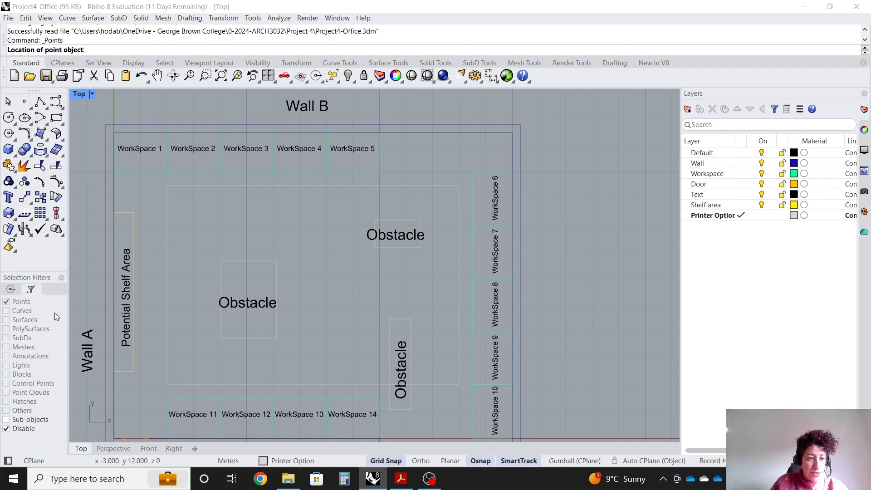
pyautogui.click(11, 290)
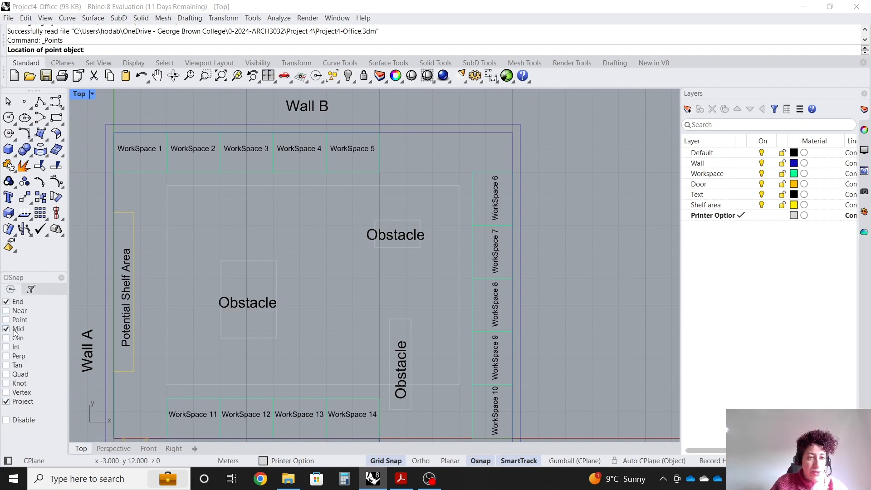
pyautogui.click(144, 171)
pyautogui.scroll(3, 184, 131)
pyautogui.click(198, 193)
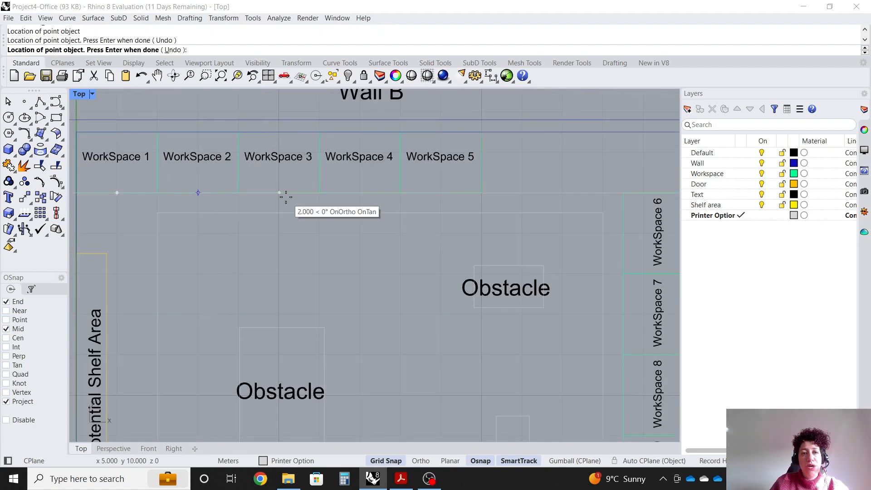
pyautogui.click(284, 196)
pyautogui.click(364, 195)
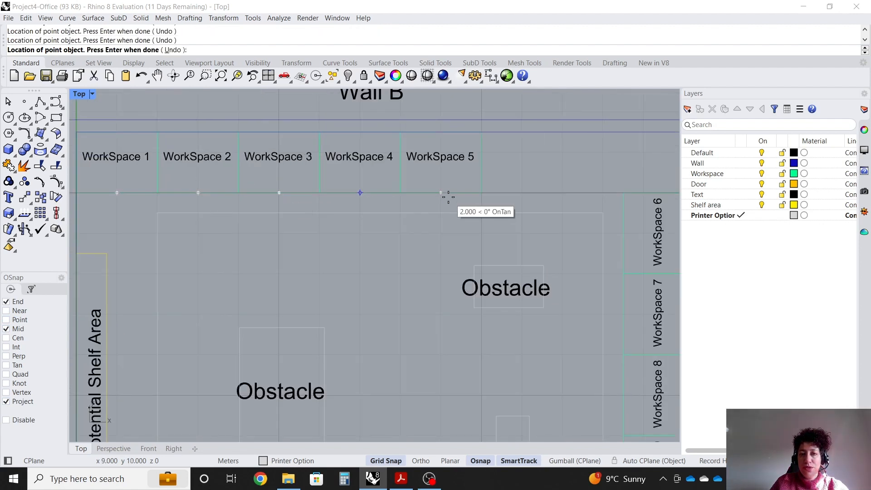
# Place points at the inner-edge midpoints of WorkSpaces 6 to 10 along the right side.
pyautogui.scroll(-3, 472, 190)
pyautogui.scroll(3, 498, 208)
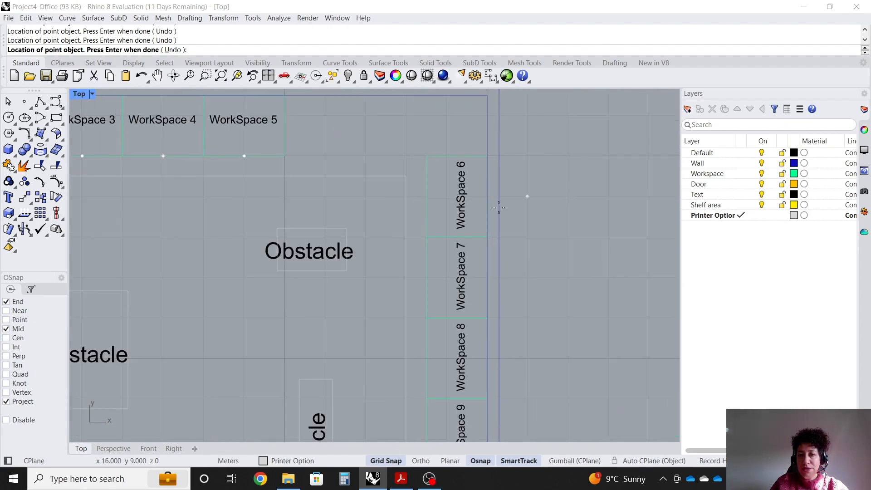
pyautogui.click(422, 197)
pyautogui.click(427, 279)
pyautogui.click(427, 359)
pyautogui.scroll(-4, 426, 172)
pyautogui.scroll(3, 426, 317)
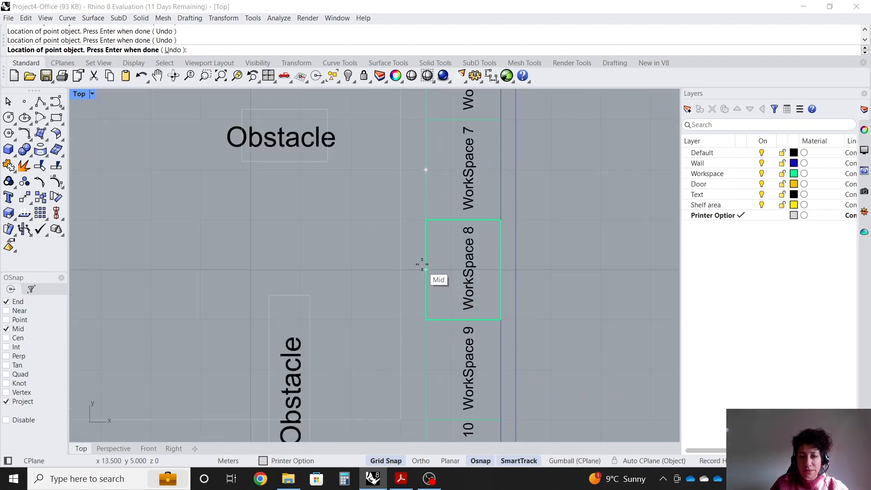
pyautogui.scroll(-2, 419, 295)
pyautogui.scroll(2, 420, 317)
pyautogui.click(422, 309)
pyautogui.scroll(-3, 421, 313)
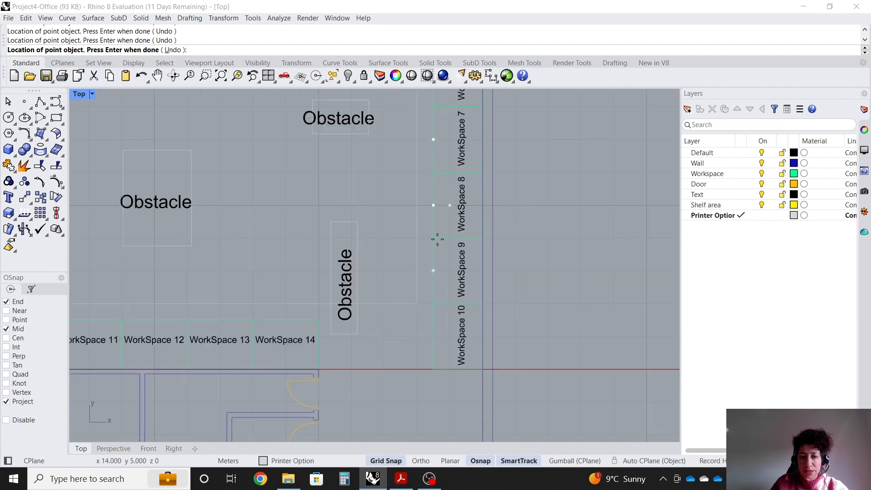
pyautogui.scroll(3, 438, 333)
pyautogui.scroll(-3, 459, 181)
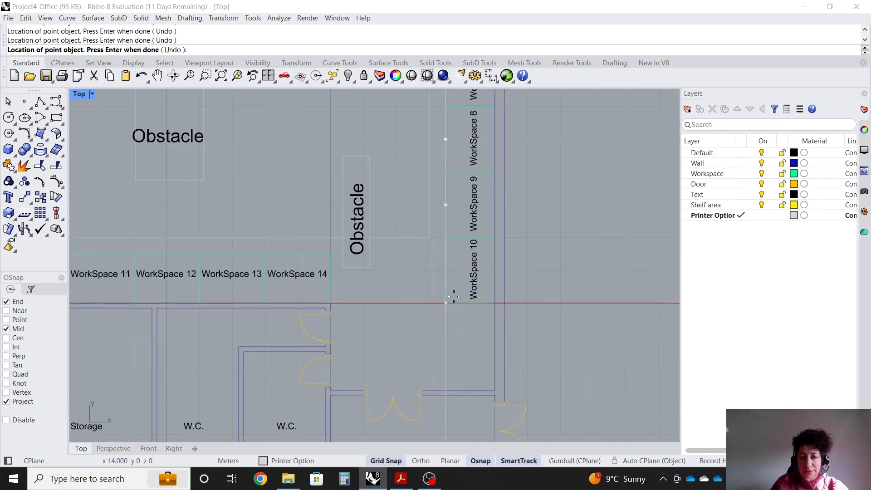
pyautogui.scroll(2, 454, 298)
pyautogui.click(442, 252)
# Place points at the upper-edge midpoints of WorkSpaces 11 to 14 and finish the Points command.
pyautogui.scroll(-1, 550, 274)
pyautogui.scroll(-2, 549, 273)
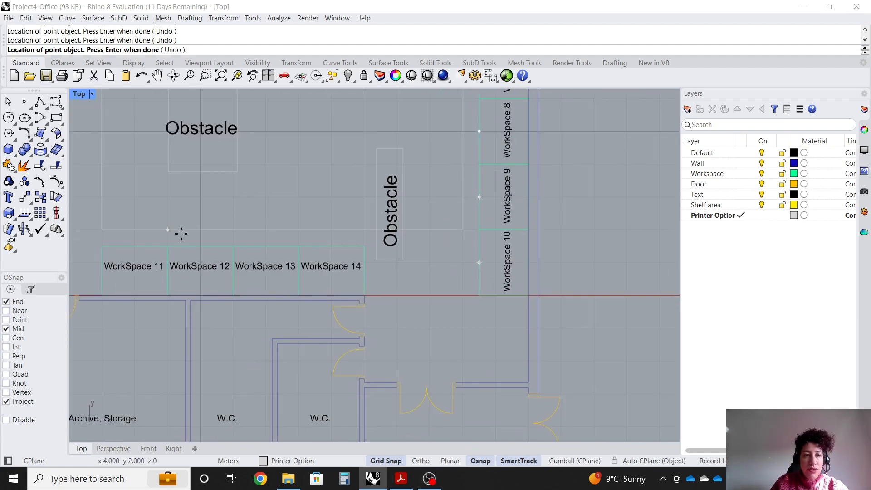
pyautogui.scroll(2, 145, 241)
pyautogui.click(132, 247)
pyautogui.click(214, 247)
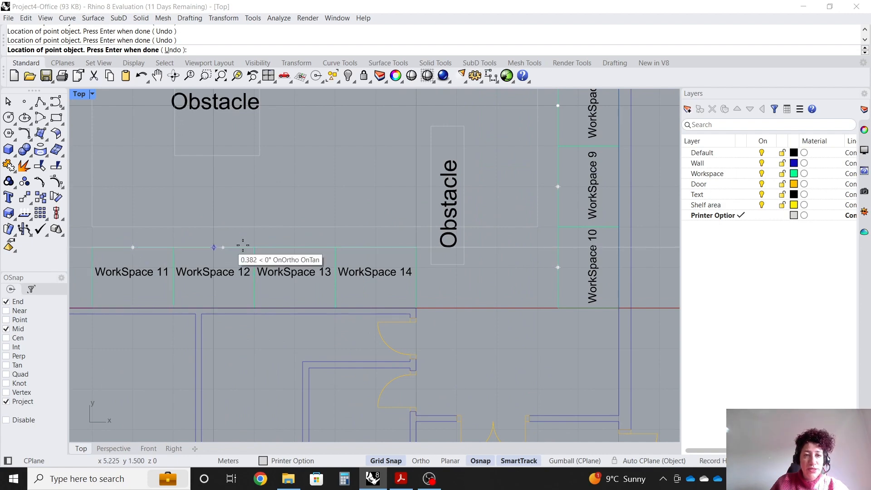
pyautogui.click(295, 247)
pyautogui.click(376, 247)
pyautogui.scroll(-3, 375, 248)
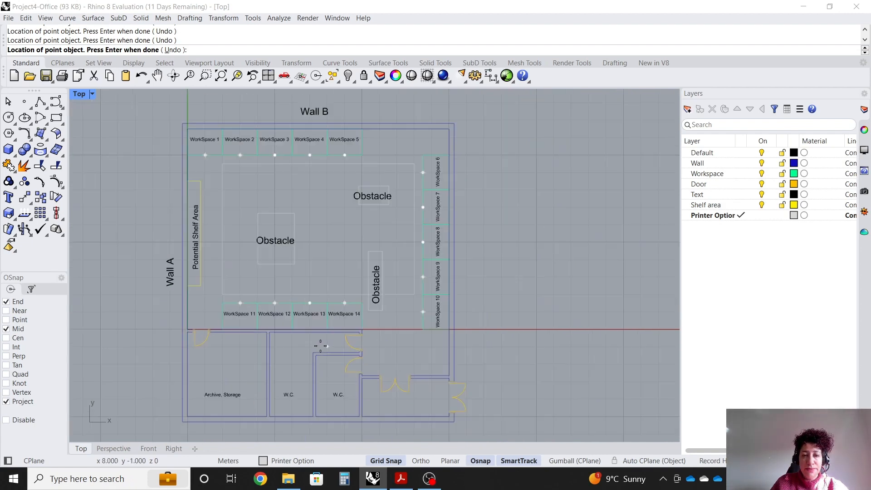
pyautogui.scroll(2, 460, 206)
pyautogui.scroll(-1, 399, 162)
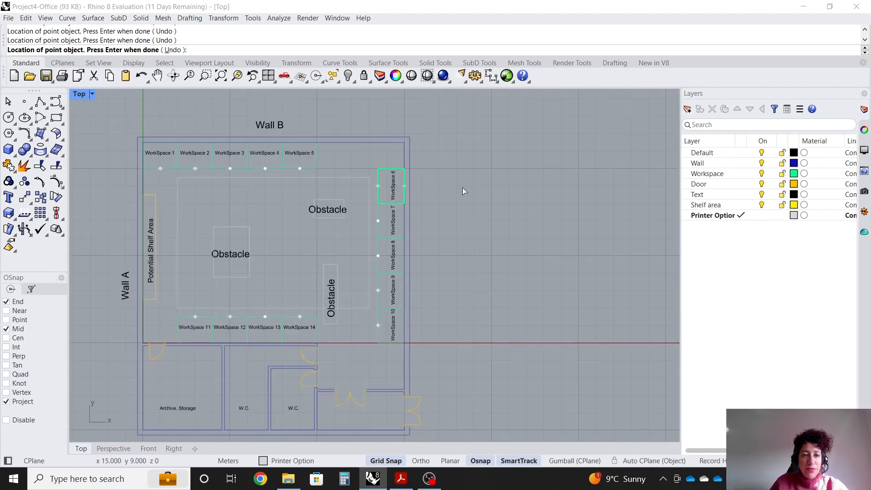
pyautogui.press('Return')
# Launch Grasshopper from the command line.
pyautogui.scroll(2, 445, 181)
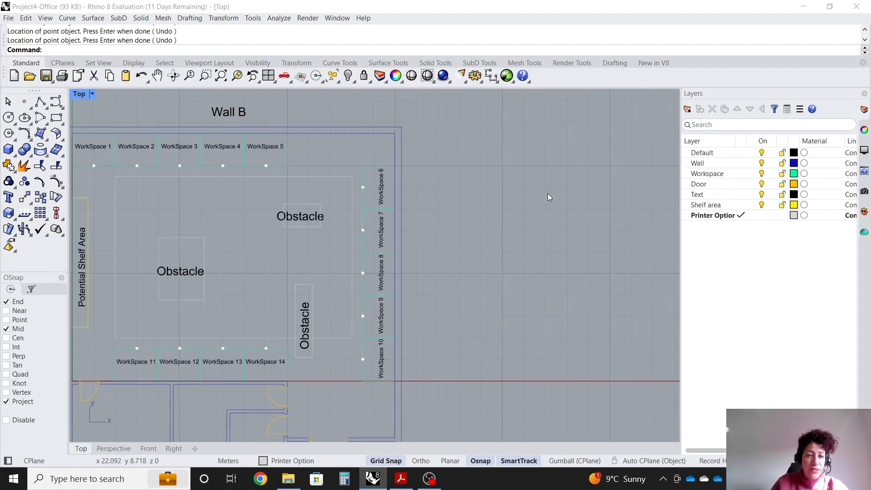
pyautogui.write('Grasshopper')
pyautogui.press('Return')
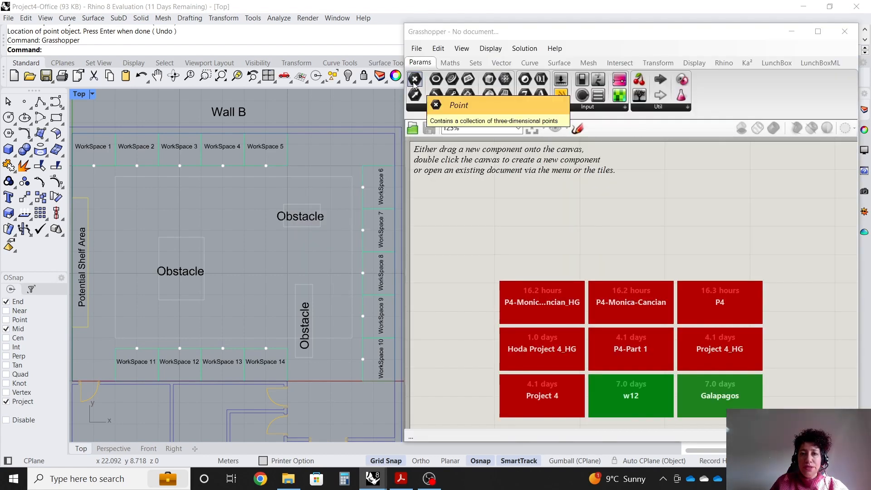
# Place a Construct Point component from the Vector set onto the Grasshopper canvas.
pyautogui.click(501, 62)
pyautogui.moveTo(603, 263); pyautogui.dragTo(618, 249)
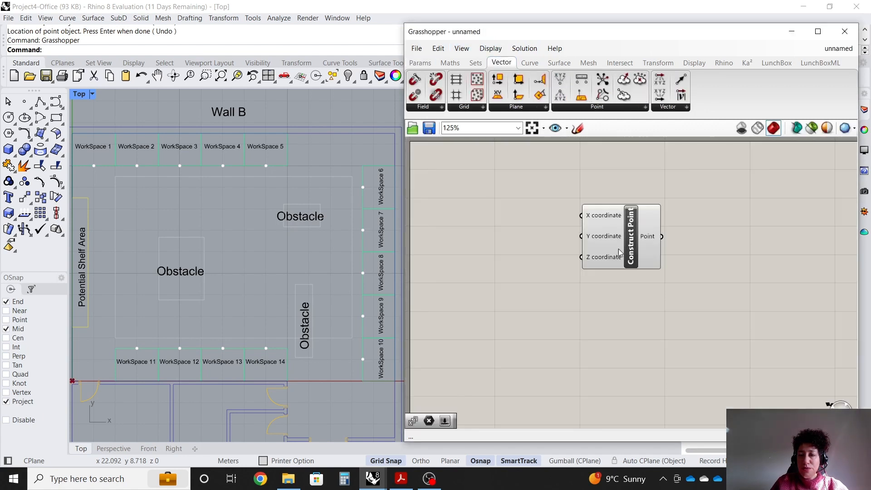
pyautogui.scroll(5, 611, 235)
pyautogui.click(709, 280)
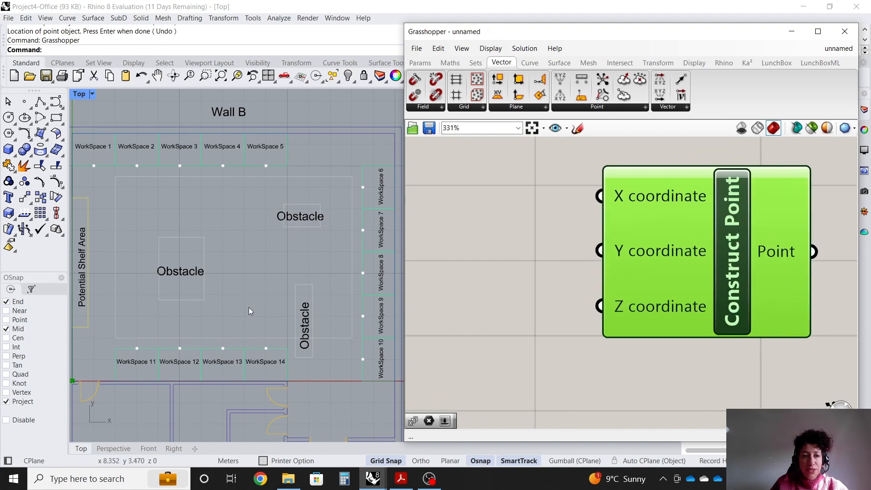
pyautogui.scroll(-2, 173, 235)
pyautogui.scroll(2, 96, 353)
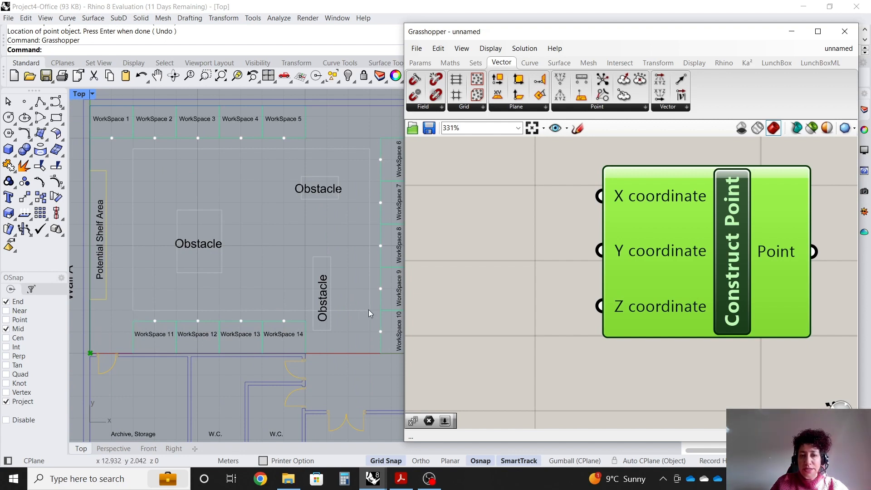
pyautogui.scroll(-3, 757, 271)
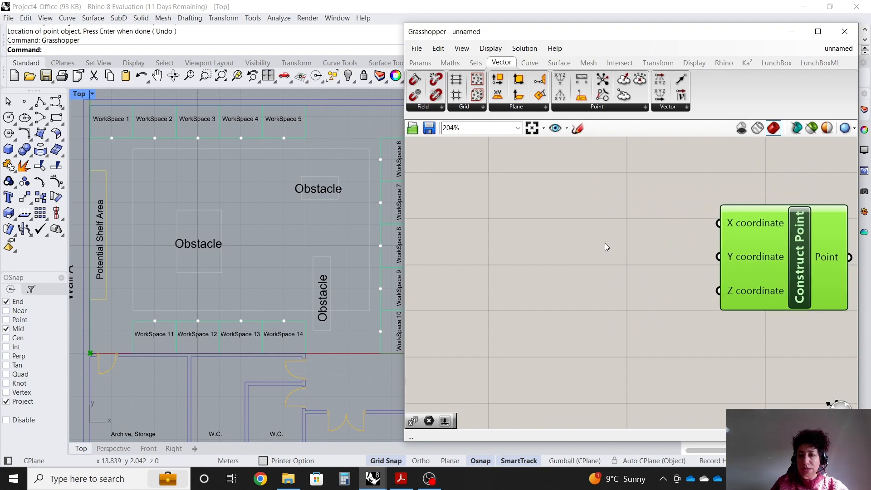
# Add a Number Slider with value 2 and connect it to the Construct Point's X coordinate input.
pyautogui.doubleClick(509, 222)
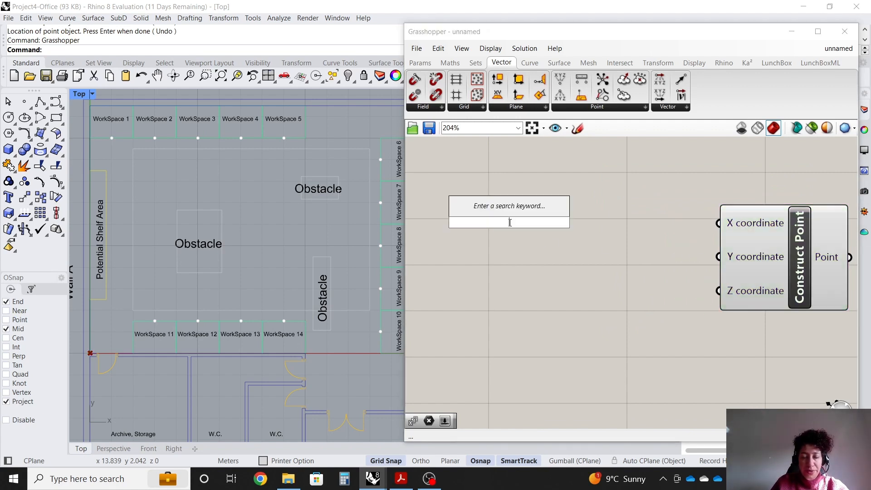
pyautogui.write('2')
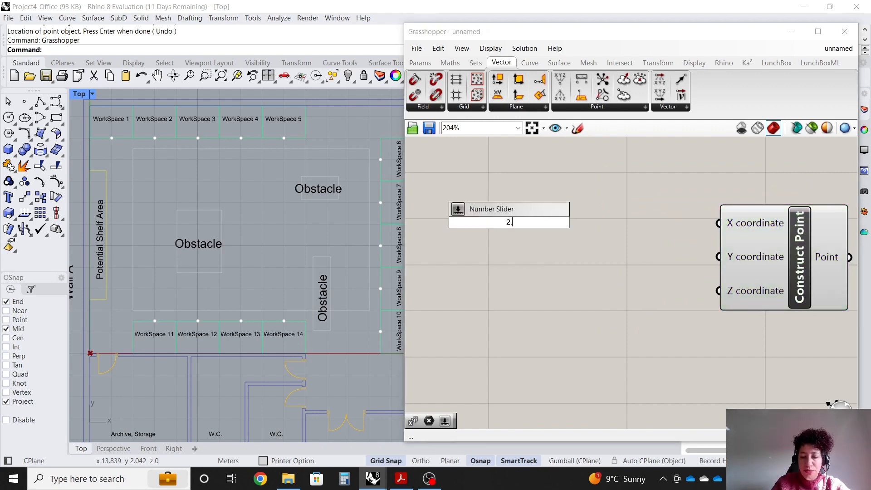
pyautogui.press('Return')
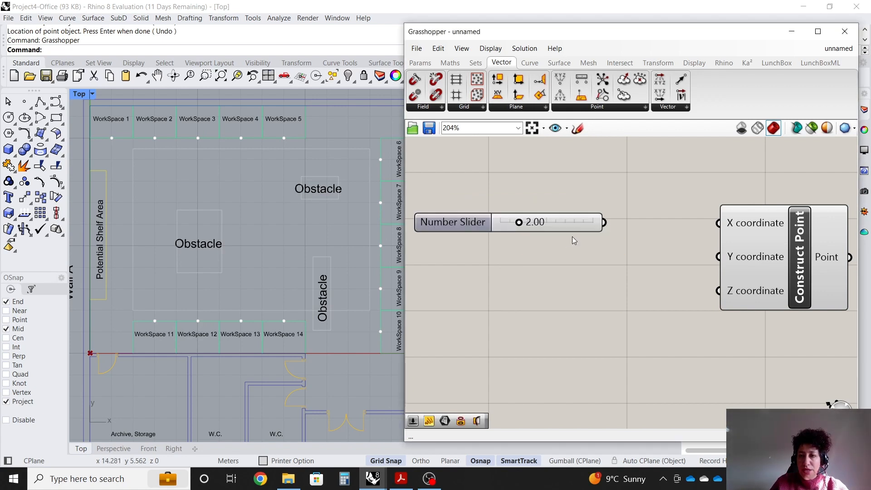
pyautogui.moveTo(603, 223); pyautogui.dragTo(718, 223)
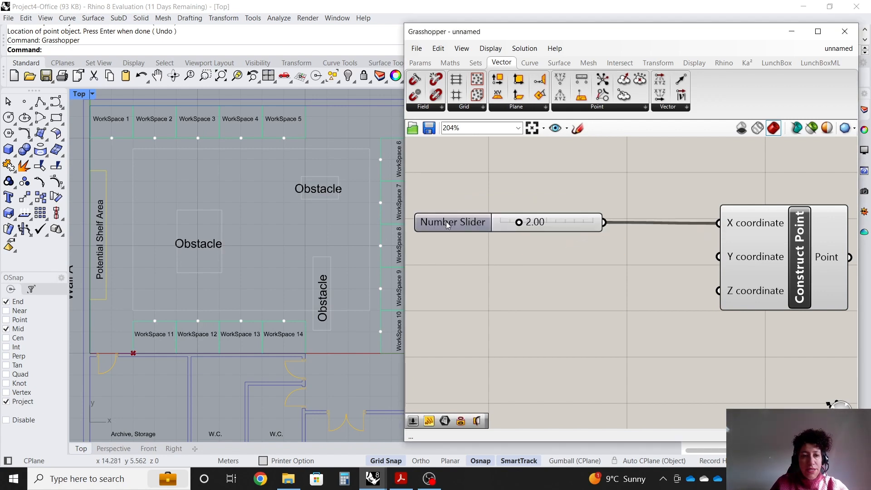
# Set the X slider's numeric domain to a minimum of 2 and a maximum of 13.
pyautogui.moveTo(518, 220); pyautogui.dragTo(487, 225)
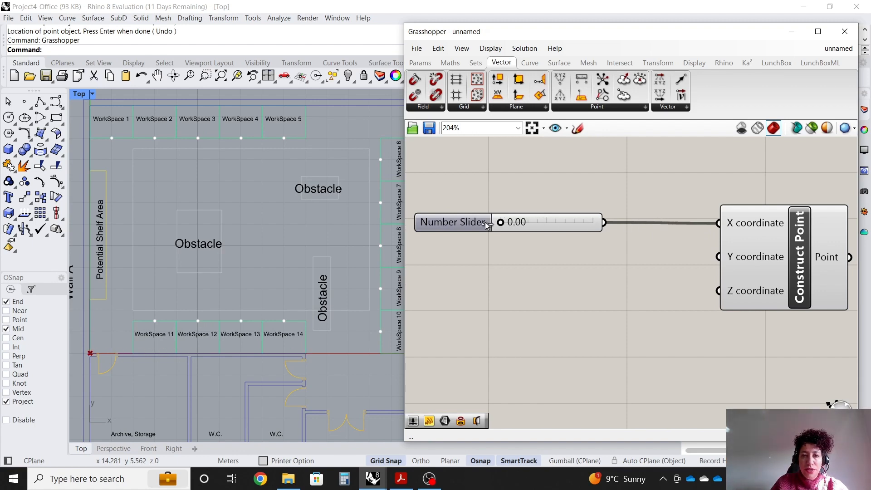
pyautogui.doubleClick(458, 221)
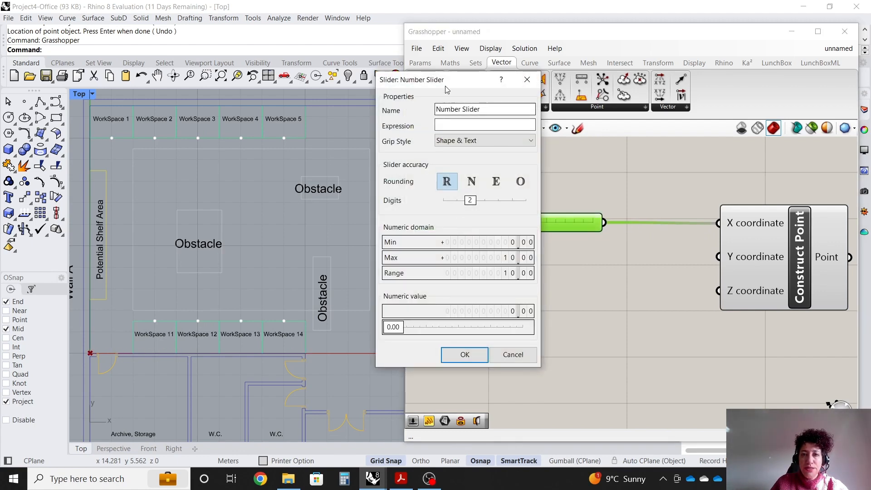
pyautogui.moveTo(445, 40); pyautogui.dragTo(297, 52)
pyautogui.doubleClick(272, 208)
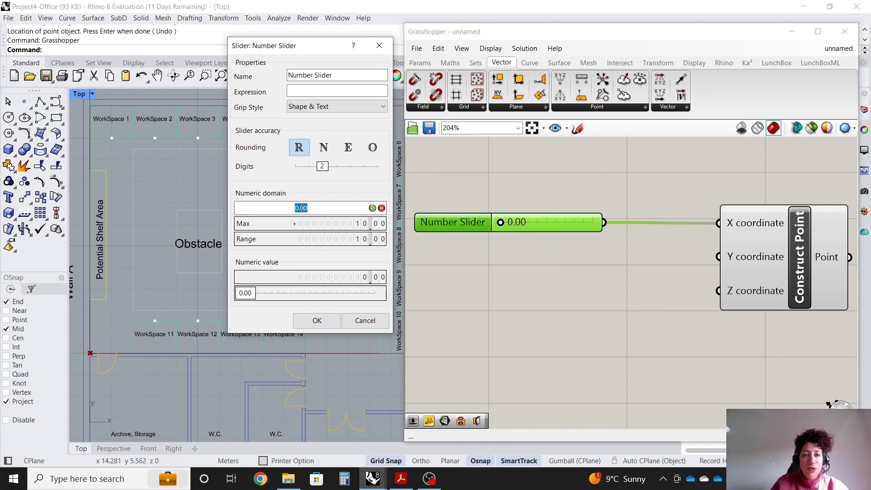
pyautogui.write('2')
pyautogui.doubleClick(318, 222)
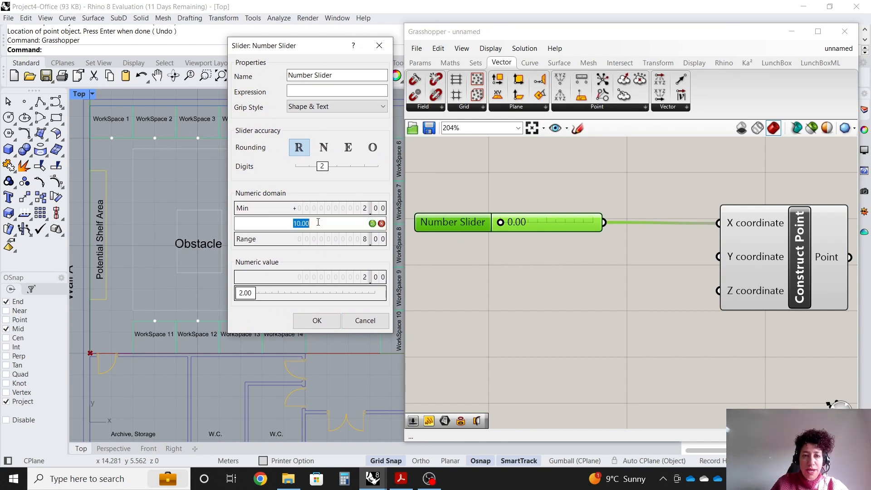
pyautogui.click(372, 224)
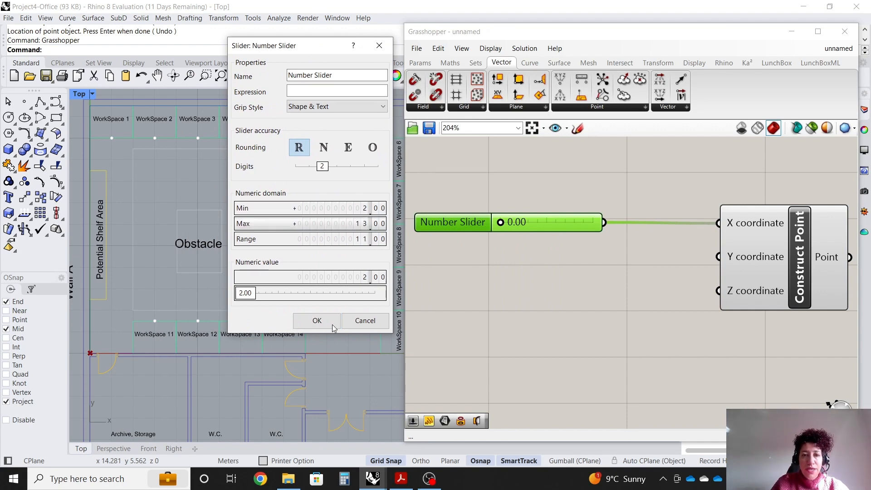
pyautogui.click(317, 321)
# Duplicate the slider and connect the copy to the Construct Point's Y coordinate input.
pyautogui.moveTo(499, 222); pyautogui.dragTo(506, 242)
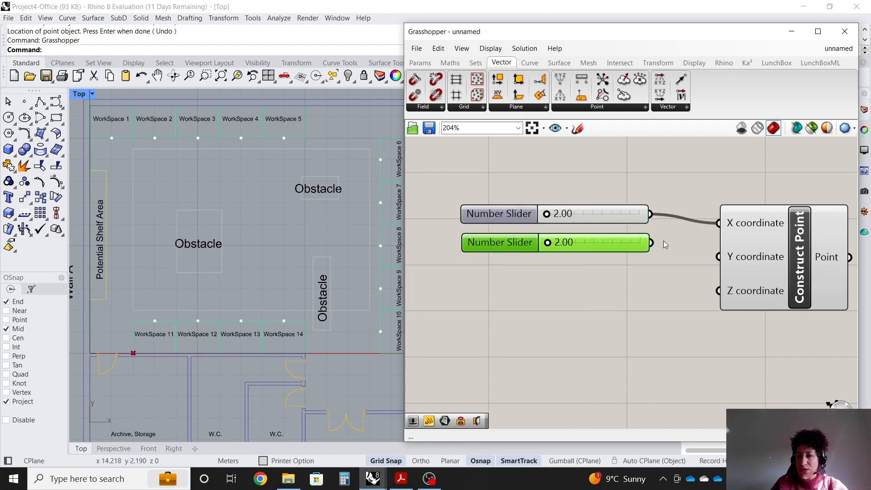
pyautogui.moveTo(652, 243); pyautogui.dragTo(717, 257)
pyautogui.moveTo(543, 268)
pyautogui.mouseDown()
pyautogui.moveTo(476, 198)
pyautogui.moveTo(541, 216)
pyautogui.moveTo(532, 214)
pyautogui.mouseUp()
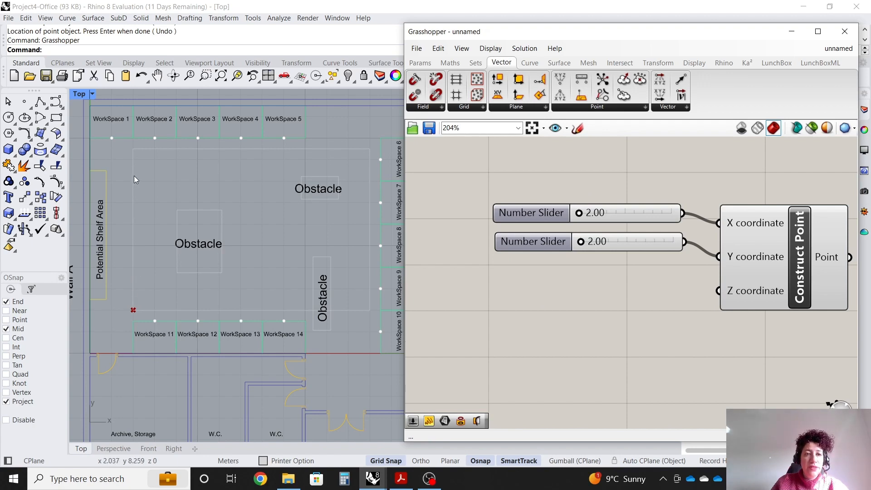
# Set the Y slider's numeric domain maximum to 9.5.
pyautogui.doubleClick(542, 244)
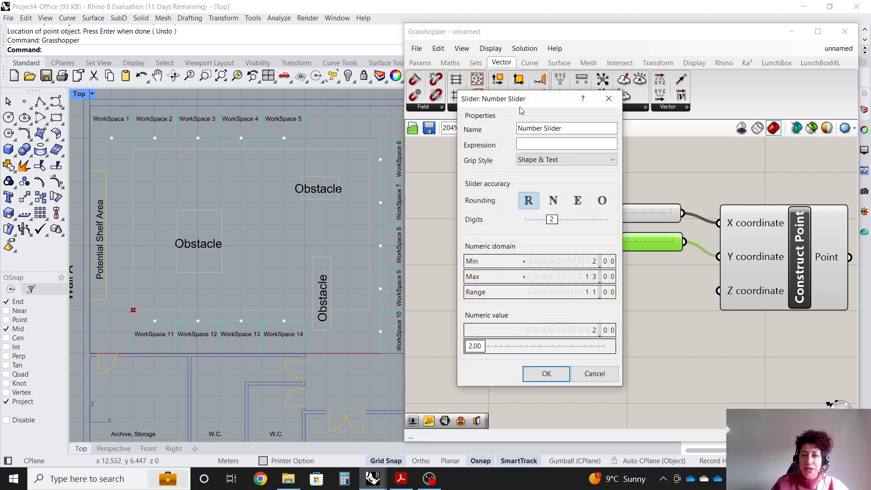
pyautogui.doubleClick(404, 280)
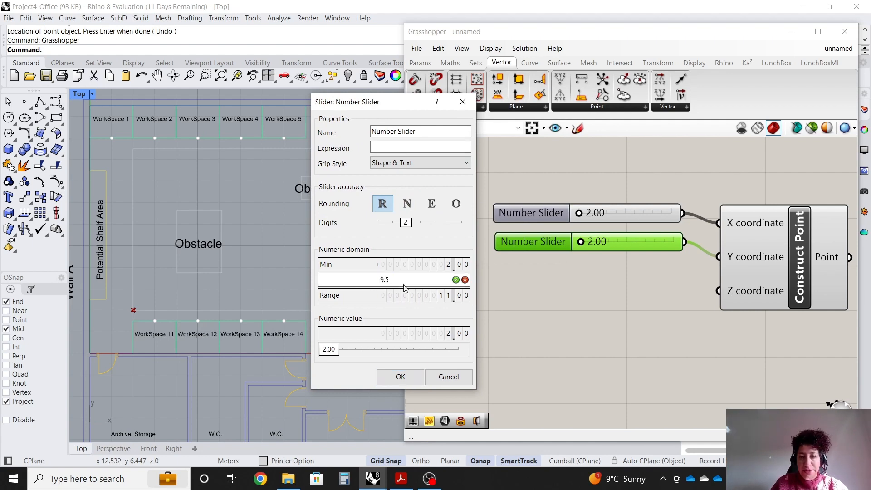
pyautogui.click(455, 279)
pyautogui.click(400, 376)
# Adjust the sliders to move the point, setting X to 2.38 and Y to 2.25.
pyautogui.click(575, 317)
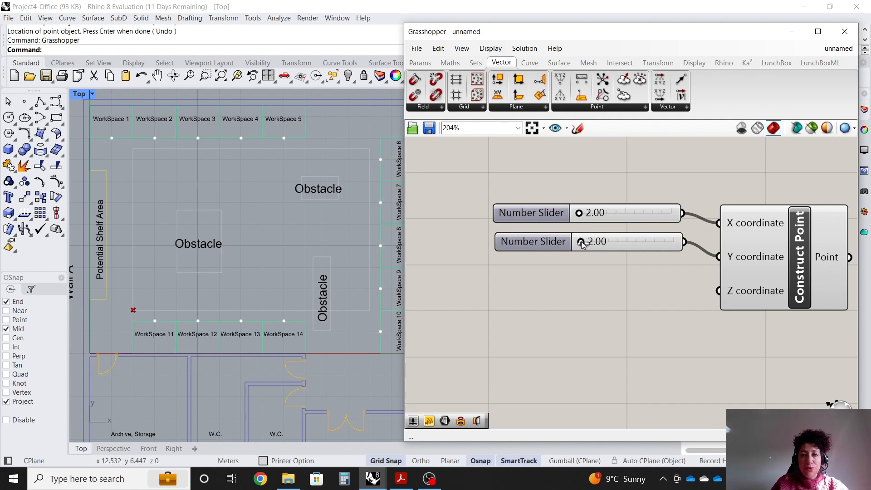
pyautogui.moveTo(580, 241); pyautogui.dragTo(633, 242)
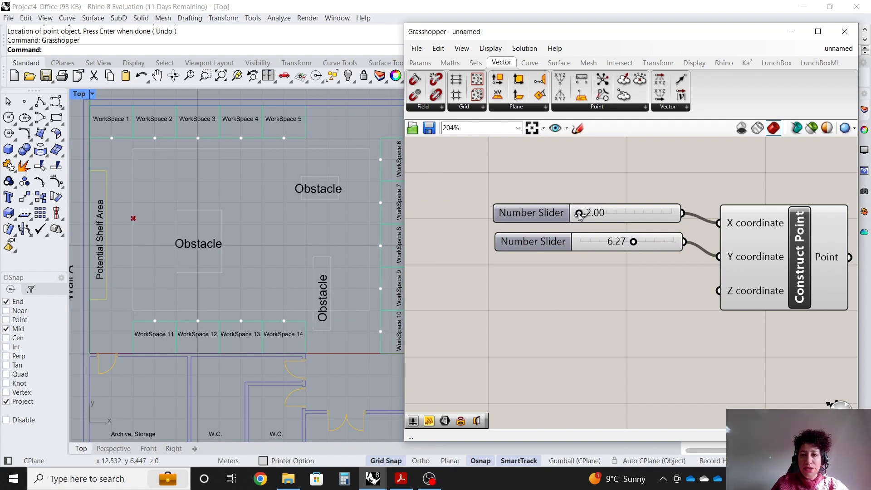
pyautogui.moveTo(579, 213); pyautogui.dragTo(581, 236)
pyautogui.moveTo(633, 242); pyautogui.dragTo(584, 242)
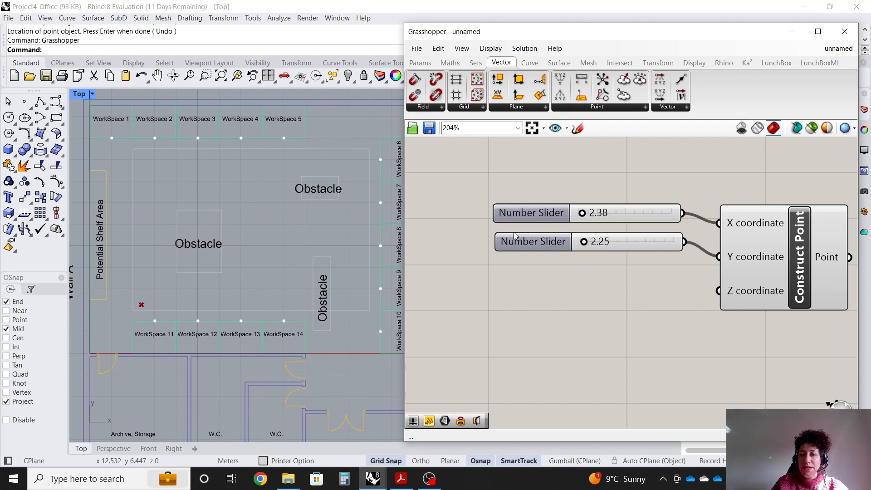
pyautogui.doubleClick(548, 175)
pyautogui.write('crS')
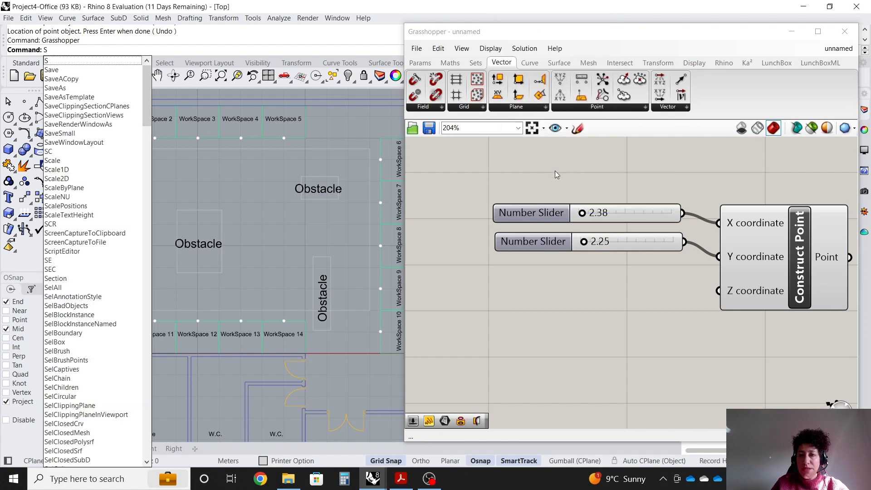
pyautogui.press('Escape')
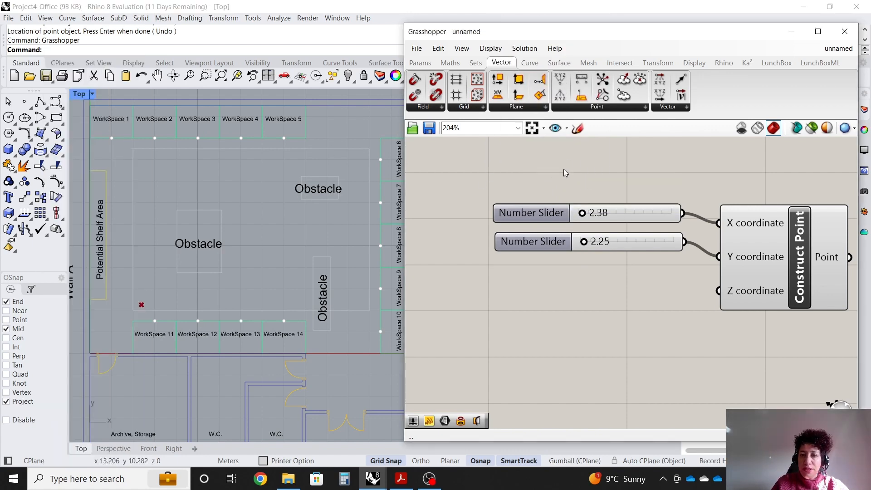
# Add a Scribble note above the sliders and set its text to "Location of printer".
pyautogui.doubleClick(564, 168)
pyautogui.write('scr')
pyautogui.click(560, 153)
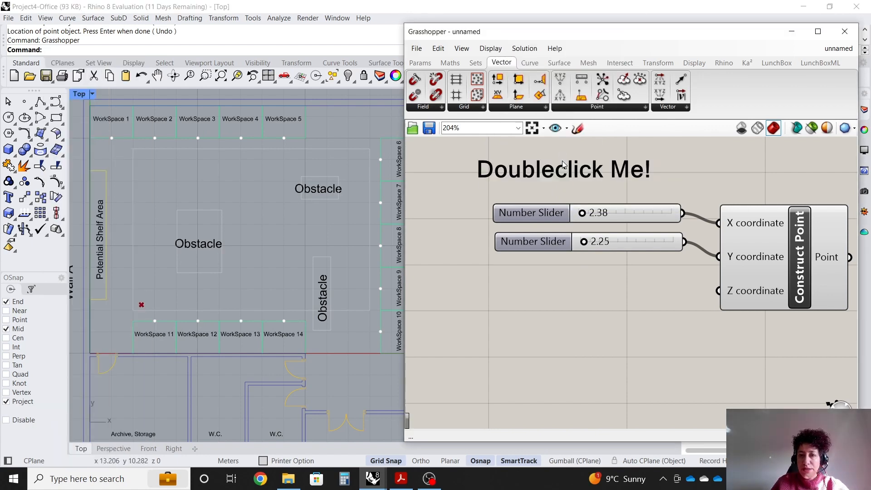
pyautogui.doubleClick(562, 183)
pyautogui.write('Lo')
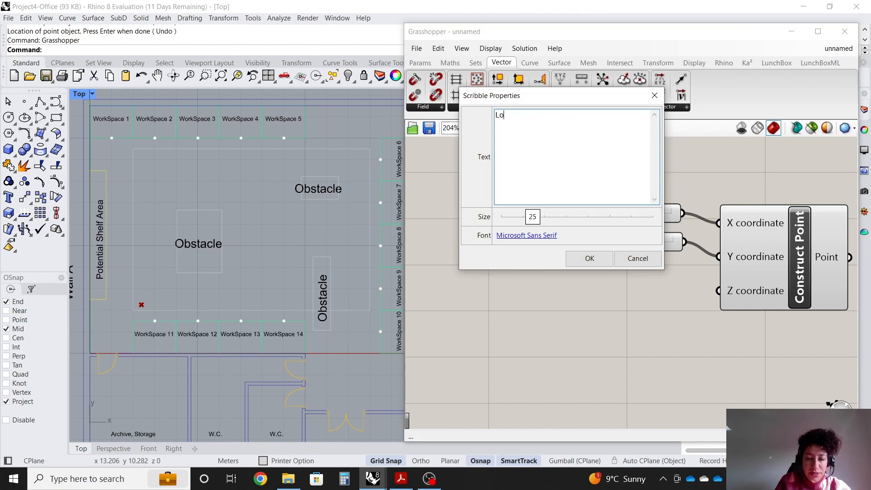
pyautogui.write('cation of printer')
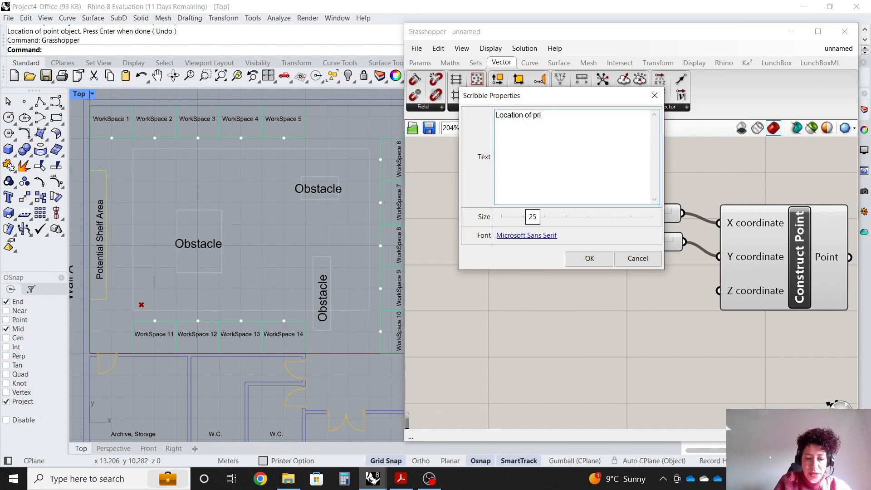
pyautogui.click(590, 258)
# Group the "Location of printer" scribble, both sliders and the Construct Point component together.
pyautogui.moveTo(783, 331); pyautogui.dragTo(526, 177)
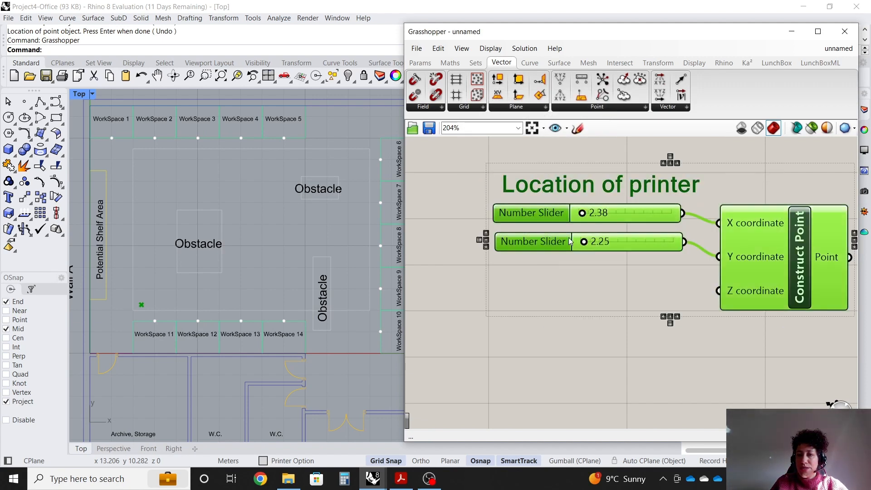
pyautogui.rightClick(576, 270)
pyautogui.click(604, 352)
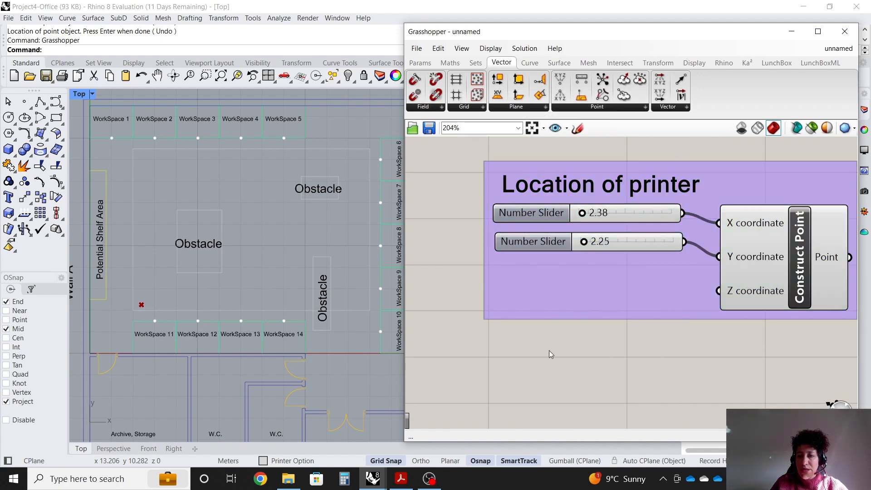
pyautogui.scroll(-4, 584, 308)
pyautogui.scroll(3, 592, 349)
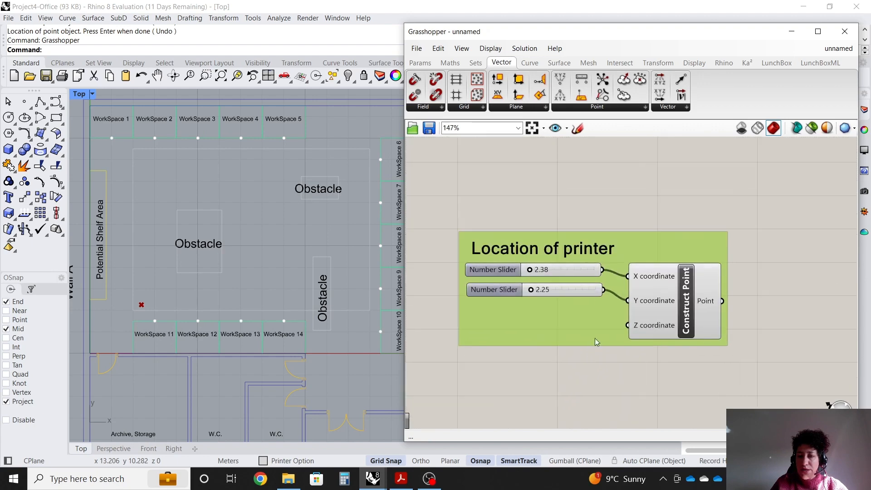
pyautogui.click(565, 201)
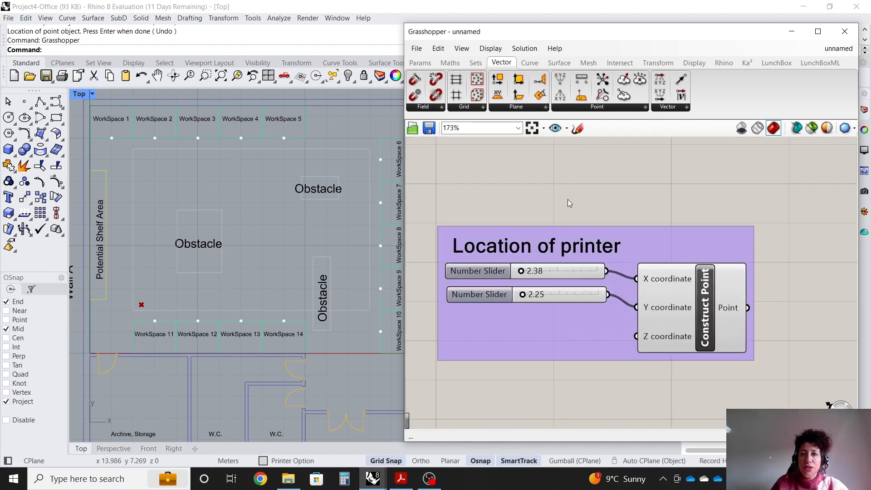
# Add a Point parameter, assign it the workspace points selected in the Rhino floor plan, and internalise its data.
pyautogui.click(420, 63)
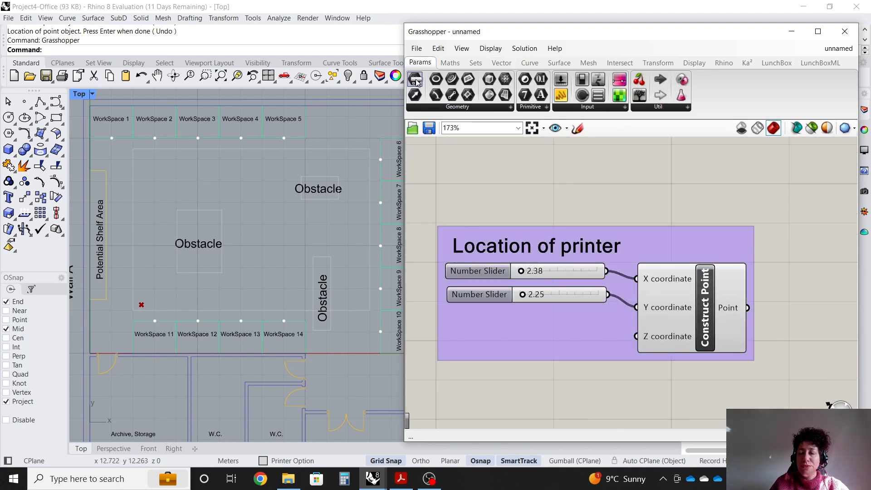
pyautogui.moveTo(415, 80); pyautogui.dragTo(718, 177)
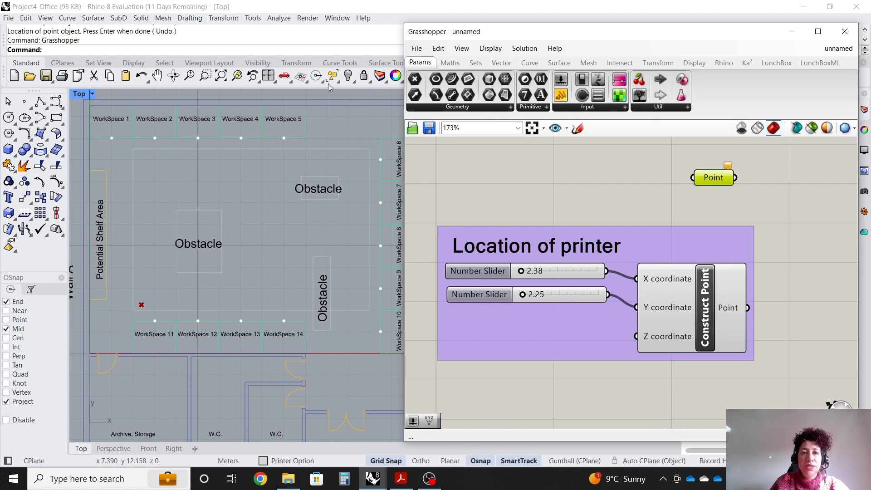
pyautogui.click(339, 82)
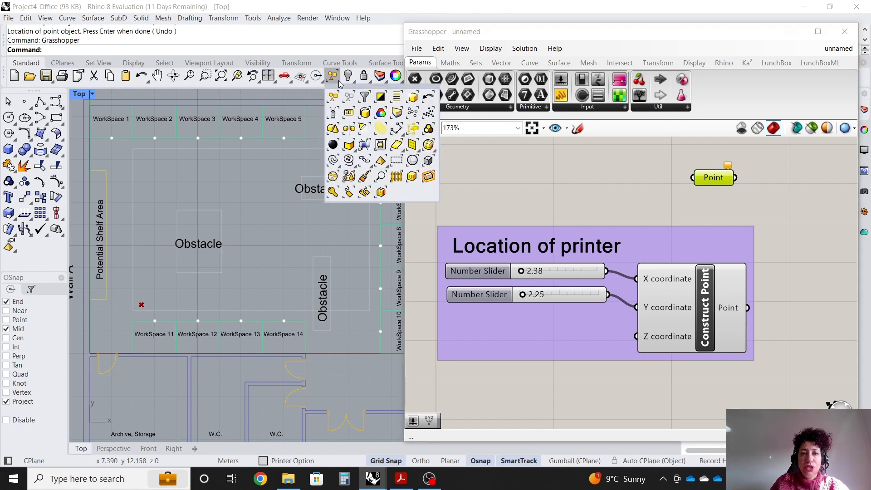
pyautogui.click(412, 127)
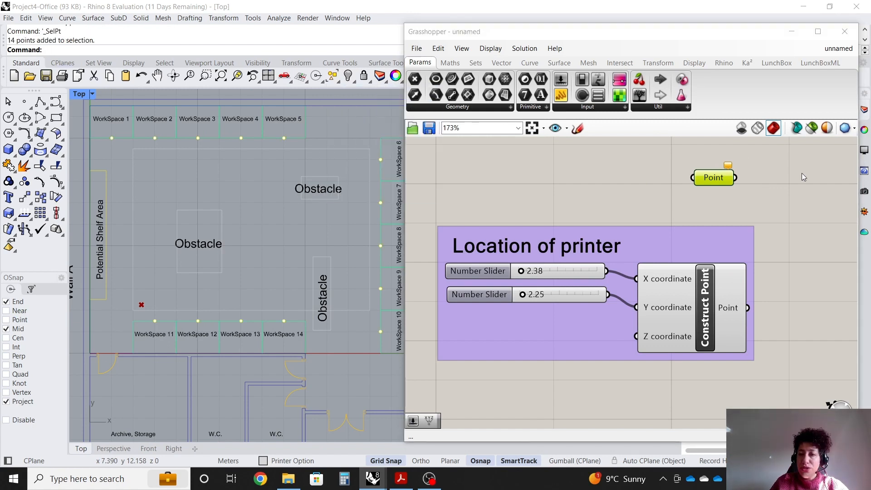
pyautogui.rightClick(723, 176)
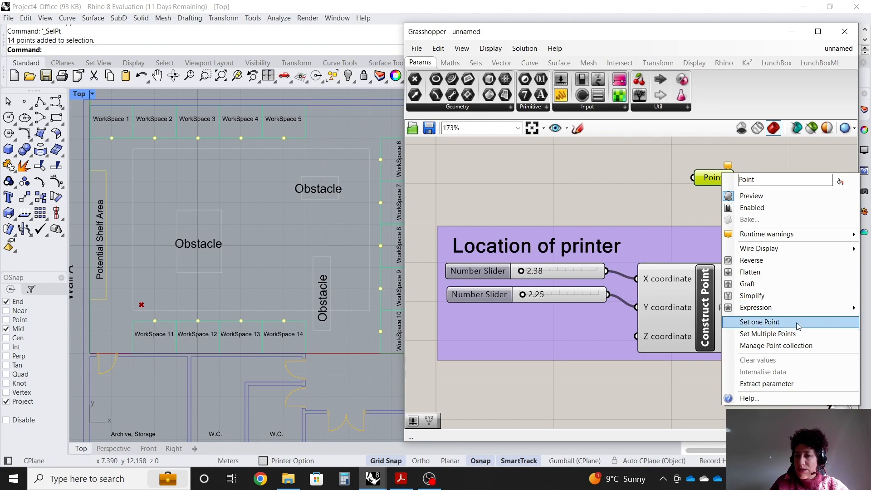
pyautogui.click(794, 334)
pyautogui.rightClick(703, 178)
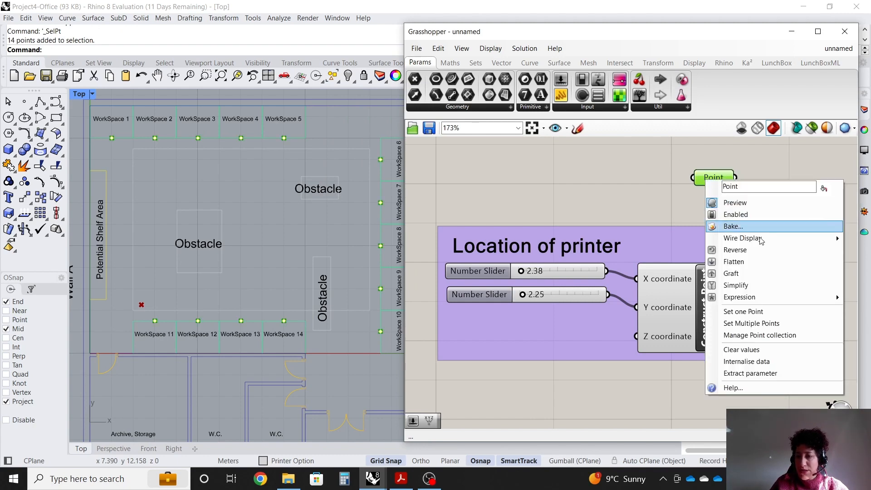
pyautogui.click(759, 350)
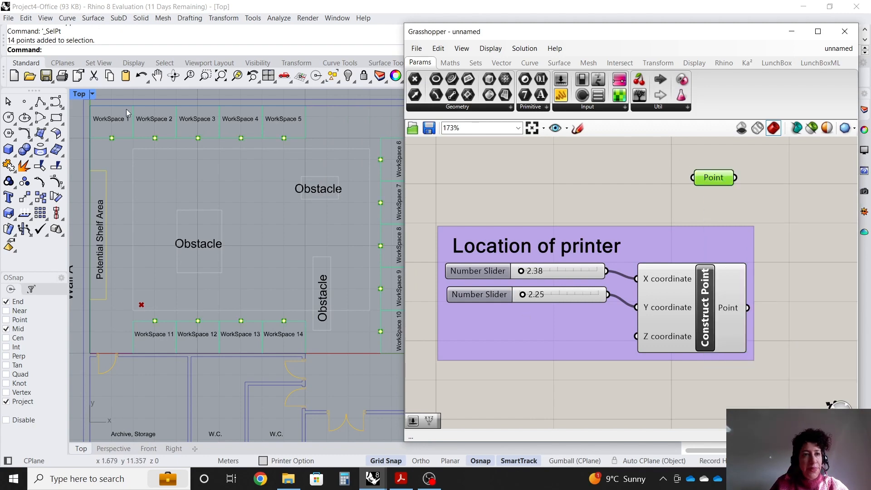
# Delete the original workspace points from the Rhino floor plan.
pyautogui.click(126, 95)
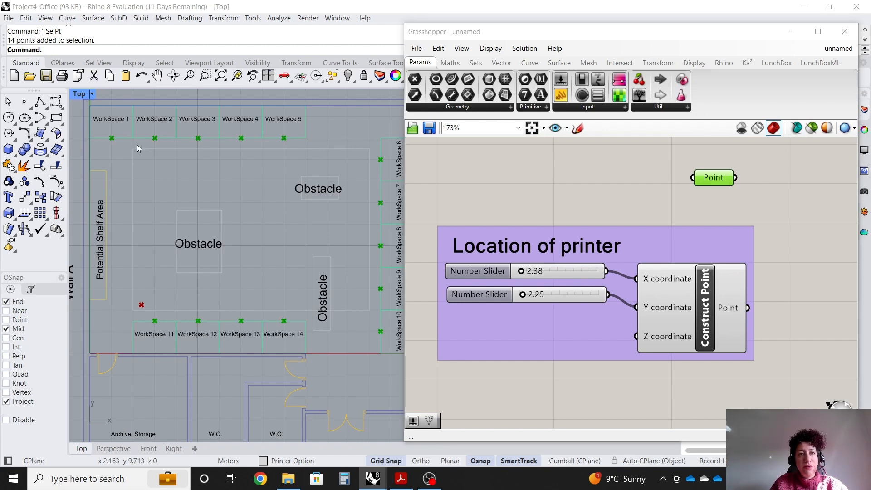
pyautogui.click(336, 81)
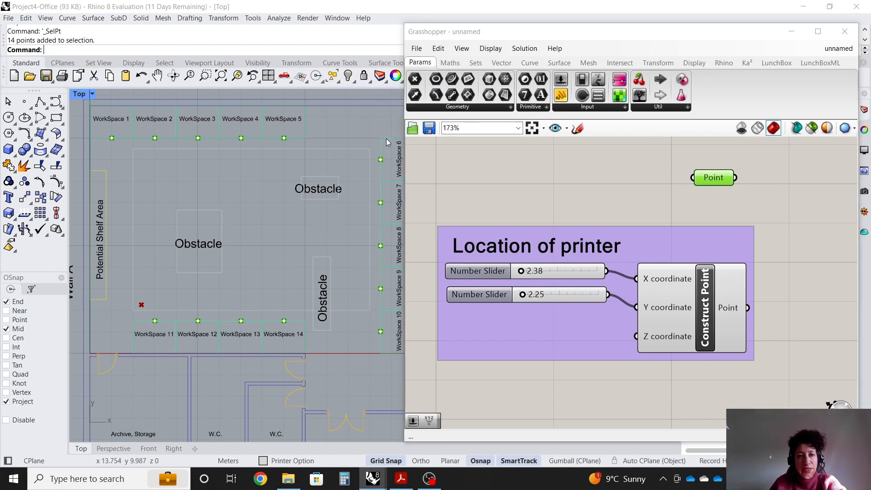
pyautogui.press('Delete')
pyautogui.click(554, 191)
pyautogui.scroll(2, 690, 176)
pyautogui.click(712, 178)
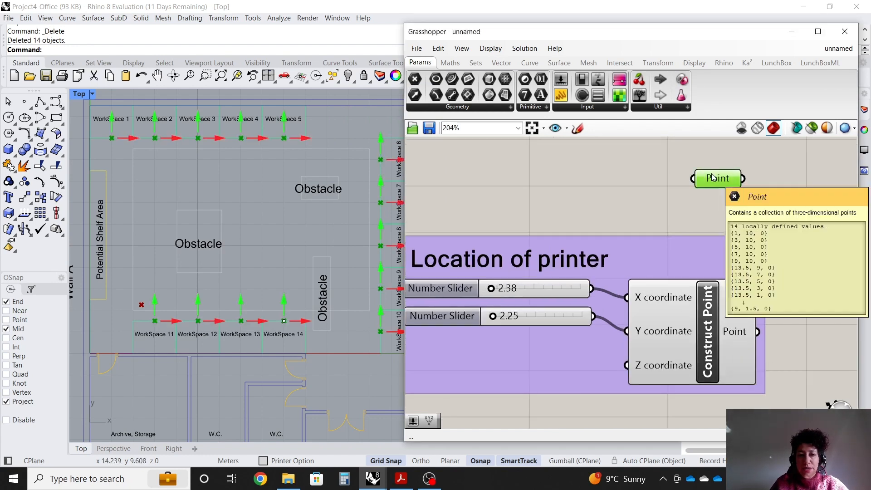
pyautogui.click(704, 187)
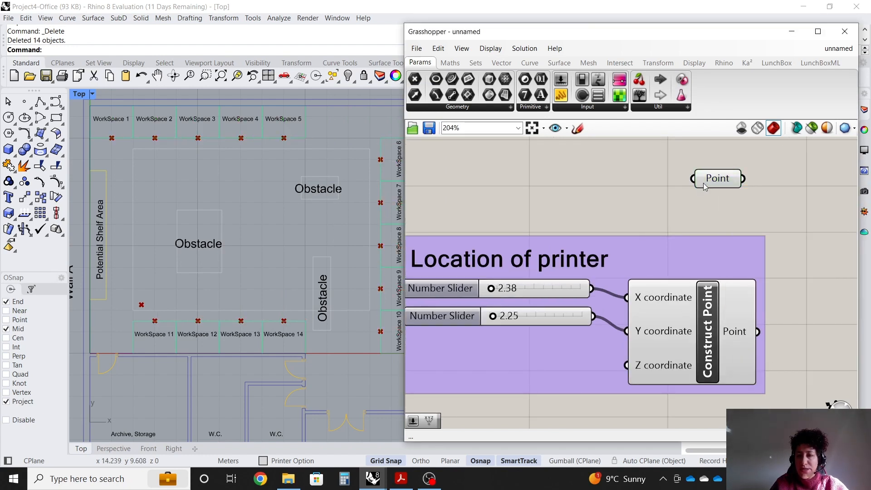
# Add a Scribble reading "Location of workspaces" beside the Point parameter.
pyautogui.doubleClick(578, 182)
pyautogui.write('scri')
pyautogui.click(568, 172)
pyautogui.moveTo(569, 188)
pyautogui.mouseDown()
pyautogui.moveTo(497, 181)
pyautogui.moveTo(535, 177)
pyautogui.mouseUp()
pyautogui.scroll(-2, 546, 183)
pyautogui.scroll(3, 537, 181)
pyautogui.doubleClick(535, 180)
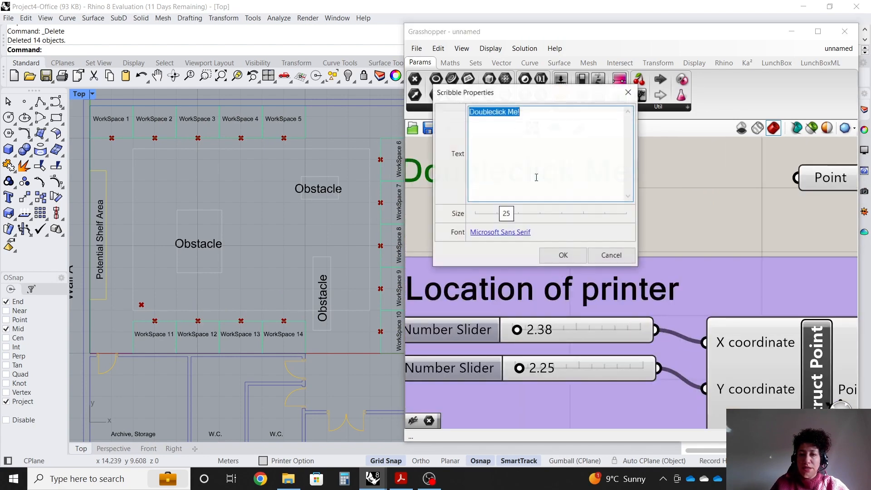
pyautogui.write('Location')
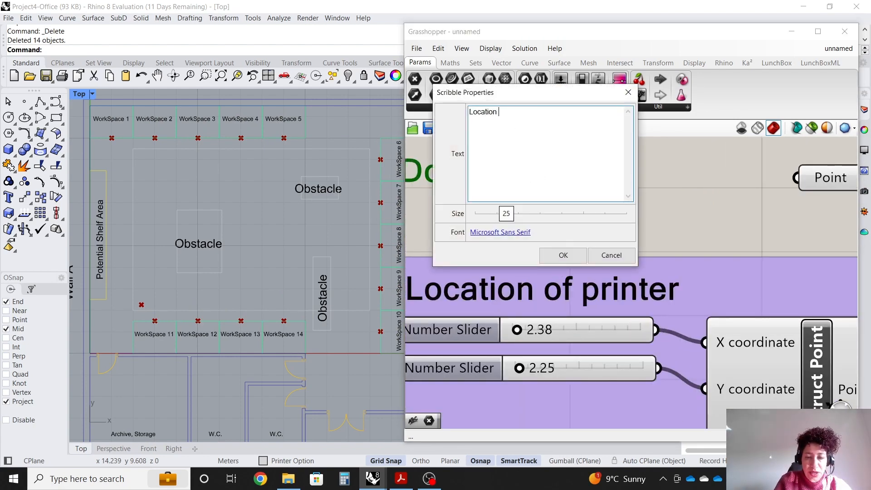
pyautogui.write(' of wor')
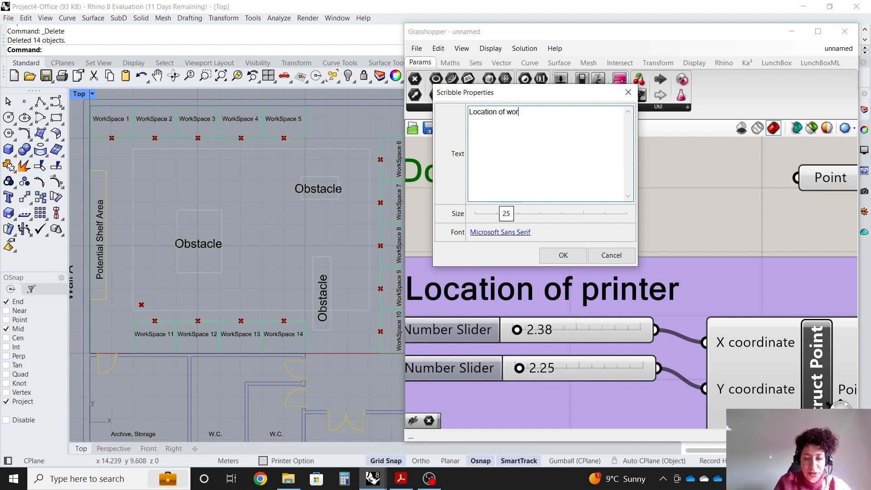
pyautogui.write('kspaces')
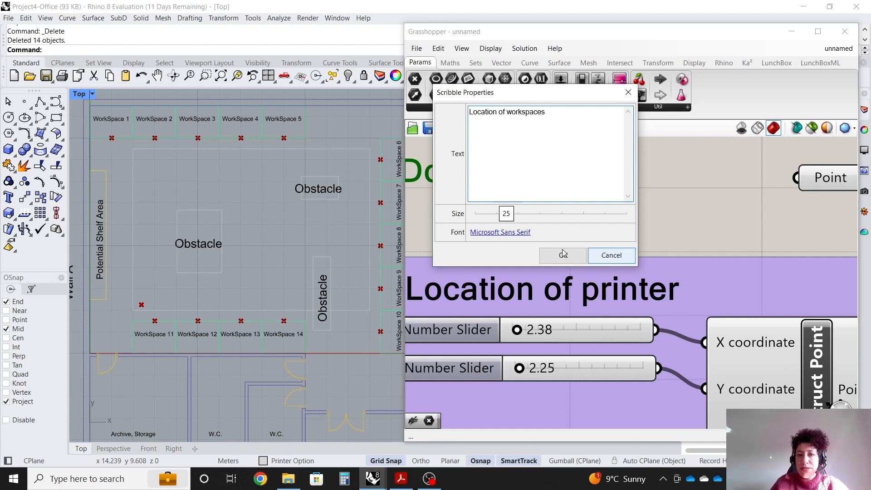
pyautogui.click(563, 255)
# Group the "Location of workspaces" scribble with the Point parameter.
pyautogui.scroll(-2, 693, 203)
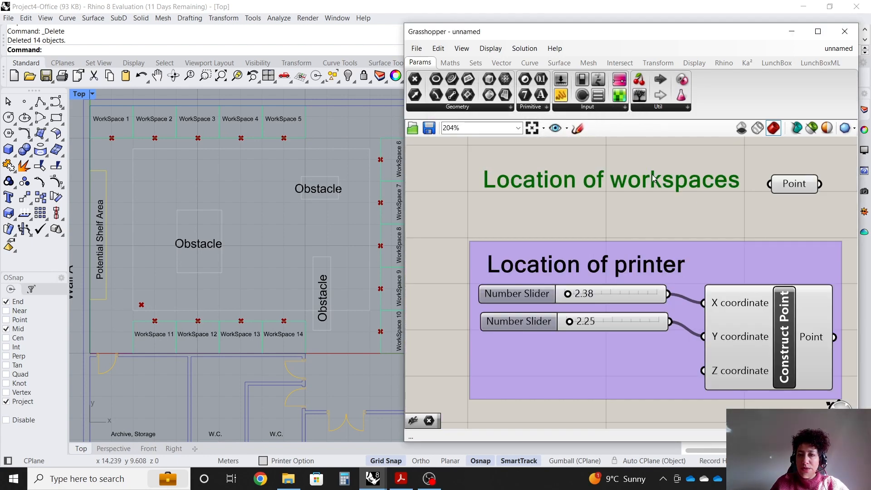
pyautogui.click(793, 184)
pyautogui.moveTo(812, 226); pyautogui.dragTo(691, 166)
pyautogui.rightClick(717, 160)
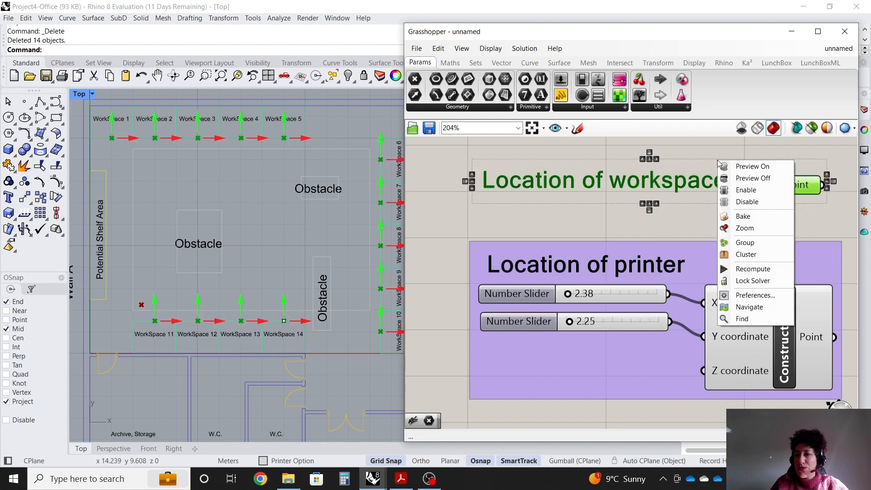
pyautogui.click(746, 241)
pyautogui.scroll(-3, 487, 223)
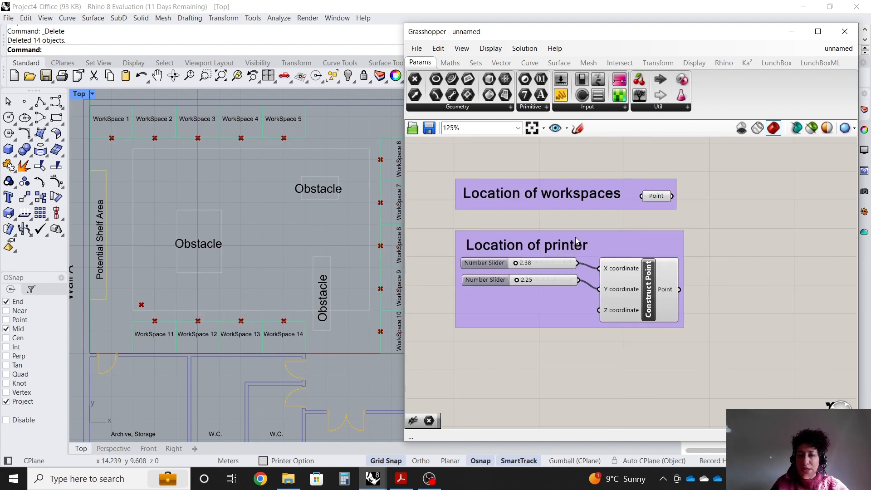
pyautogui.scroll(4, 802, 246)
pyautogui.scroll(1, 525, 163)
# Add a Line component and connect the workspace Point parameter to its Start Point input.
pyautogui.moveTo(508, 162); pyautogui.dragTo(523, 194)
pyautogui.scroll(-2, 524, 170)
pyautogui.scroll(1, 558, 268)
pyautogui.doubleClick(714, 244)
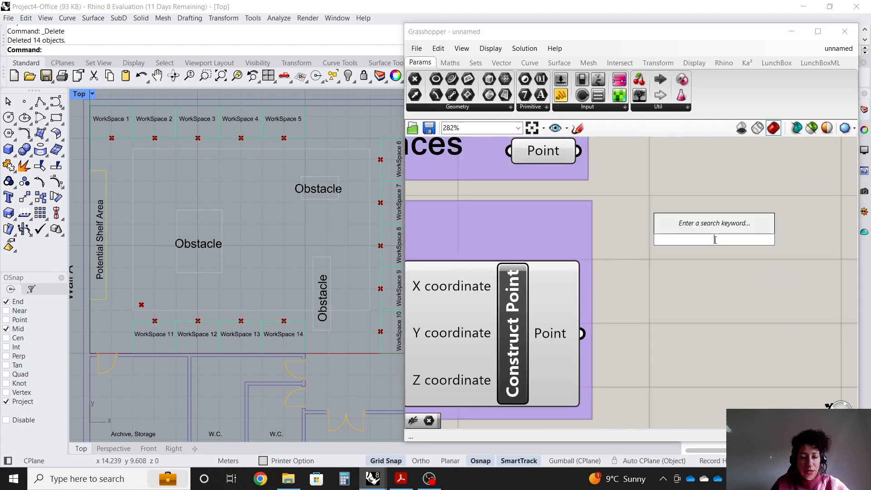
pyautogui.write('line')
pyautogui.click(709, 211)
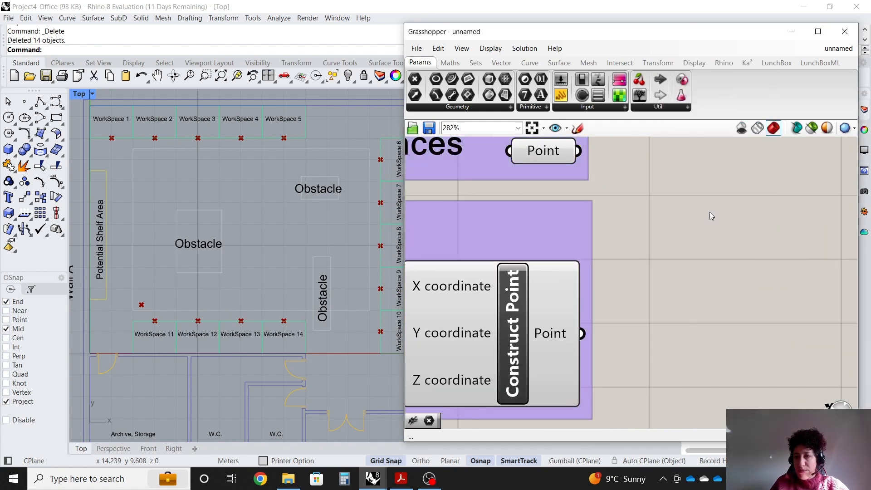
pyautogui.moveTo(578, 151); pyautogui.dragTo(633, 226)
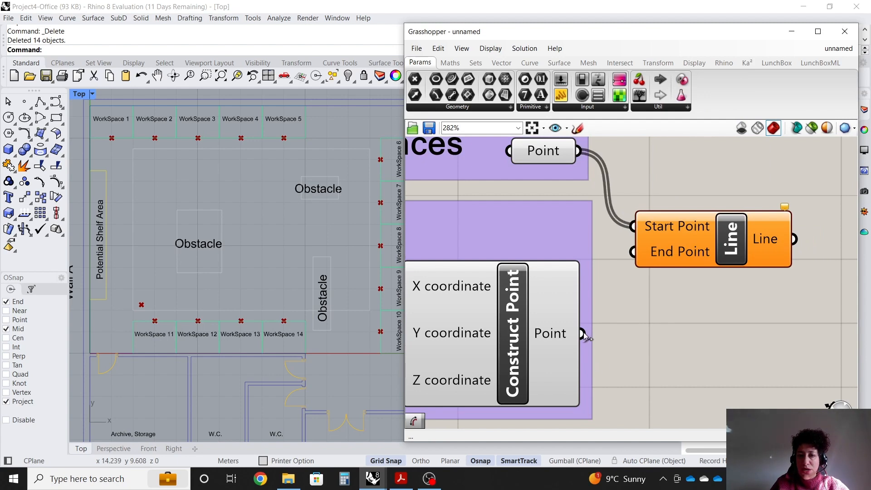
# Connect the printer's Construct Point output to the Line component's End Point input.
pyautogui.moveTo(583, 334); pyautogui.dragTo(633, 251)
pyautogui.scroll(-3, 567, 272)
pyautogui.scroll(4, 488, 276)
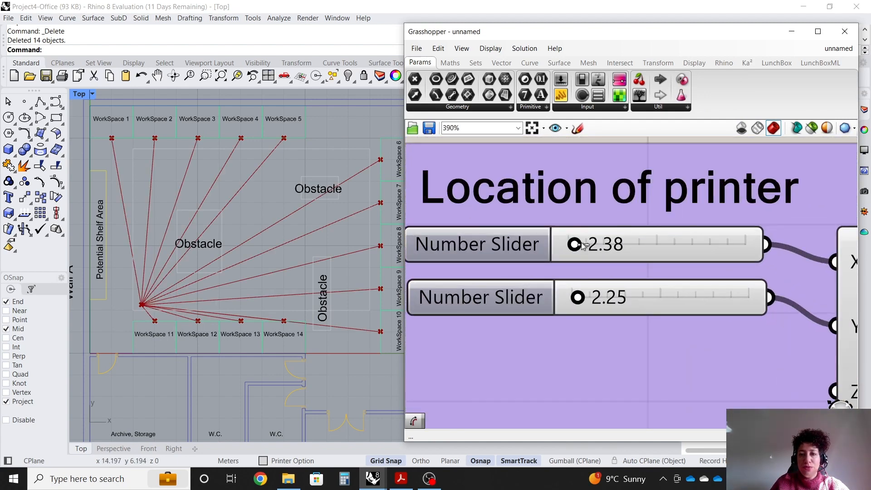
# Move the printer location by setting the X slider to 7.54 and the Y slider to 5.31.
pyautogui.moveTo(574, 244)
pyautogui.mouseDown()
pyautogui.moveTo(641, 245)
pyautogui.moveTo(581, 244)
pyautogui.mouseUp()
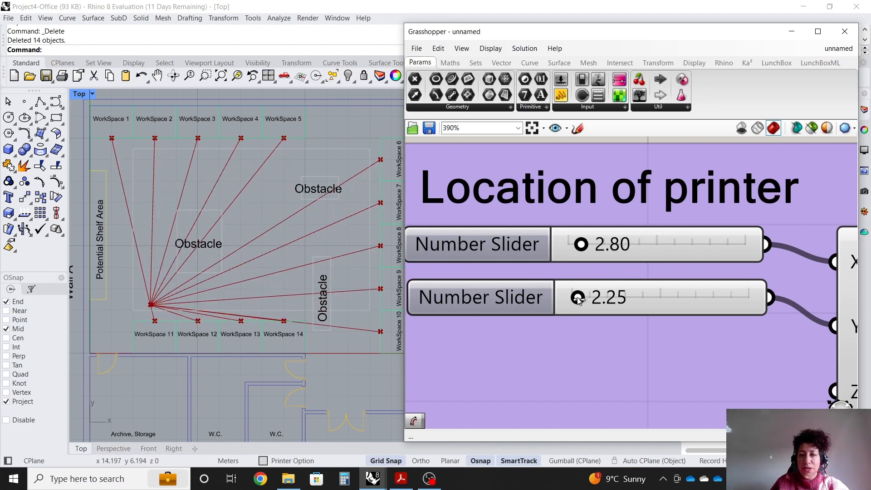
pyautogui.moveTo(578, 300); pyautogui.dragTo(658, 304)
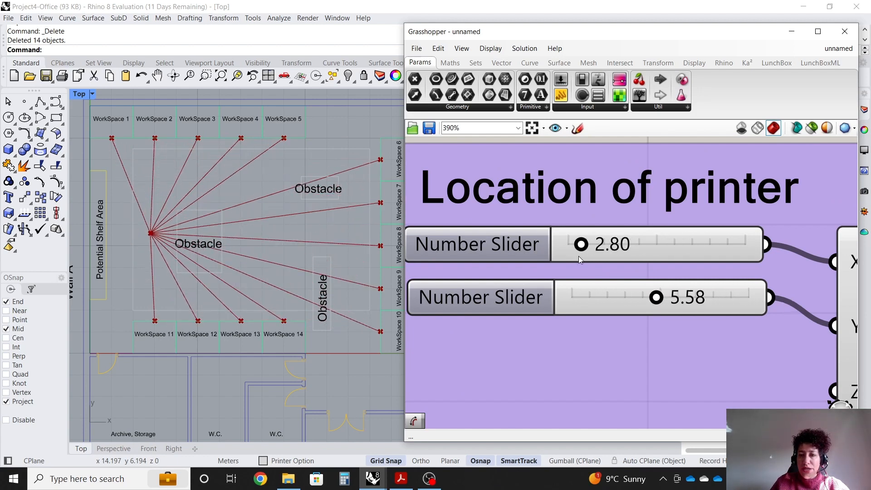
pyautogui.moveTo(581, 244); pyautogui.dragTo(657, 245)
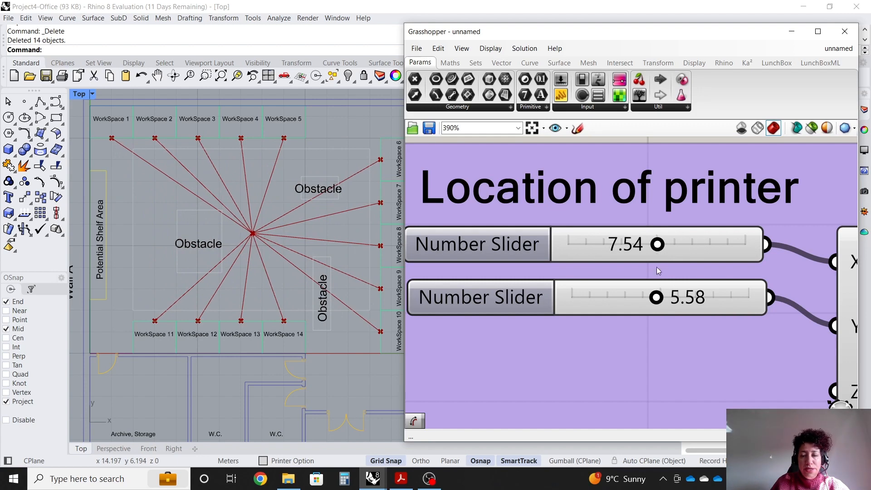
pyautogui.moveTo(662, 299); pyautogui.dragTo(654, 299)
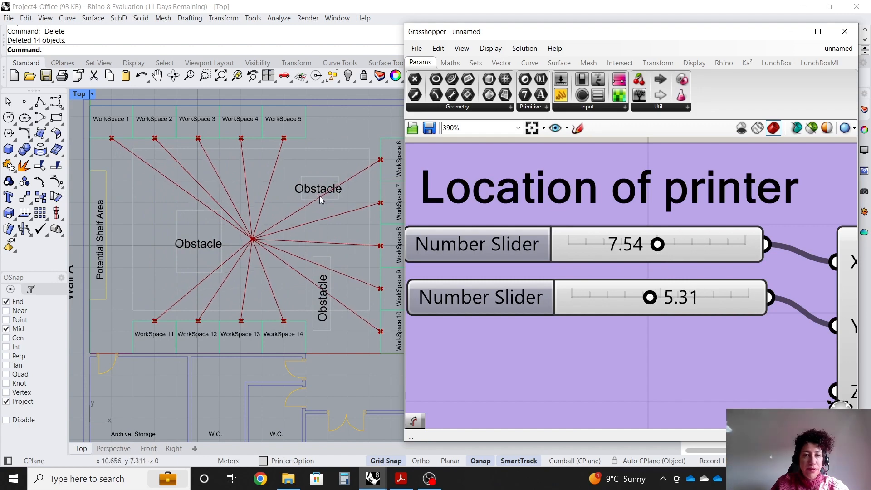
# Zoom around the floor plan to examine the lines running from the workspaces to the printer point.
pyautogui.scroll(2, 321, 200)
pyautogui.scroll(-1, 176, 265)
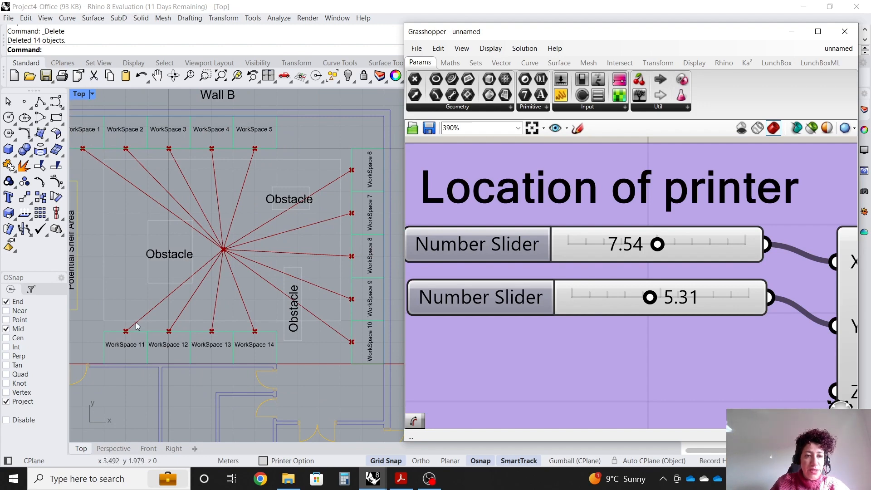
pyautogui.scroll(1, 343, 196)
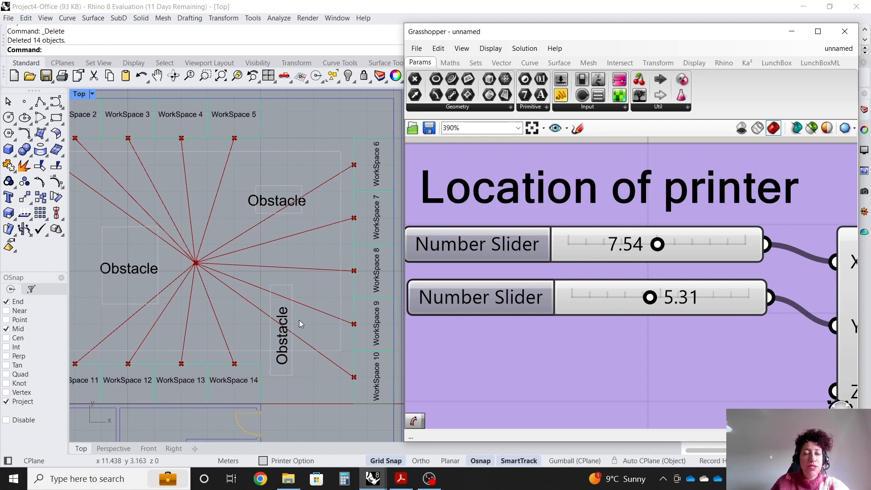
pyautogui.scroll(-2, 241, 305)
pyautogui.scroll(2, 109, 255)
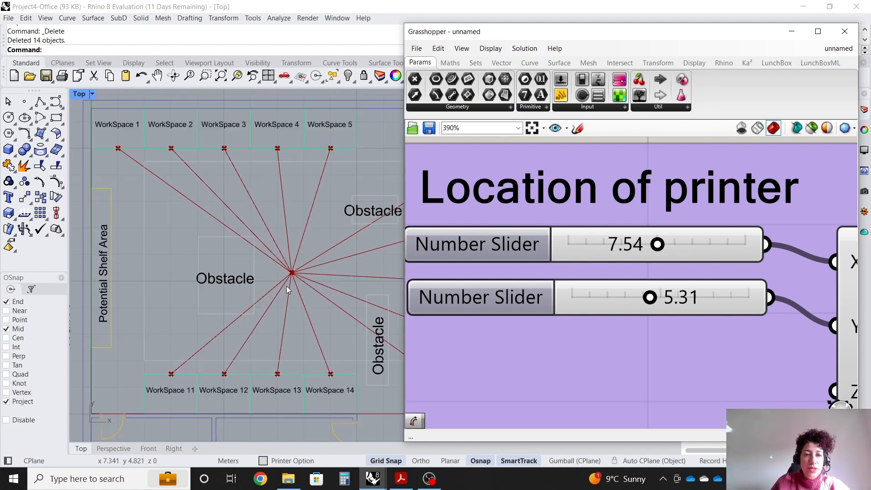
pyautogui.scroll(-2, 286, 289)
pyautogui.scroll(3, 375, 218)
pyautogui.scroll(-1, 213, 265)
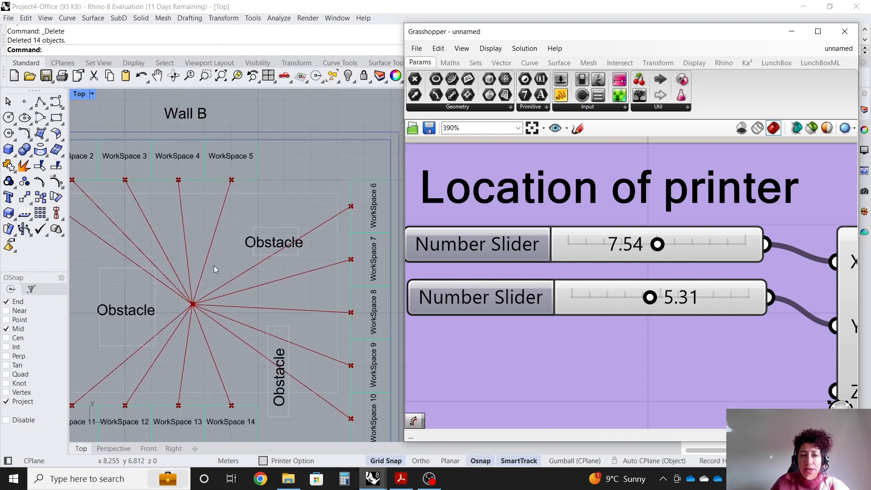
pyautogui.scroll(1, 361, 206)
pyautogui.scroll(1, 379, 206)
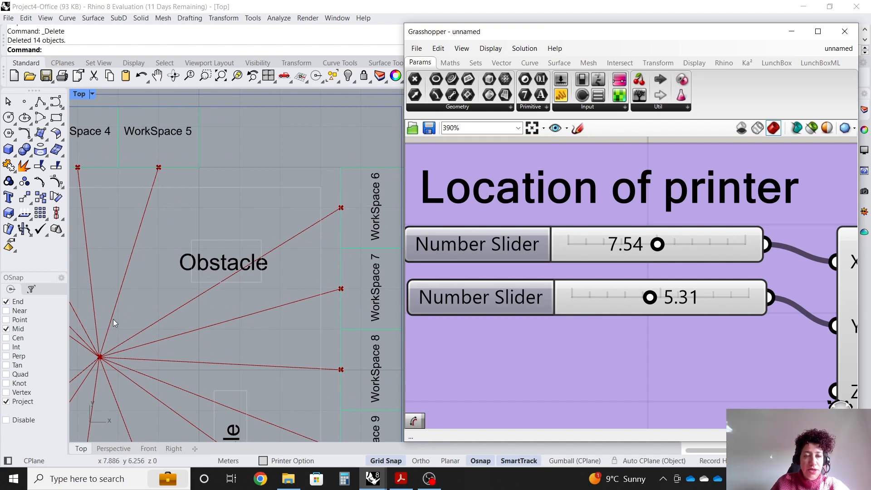
pyautogui.scroll(-5, 264, 191)
pyautogui.scroll(-5, 475, 245)
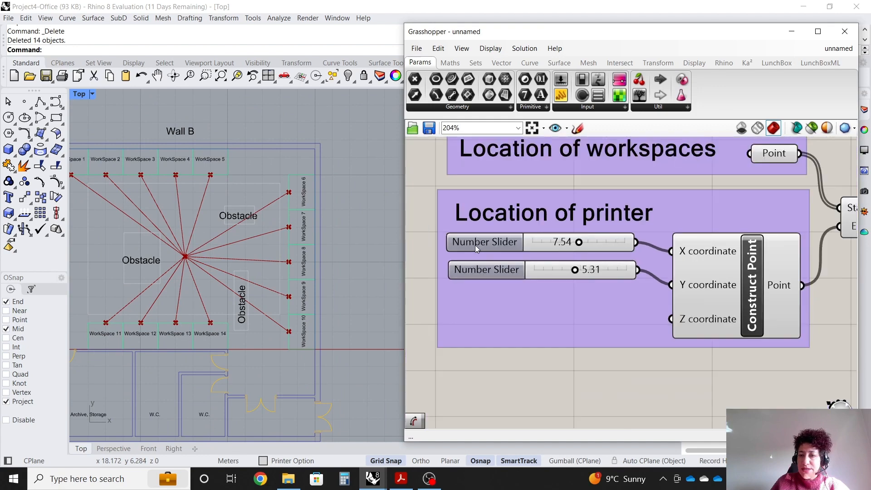
# Add a Divide Curve component and connect the Line output to its Curve input.
pyautogui.scroll(4, 771, 227)
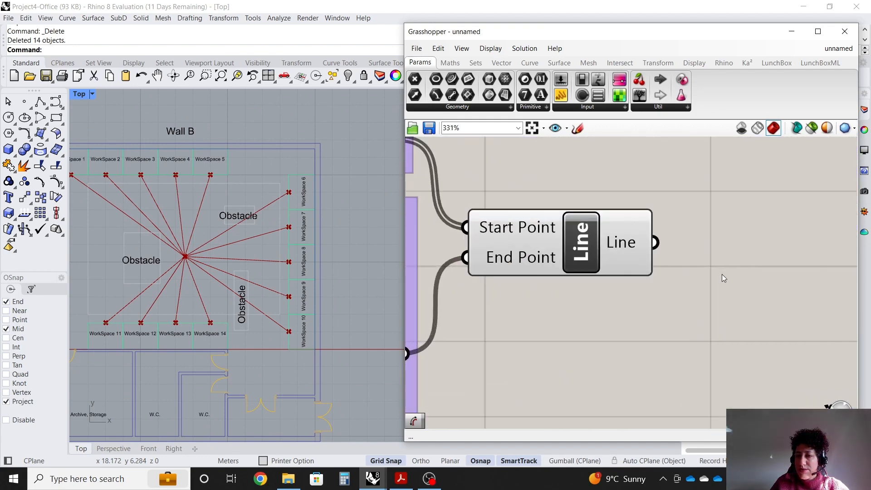
pyautogui.doubleClick(712, 247)
pyautogui.write('divide')
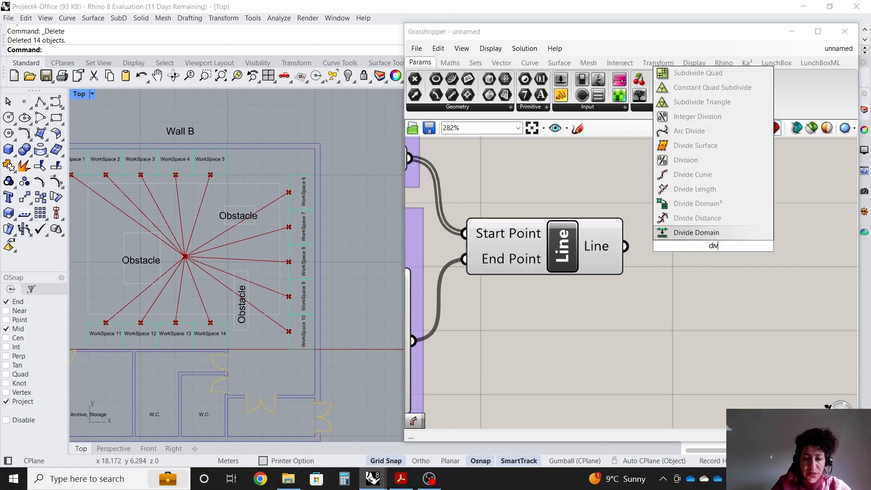
pyautogui.click(719, 218)
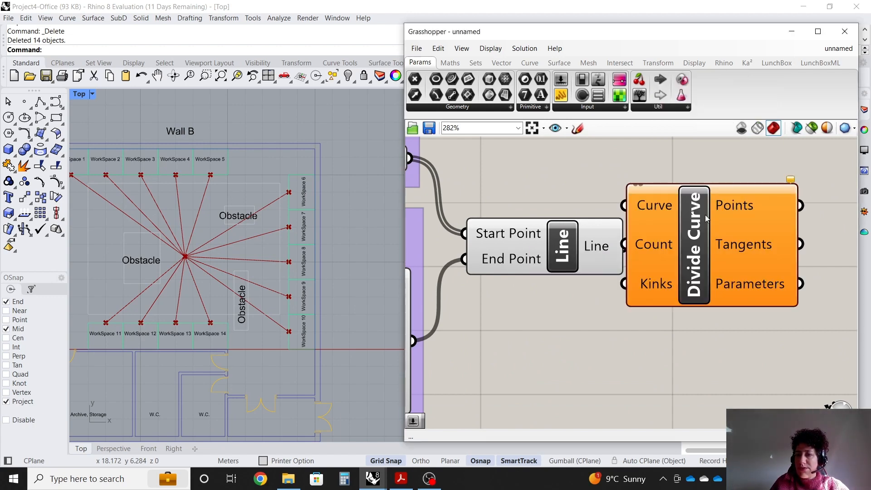
pyautogui.moveTo(715, 245); pyautogui.dragTo(767, 298)
pyautogui.scroll(-1, 598, 214)
pyautogui.moveTo(620, 241); pyautogui.dragTo(677, 249)
pyautogui.moveTo(731, 282); pyautogui.dragTo(743, 300)
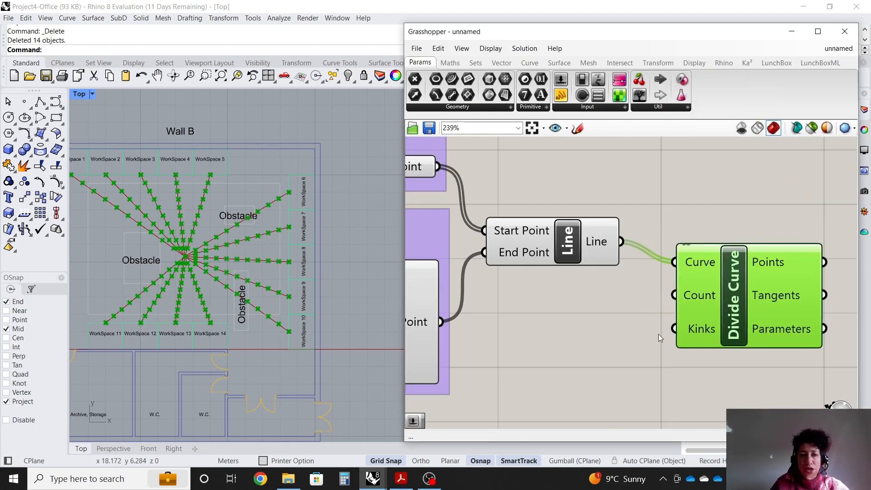
pyautogui.click(657, 333)
# Zoom the floor plan and canvas to inspect the division points along the lines.
pyautogui.scroll(2, 139, 259)
pyautogui.scroll(8, 310, 197)
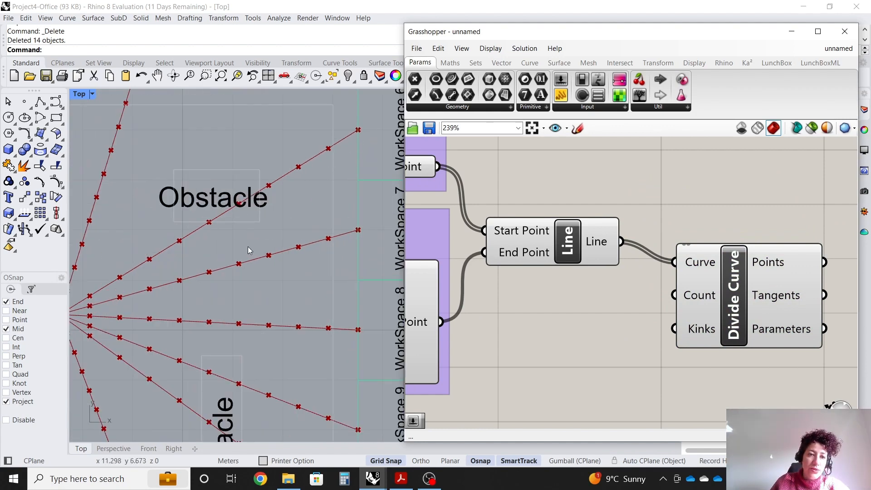
pyautogui.scroll(-3, 282, 147)
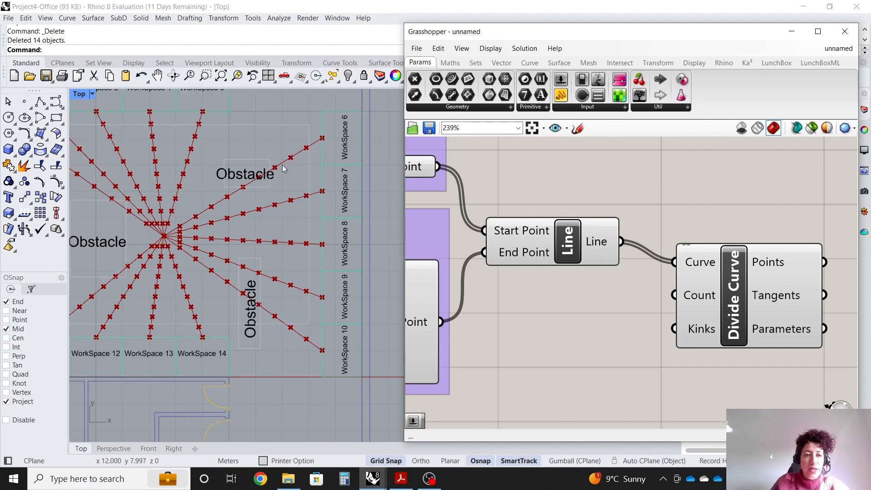
pyautogui.scroll(-2, 282, 165)
pyautogui.scroll(2, 137, 157)
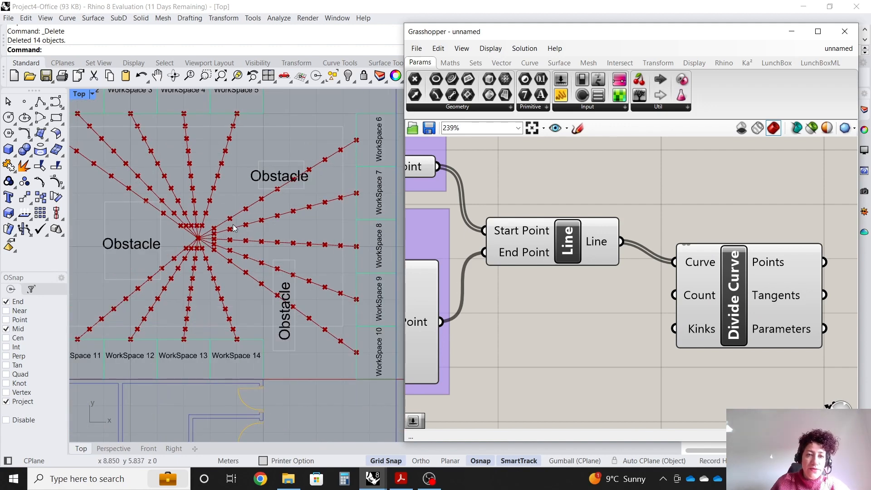
pyautogui.scroll(-1, 639, 175)
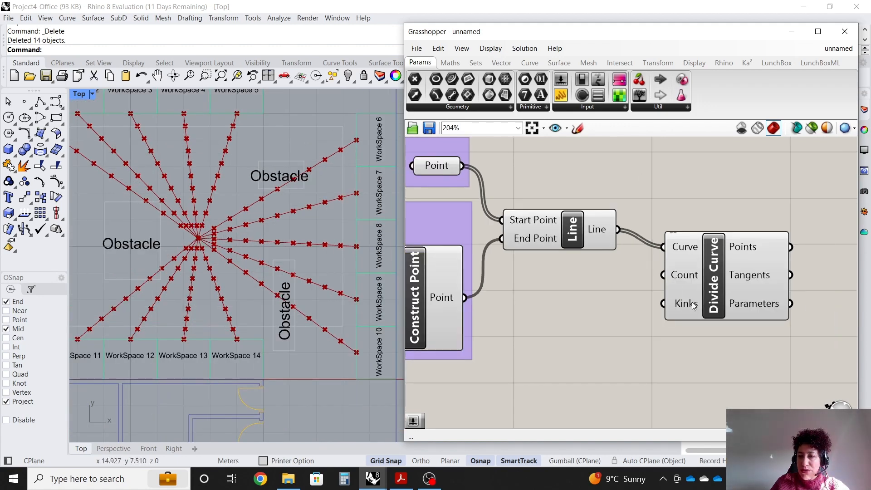
pyautogui.moveTo(693, 305); pyautogui.dragTo(695, 344)
pyautogui.click(603, 204)
pyautogui.scroll(1, 600, 202)
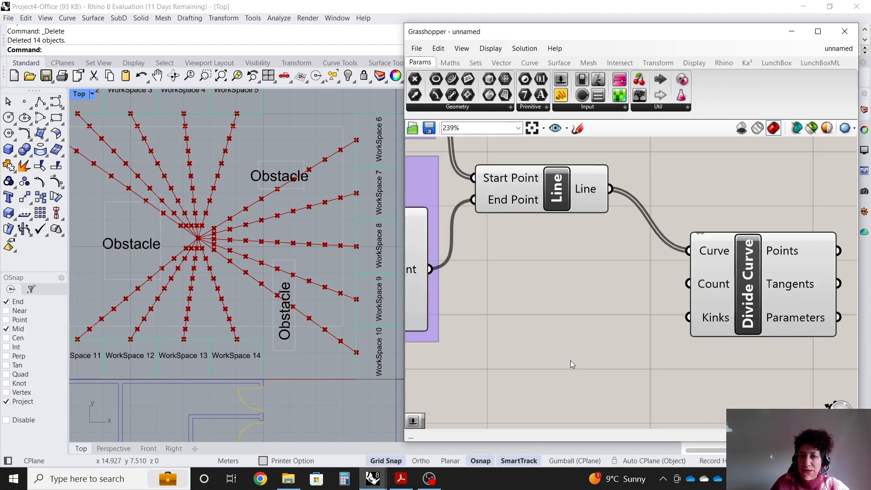
pyautogui.scroll(3, 308, 181)
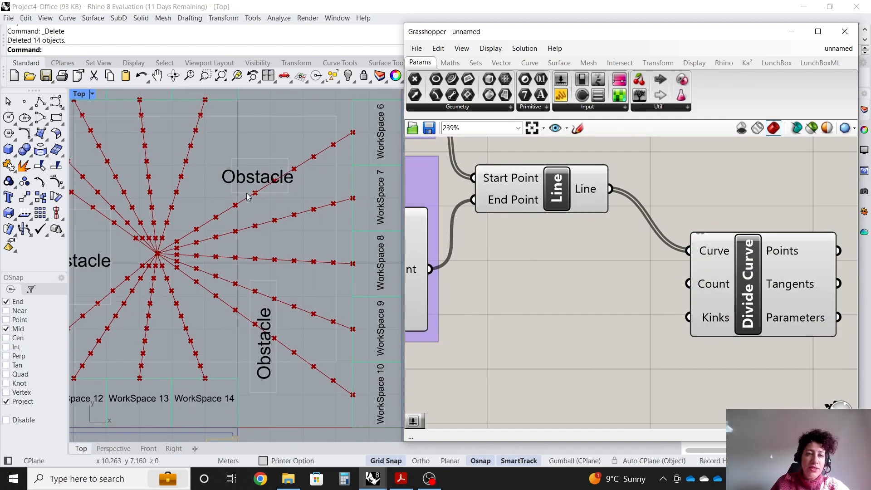
# Create a Number Slider set to 5 and connect it to the Divide Curve's Count input.
pyautogui.doubleClick(553, 285)
pyautogui.write('5')
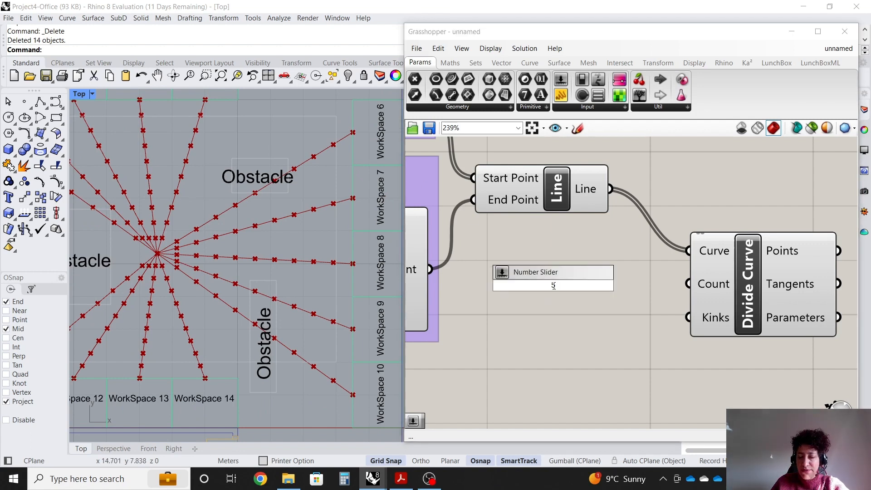
pyautogui.press('Return')
pyautogui.moveTo(666, 286); pyautogui.dragTo(687, 284)
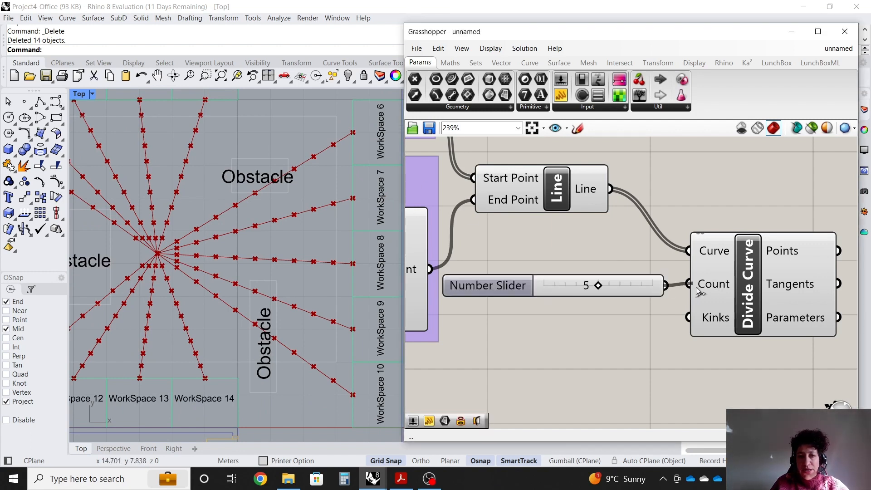
pyautogui.moveTo(512, 290); pyautogui.dragTo(535, 284)
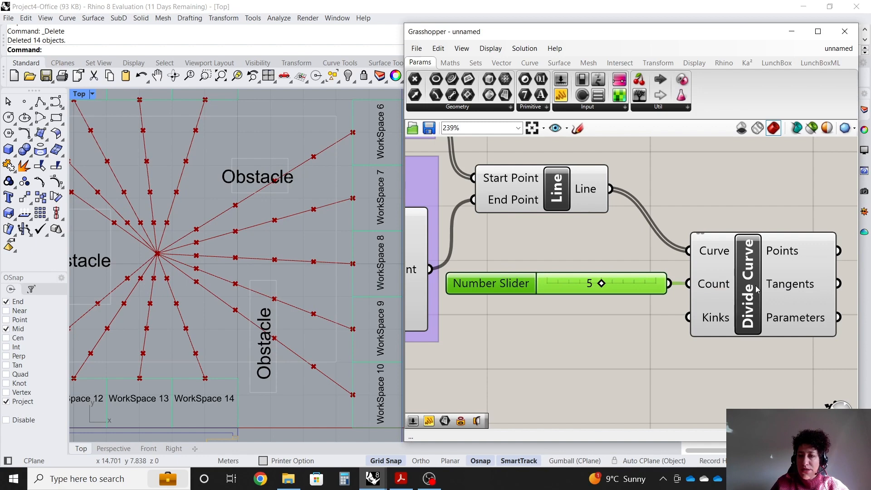
pyautogui.moveTo(756, 289); pyautogui.dragTo(759, 290)
pyautogui.click(573, 377)
# Zoom in on the floor plan to examine the divisions along each line.
pyautogui.scroll(-7, 206, 245)
pyautogui.scroll(9, 103, 291)
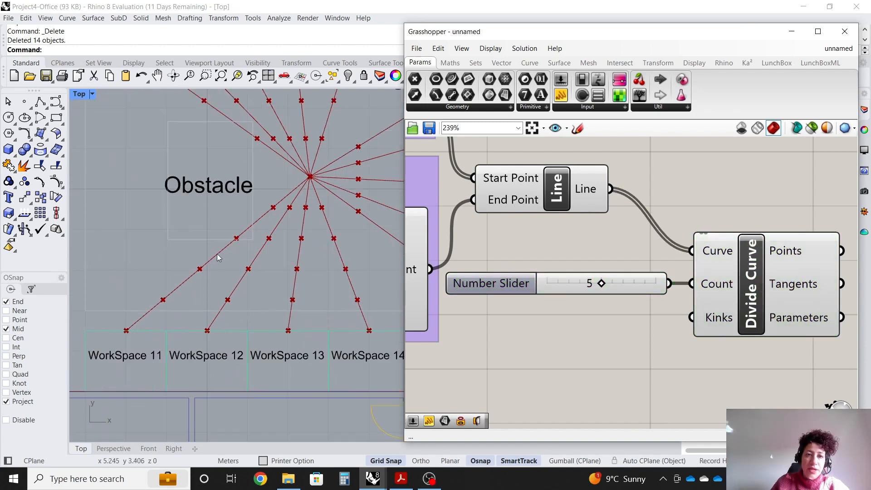
pyautogui.scroll(2, 376, 262)
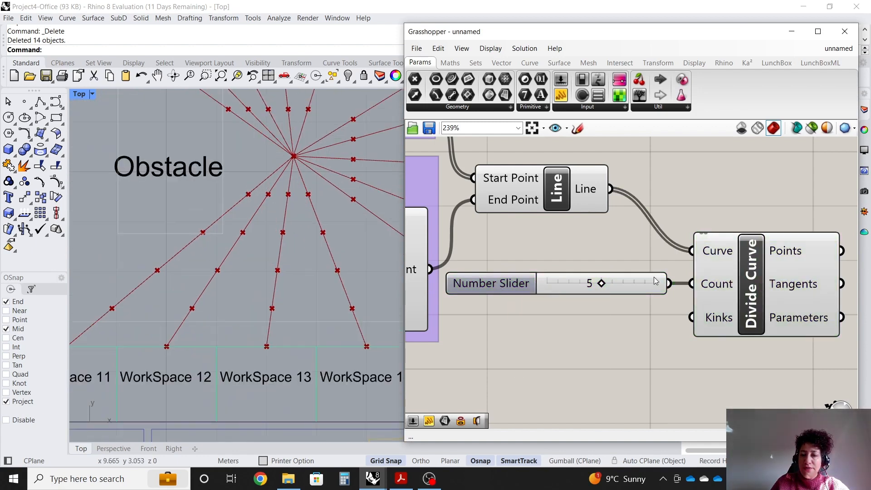
pyautogui.scroll(-2, 218, 270)
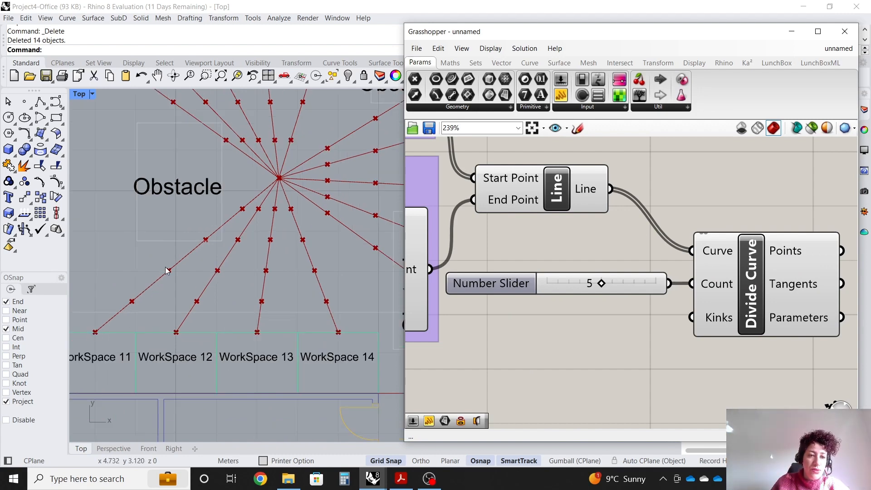
pyautogui.click(260, 185)
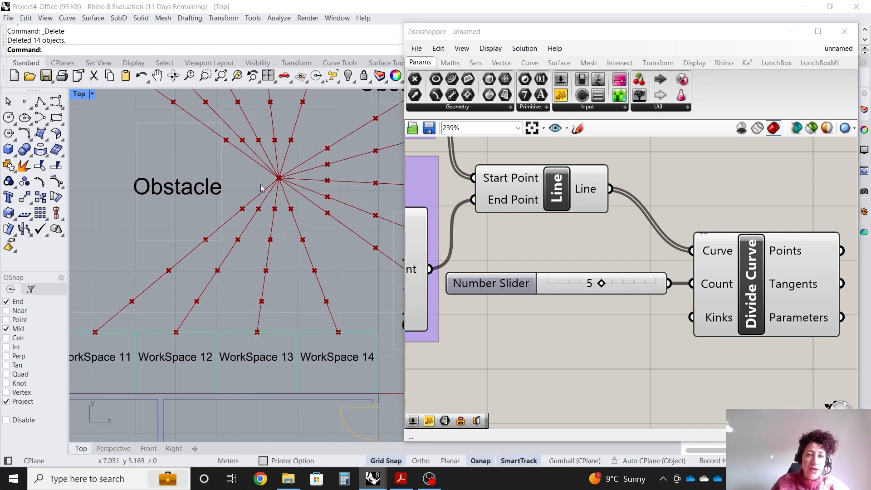
pyautogui.click(545, 301)
pyautogui.scroll(-2, 581, 297)
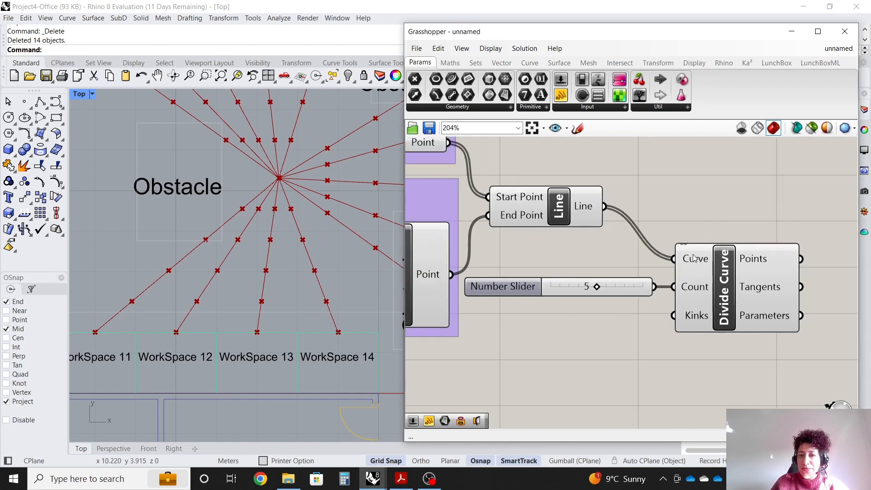
# Rearrange the Line and Divide Curve components and add a Scribble reading "Divided lines" above them.
pyautogui.moveTo(693, 258); pyautogui.dragTo(701, 237)
pyautogui.moveTo(557, 218); pyautogui.dragTo(569, 254)
pyautogui.click(550, 181)
pyautogui.write('SCR')
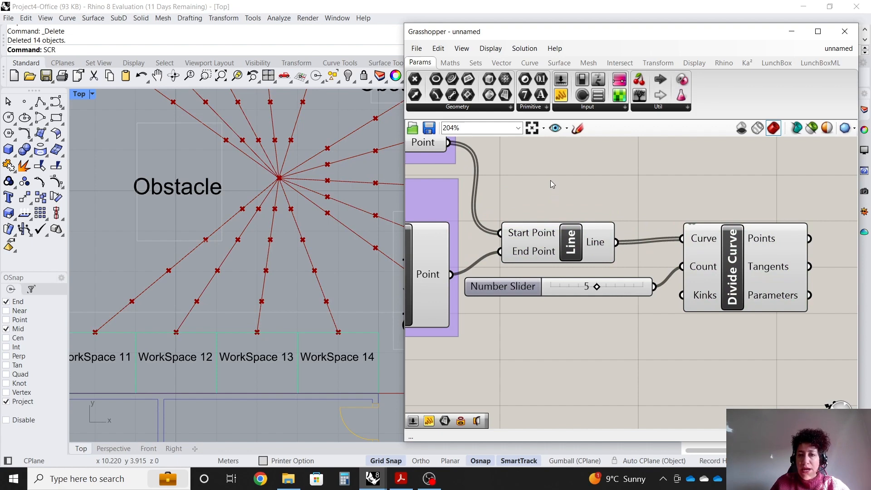
pyautogui.doubleClick(550, 180)
pyautogui.doubleClick(611, 181)
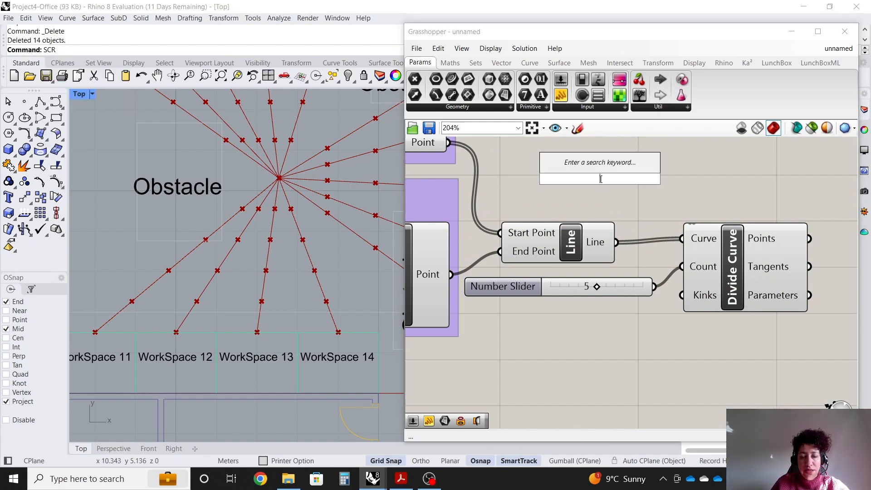
pyautogui.write('sc')
pyautogui.click(592, 137)
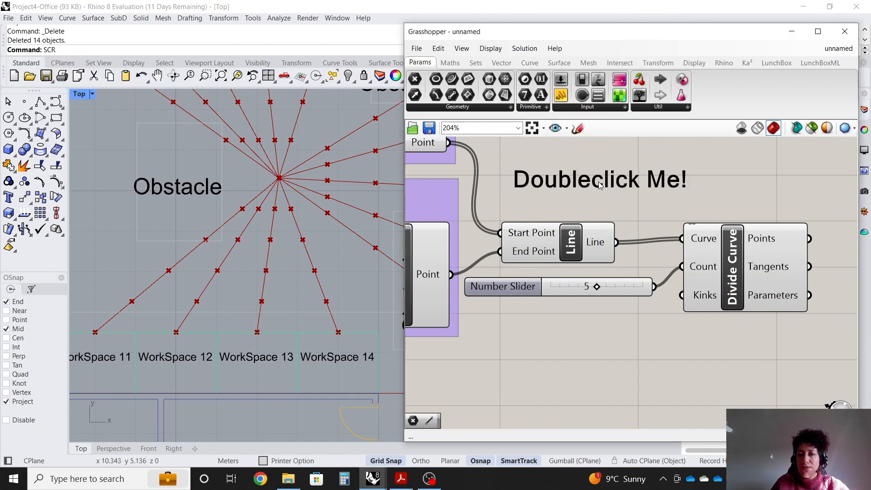
pyautogui.doubleClick(599, 185)
pyautogui.write('D')
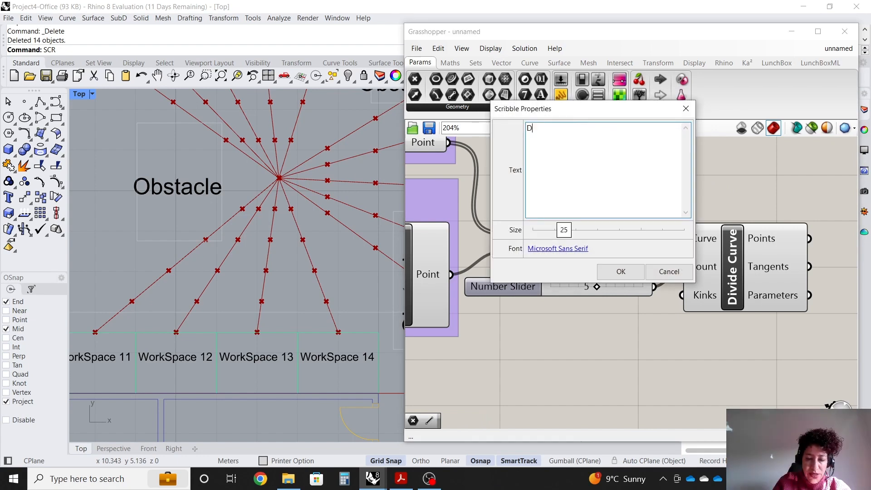
pyautogui.write('ivided lines')
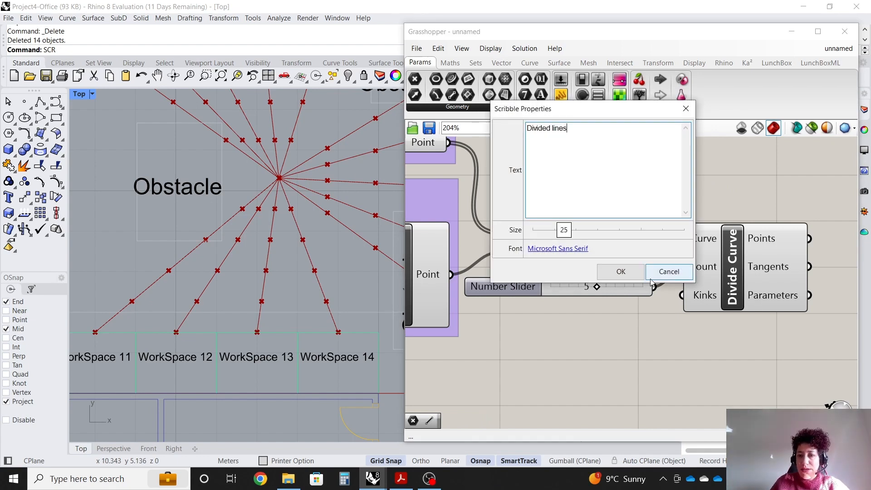
pyautogui.click(620, 272)
# Group the "Divided lines" scribble with the Line, Divide Curve and count slider components.
pyautogui.moveTo(738, 366)
pyautogui.mouseDown()
pyautogui.moveTo(519, 189)
pyautogui.moveTo(500, 188)
pyautogui.mouseUp()
pyautogui.rightClick(645, 216)
pyautogui.click(690, 298)
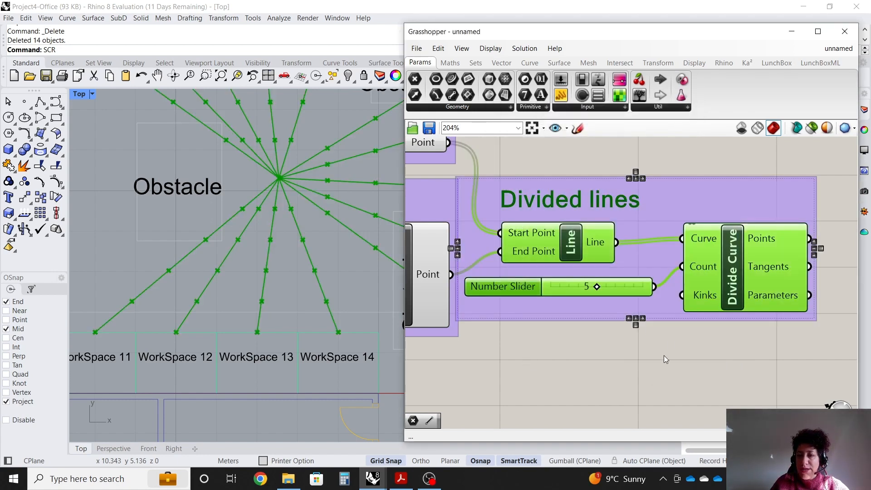
# Add a Move component and connect the Divide Curve's Points output to its Geometry input.
pyautogui.click(663, 355)
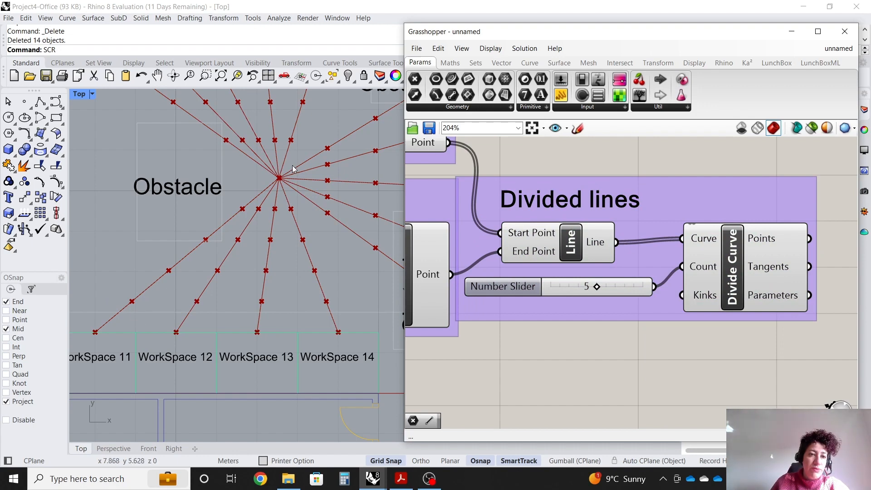
pyautogui.moveTo(93, 340); pyautogui.dragTo(127, 335, button='right')
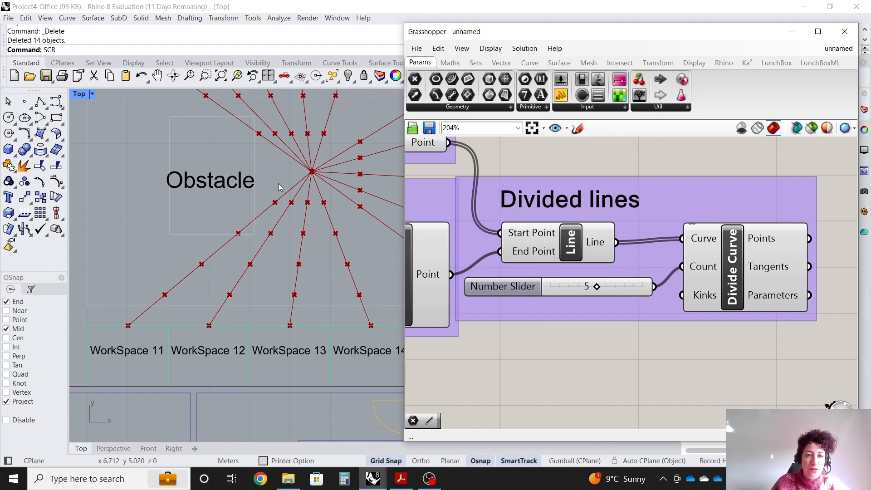
pyautogui.scroll(-3, 536, 180)
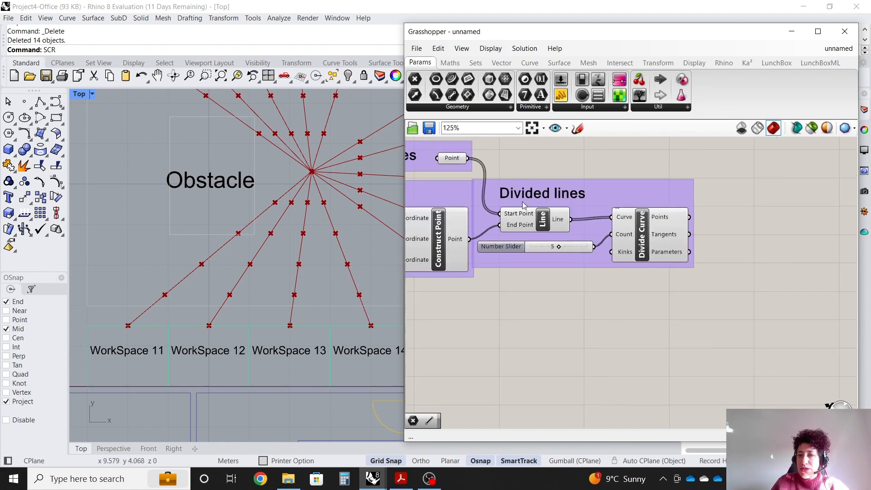
pyautogui.scroll(3, 751, 289)
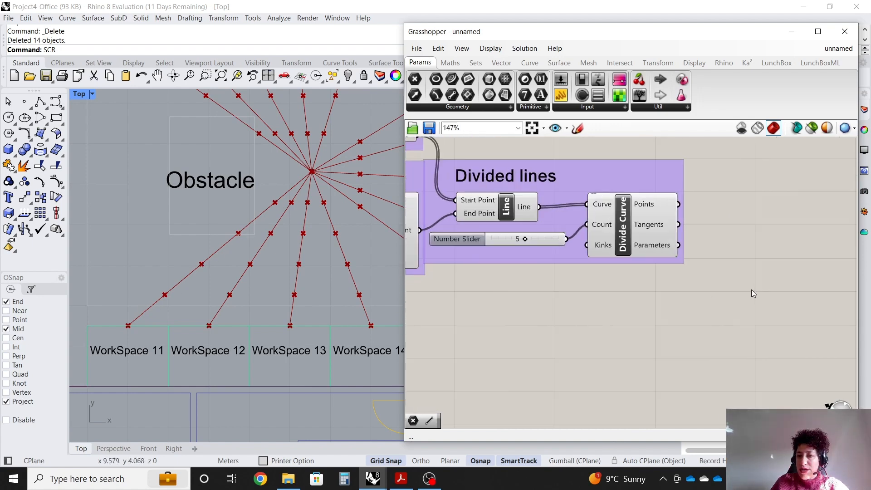
pyautogui.doubleClick(716, 317)
pyautogui.write('move')
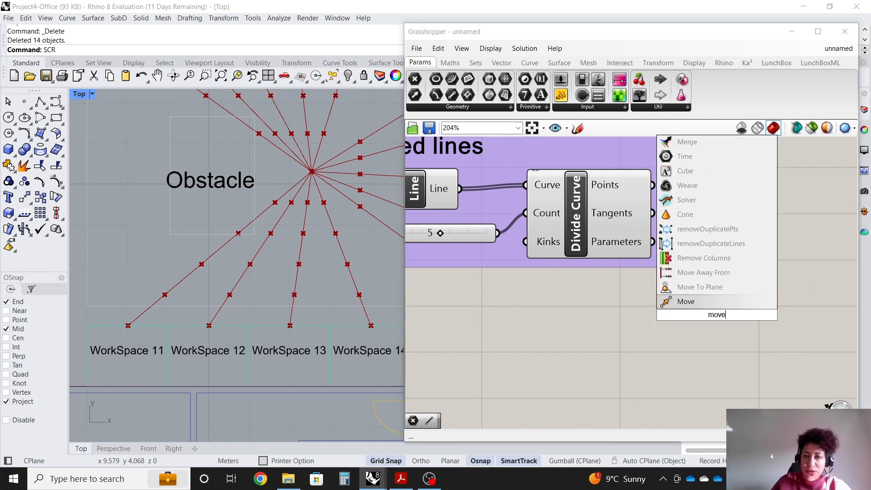
pyautogui.click(726, 304)
pyautogui.moveTo(698, 309); pyautogui.dragTo(758, 307)
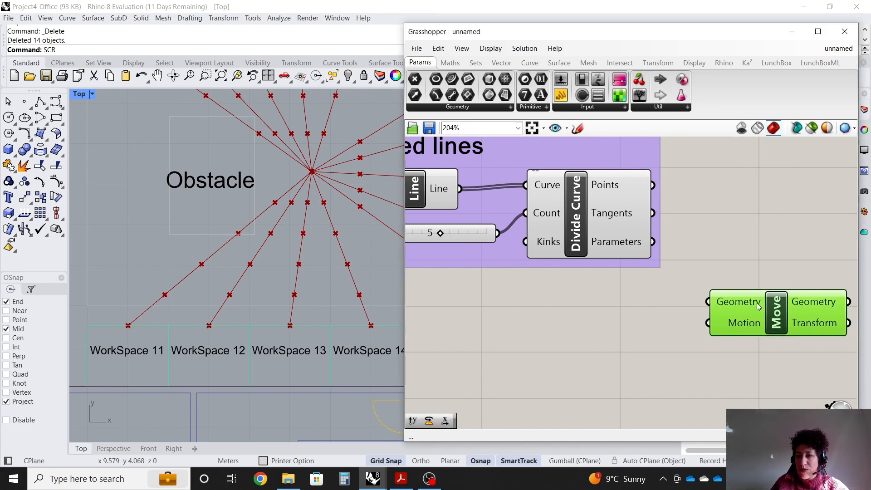
pyautogui.moveTo(652, 185); pyautogui.dragTo(708, 302)
# Add a Unit X component and connect its Unit vector output to the Move's Motion input.
pyautogui.scroll(1, 715, 361)
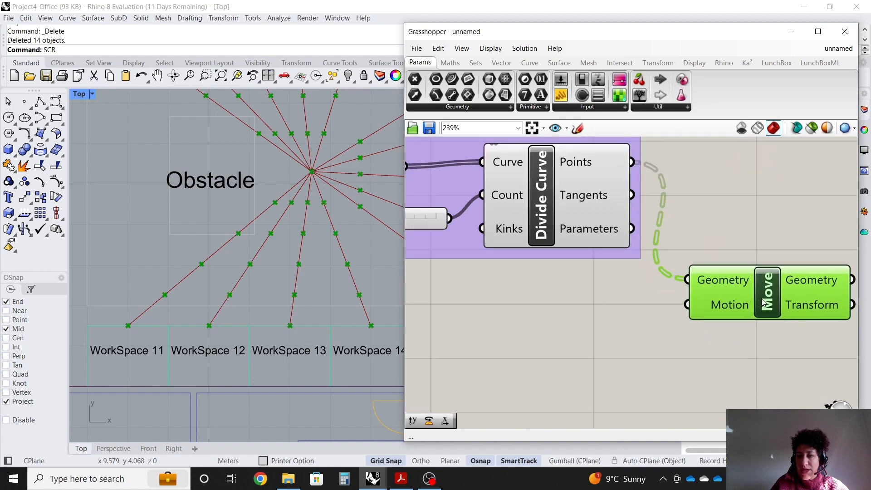
pyautogui.click(715, 358)
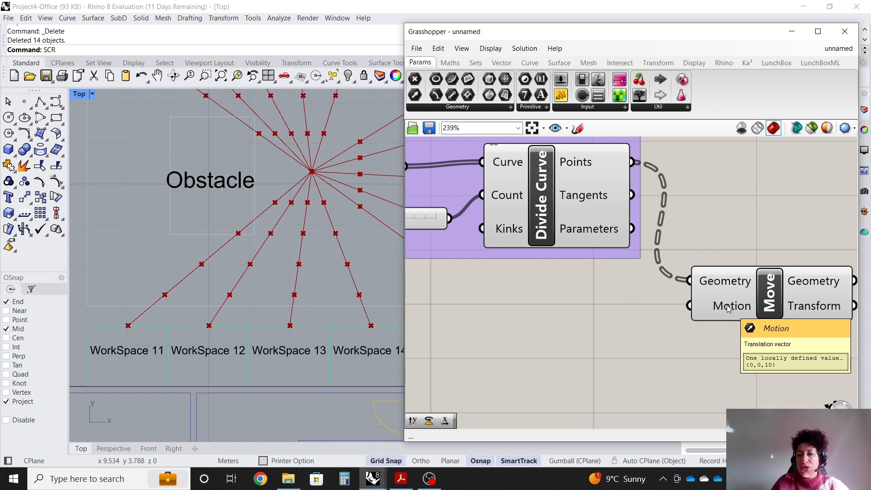
pyautogui.doubleClick(588, 306)
pyautogui.write('x')
pyautogui.click(597, 298)
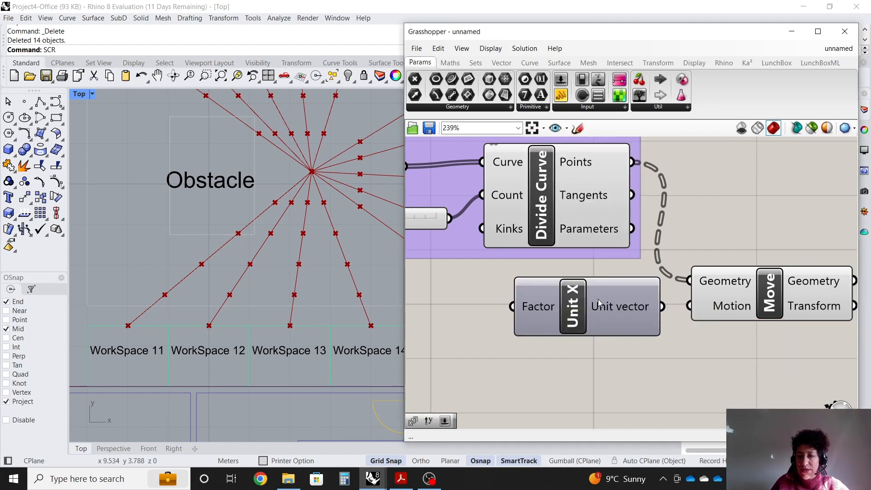
pyautogui.moveTo(663, 307); pyautogui.dragTo(701, 305)
pyautogui.moveTo(573, 316); pyautogui.dragTo(574, 321)
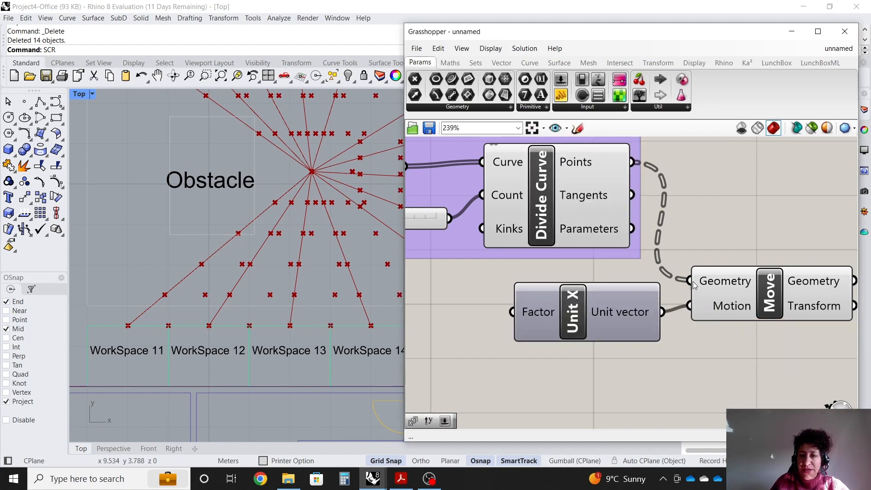
pyautogui.click(783, 311)
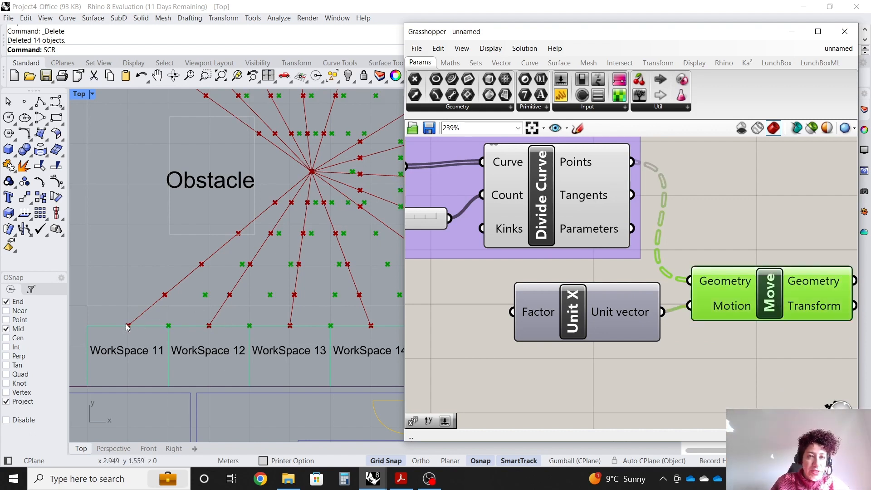
# Add a Panel below the Divided lines group, shrink it, and place a second small panel beneath it.
pyautogui.scroll(-3, 740, 238)
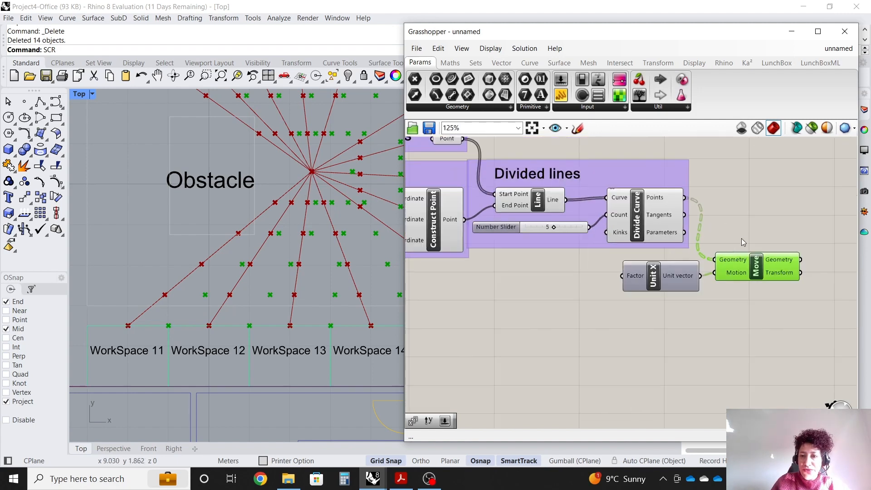
pyautogui.scroll(2, 662, 276)
pyautogui.click(648, 285)
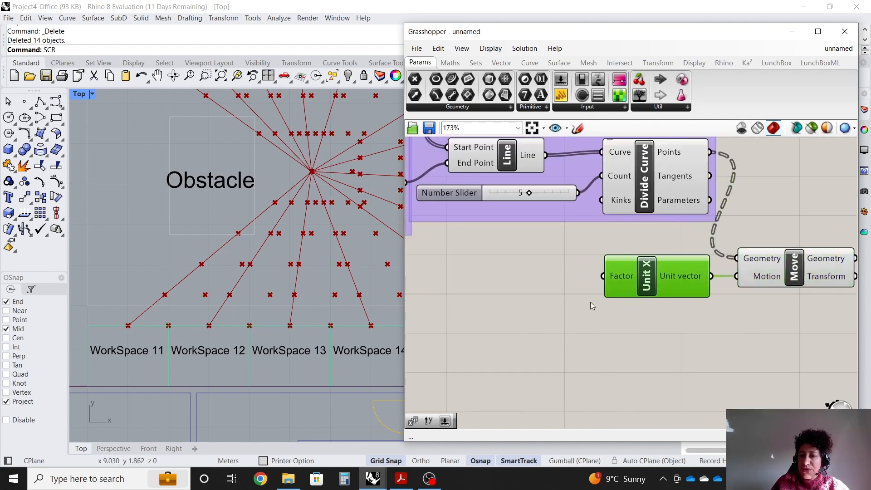
pyautogui.scroll(2, 507, 283)
pyautogui.click(512, 236)
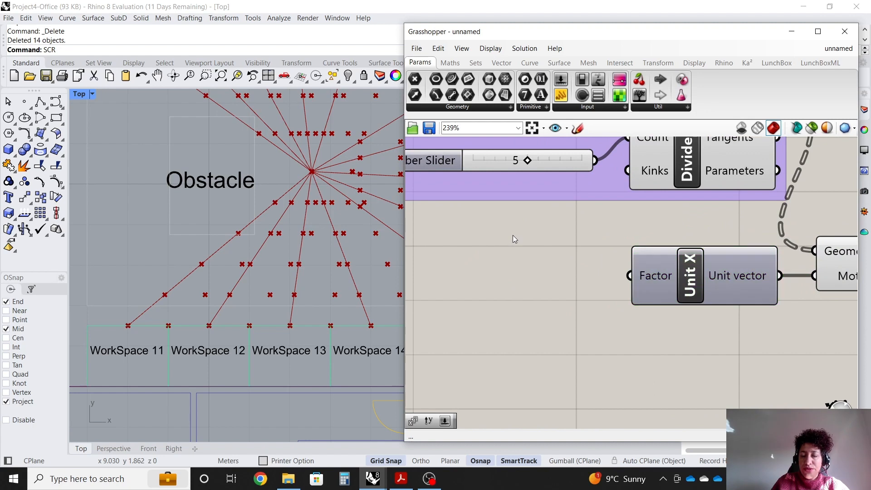
pyautogui.moveTo(556, 97); pyautogui.dragTo(504, 248)
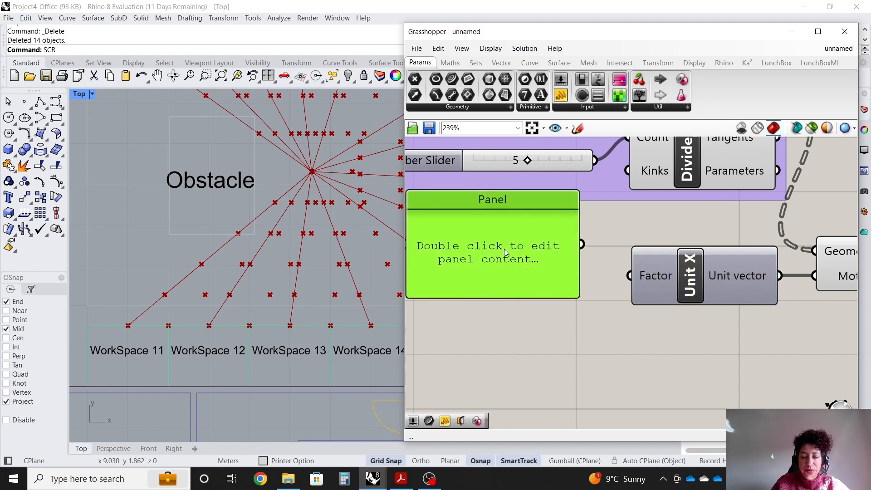
pyautogui.scroll(-2, 561, 294)
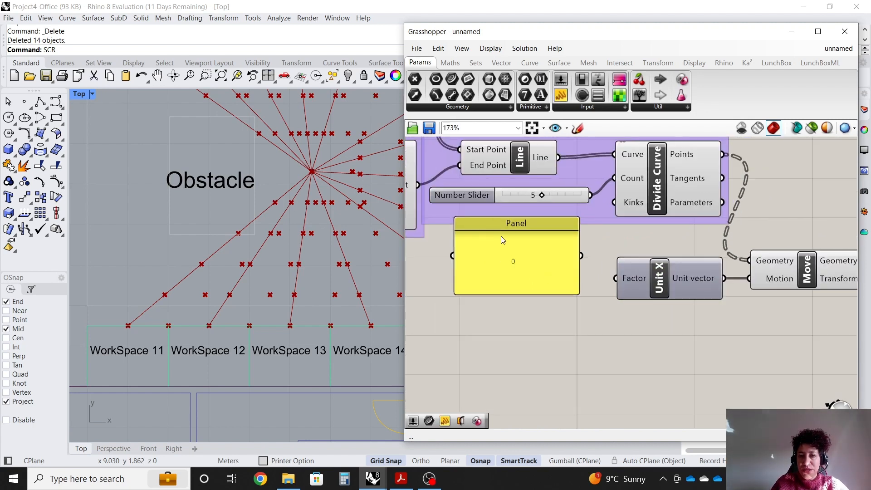
pyautogui.moveTo(507, 226); pyautogui.dragTo(529, 247)
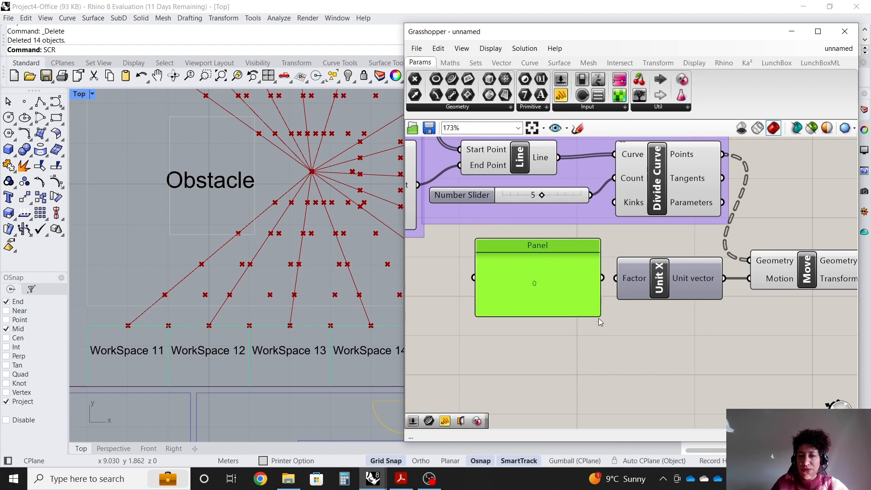
pyautogui.moveTo(600, 317); pyautogui.dragTo(543, 246)
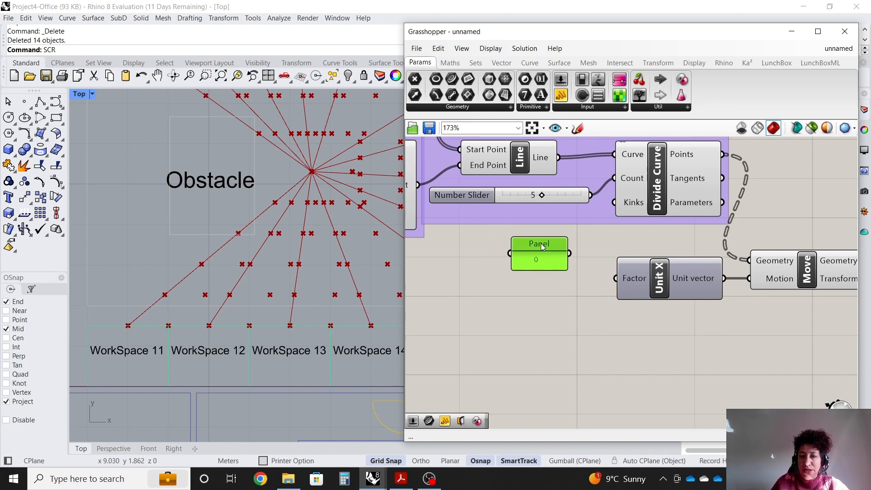
pyautogui.scroll(2, 550, 252)
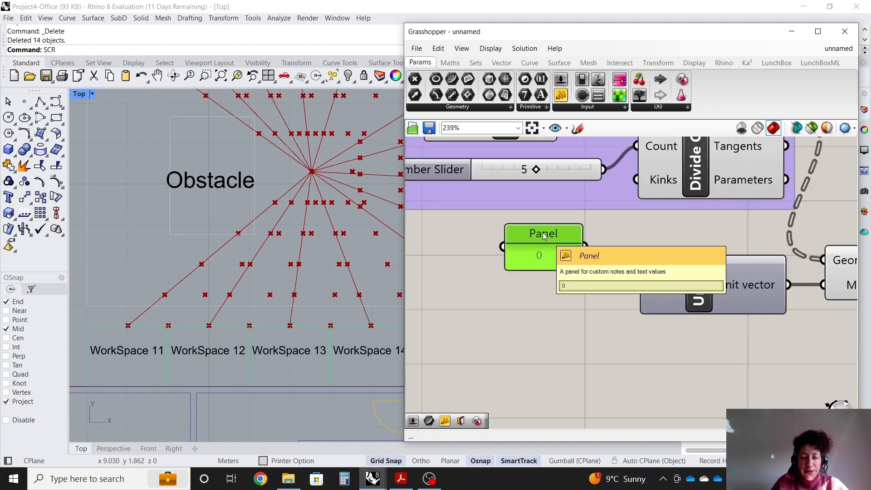
pyautogui.keyDown('alt'); pyautogui.moveTo(543, 234); pyautogui.dragTo(563, 387); pyautogui.keyUp('alt')
pyautogui.moveTo(510, 378); pyautogui.dragTo(514, 398)
pyautogui.click(475, 365)
pyautogui.scroll(2, 141, 304)
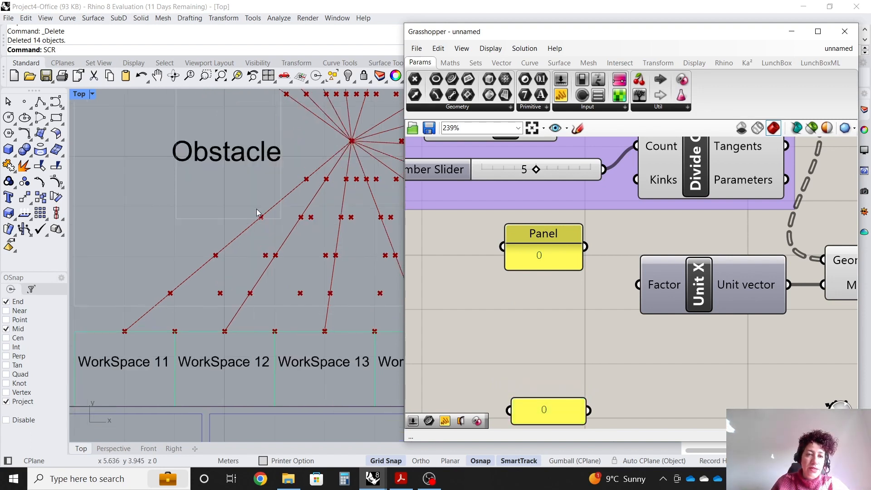
# Place a Gene Pool component between the two panels.
pyautogui.click(687, 107)
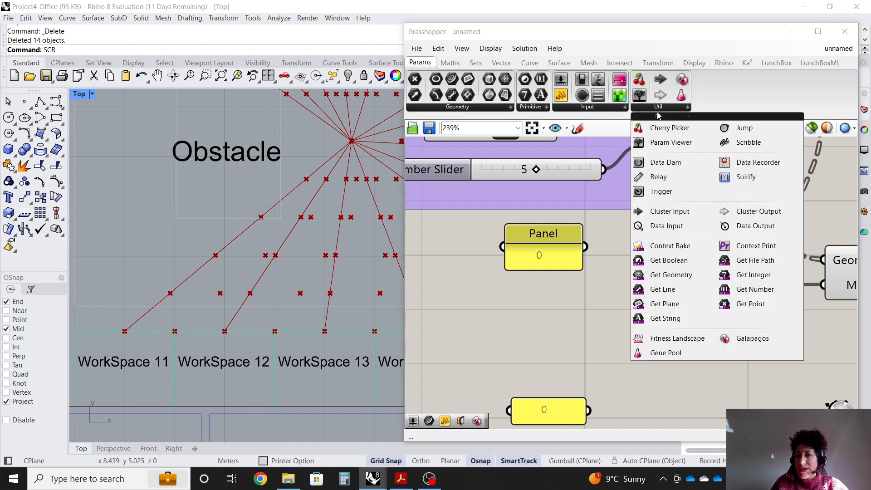
pyautogui.click(671, 352)
pyautogui.scroll(-2, 627, 314)
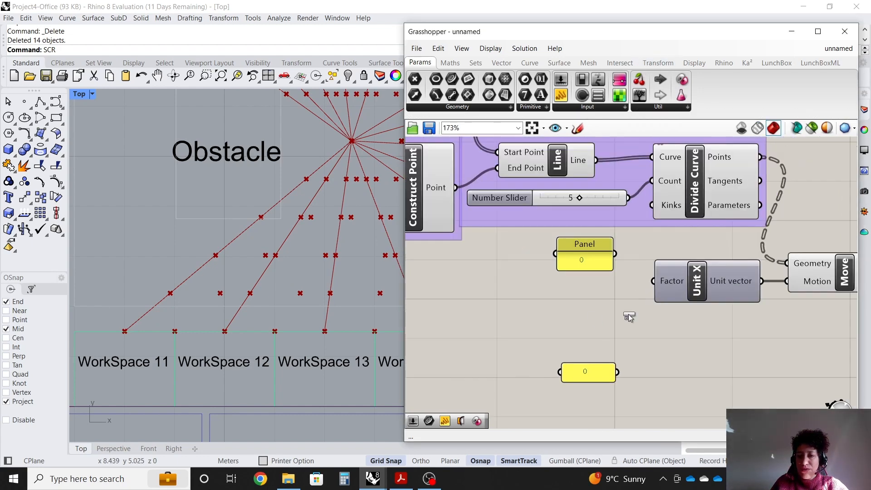
pyautogui.click(537, 313)
pyautogui.scroll(1, 535, 366)
pyautogui.moveTo(532, 343)
pyautogui.mouseDown()
pyautogui.moveTo(550, 420)
pyautogui.moveTo(545, 349)
pyautogui.mouseUp()
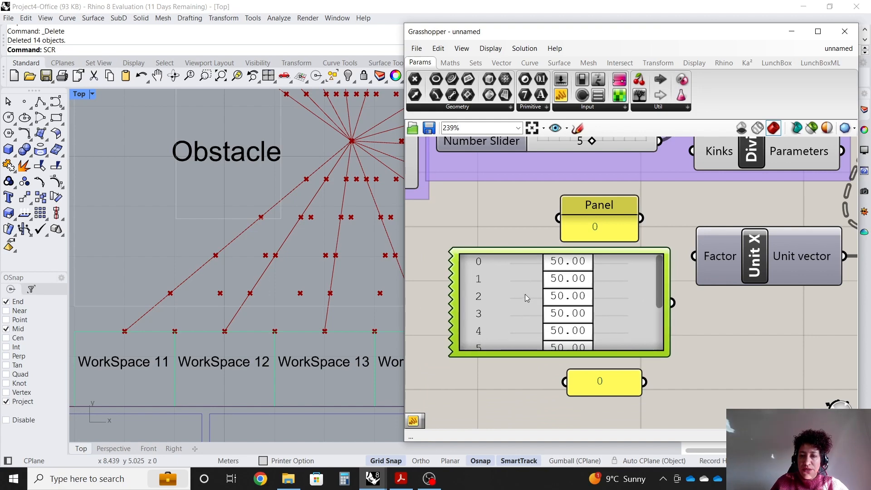
# Configure the Gene Pool with a gene count of 4, minimum -1.00 and maximum 1.00.
pyautogui.doubleClick(524, 293)
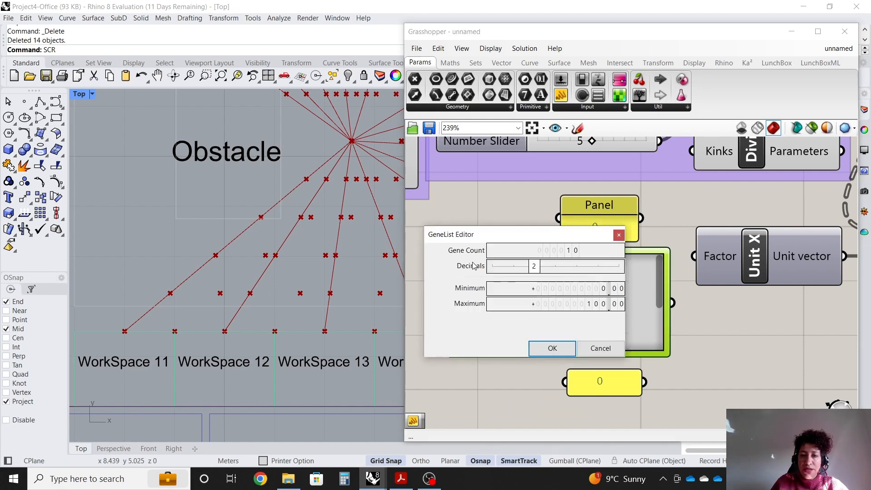
pyautogui.doubleClick(571, 252)
pyautogui.write('4')
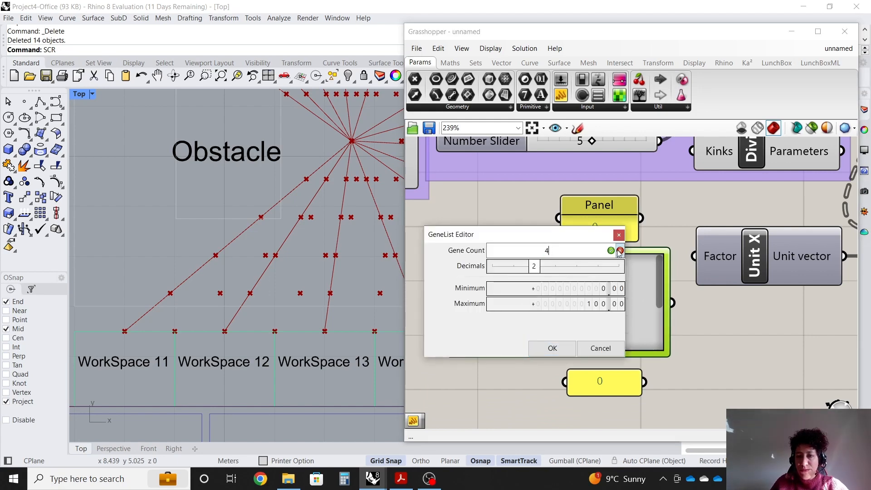
pyautogui.press('Return')
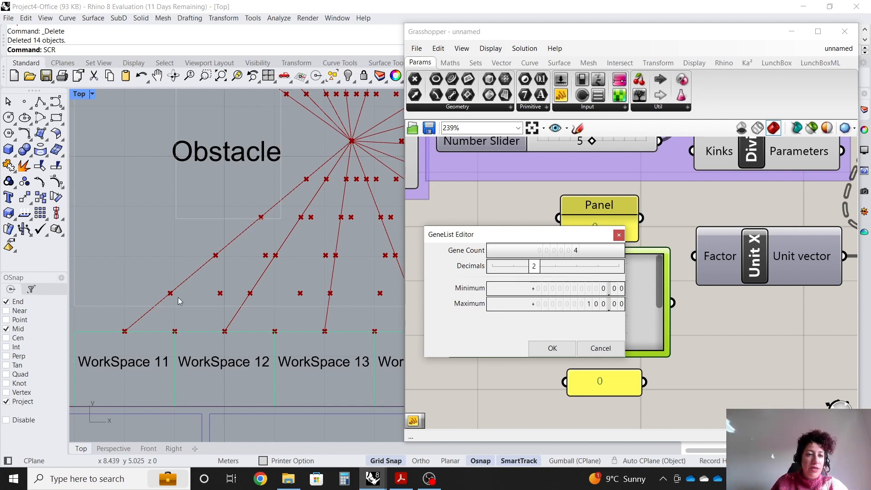
pyautogui.doubleClick(571, 290)
pyautogui.write('-')
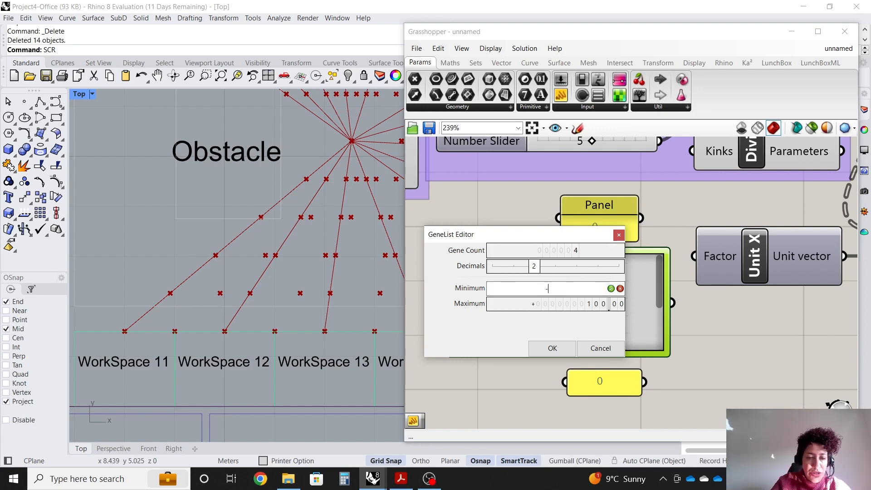
pyautogui.write('1.0')
pyautogui.press('Return')
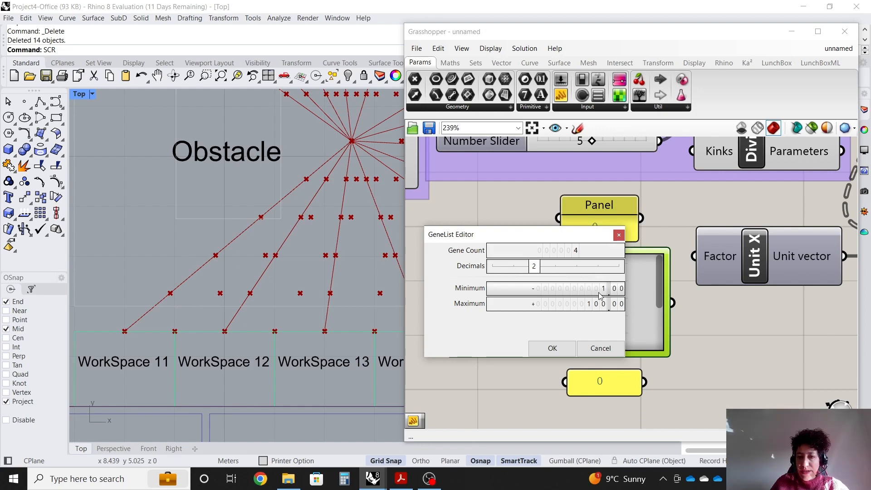
pyautogui.doubleClick(557, 304)
pyautogui.write('10')
pyautogui.press('Return')
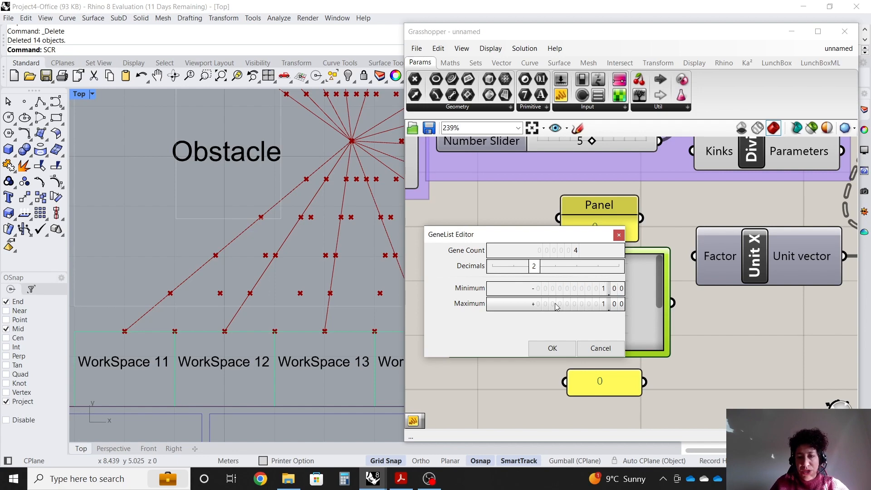
pyautogui.doubleClick(556, 306)
pyautogui.click(610, 305)
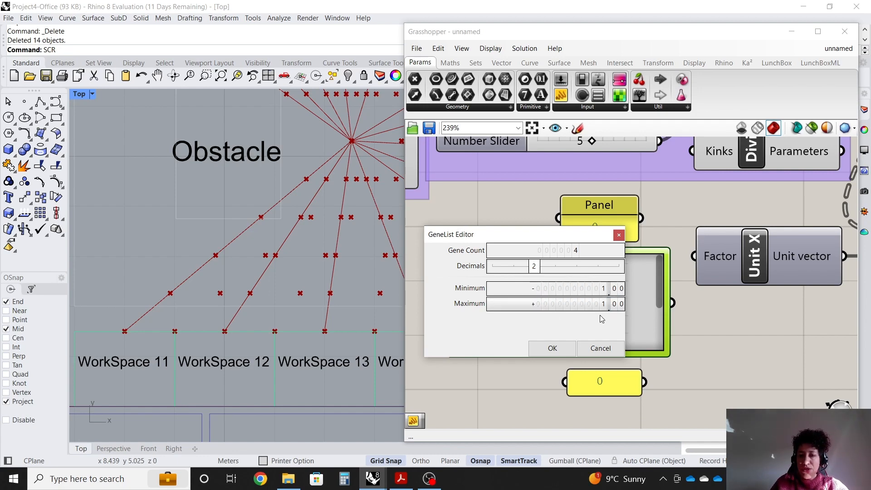
pyautogui.click(558, 348)
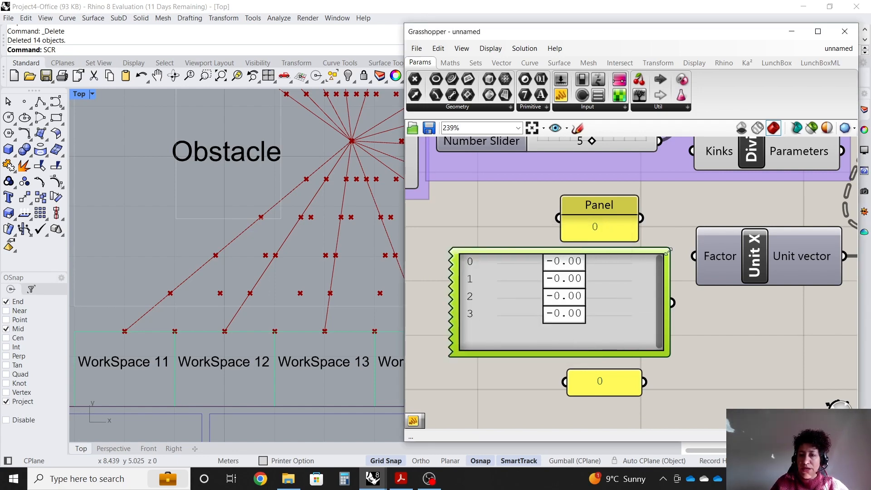
# Set the Gene Pool's second gene to about 0.02 and narrow the Gene Pool component.
pyautogui.moveTo(582, 278); pyautogui.dragTo(571, 286)
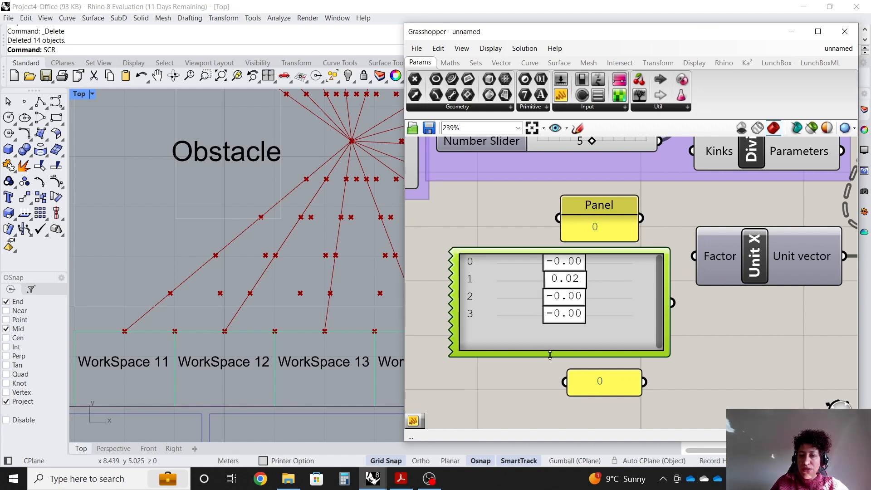
pyautogui.moveTo(549, 355); pyautogui.dragTo(550, 334)
pyautogui.moveTo(453, 299); pyautogui.dragTo(538, 298)
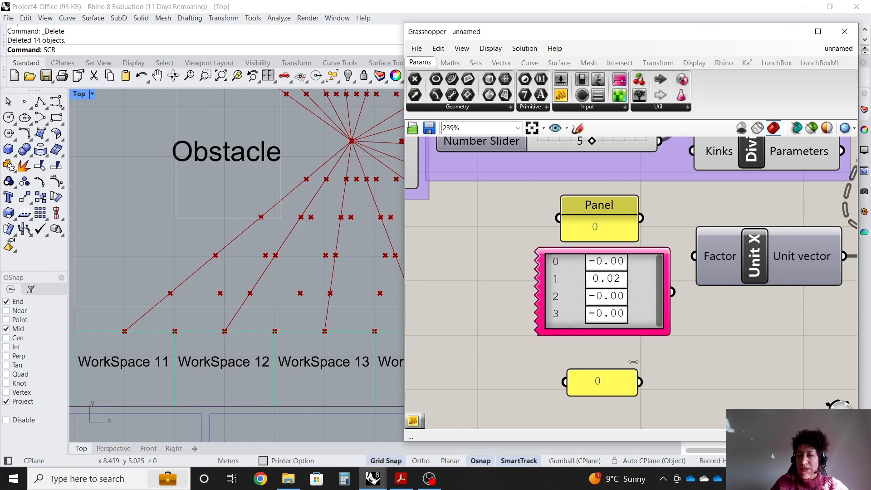
# Reposition the two panels closer to the Gene Pool.
pyautogui.moveTo(614, 382); pyautogui.dragTo(634, 360)
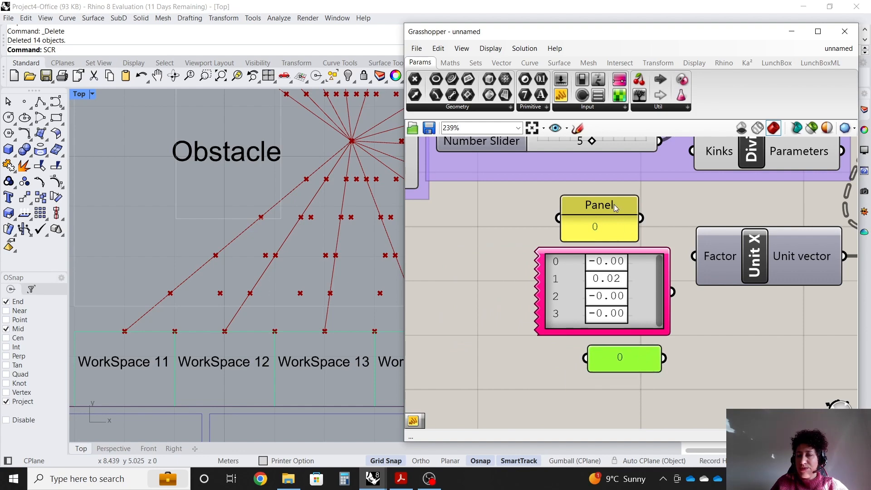
pyautogui.moveTo(614, 204); pyautogui.dragTo(630, 203)
pyautogui.click(733, 309)
pyautogui.scroll(1, 737, 265)
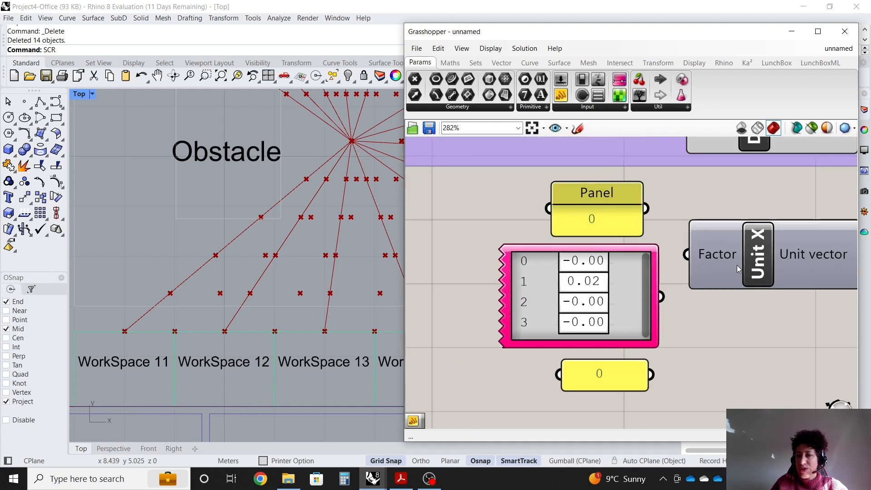
# Connect the top panel, the Gene Pool and the bottom panel to the Unit X component's Factor input.
pyautogui.moveTo(643, 207); pyautogui.dragTo(686, 254)
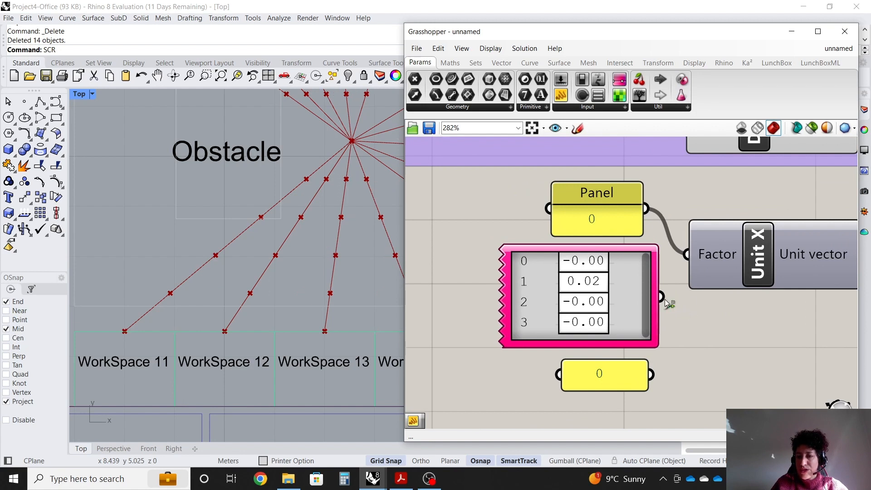
pyautogui.keyDown('shift'); pyautogui.moveTo(673, 291); pyautogui.dragTo(686, 254); pyautogui.keyUp('shift')
pyautogui.keyDown('shift'); pyautogui.moveTo(654, 376); pyautogui.dragTo(681, 273); pyautogui.keyUp('shift')
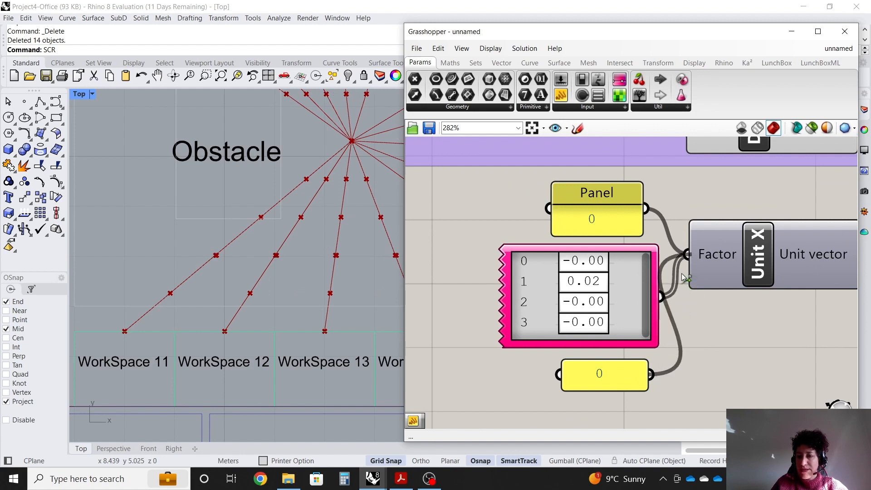
# Shift the two panels and the Gene Pool slightly left, away from the Unit X component.
pyautogui.moveTo(575, 194); pyautogui.dragTo(553, 185)
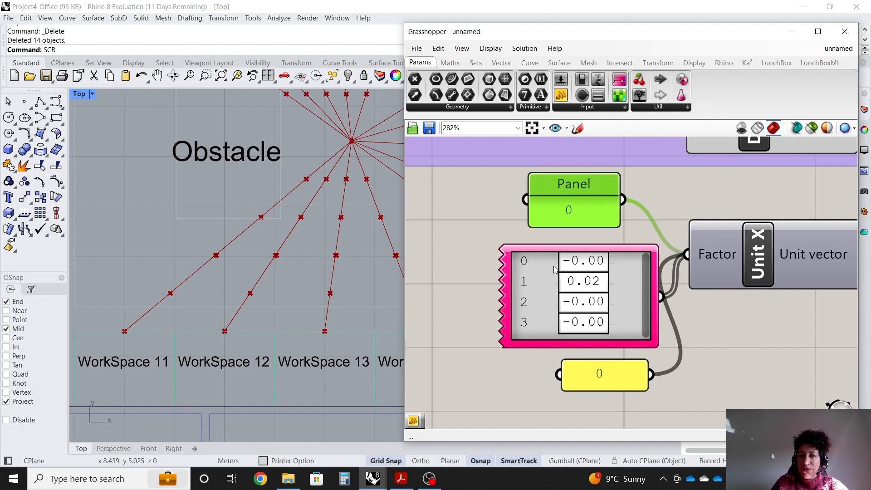
pyautogui.moveTo(554, 269); pyautogui.dragTo(533, 259)
pyautogui.moveTo(598, 376); pyautogui.dragTo(581, 368)
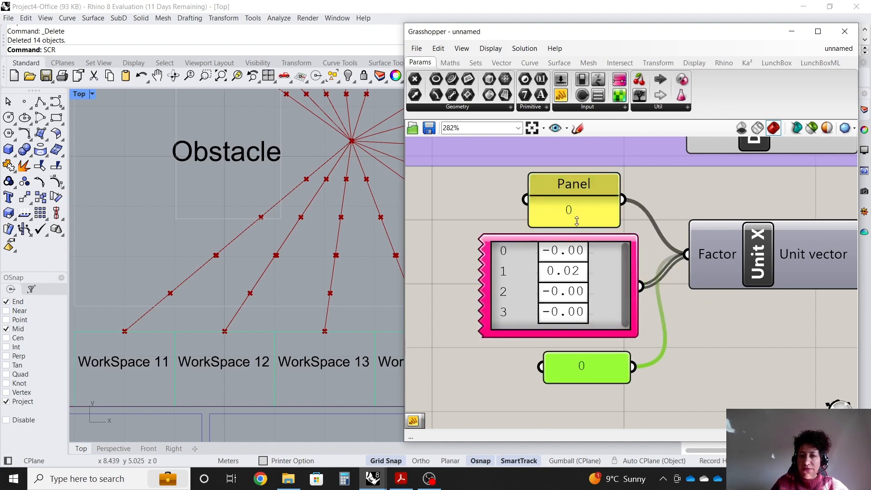
# Adjust the Gene Pool's genes to about -0.02, -0.01, -0.00 and -0.10.
pyautogui.moveTo(571, 256); pyautogui.dragTo(565, 271)
pyautogui.moveTo(570, 304); pyautogui.dragTo(575, 270)
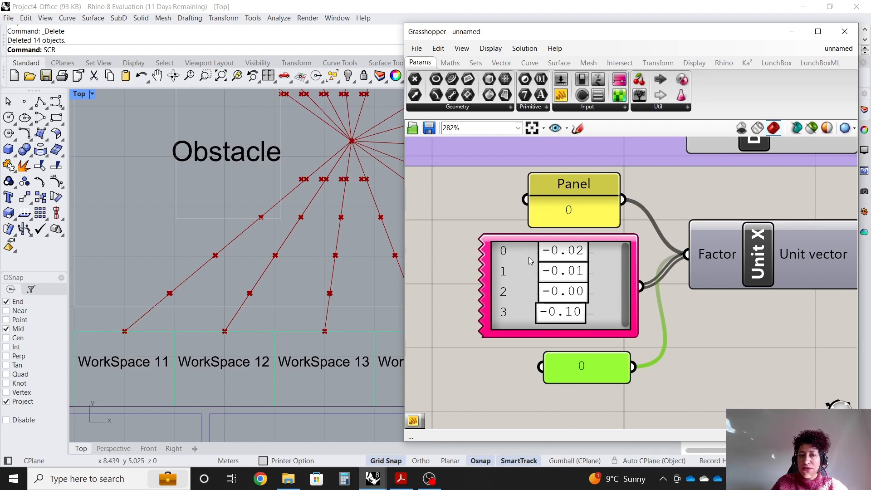
pyautogui.scroll(-5, 504, 308)
pyautogui.scroll(3, 503, 317)
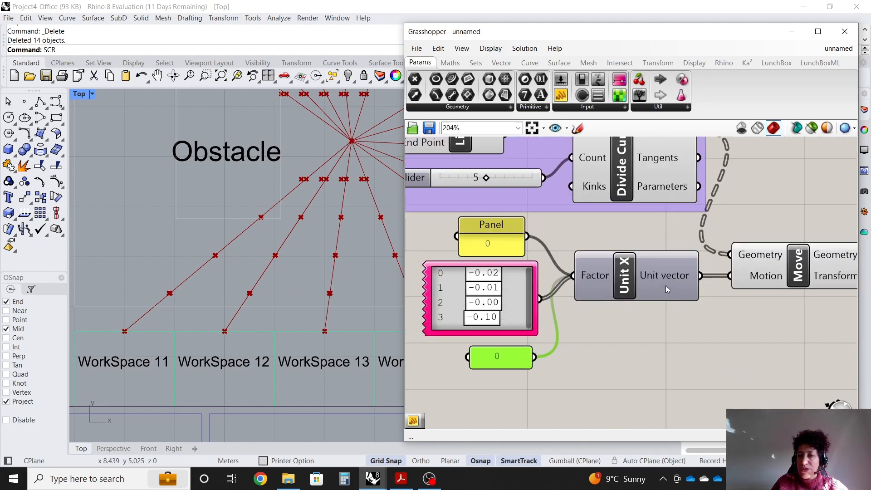
# Align the Unit X and Move components so their wires run straight.
pyautogui.moveTo(620, 295); pyautogui.dragTo(620, 308)
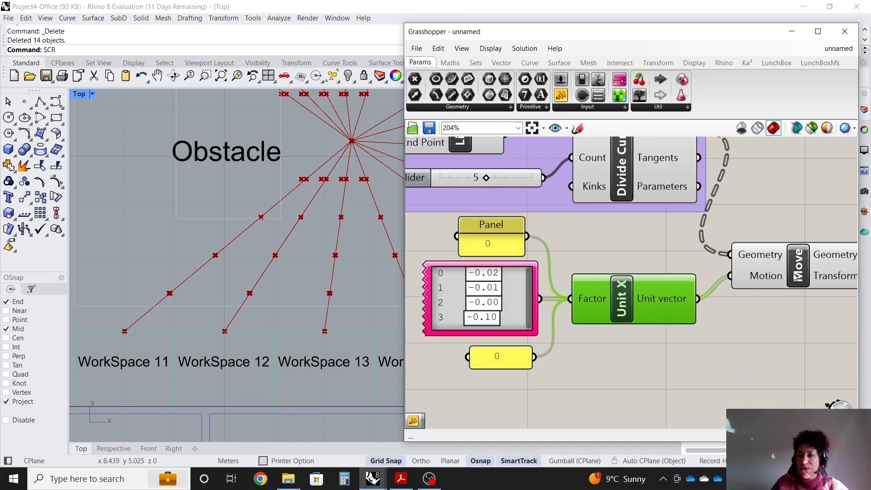
pyautogui.moveTo(794, 278); pyautogui.dragTo(794, 295)
pyautogui.scroll(-1, 778, 300)
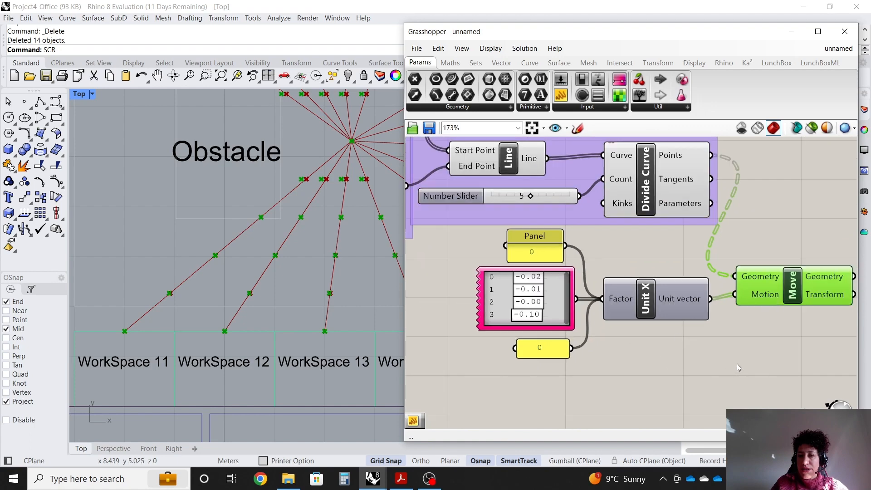
# Add a Scribble note reading "Movement along X axis" above the Unit X and Move components.
pyautogui.moveTo(765, 365); pyautogui.dragTo(500, 255)
pyautogui.click(566, 257)
pyautogui.doubleClick(566, 257)
pyautogui.write('scr')
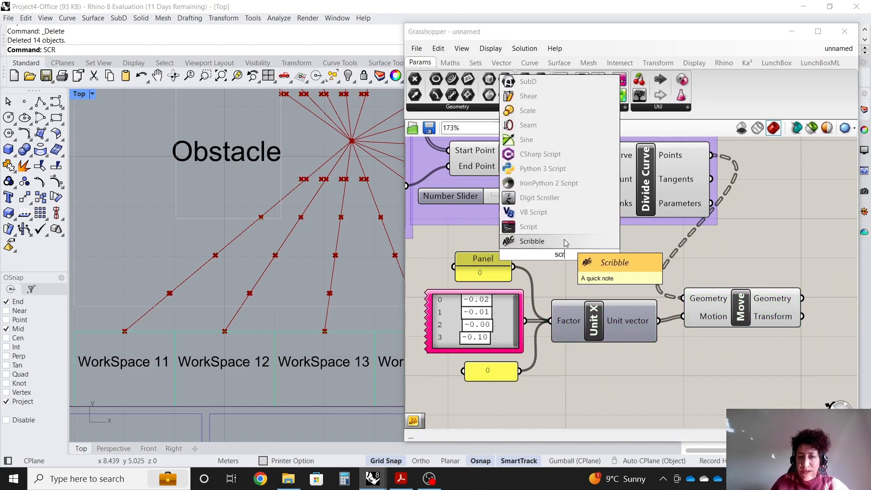
pyautogui.click(564, 240)
pyautogui.moveTo(579, 264); pyautogui.dragTo(631, 254)
pyautogui.doubleClick(621, 255)
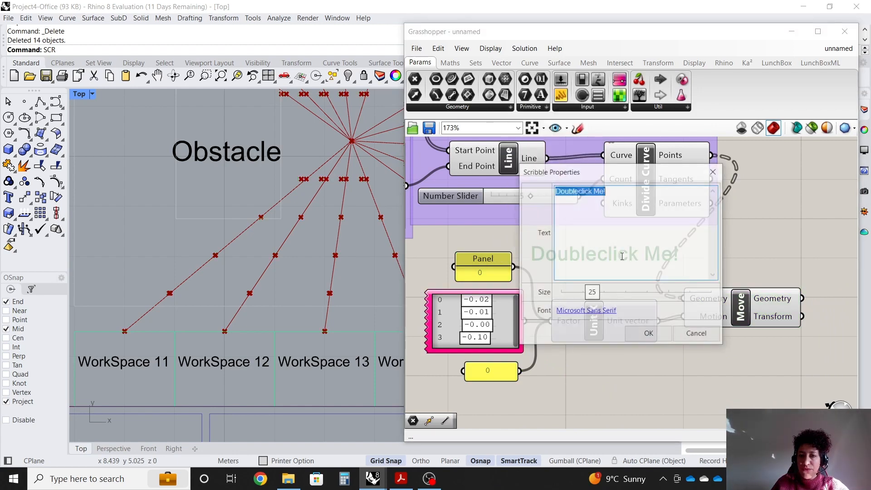
pyautogui.write('Movement along X axis')
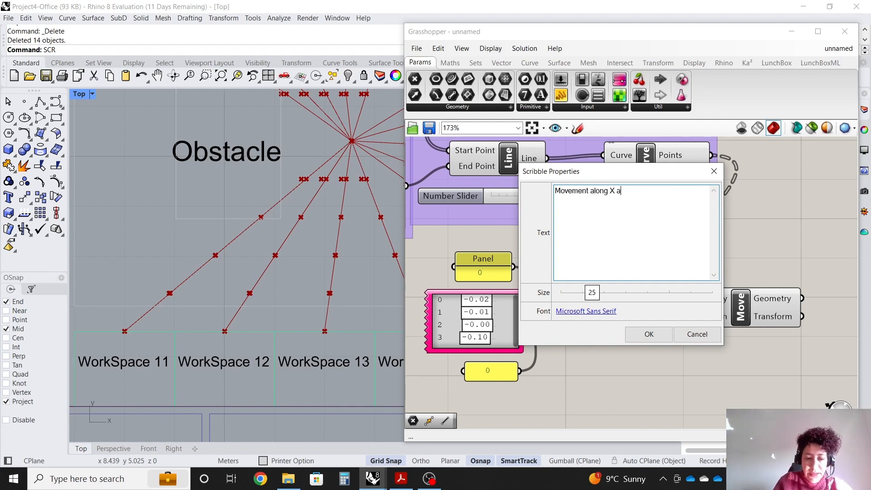
pyautogui.click(643, 335)
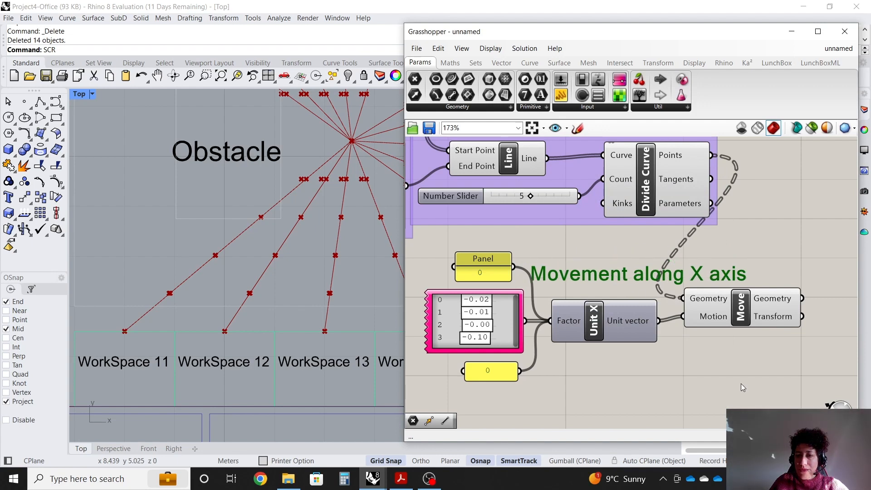
# Group the panels, Gene Pool, Unit X, Move and the note together.
pyautogui.moveTo(739, 385); pyautogui.dragTo(491, 249)
pyautogui.rightClick(540, 255)
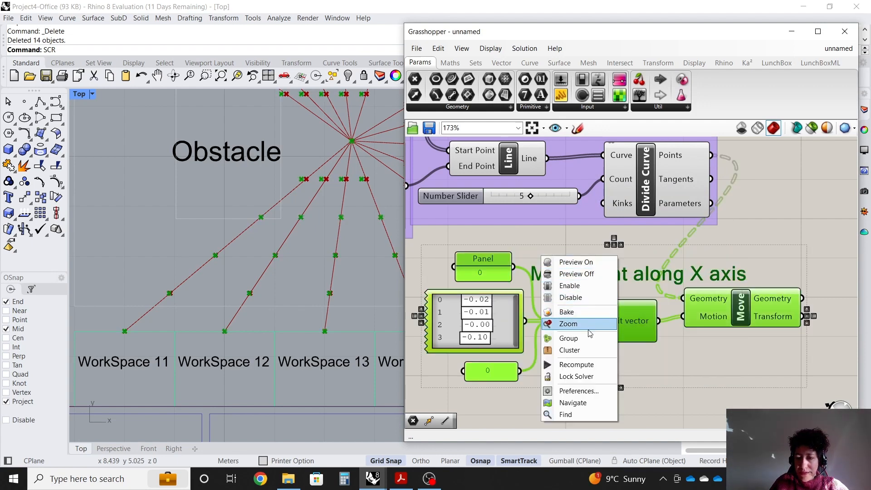
pyautogui.click(569, 338)
pyautogui.click(556, 235)
pyautogui.scroll(-4, 556, 235)
pyautogui.moveTo(581, 297); pyautogui.dragTo(582, 292)
pyautogui.click(576, 330)
# Inspect the moved division points around the printer in the Rhino viewport.
pyautogui.moveTo(321, 212); pyautogui.dragTo(315, 215, button='right')
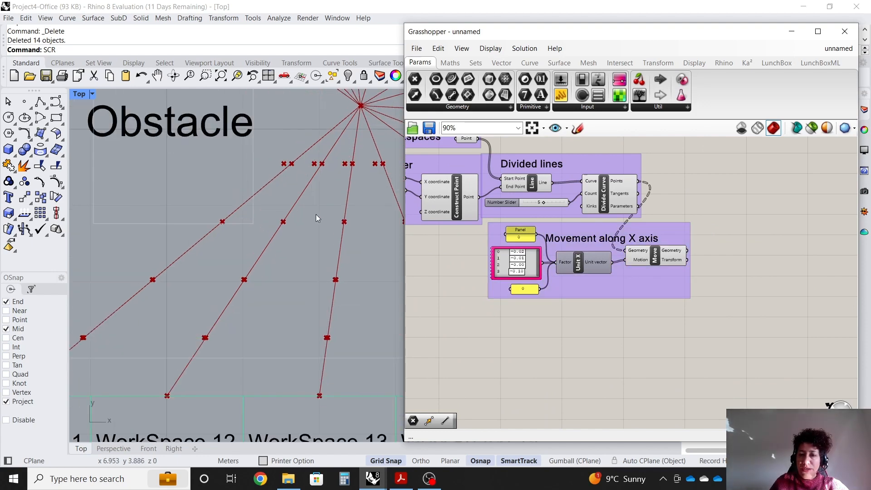
pyautogui.scroll(-2, 194, 240)
pyautogui.scroll(-1, 298, 186)
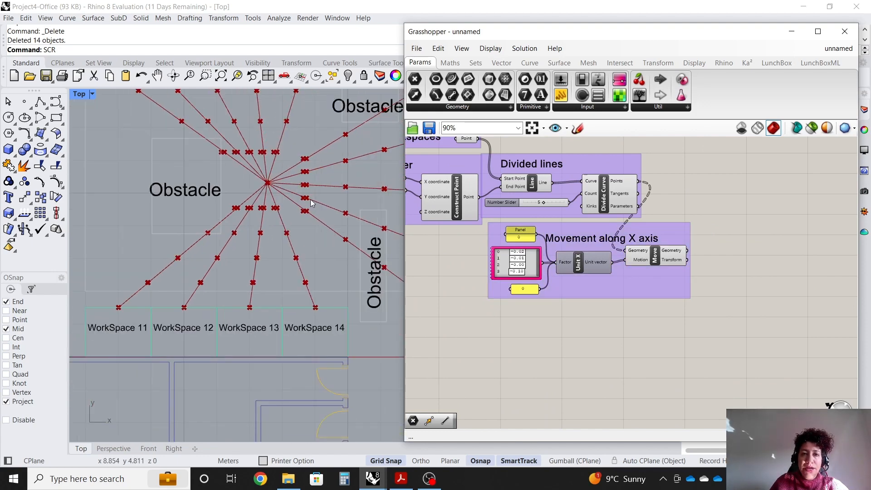
pyautogui.scroll(-2, 342, 191)
pyautogui.scroll(4, 347, 153)
pyautogui.scroll(1, 276, 178)
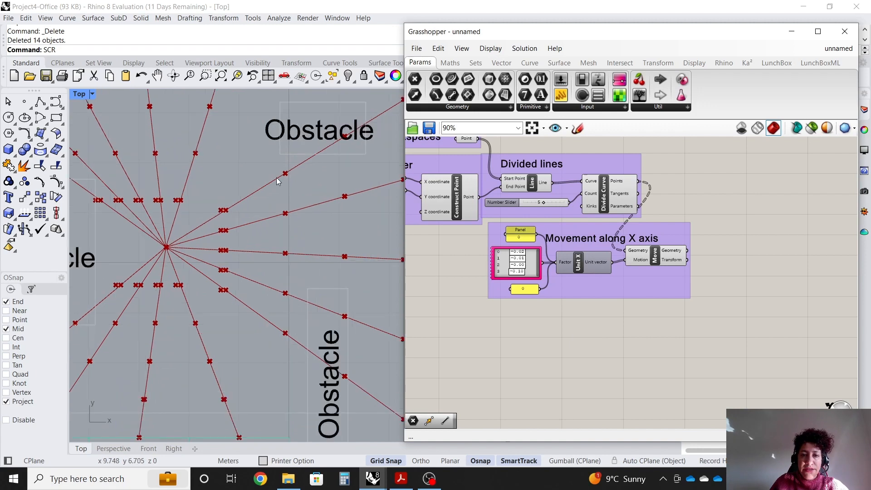
pyautogui.scroll(3, 603, 202)
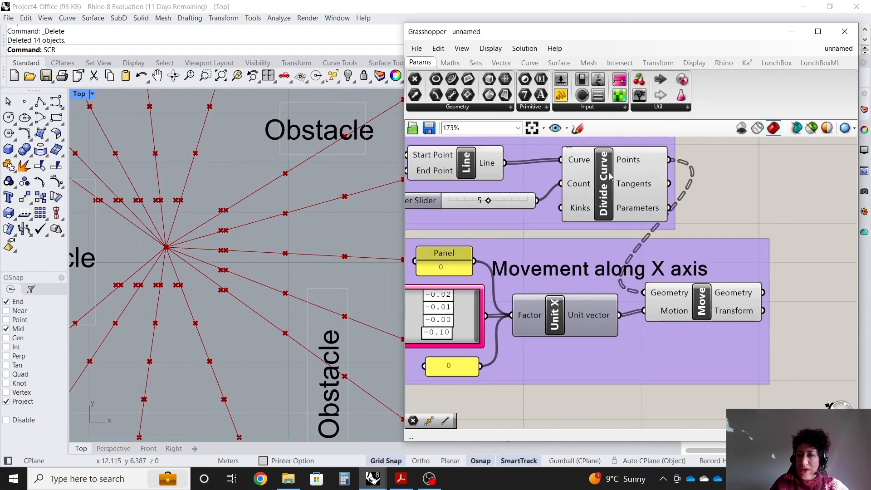
# Turn off the preview of the Divide Curve and Line components.
pyautogui.rightClick(603, 177)
pyautogui.click(630, 196)
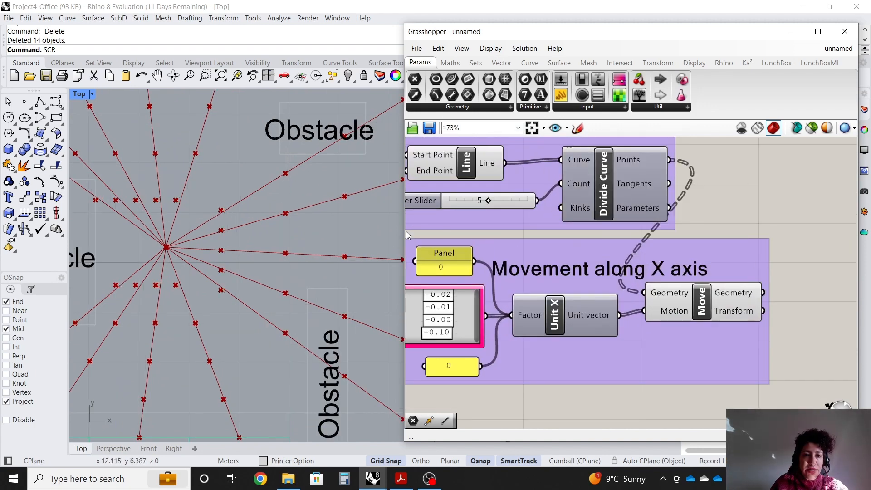
pyautogui.scroll(-3, 565, 233)
pyautogui.scroll(2, 545, 206)
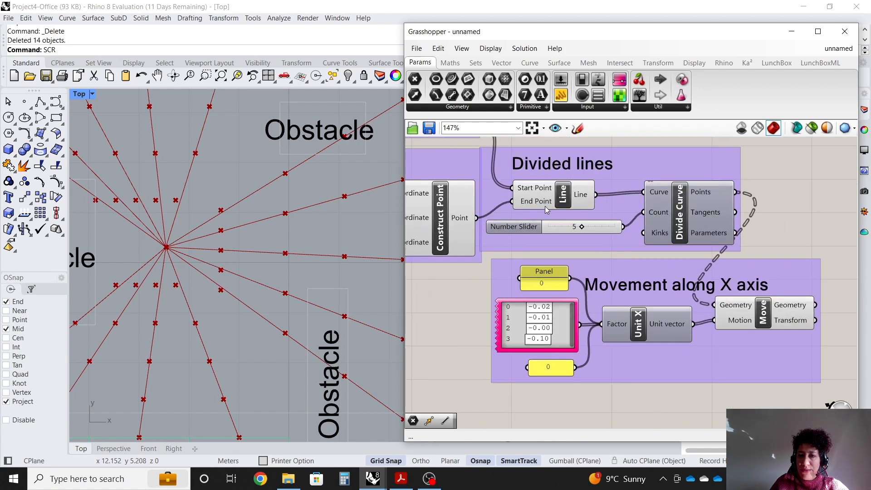
pyautogui.rightClick(561, 197)
pyautogui.click(588, 216)
# Add a second Move component and feed the first Move's Geometry output into its Geometry input.
pyautogui.scroll(-3, 145, 291)
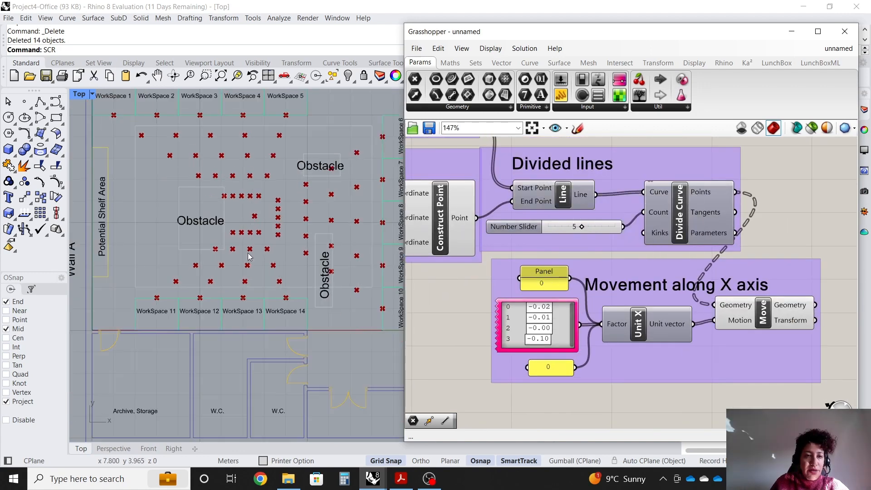
pyautogui.scroll(2, 144, 290)
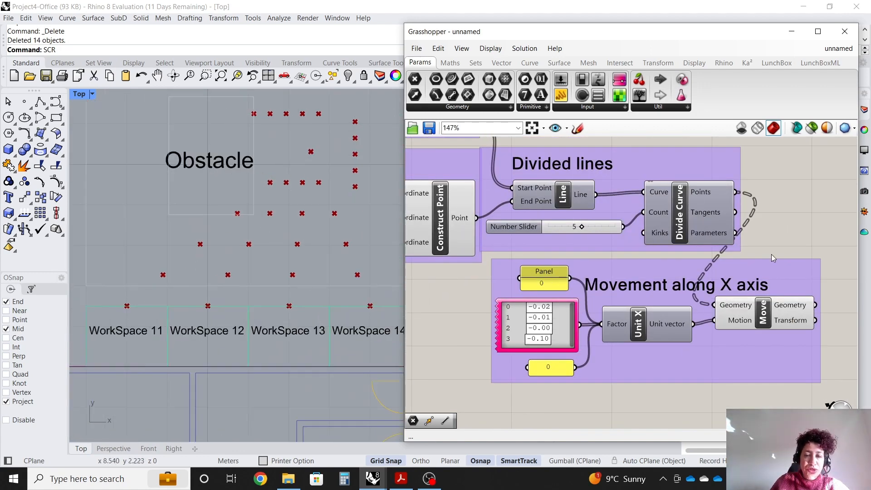
pyautogui.scroll(-2, 601, 267)
pyautogui.scroll(4, 657, 260)
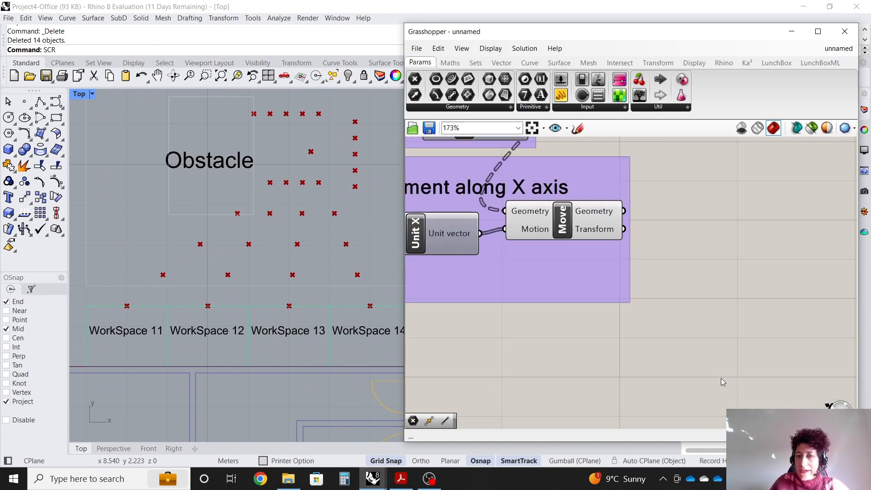
pyautogui.doubleClick(721, 377)
pyautogui.write('move')
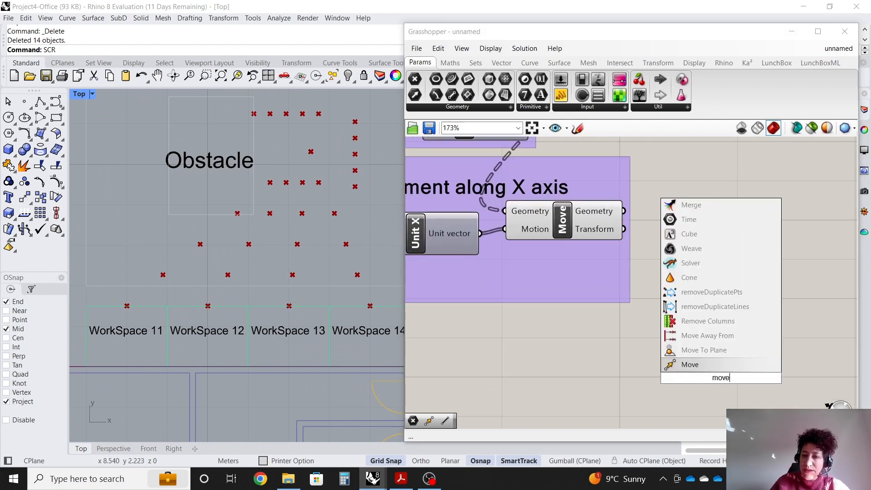
pyautogui.click(725, 364)
pyautogui.moveTo(715, 381); pyautogui.dragTo(714, 333)
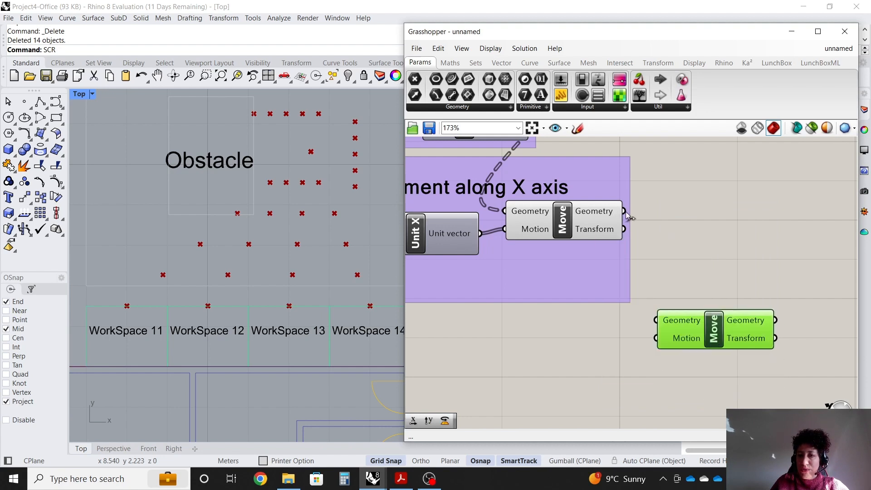
pyautogui.moveTo(624, 210); pyautogui.dragTo(695, 354)
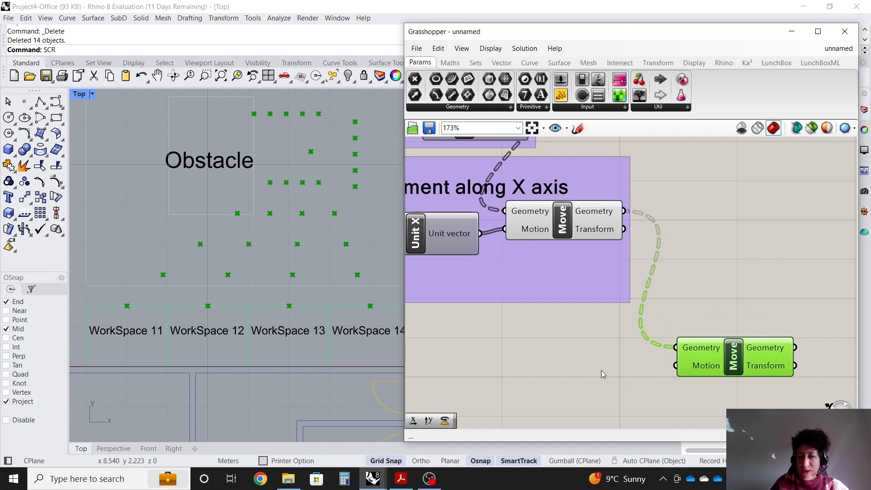
# Add a Unit Y component and connect its Unit vector to the second Move's Motion input.
pyautogui.doubleClick(592, 364)
pyautogui.write('y')
pyautogui.click(593, 351)
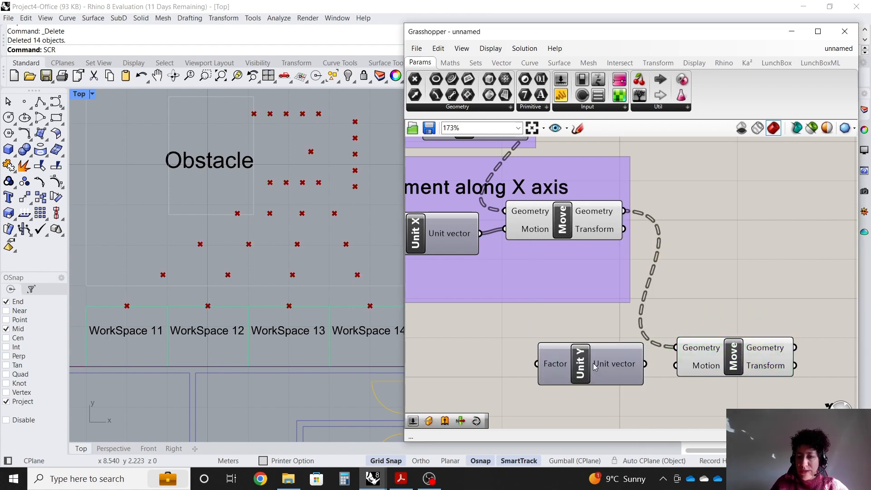
pyautogui.click(594, 367)
pyautogui.moveTo(648, 367); pyautogui.dragTo(676, 366)
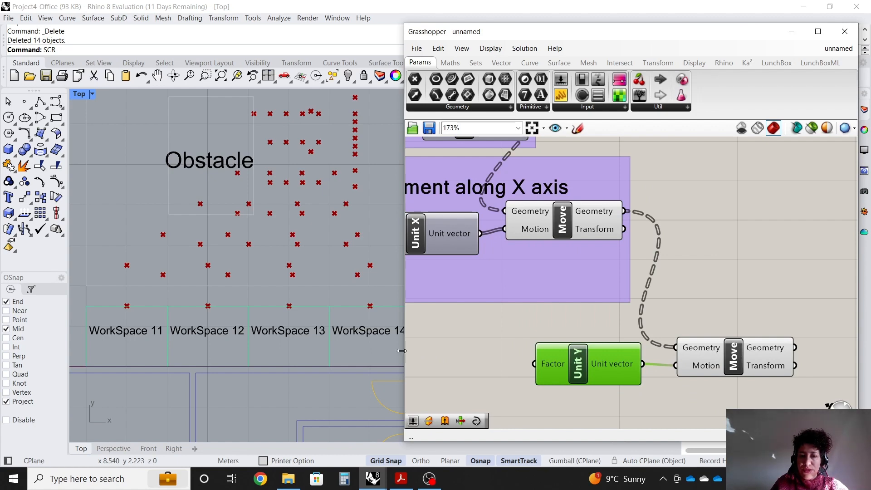
# Copy the two panels and the Gene Pool and place the copies beside the Unit Y component.
pyautogui.moveTo(403, 351); pyautogui.dragTo(368, 352)
pyautogui.scroll(-2, 728, 301)
pyautogui.moveTo(385, 316); pyautogui.dragTo(446, 310, button='right')
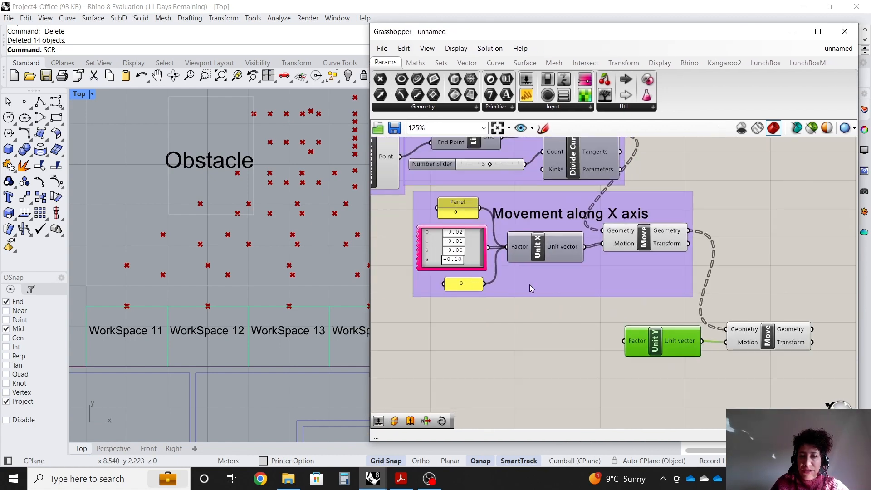
pyautogui.scroll(3, 481, 261)
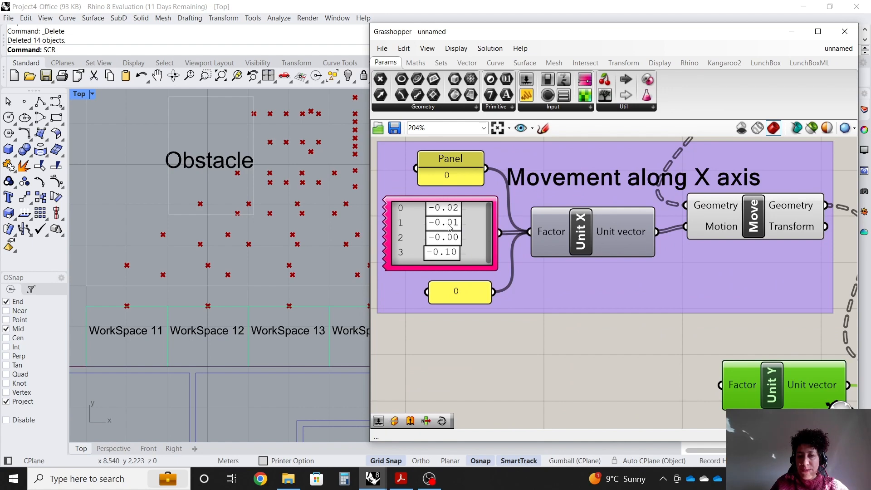
pyautogui.click(467, 163)
pyautogui.keyDown('shift'); pyautogui.click(469, 222); pyautogui.keyUp('shift')
pyautogui.keyDown('shift'); pyautogui.click(469, 292); pyautogui.keyUp('shift')
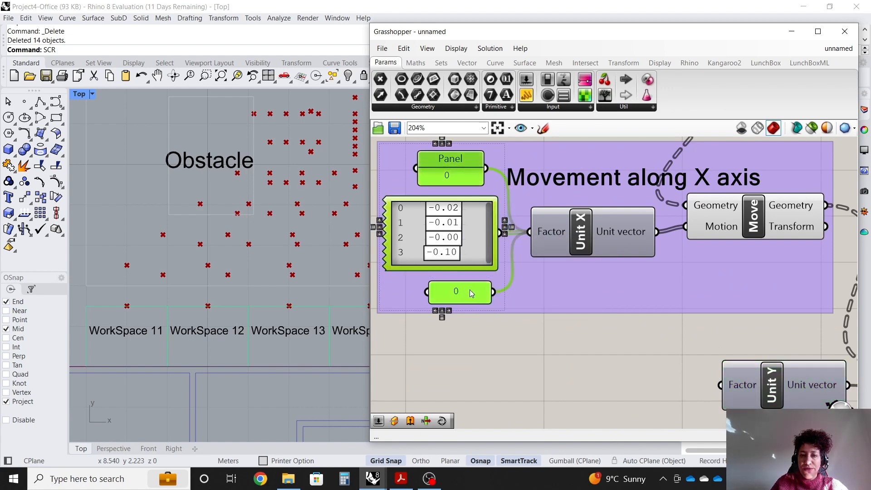
pyautogui.hotkey('ctrl', 'c')
pyautogui.hotkey('ctrl', 'v')
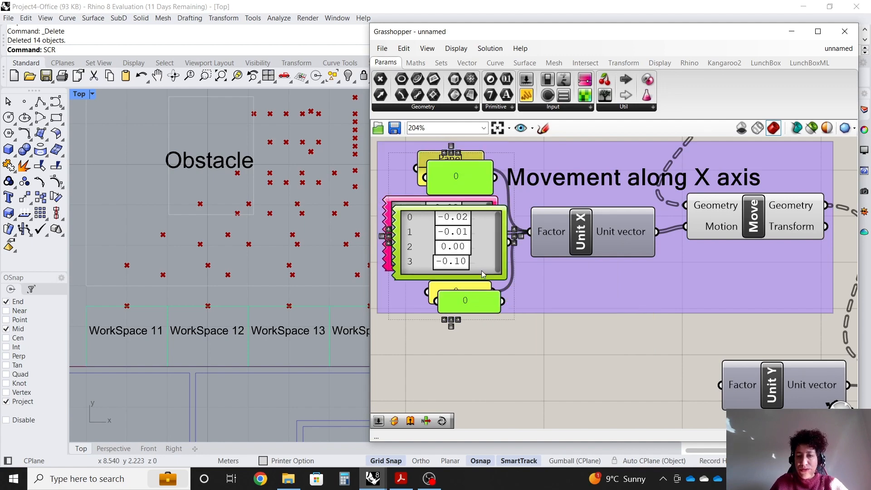
pyautogui.scroll(-2, 481, 219)
pyautogui.moveTo(480, 219); pyautogui.dragTo(598, 331)
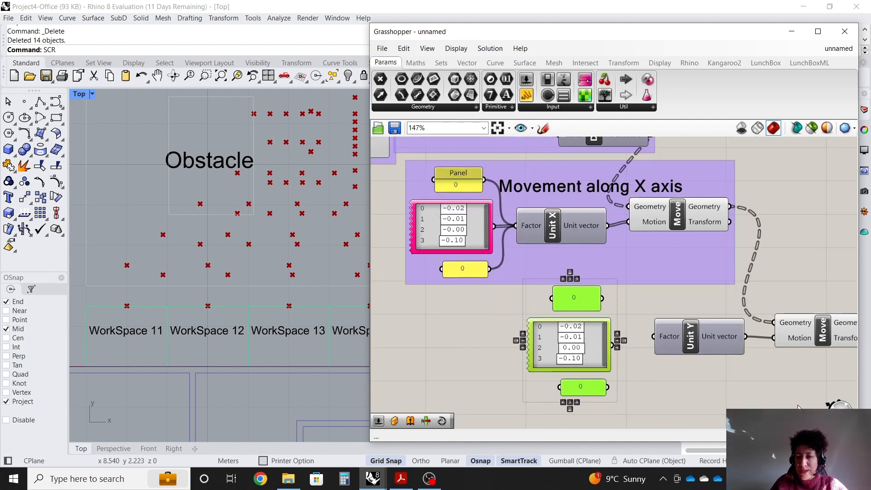
# Connect the copied top panel and Gene Pool to the Unit Y component's Factor input.
pyautogui.scroll(2, 748, 402)
pyautogui.click(699, 387)
pyautogui.scroll(2, 585, 278)
pyautogui.moveTo(506, 246); pyautogui.dragTo(517, 257)
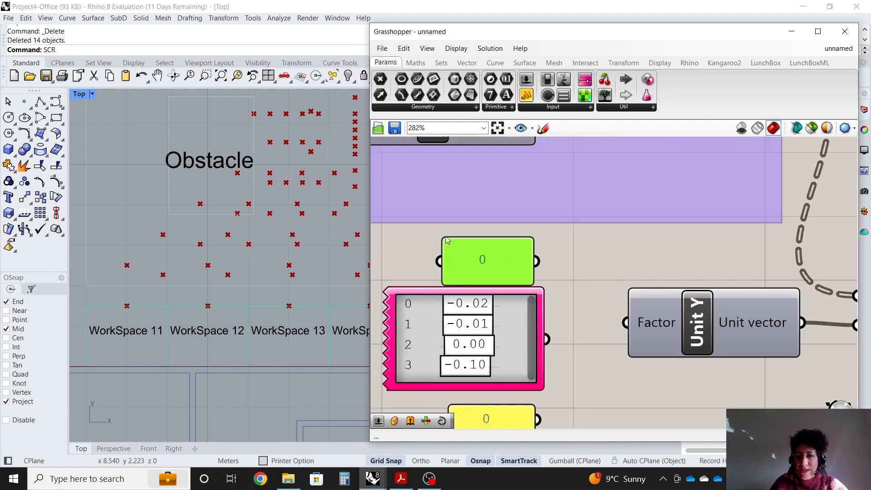
pyautogui.moveTo(443, 243); pyautogui.dragTo(625, 322)
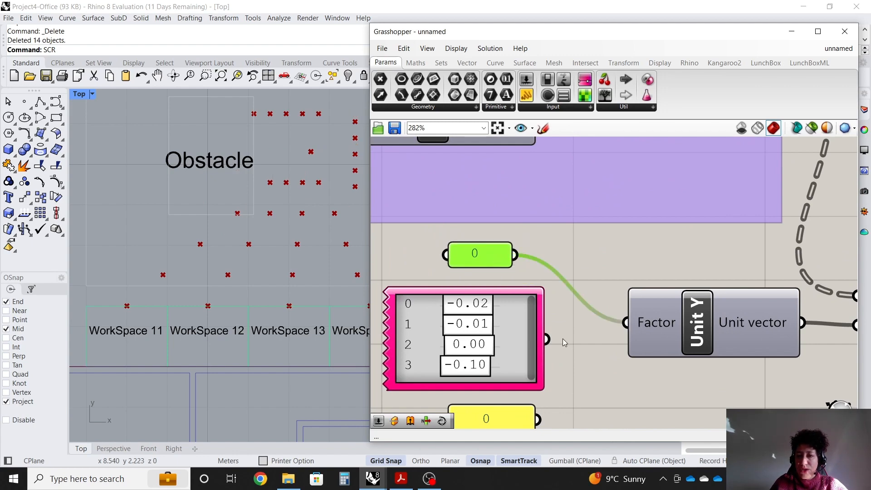
pyautogui.moveTo(557, 342); pyautogui.dragTo(625, 322)
pyautogui.scroll(-2, 527, 293)
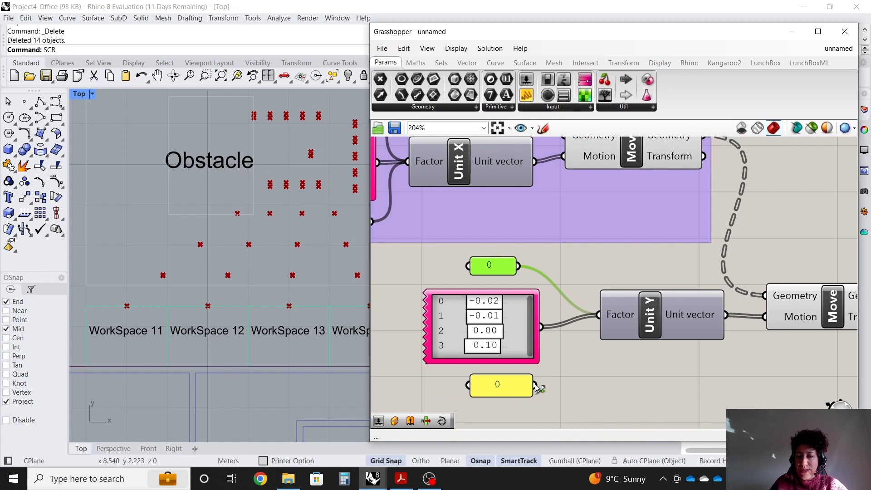
# Connect the copied bottom panel to the Unit Y component's Factor input.
pyautogui.moveTo(537, 386); pyautogui.dragTo(597, 314)
pyautogui.scroll(-2, 584, 341)
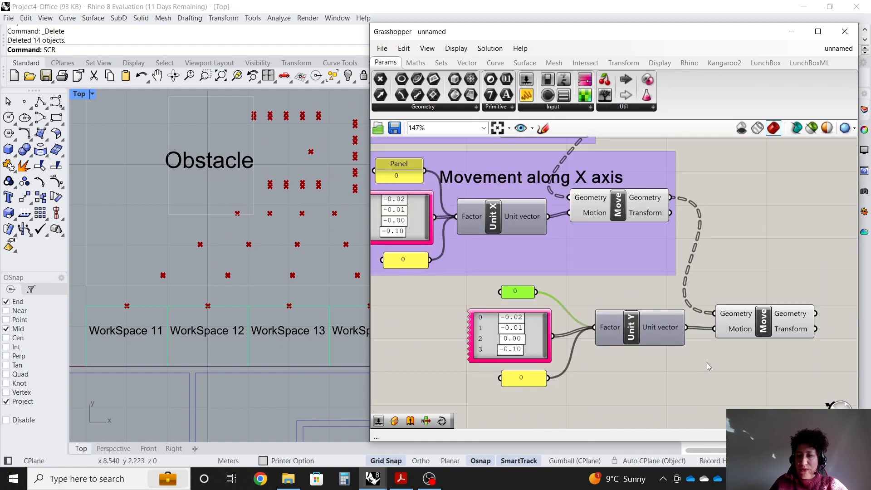
pyautogui.scroll(1, 706, 366)
# Select the Y-movement components and shift them to a new position below the X-axis group.
pyautogui.moveTo(768, 389); pyautogui.dragTo(477, 283)
pyautogui.moveTo(620, 331); pyautogui.dragTo(589, 357)
pyautogui.click(617, 361)
# Add a scribble labelled "Movement along Y" and place it above the Unit Y component.
pyautogui.doubleClick(545, 290)
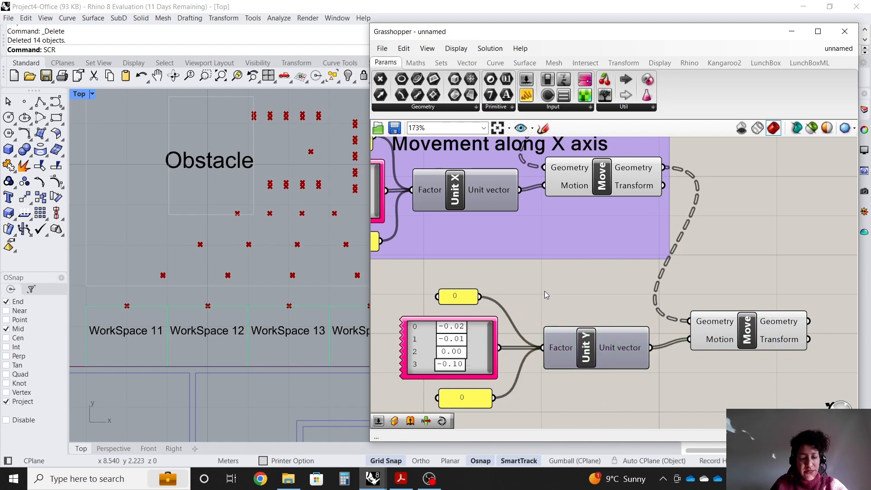
pyautogui.write('scr')
pyautogui.click(544, 277)
pyautogui.doubleClick(559, 295)
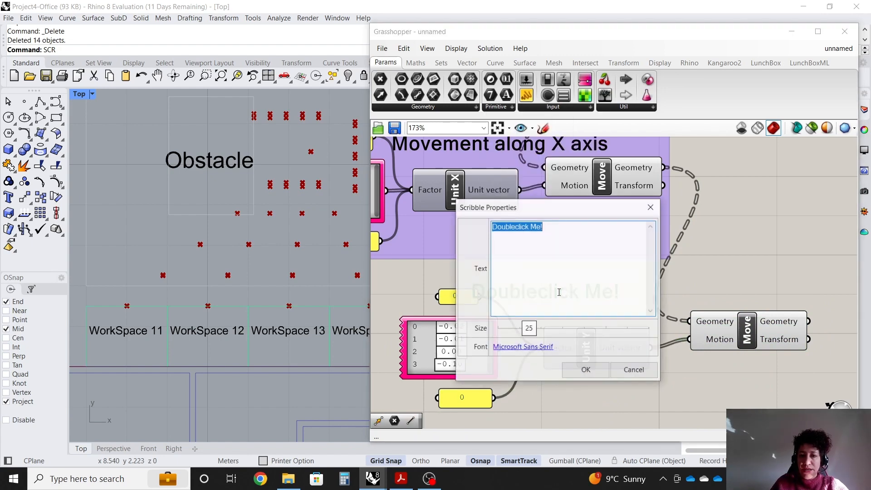
pyautogui.write('Movement aling Y')
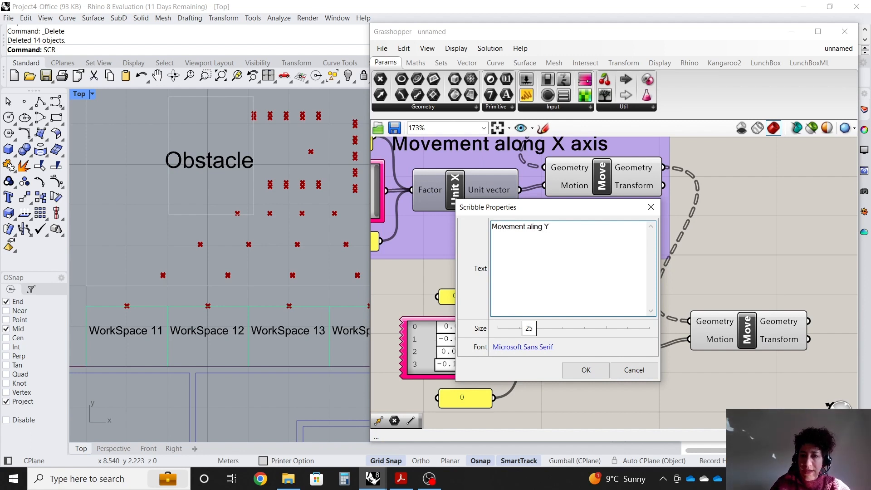
pyautogui.press('BackSpace')
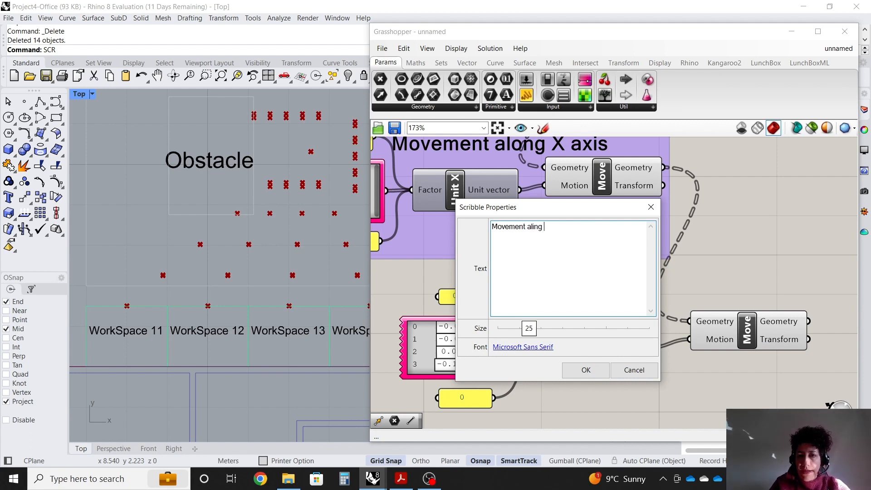
pyautogui.press('BackSpace')
pyautogui.write('ong Y')
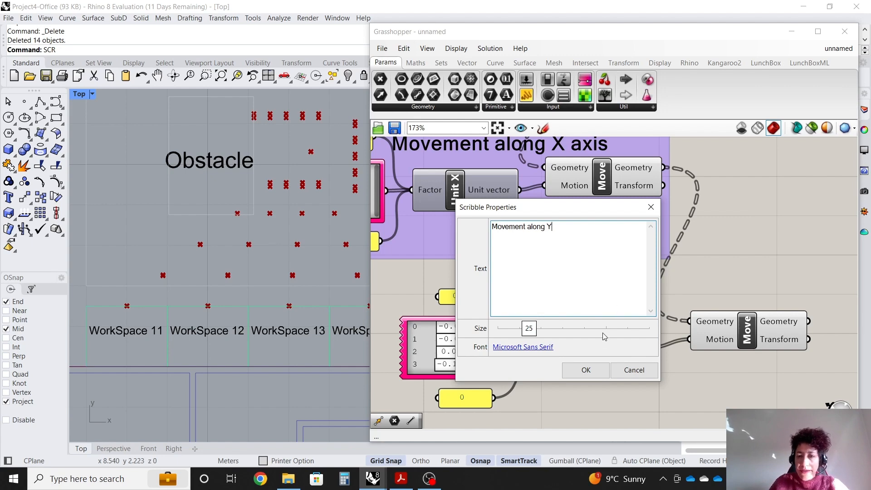
pyautogui.click(585, 369)
pyautogui.moveTo(567, 292); pyautogui.dragTo(601, 302)
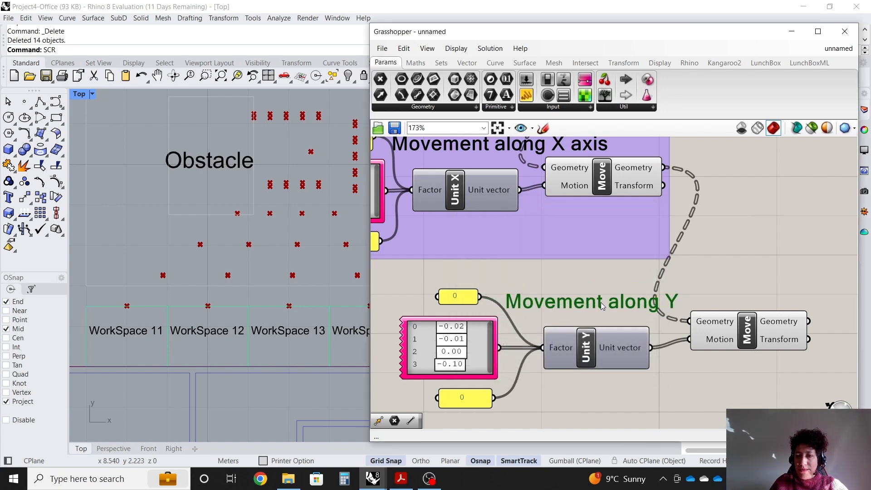
# Group the Y-movement panels, Gene Pool, Unit Y, Move and label together.
pyautogui.moveTo(712, 391); pyautogui.dragTo(455, 294)
pyautogui.rightClick(574, 345)
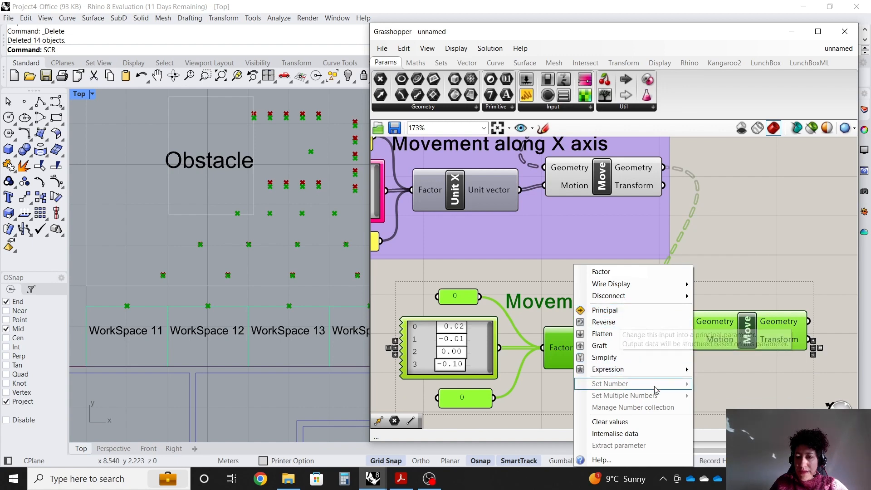
pyautogui.rightClick(725, 375)
pyautogui.rightClick(725, 375)
pyautogui.click(751, 384)
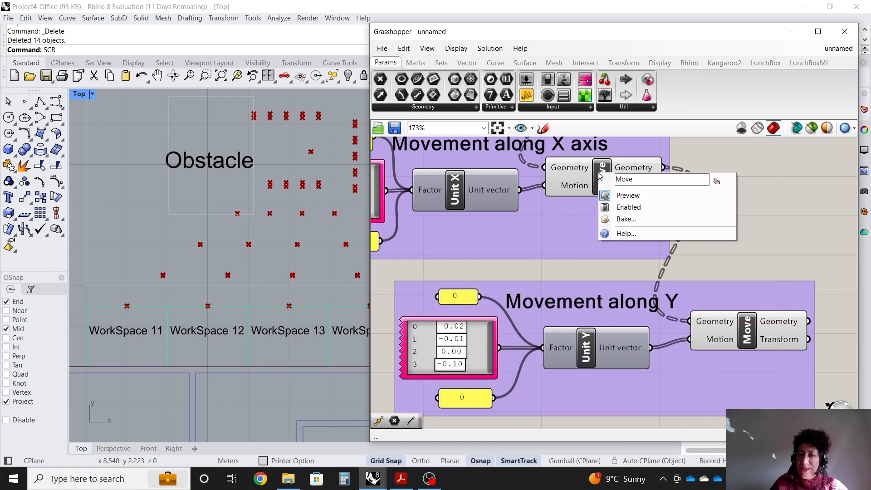
# Turn off the preview of the first Move component.
pyautogui.rightClick(597, 171)
pyautogui.click(635, 194)
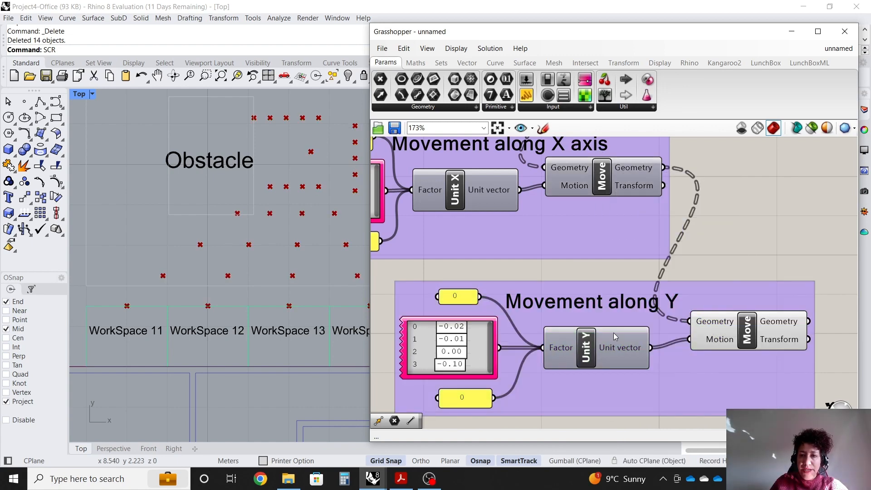
# Add an Interpolate curve component and connect the second Move's Geometry output to its Vertices input.
pyautogui.scroll(-1, 594, 330)
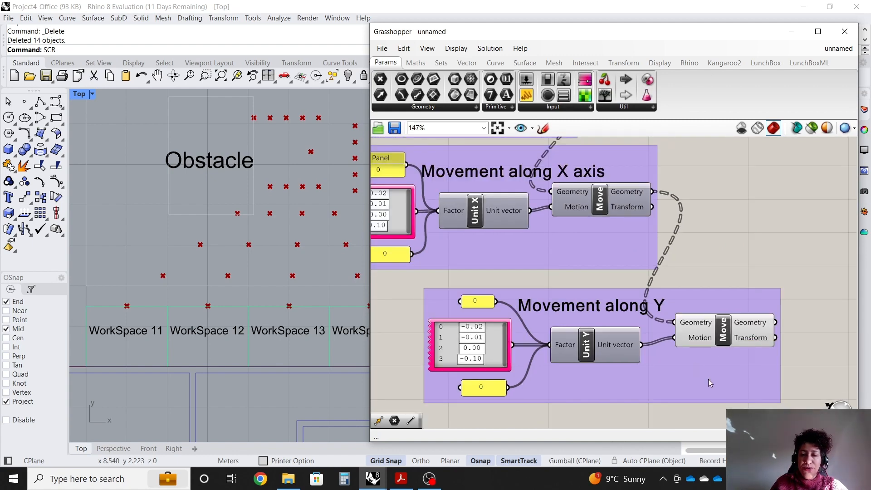
pyautogui.scroll(-3, 460, 230)
pyautogui.scroll(3, 763, 333)
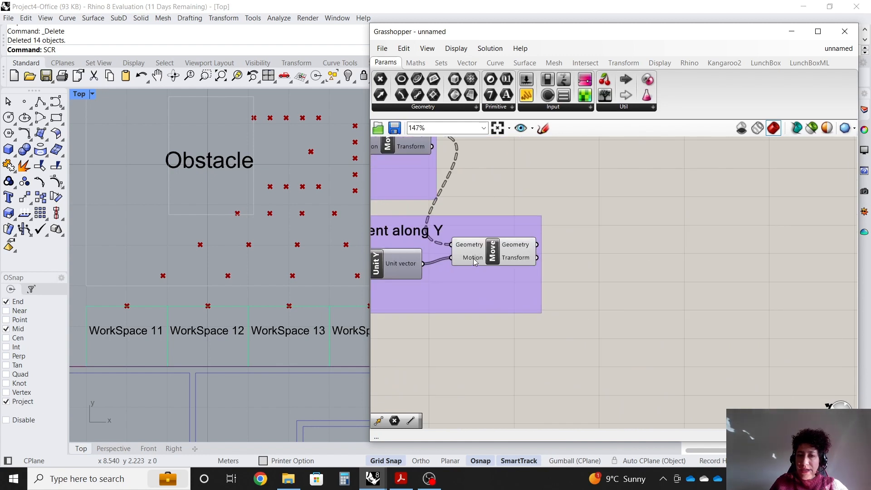
pyautogui.scroll(3, 508, 297)
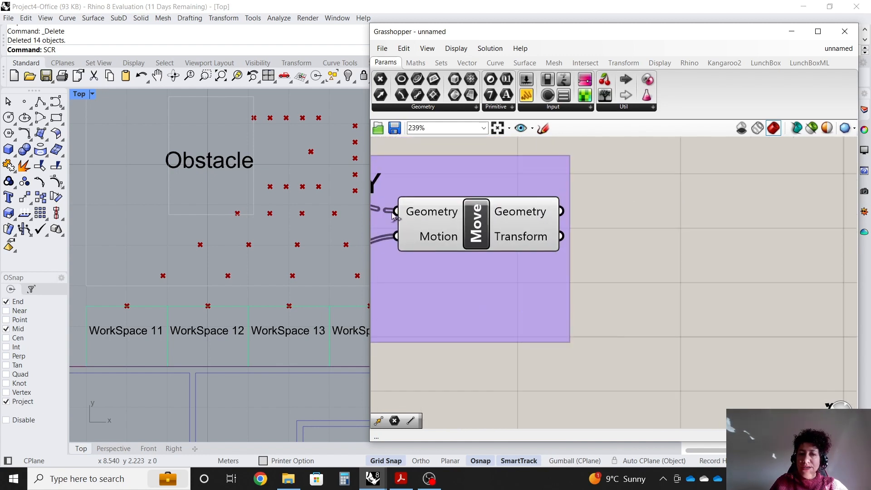
pyautogui.scroll(1, 393, 215)
pyautogui.moveTo(560, 220)
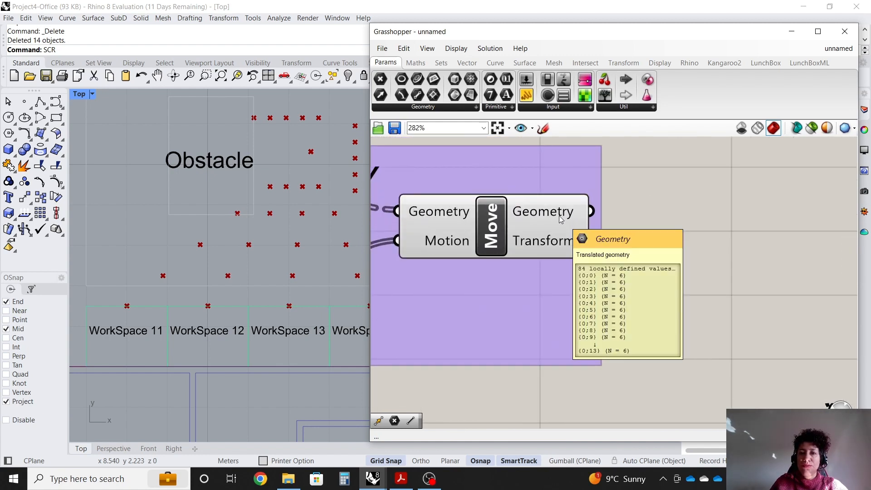
pyautogui.click(495, 63)
pyautogui.click(600, 107)
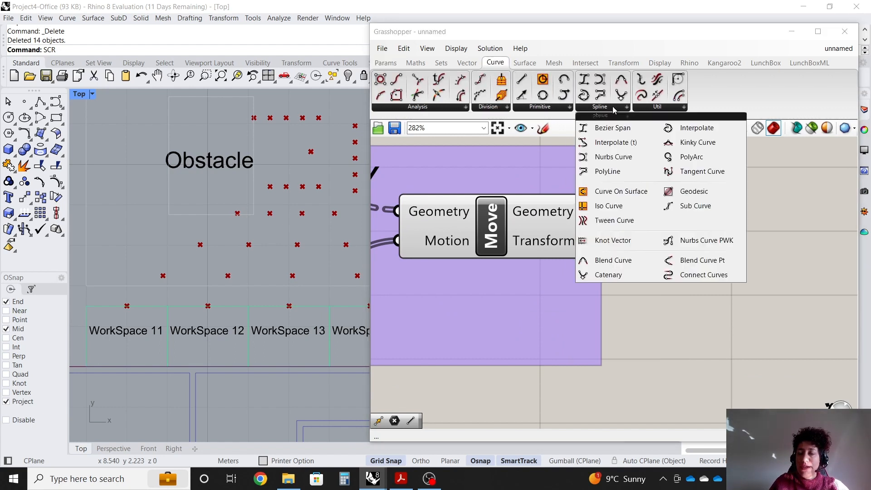
pyautogui.click(680, 129)
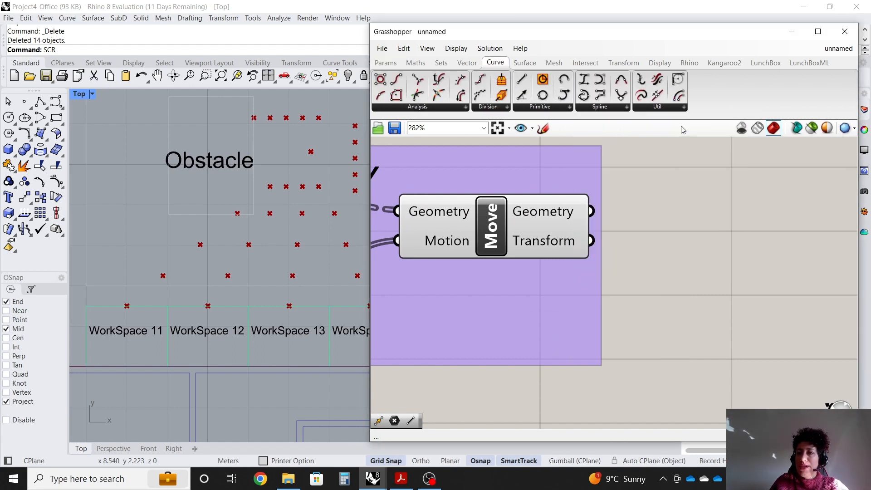
pyautogui.scroll(-4, 577, 246)
pyautogui.scroll(3, 732, 233)
pyautogui.click(679, 248)
pyautogui.scroll(1, 547, 256)
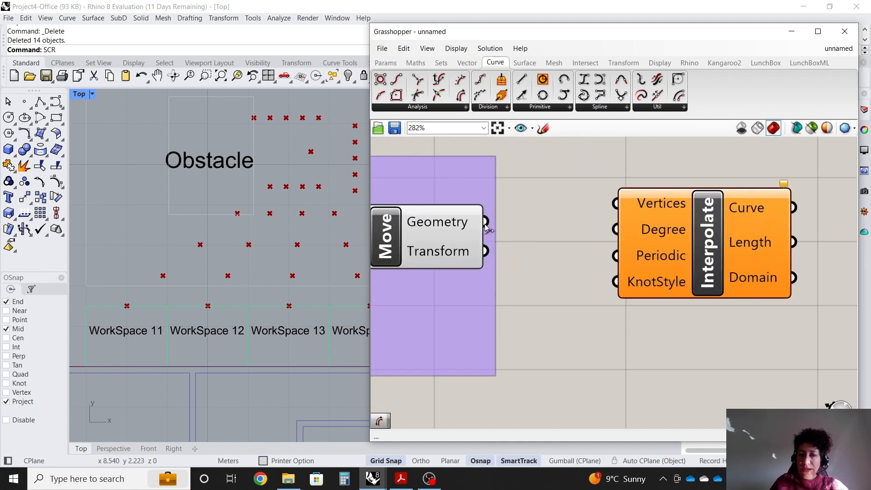
pyautogui.moveTo(485, 222); pyautogui.dragTo(613, 206)
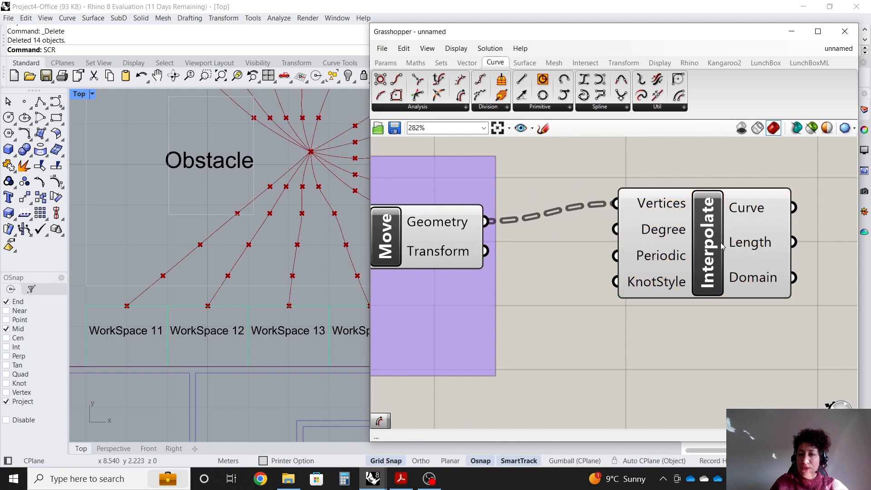
# Reposition the Interpolate component on the canvas.
pyautogui.moveTo(701, 265); pyautogui.dragTo(746, 319)
pyautogui.click(688, 414)
pyautogui.click(699, 377)
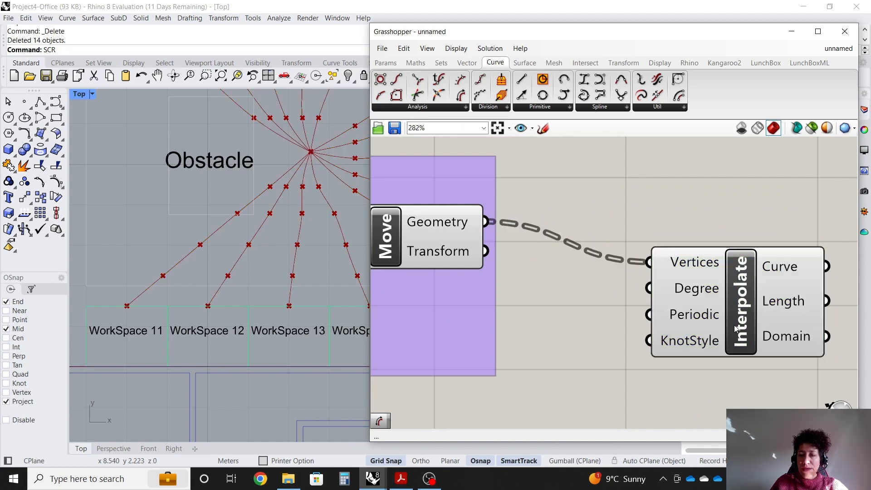
pyautogui.moveTo(741, 318); pyautogui.dragTo(739, 317)
pyautogui.click(725, 393)
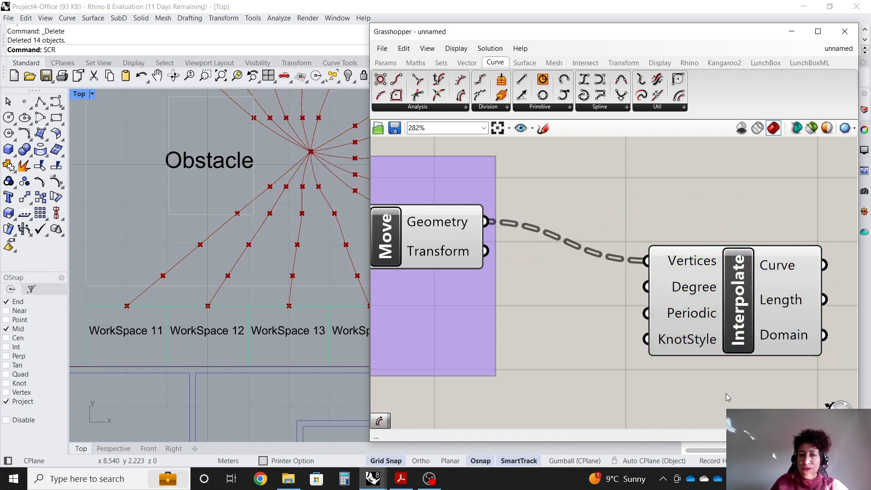
# Turn off the preview of the second Move component.
pyautogui.scroll(-2, 473, 245)
pyautogui.rightClick(444, 236)
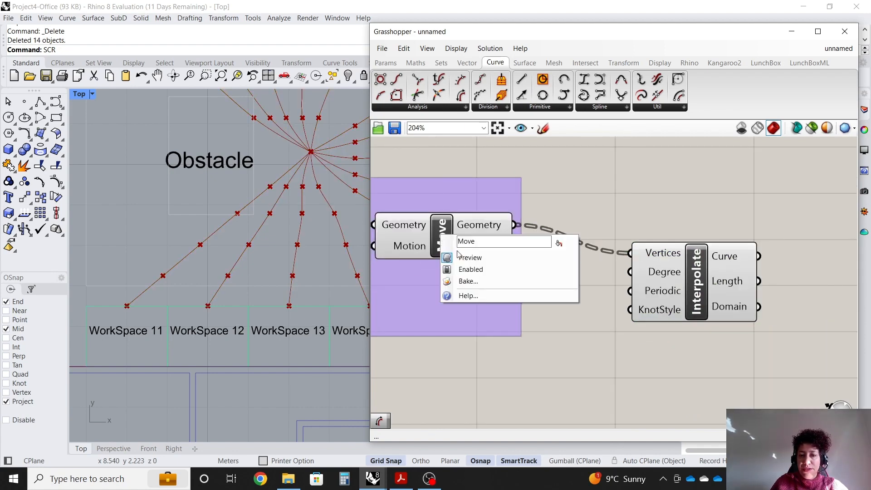
pyautogui.click(463, 254)
pyautogui.moveTo(687, 295); pyautogui.dragTo(684, 334)
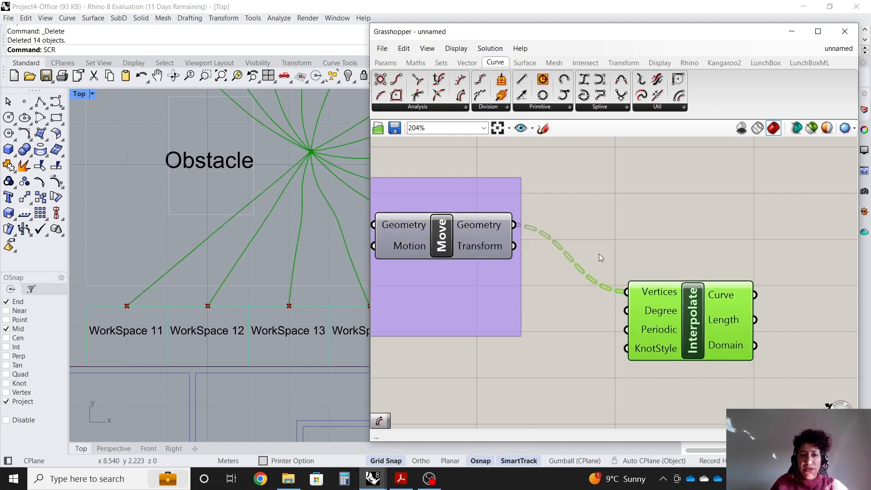
# Set the Y Gene Pool's item 1 to -0.49 and item 2 to -0.02.
pyautogui.scroll(-3, 203, 285)
pyautogui.scroll(-2, 169, 291)
pyautogui.scroll(6, 318, 198)
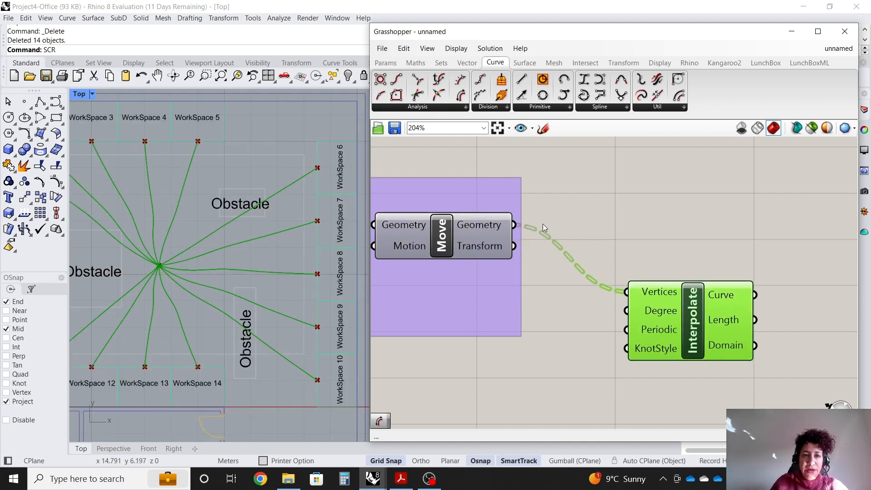
pyautogui.scroll(-8, 691, 223)
pyautogui.scroll(4, 455, 213)
pyautogui.scroll(6, 560, 249)
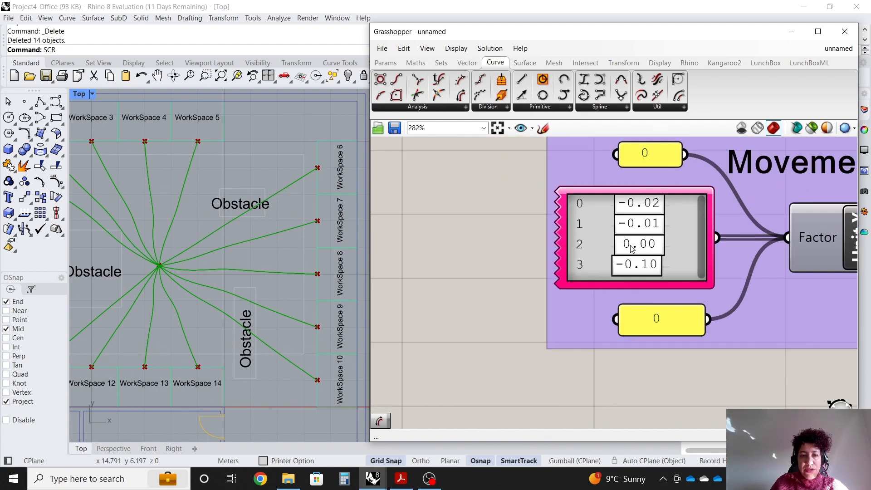
pyautogui.moveTo(629, 247); pyautogui.dragTo(626, 226)
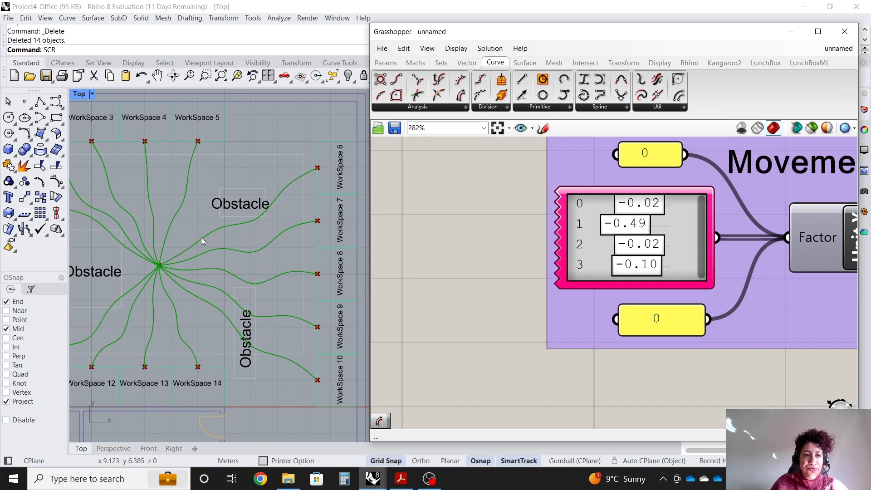
# Inspect the resulting curved paths around the obstacles in the Rhino viewport.
pyautogui.scroll(3, 266, 219)
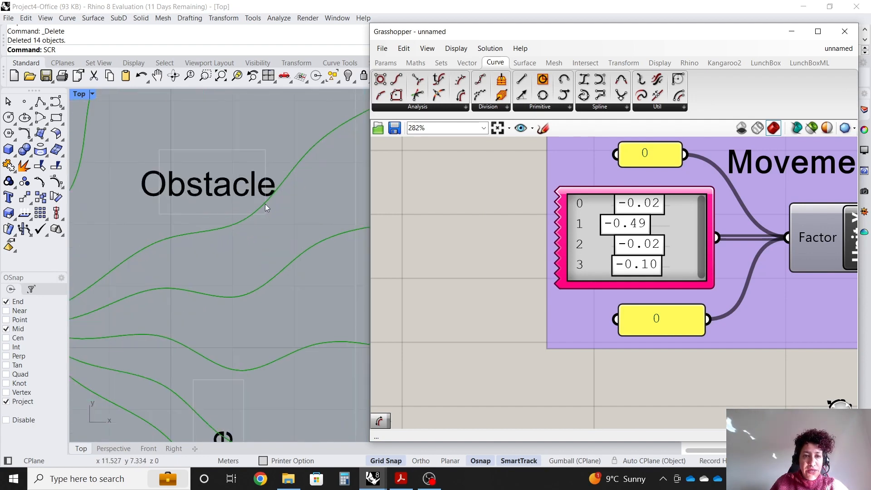
pyautogui.scroll(-5, 253, 221)
pyautogui.scroll(3, 244, 216)
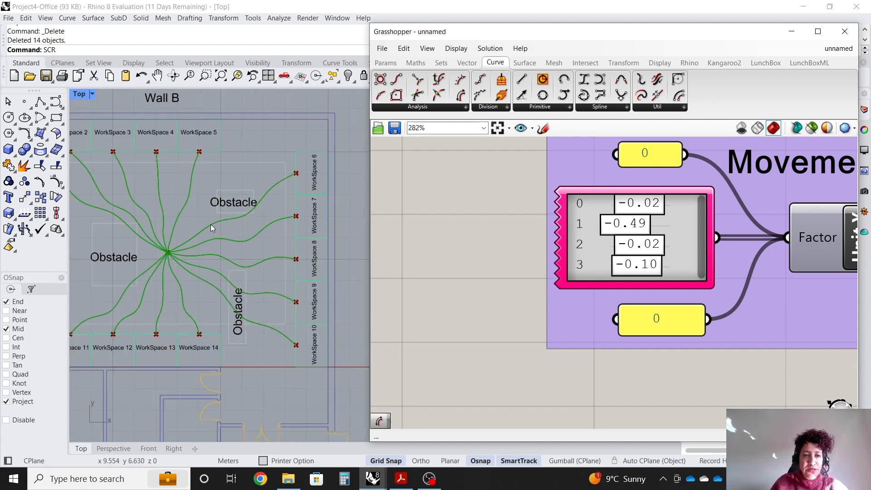
pyautogui.scroll(-3, 172, 227)
pyautogui.scroll(3, 163, 219)
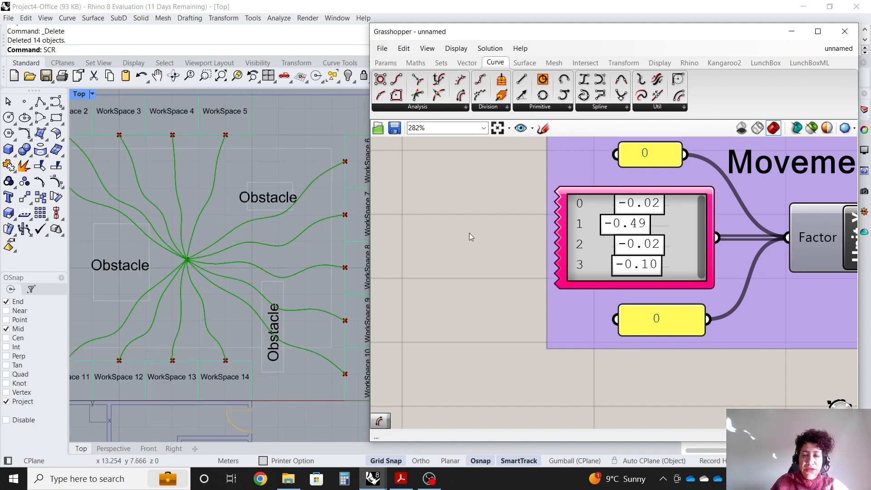
pyautogui.scroll(-2, 469, 235)
pyautogui.scroll(-2, 415, 254)
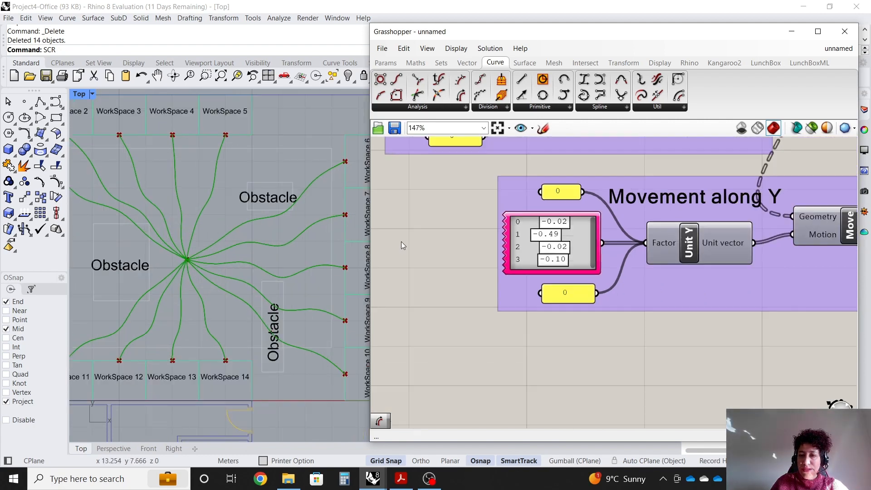
pyautogui.scroll(-2, 400, 241)
pyautogui.scroll(3, 805, 265)
# Add a scribble labelled "Curved path" above the Interpolate component.
pyautogui.click(796, 259)
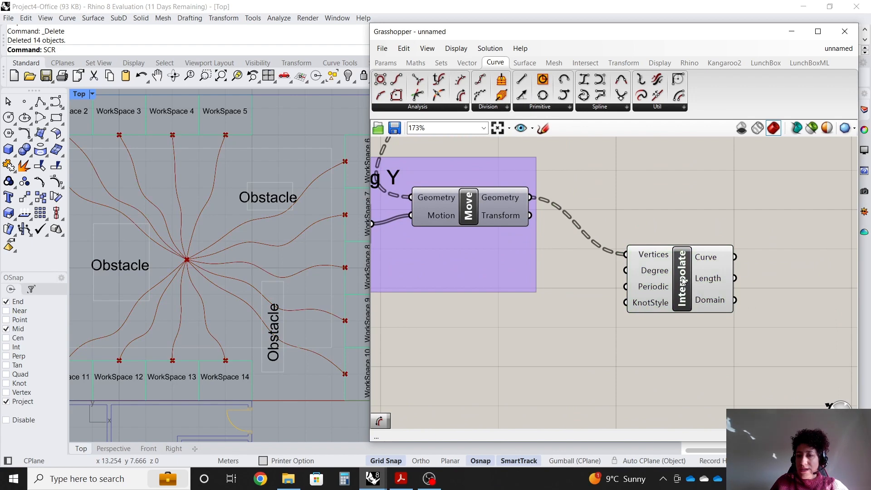
pyautogui.moveTo(682, 281); pyautogui.dragTo(669, 249)
pyautogui.scroll(1, 672, 213)
pyautogui.doubleClick(657, 166)
pyautogui.write('s')
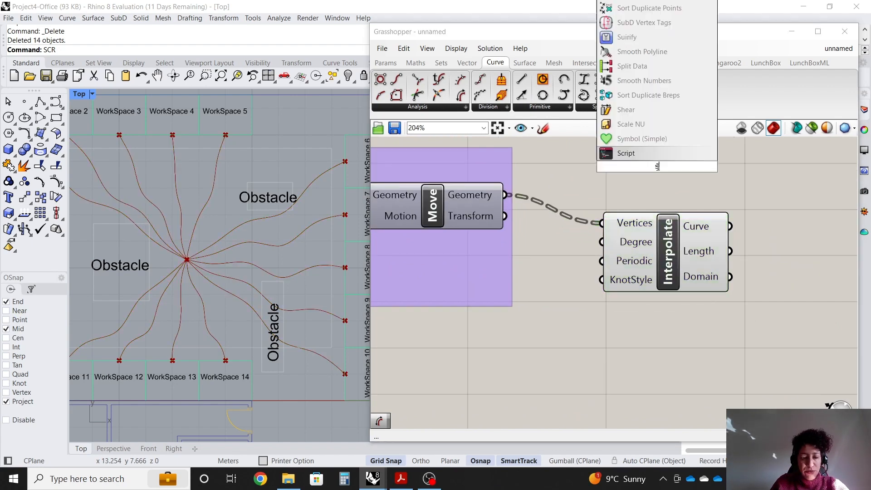
pyautogui.write('cr')
pyautogui.click(654, 154)
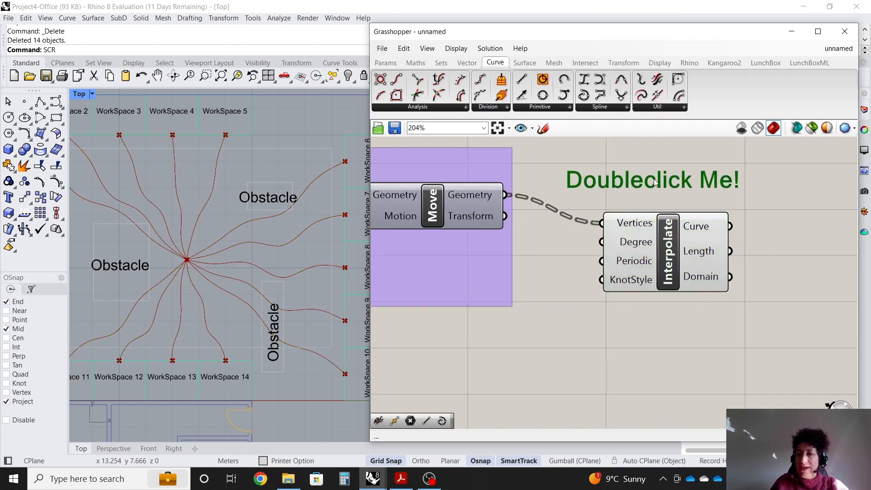
pyautogui.doubleClick(654, 181)
pyautogui.write('Cur')
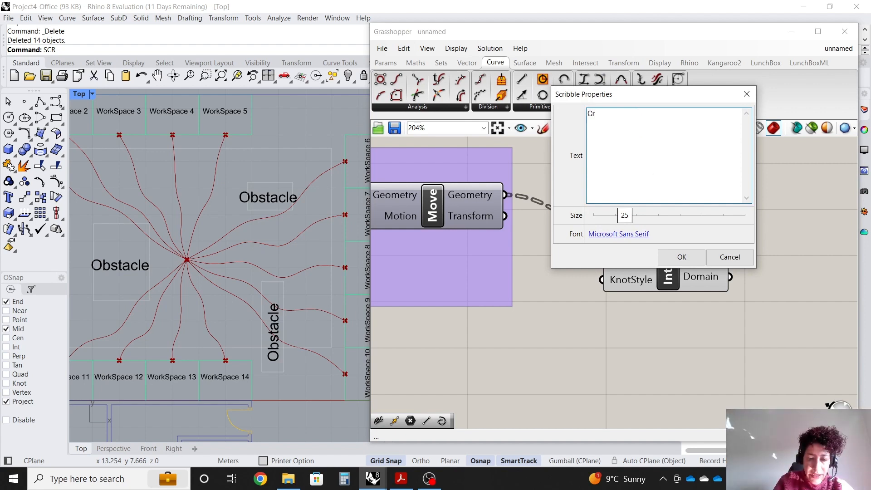
pyautogui.write('ved path')
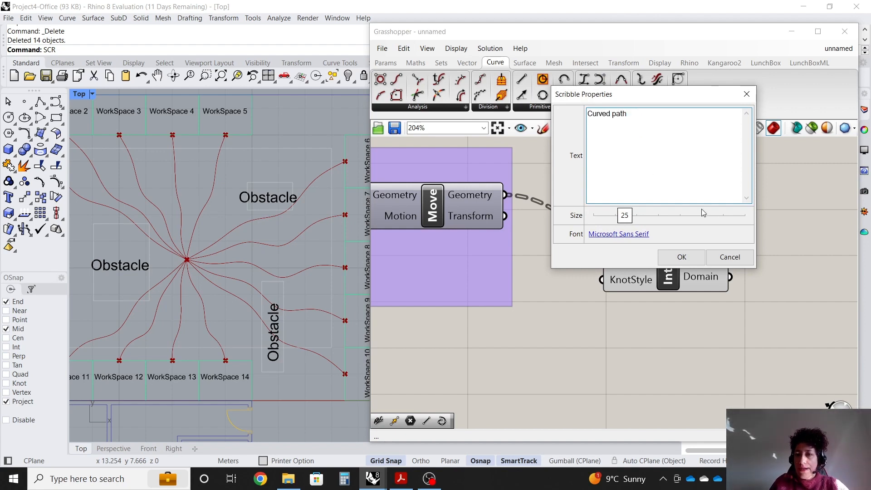
pyautogui.click(680, 256)
pyautogui.moveTo(681, 249); pyautogui.dragTo(656, 235)
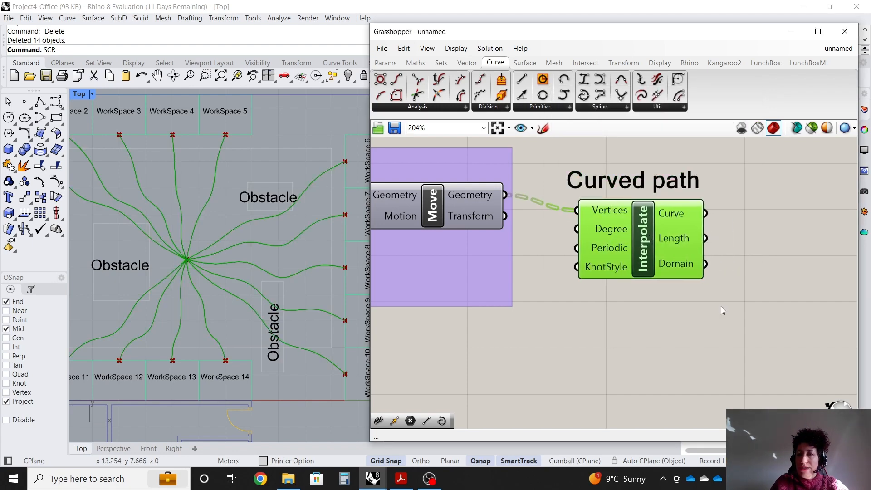
# Group the "Curved path" scribble together with the Interpolate component.
pyautogui.moveTo(732, 316); pyautogui.dragTo(627, 170)
pyautogui.rightClick(726, 208)
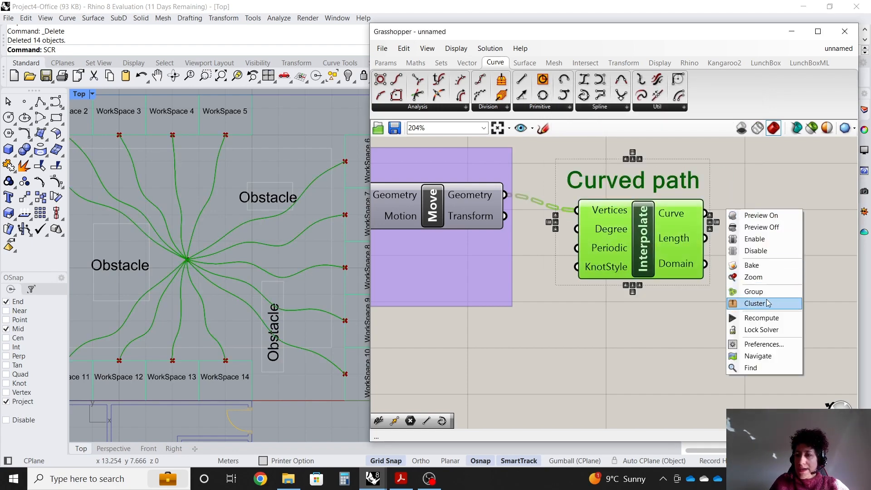
pyautogui.click(762, 292)
# Add a Curve parameter, set it to the three obstacle rectangles in Rhino, and internalise its data.
pyautogui.click(531, 172)
pyautogui.scroll(-2, 531, 171)
pyautogui.scroll(1, 650, 289)
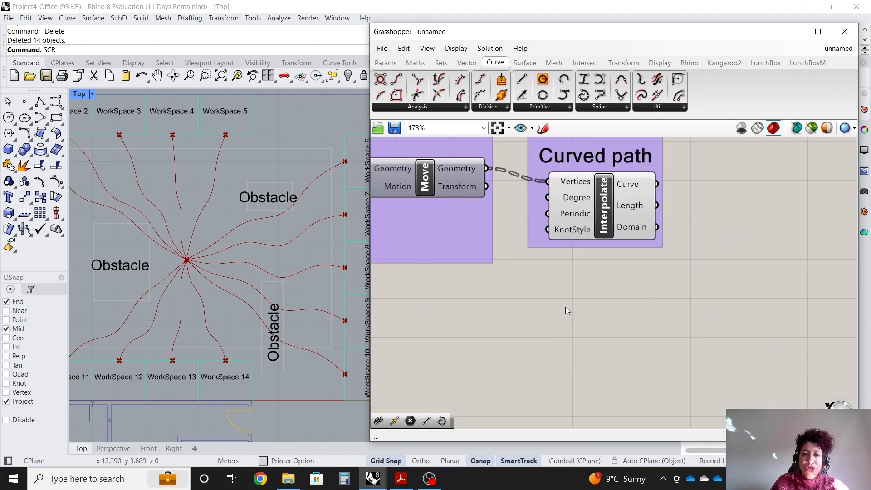
pyautogui.click(386, 62)
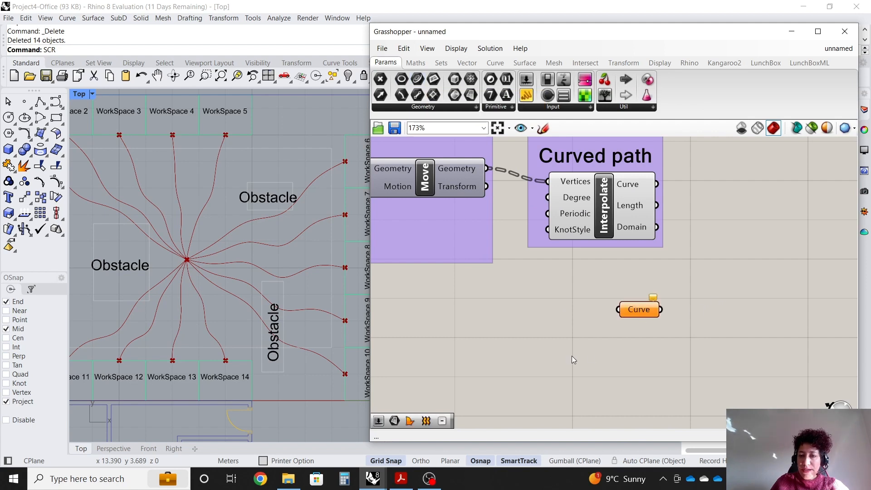
pyautogui.scroll(2, 635, 200)
pyautogui.click(266, 181)
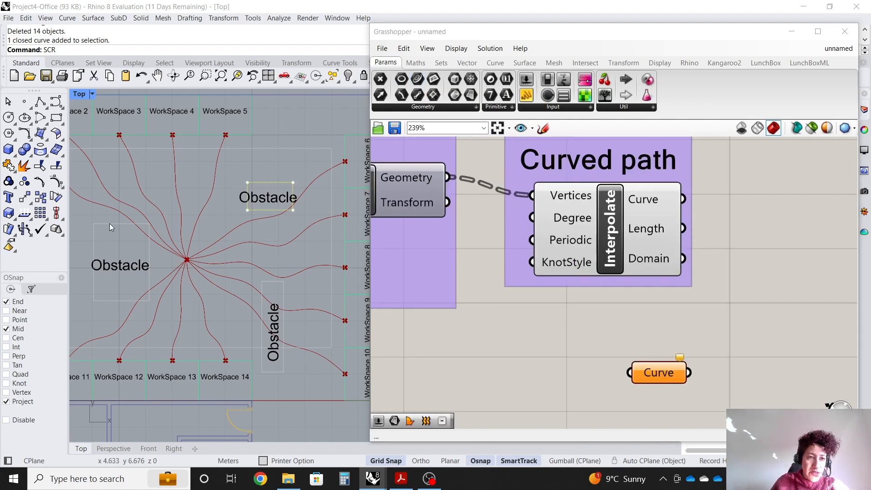
pyautogui.rightClick(671, 368)
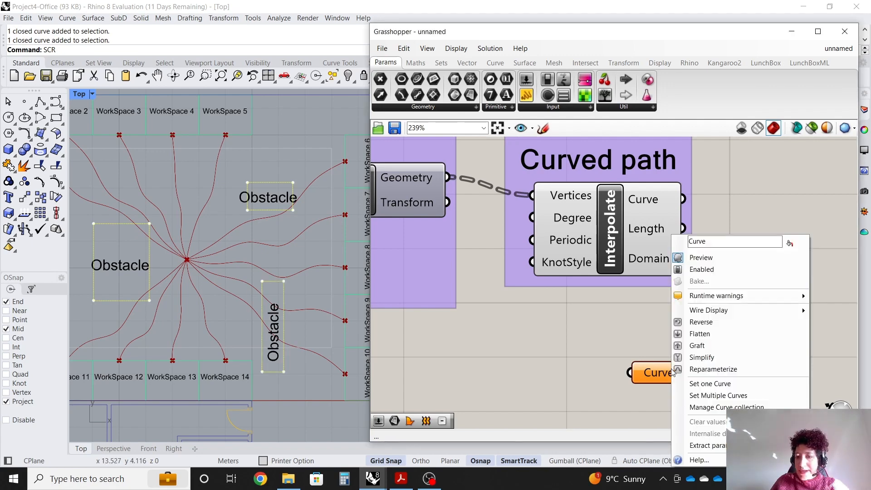
pyautogui.click(688, 390)
pyautogui.rightClick(660, 374)
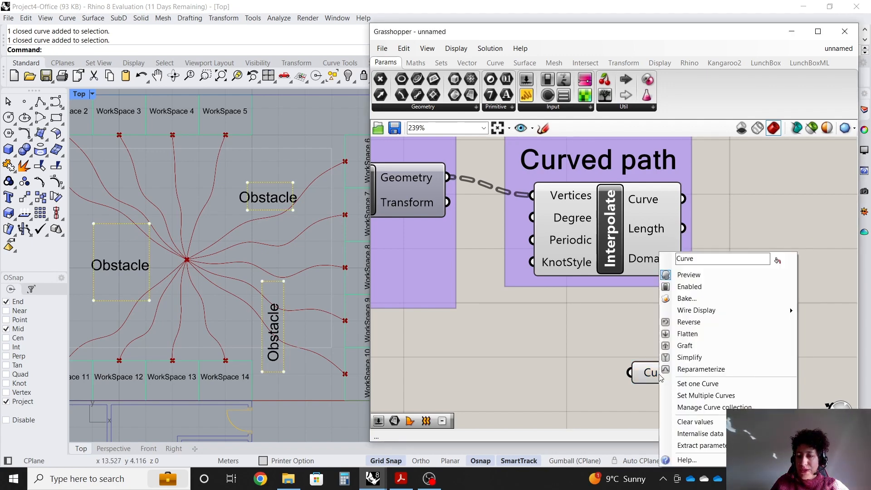
pyautogui.click(701, 434)
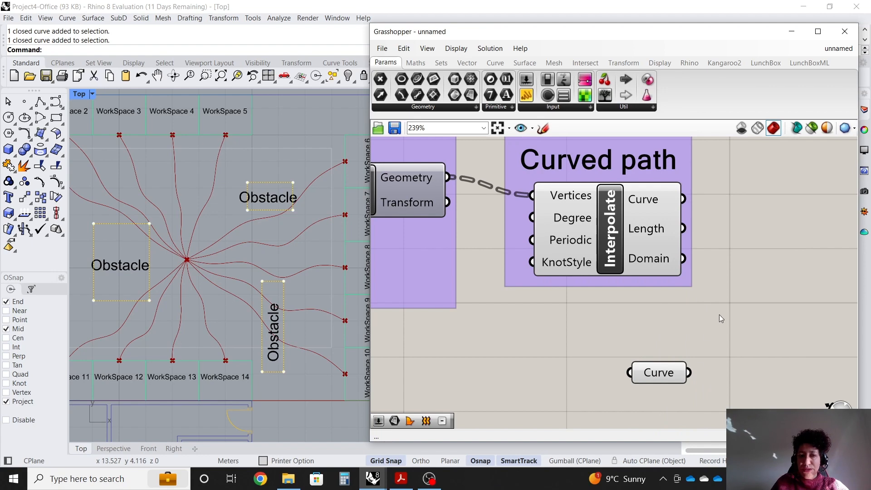
pyautogui.click(311, 167)
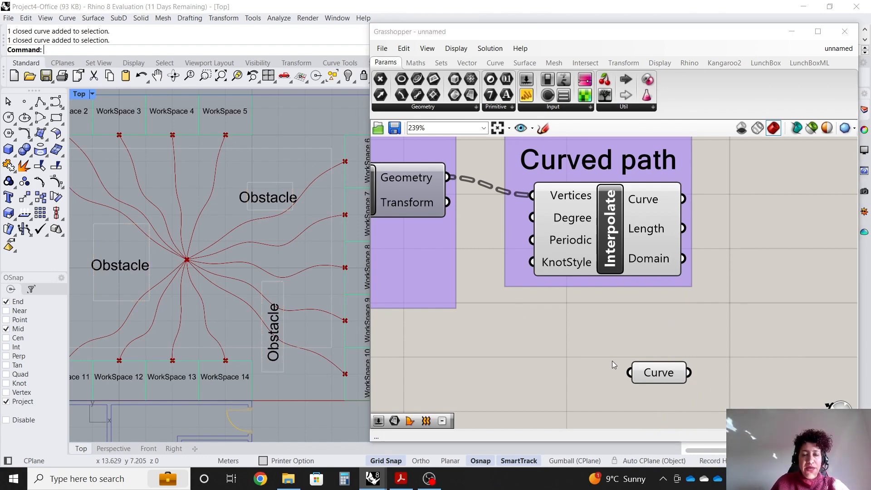
# Add a scribble reading "Obstacle Curves" above the Curve parameter.
pyautogui.rightClick(577, 333)
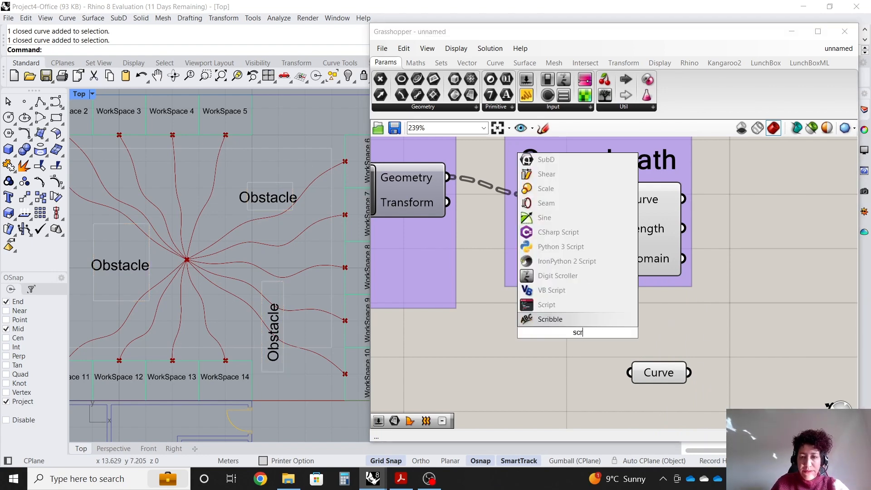
pyautogui.click(575, 319)
pyautogui.doubleClick(575, 330)
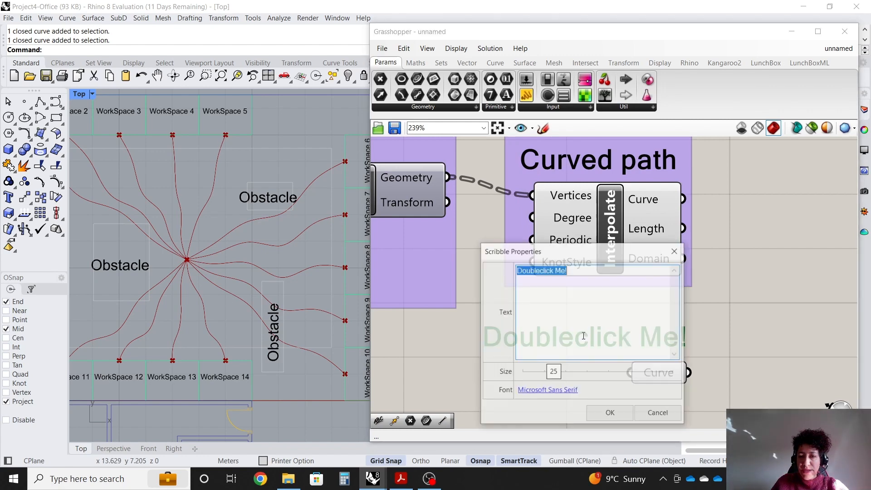
pyautogui.write('Obstacle Curves')
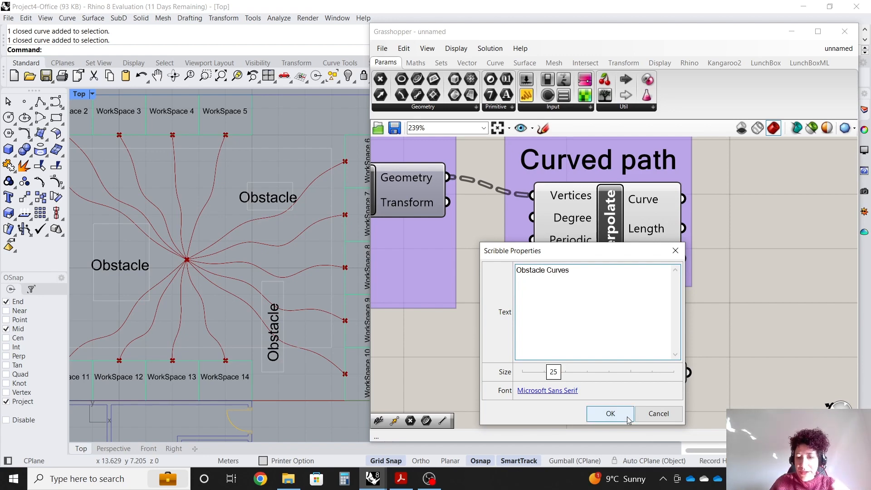
pyautogui.click(627, 416)
pyautogui.click(652, 380)
# Group the "Obstacle Curves" scribble with the Curve parameter.
pyautogui.moveTo(692, 401); pyautogui.dragTo(589, 325)
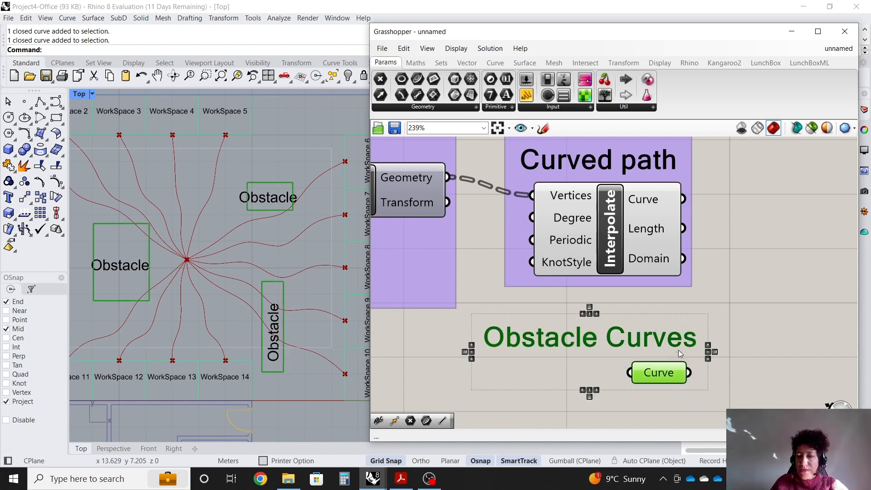
pyautogui.rightClick(735, 323)
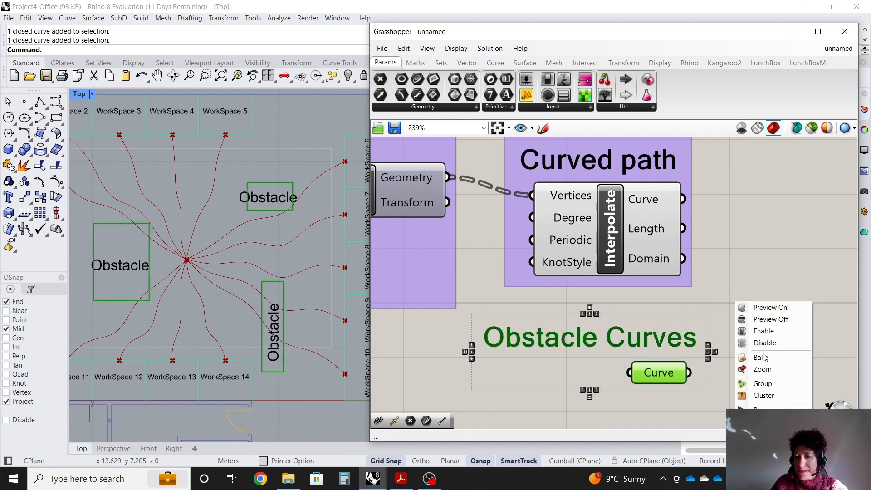
pyautogui.click(763, 383)
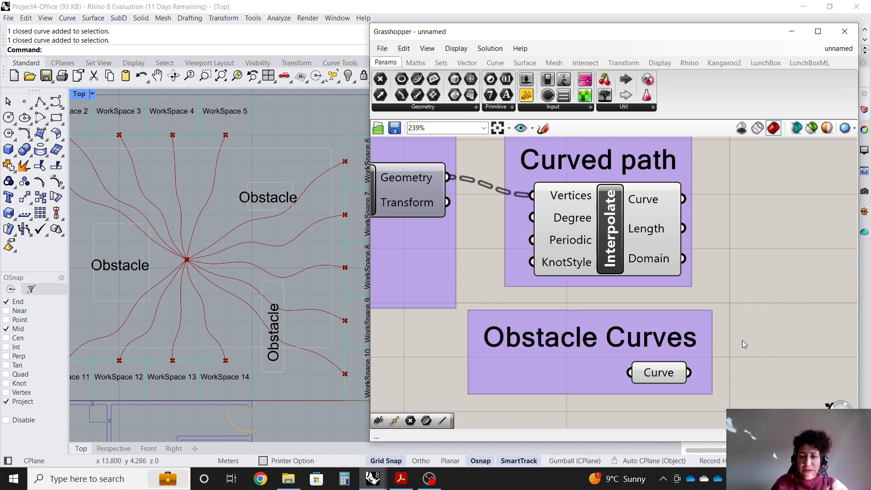
# Reposition the Obstacle Curves group directly beneath the Curved path group.
pyautogui.click(610, 231)
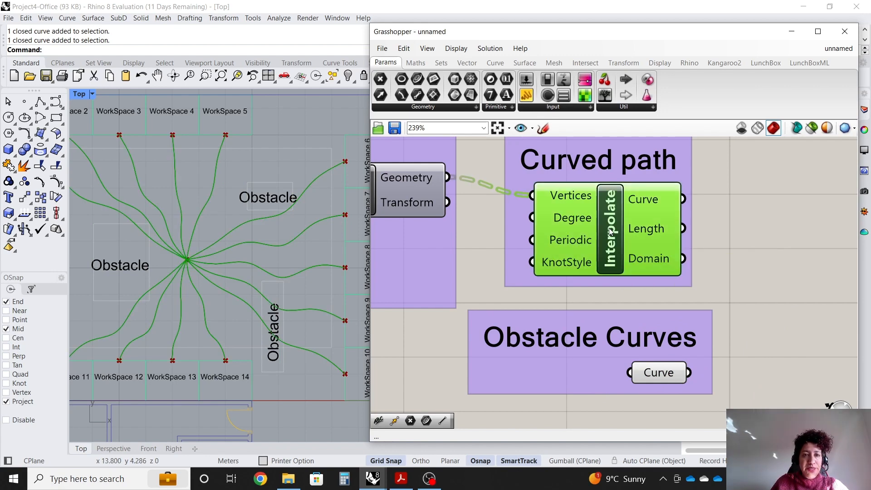
pyautogui.click(763, 265)
pyautogui.moveTo(668, 315); pyautogui.dragTo(652, 320)
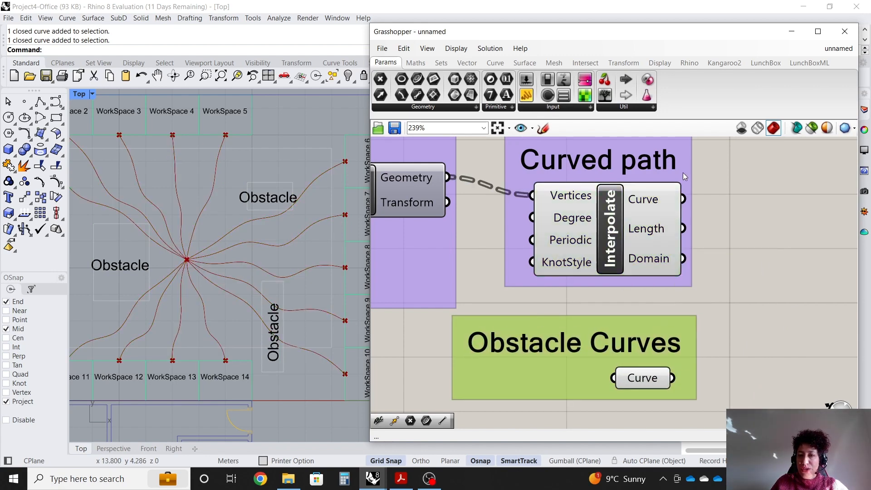
pyautogui.moveTo(682, 172); pyautogui.dragTo(687, 195)
pyautogui.scroll(-2, 399, 248)
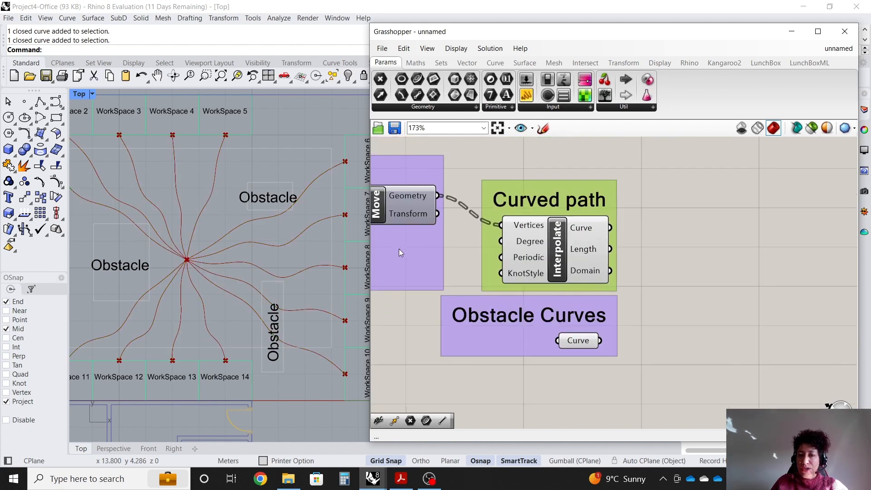
pyautogui.scroll(2, 627, 252)
pyautogui.click(666, 246)
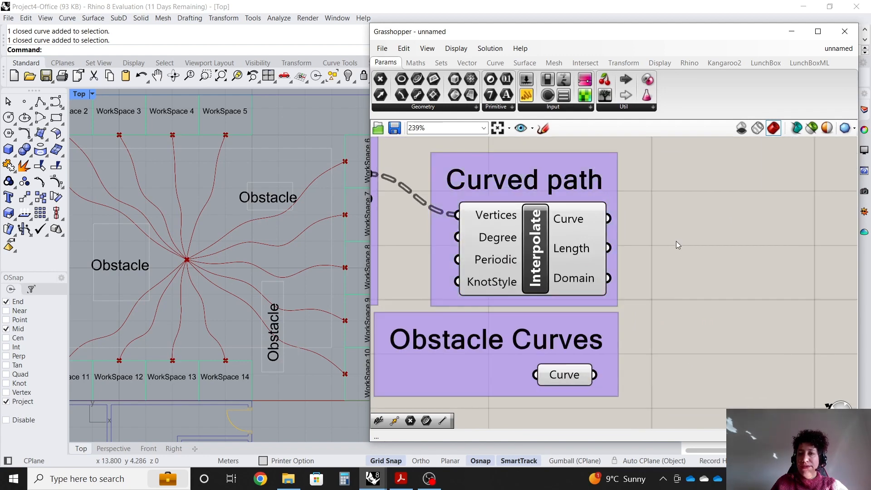
# Add a Curve | Curve intersection component, wiring the interpolated curves to Curve A and the obstacle curves to Curve B.
pyautogui.click(586, 64)
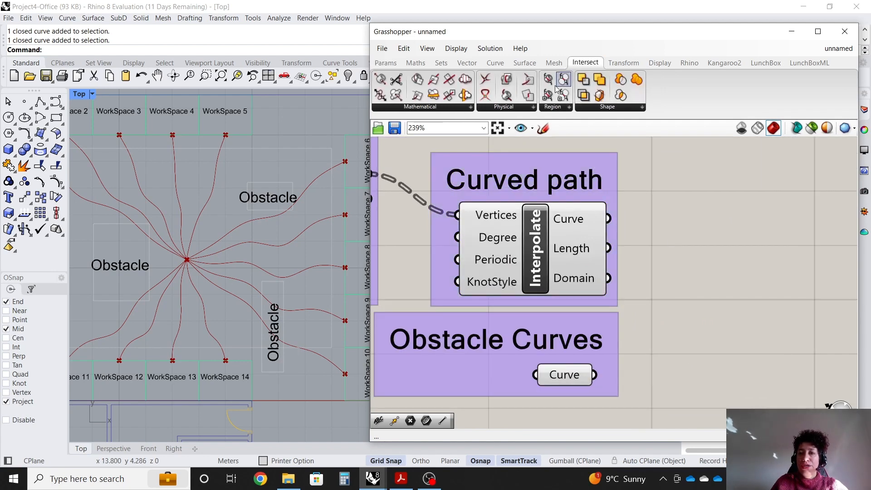
pyautogui.click(527, 109)
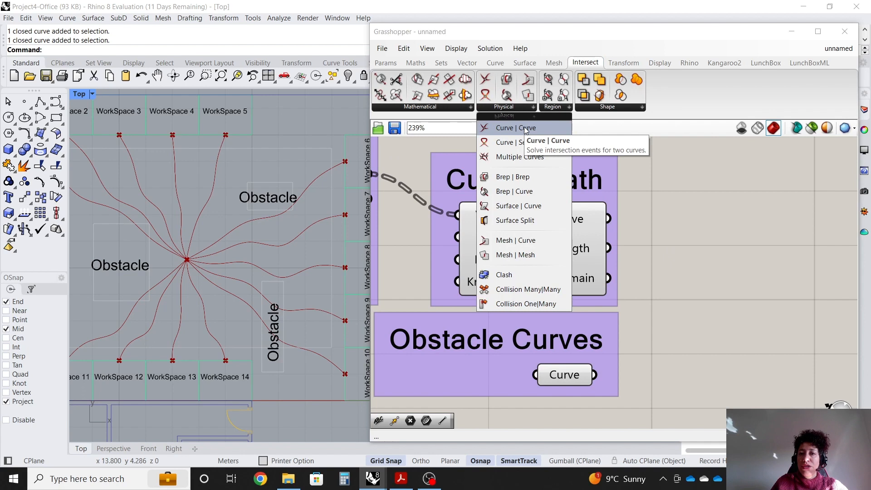
pyautogui.click(525, 130)
pyautogui.click(777, 325)
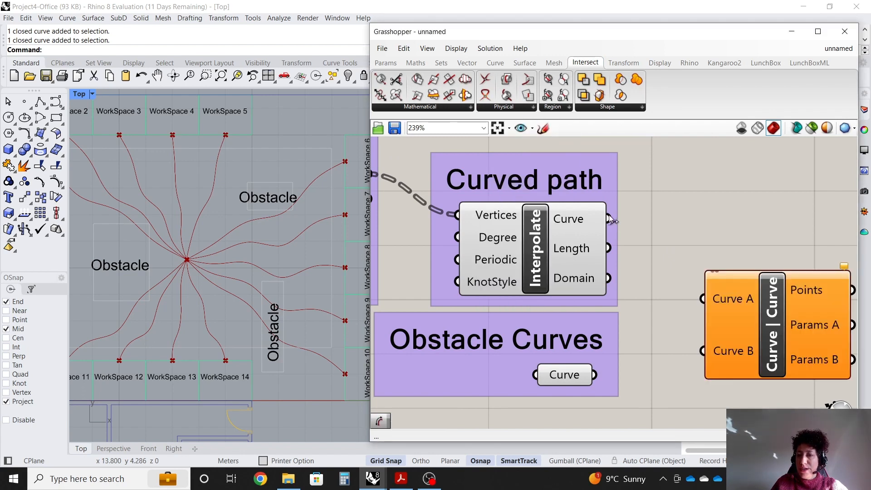
pyautogui.moveTo(608, 218); pyautogui.dragTo(702, 299)
pyautogui.moveTo(696, 360); pyautogui.dragTo(702, 350)
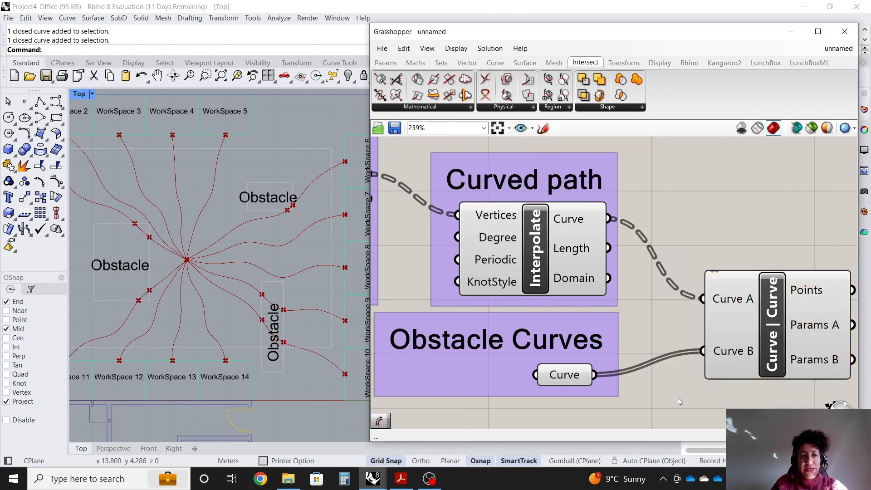
pyautogui.moveTo(767, 347); pyautogui.dragTo(748, 343)
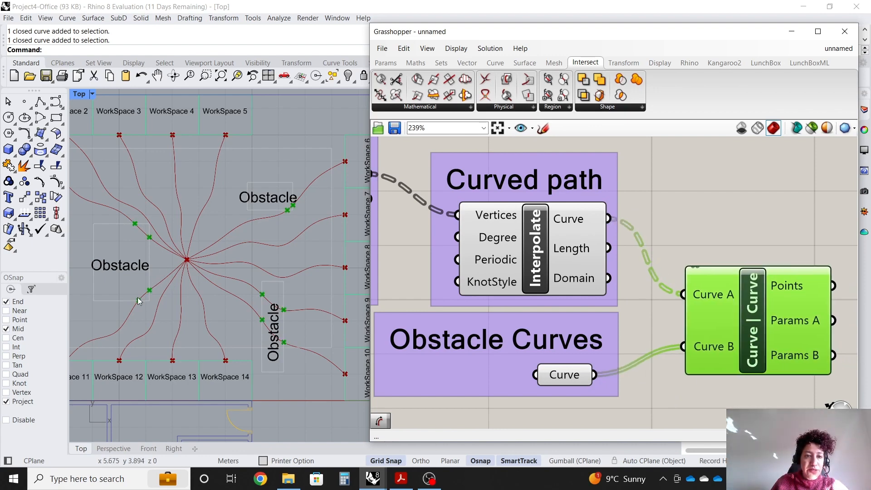
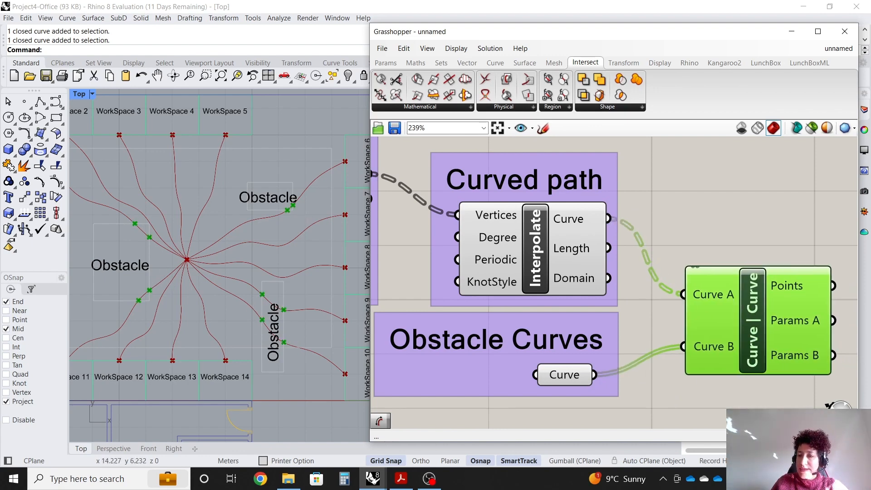
# Adjust the values in the Movement along Y gene pool to change the curvature of the paths.
pyautogui.moveTo(754, 370); pyautogui.dragTo(745, 373)
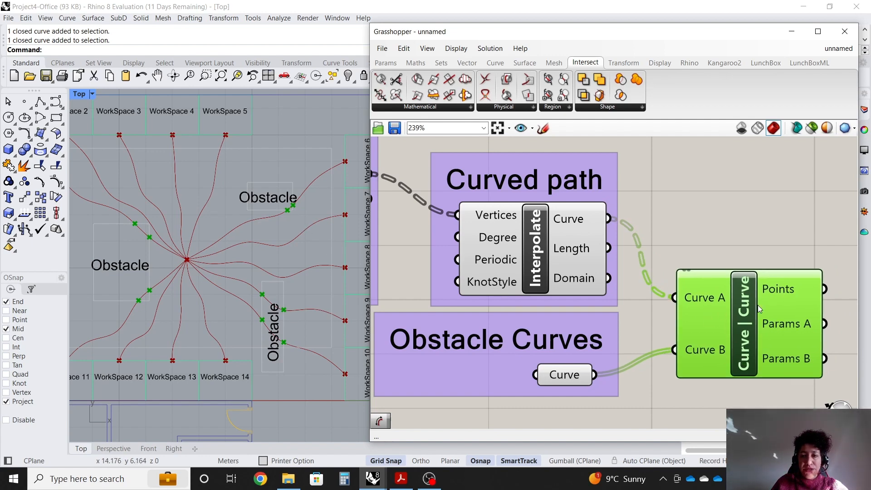
pyautogui.scroll(-5, 772, 303)
pyautogui.scroll(7, 521, 282)
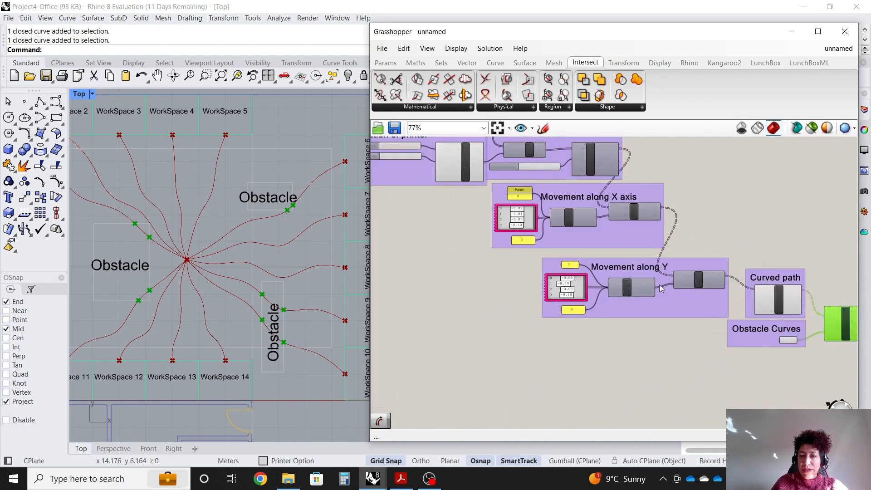
pyautogui.moveTo(610, 259)
pyautogui.mouseDown()
pyautogui.moveTo(628, 259)
pyautogui.moveTo(614, 259)
pyautogui.mouseUp()
pyautogui.moveTo(594, 227)
pyautogui.mouseDown()
pyautogui.moveTo(610, 231)
pyautogui.moveTo(591, 232)
pyautogui.mouseUp()
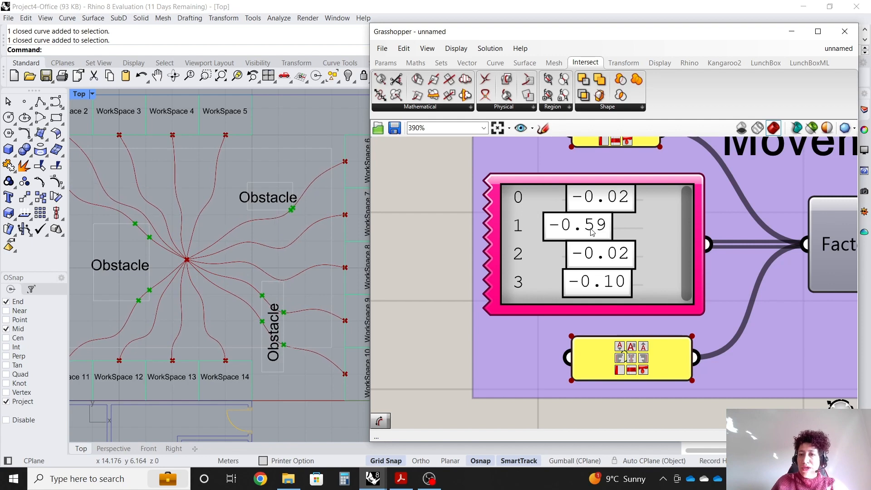
pyautogui.moveTo(598, 276); pyautogui.dragTo(604, 290)
pyautogui.moveTo(591, 227); pyautogui.dragTo(613, 227)
pyautogui.scroll(-5, 520, 209)
pyautogui.scroll(4, 525, 234)
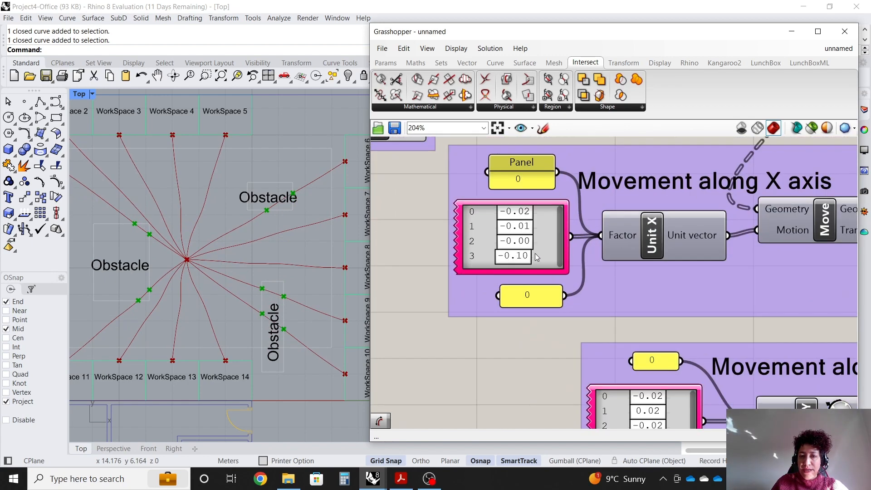
# Inspect the Curve | Curve component and its intersection points previewed in the Rhino viewport.
pyautogui.scroll(-9, 429, 223)
pyautogui.scroll(5, 520, 257)
pyautogui.scroll(3, 520, 255)
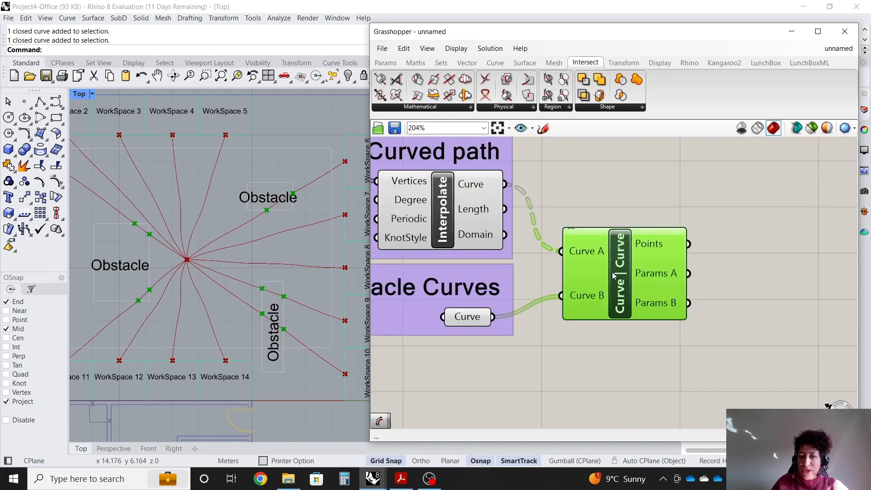
pyautogui.moveTo(611, 297); pyautogui.dragTo(613, 296)
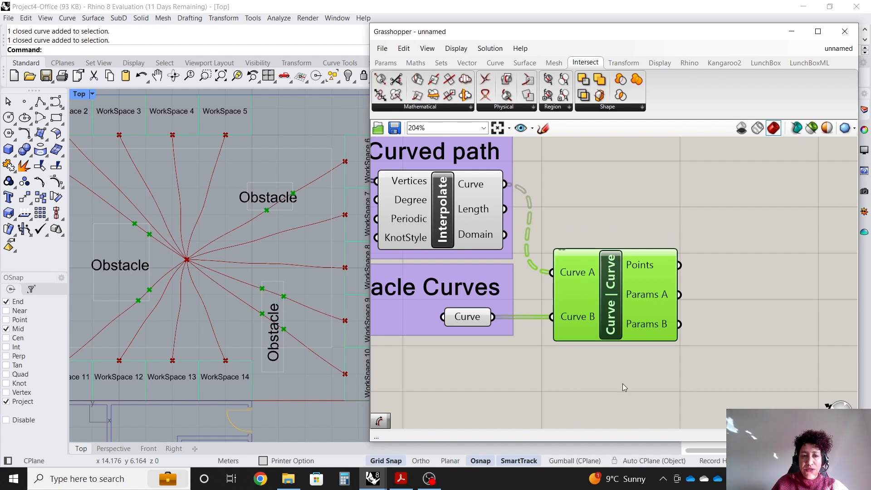
pyautogui.click(622, 382)
pyautogui.click(612, 296)
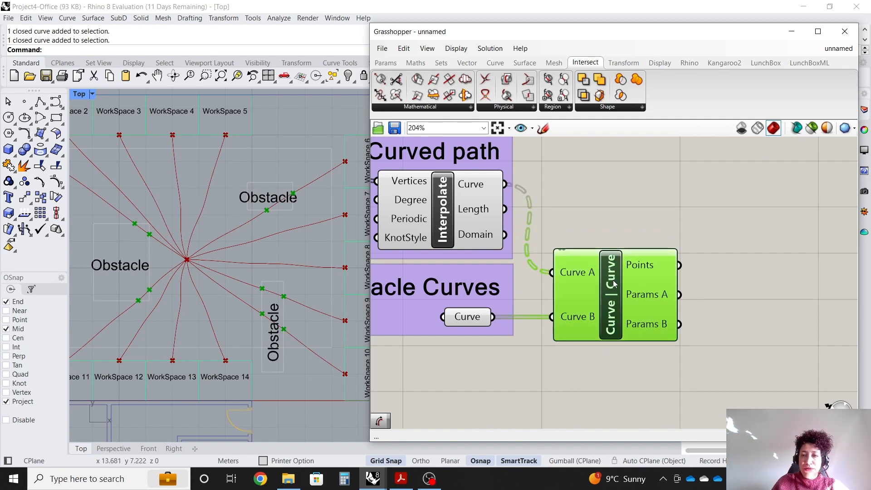
pyautogui.moveTo(612, 297); pyautogui.dragTo(608, 297)
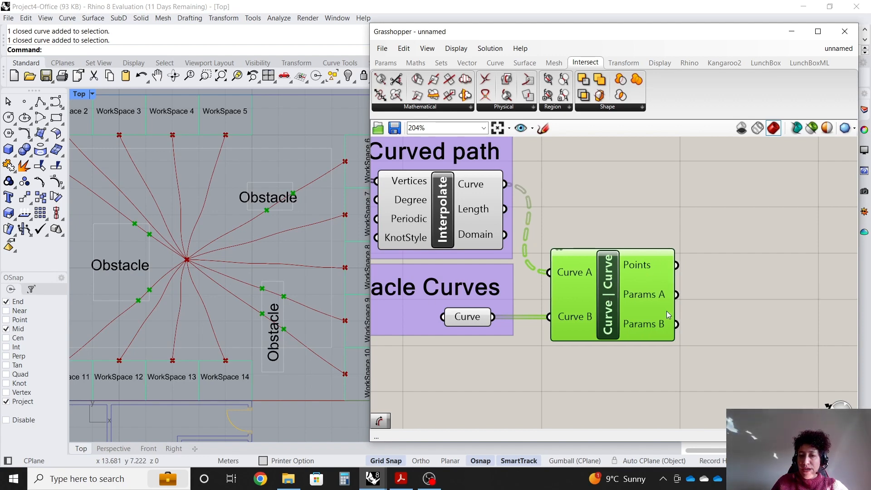
pyautogui.click(738, 266)
pyautogui.scroll(2, 748, 270)
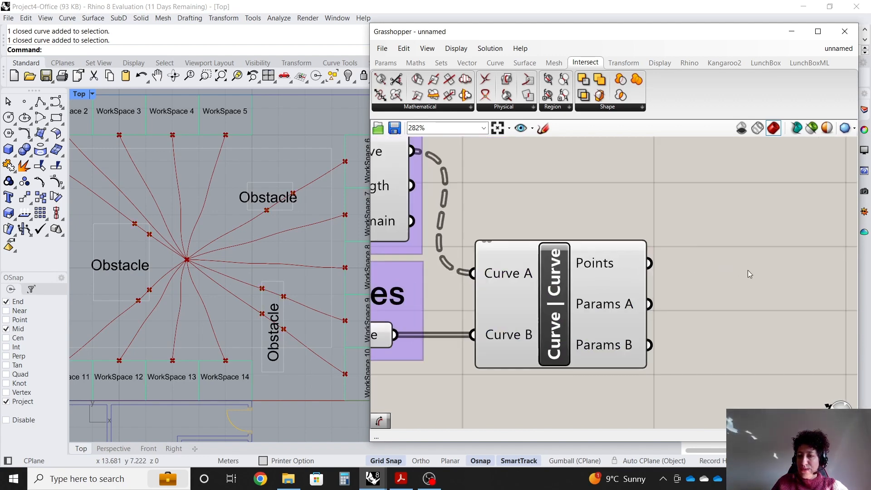
# Add a List Length component and wire the intersection Points output into its List input.
pyautogui.doubleClick(725, 248)
pyautogui.write('length')
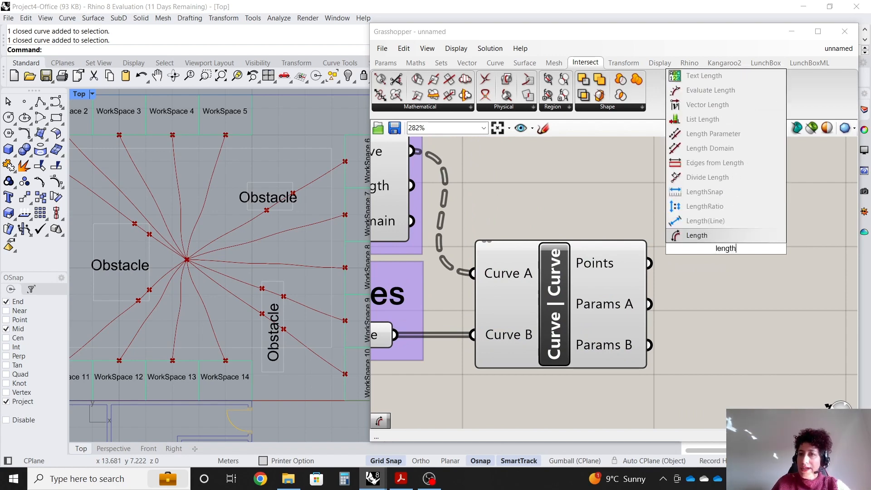
pyautogui.click(755, 119)
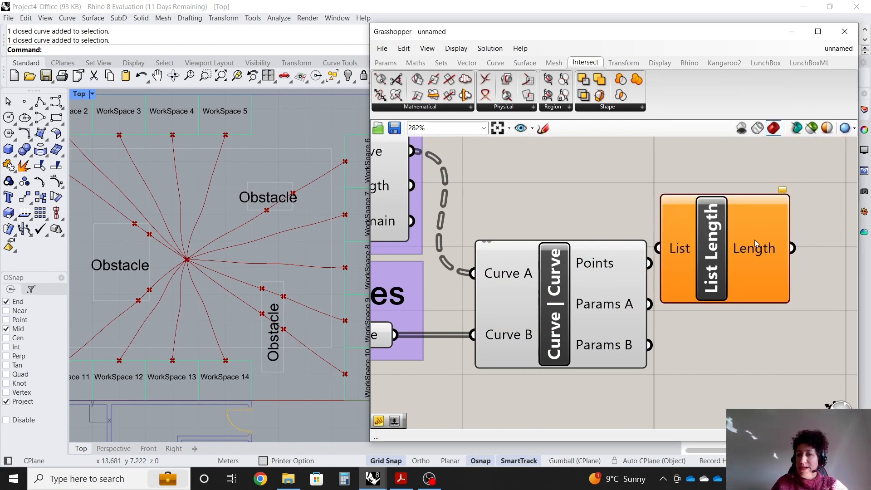
pyautogui.moveTo(755, 270); pyautogui.dragTo(790, 280)
pyautogui.scroll(-1, 620, 289)
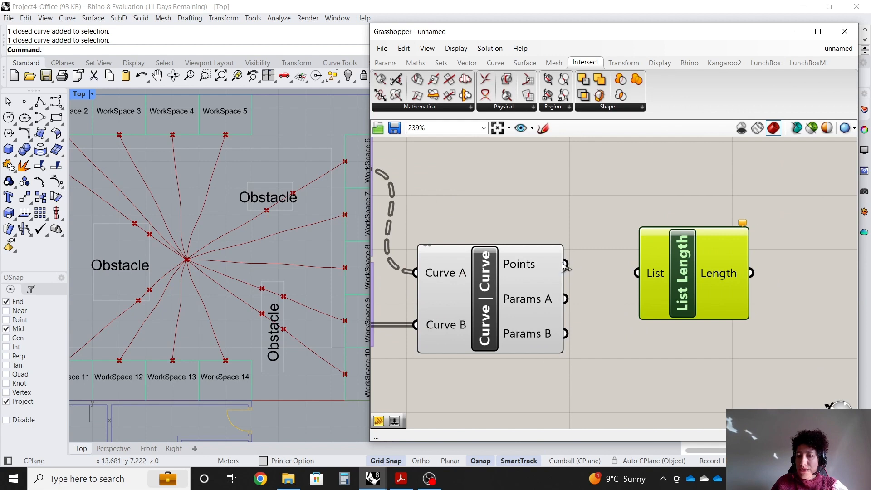
pyautogui.moveTo(689, 296); pyautogui.dragTo(653, 288)
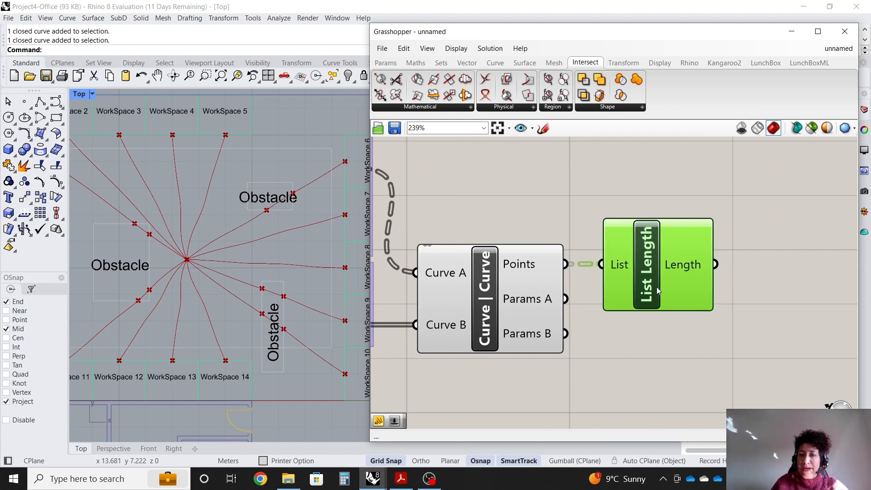
# Attach a Panel to the List Length output and enlarge it to read the counts.
pyautogui.scroll(-1, 514, 271)
pyautogui.scroll(1, 711, 307)
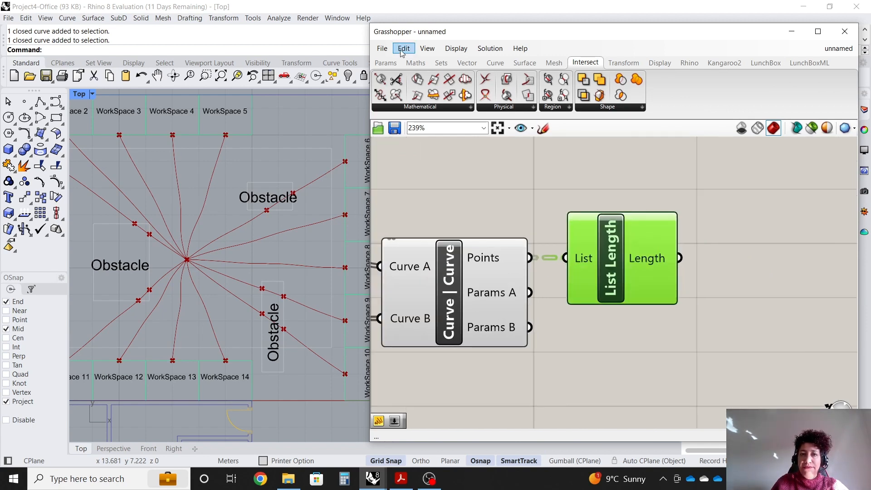
pyautogui.click(385, 63)
pyautogui.moveTo(778, 243); pyautogui.dragTo(798, 258)
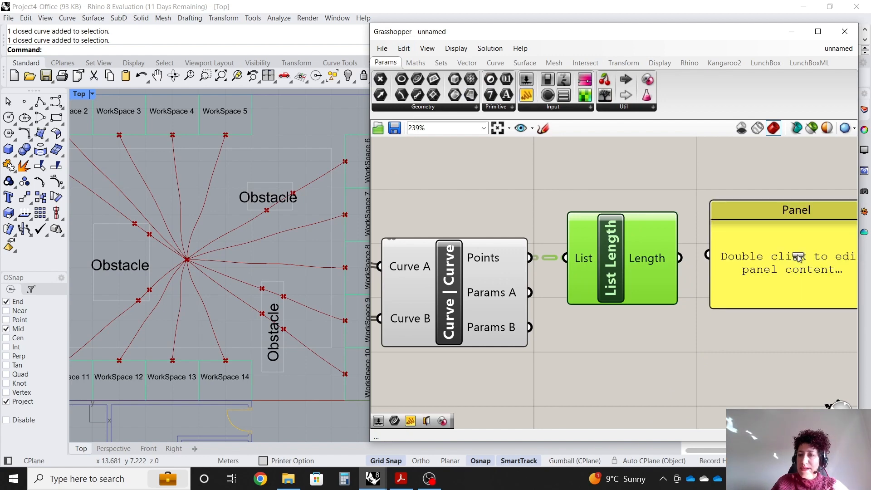
pyautogui.moveTo(680, 258); pyautogui.dragTo(707, 257)
pyautogui.scroll(-4, 721, 269)
pyautogui.scroll(4, 752, 285)
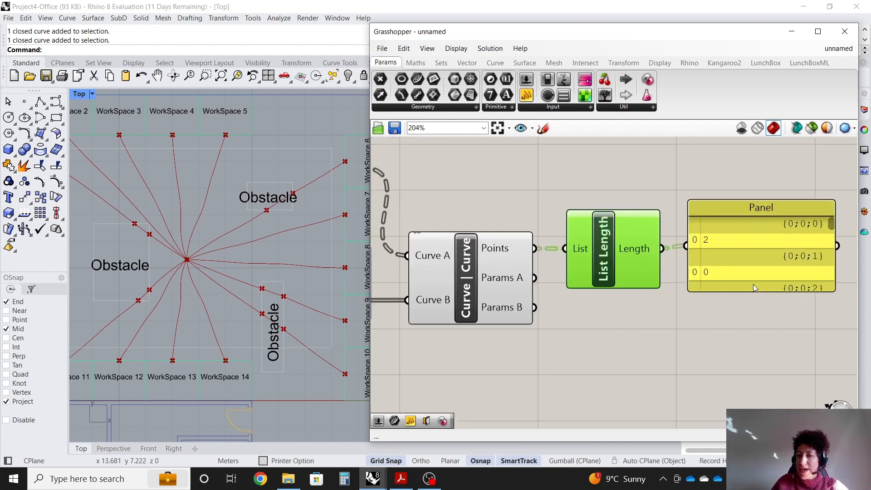
pyautogui.moveTo(749, 289); pyautogui.dragTo(797, 345)
# Flatten the List Length component's Length output.
pyautogui.click(610, 315)
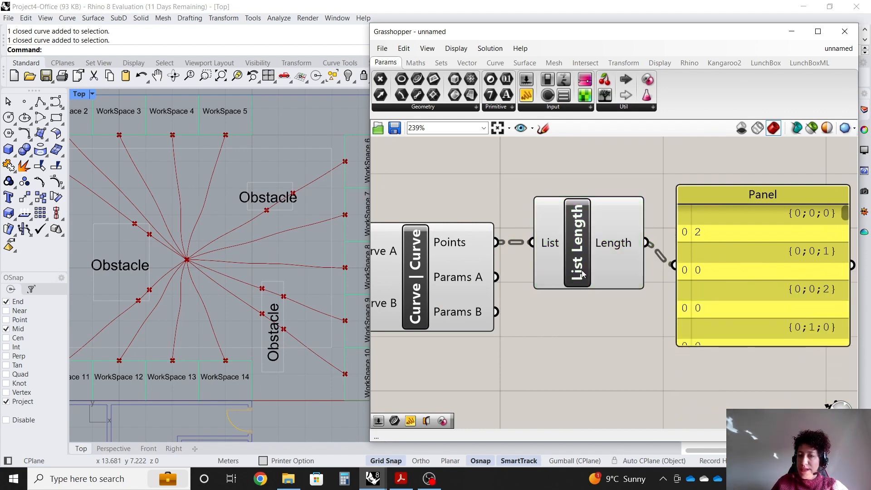
pyautogui.moveTo(581, 273); pyautogui.dragTo(575, 272)
pyautogui.click(608, 323)
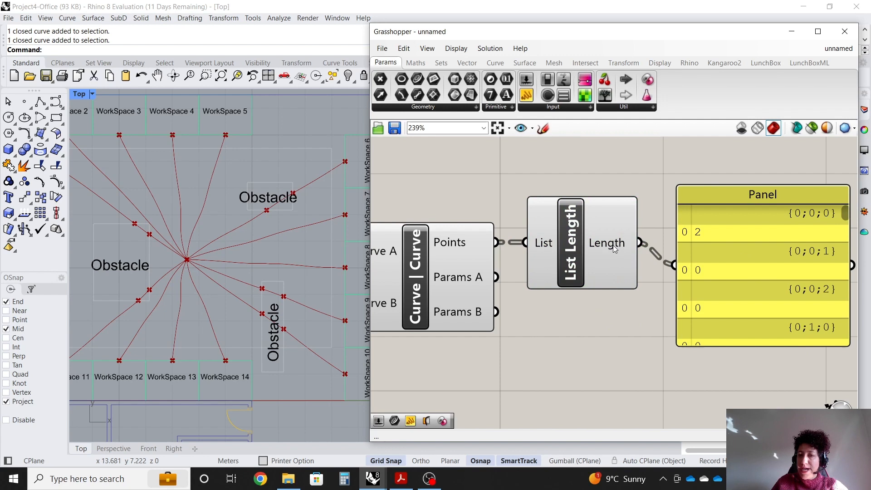
pyautogui.rightClick(614, 247)
pyautogui.click(644, 285)
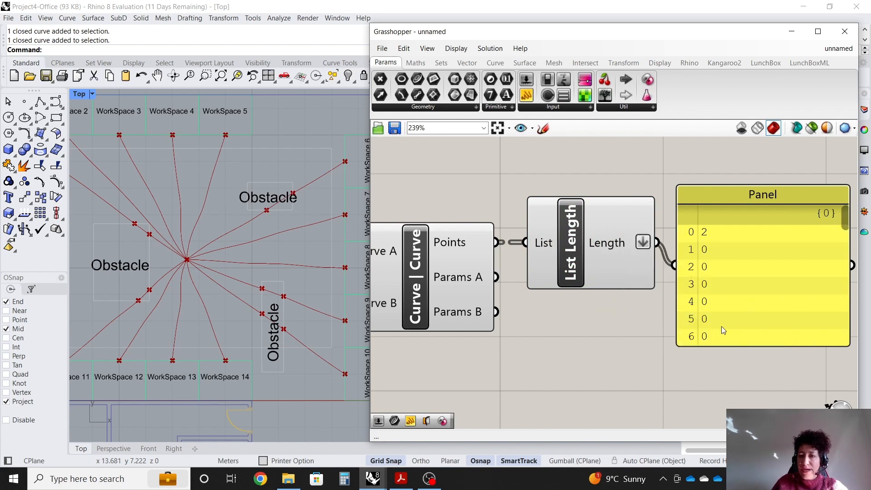
pyautogui.moveTo(742, 345)
pyautogui.mouseDown()
pyautogui.moveTo(742, 421)
pyautogui.moveTo(743, 304)
pyautogui.moveTo(742, 430)
pyautogui.moveTo(750, 331)
pyautogui.mouseUp()
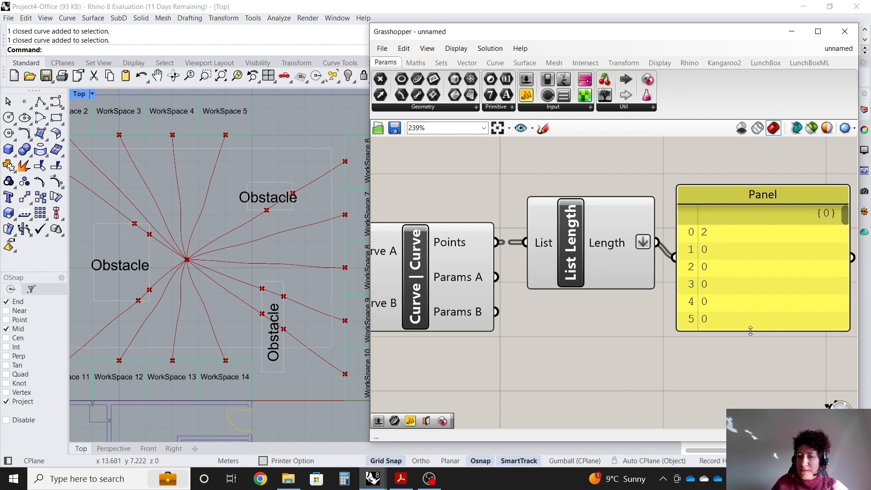
# Delete the Panel attached to the List Length output.
pyautogui.click(745, 196)
pyautogui.press('Delete')
pyautogui.moveTo(733, 246); pyautogui.dragTo(679, 246, button='right')
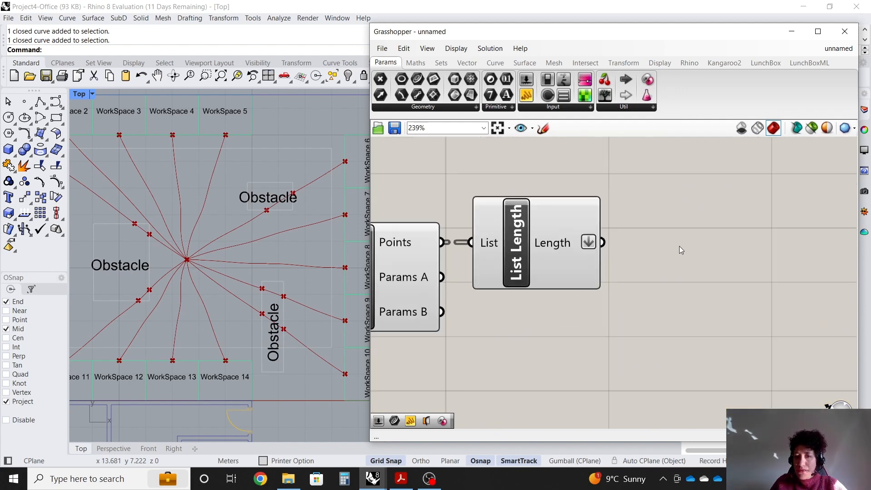
# Add a Mass Addition component and wire the flattened Length output into its Input.
pyautogui.doubleClick(694, 237)
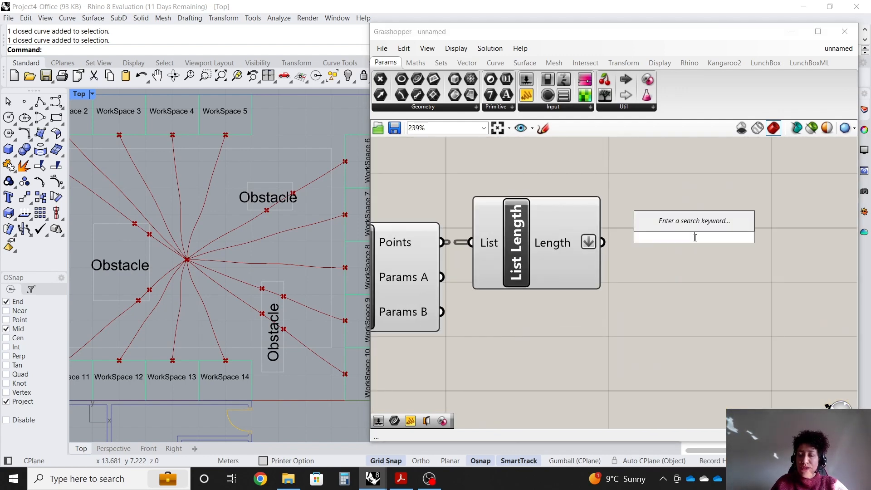
pyautogui.write('mass')
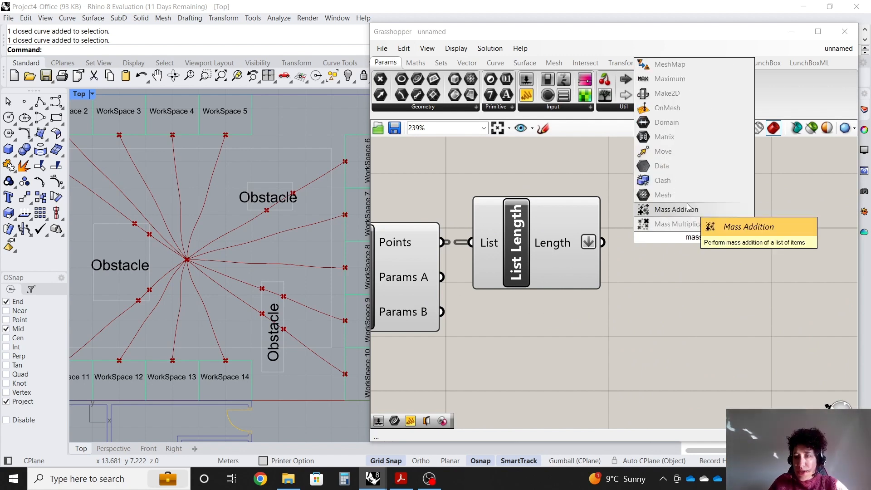
pyautogui.press('Return')
pyautogui.moveTo(680, 245); pyautogui.dragTo(713, 256)
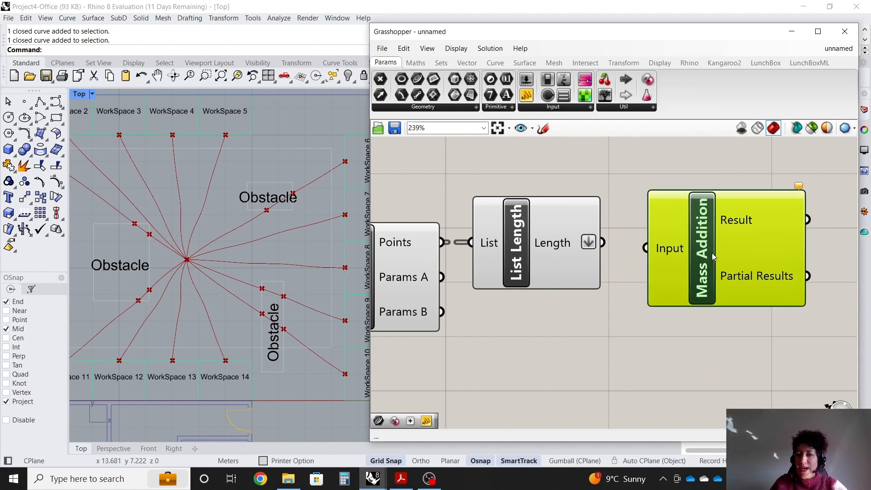
pyautogui.moveTo(641, 251); pyautogui.dragTo(645, 248)
# Add a Panel connected to the Mass Addition Result and resize it beside the component.
pyautogui.scroll(-2, 645, 249)
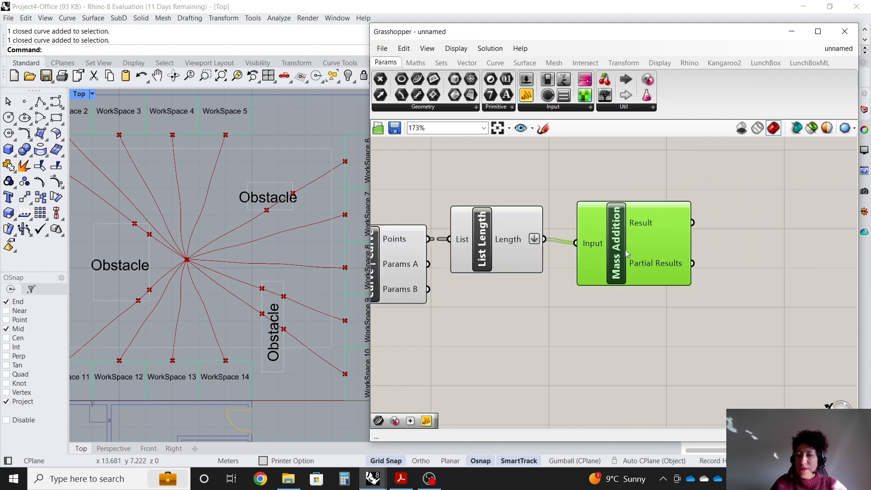
pyautogui.moveTo(800, 202); pyautogui.dragTo(800, 203)
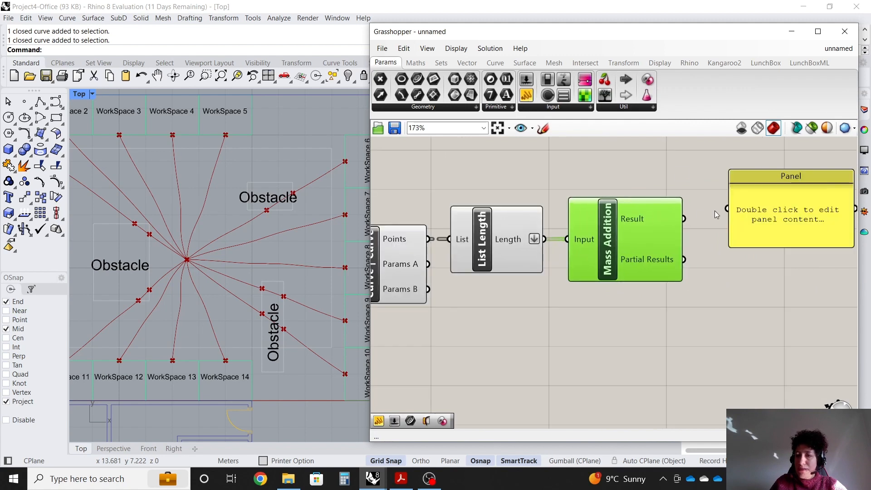
pyautogui.moveTo(701, 220); pyautogui.dragTo(757, 224)
pyautogui.moveTo(772, 175); pyautogui.dragTo(760, 196)
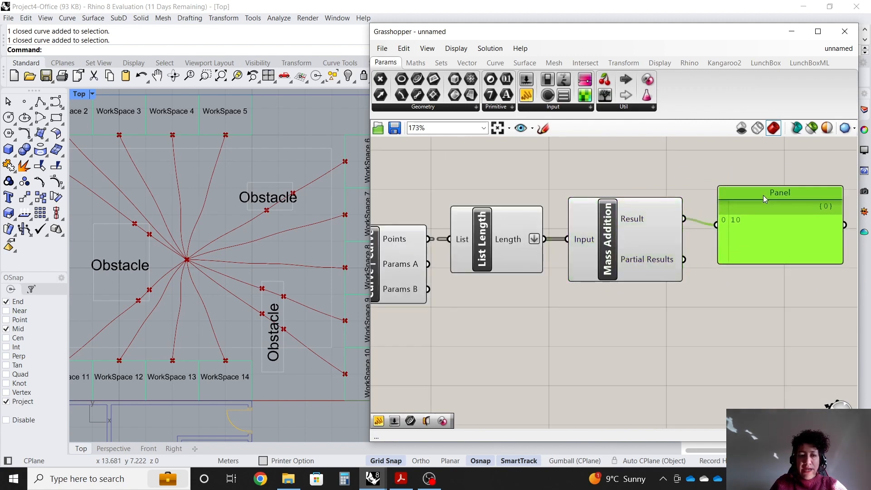
pyautogui.moveTo(840, 269); pyautogui.dragTo(782, 239)
# Select the intersection chain components to preview the intersection points in the viewport.
pyautogui.click(556, 254)
pyautogui.click(481, 246)
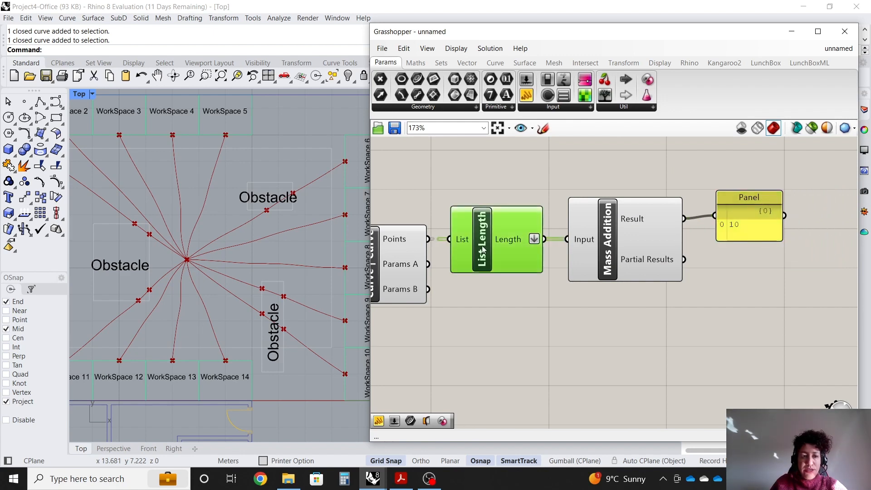
pyautogui.click(438, 254)
pyautogui.scroll(-1, 448, 263)
pyautogui.scroll(1, 448, 263)
pyautogui.click(447, 263)
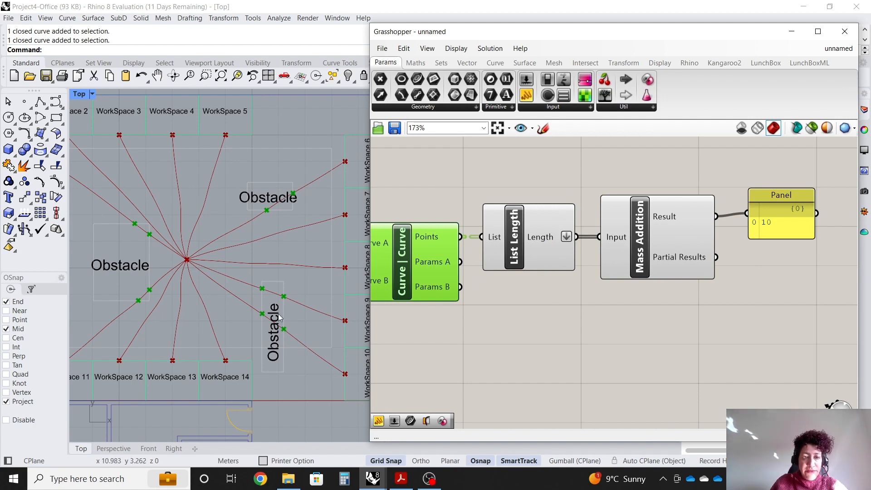
pyautogui.scroll(1, 698, 209)
pyautogui.click(777, 203)
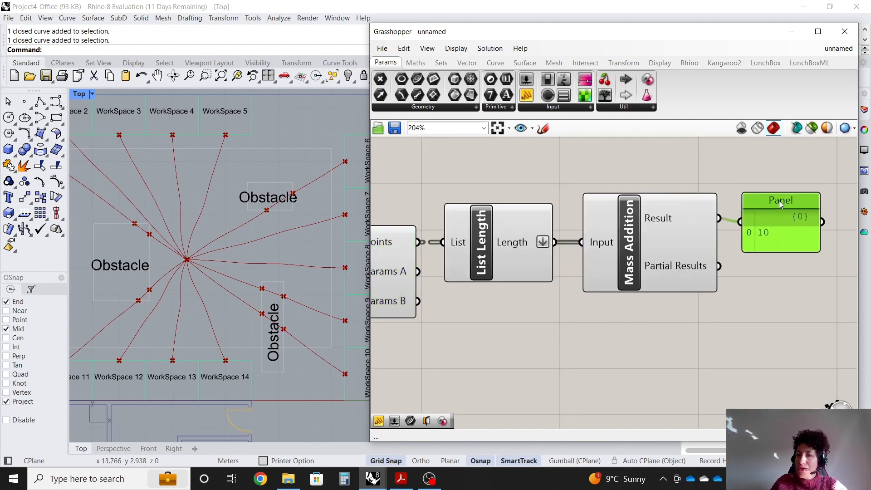
pyautogui.scroll(-2, 788, 290)
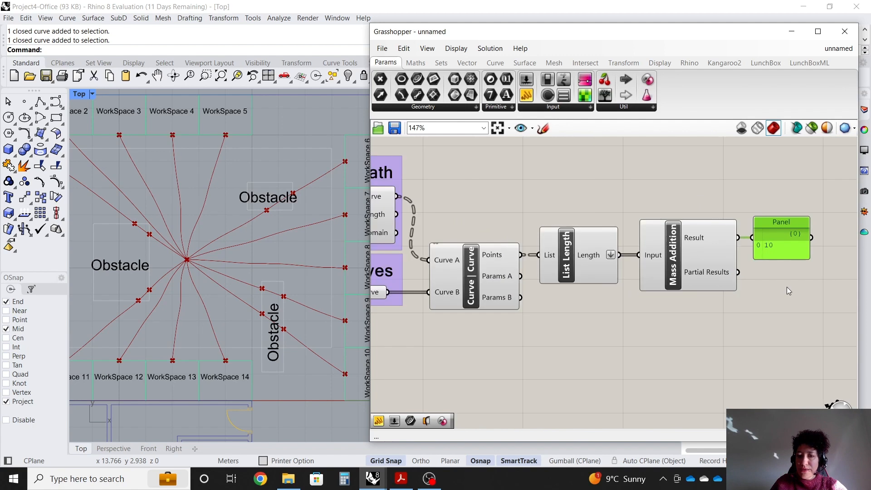
# Align the Curve | Curve, List Length, Mass Addition and Panel components in a tidy row.
pyautogui.moveTo(566, 272); pyautogui.dragTo(568, 280)
pyautogui.moveTo(670, 266); pyautogui.dragTo(668, 280)
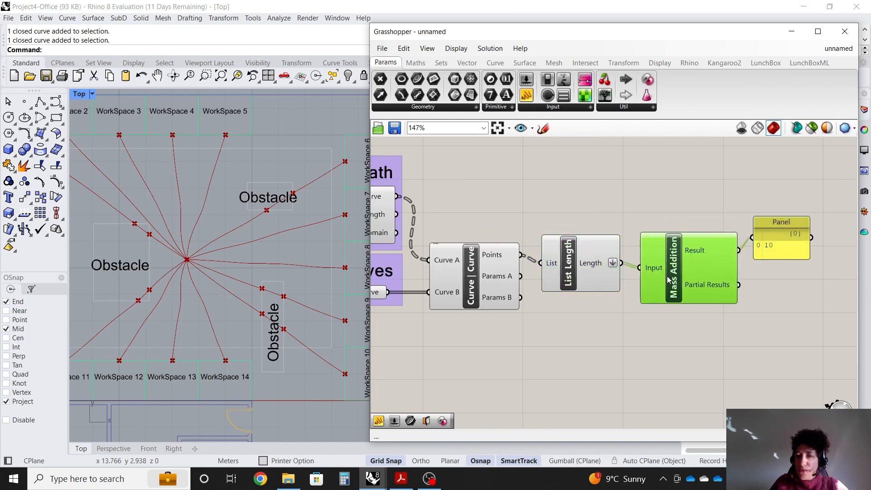
pyautogui.moveTo(776, 224); pyautogui.dragTo(775, 248)
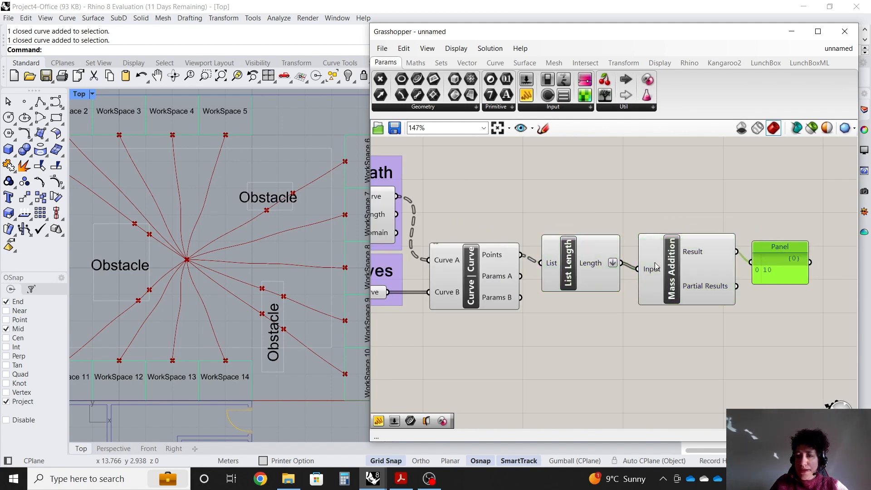
pyautogui.click(581, 278)
pyautogui.moveTo(772, 335); pyautogui.dragTo(451, 238)
pyautogui.moveTo(477, 270); pyautogui.dragTo(493, 310)
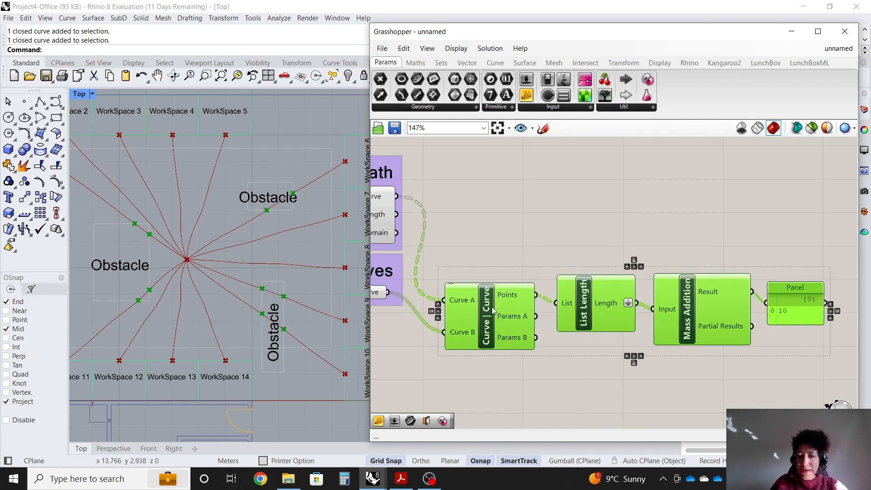
pyautogui.click(718, 412)
pyautogui.click(603, 303)
pyautogui.scroll(1, 609, 300)
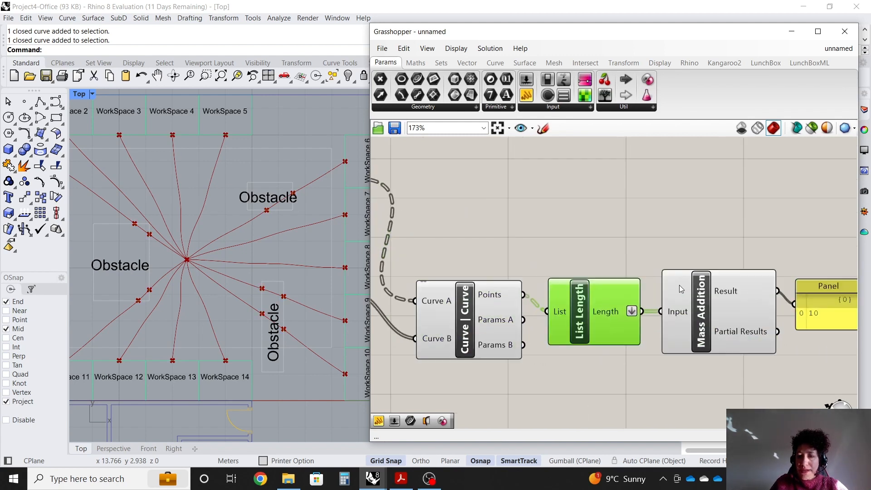
# Add a Scribble note on the canvas above the intersection-counting components.
pyautogui.click(527, 238)
pyautogui.doubleClick(513, 243)
pyautogui.write('scr')
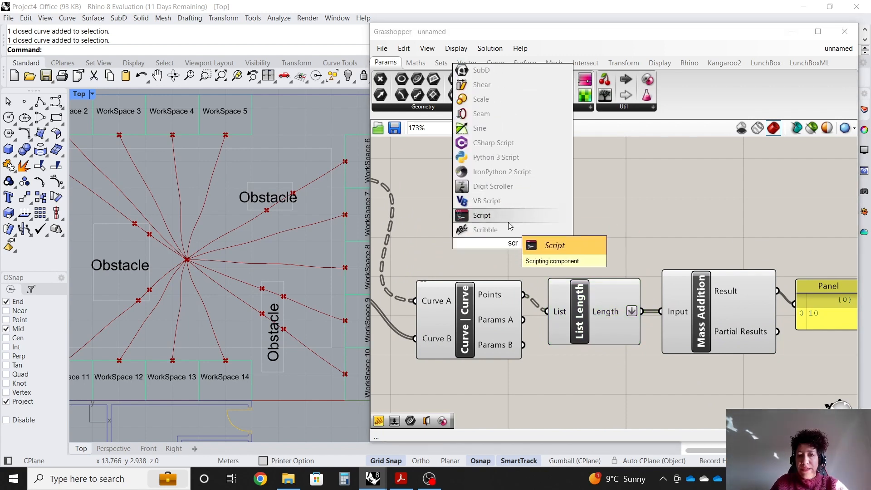
pyautogui.click(507, 224)
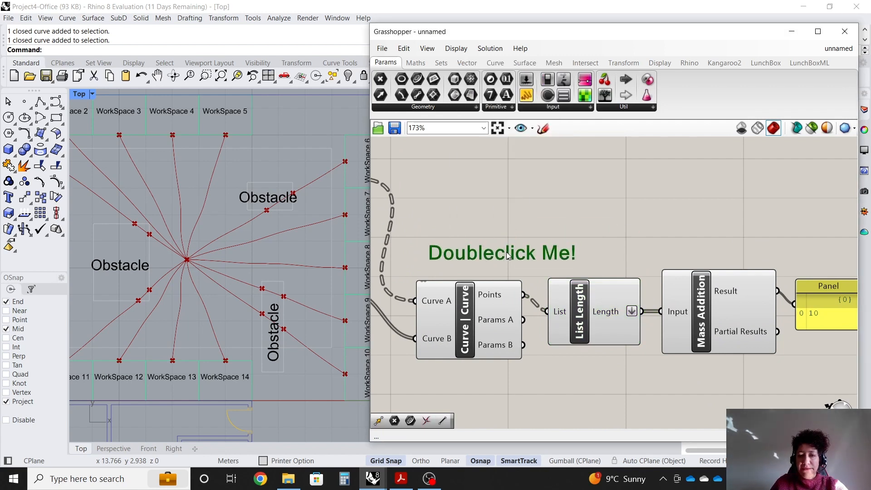
pyautogui.moveTo(506, 252); pyautogui.dragTo(507, 253)
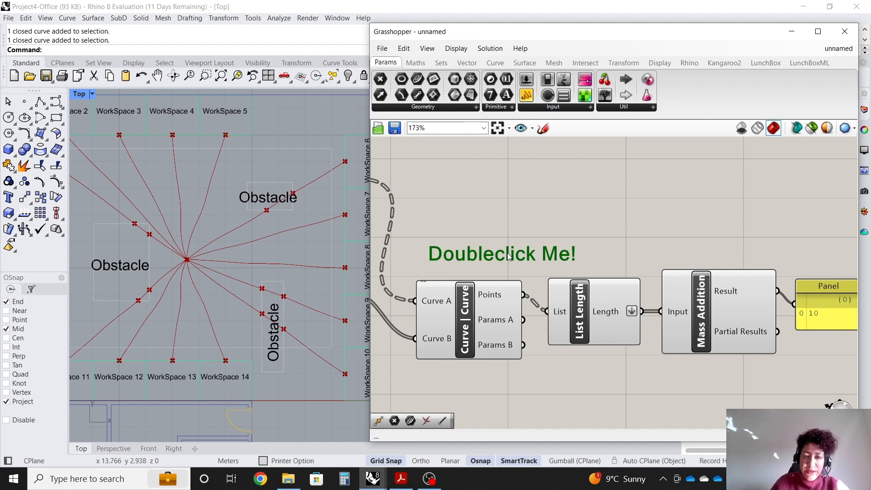
# Set the scribble text to "# of interections, to be 0".
pyautogui.doubleClick(546, 256)
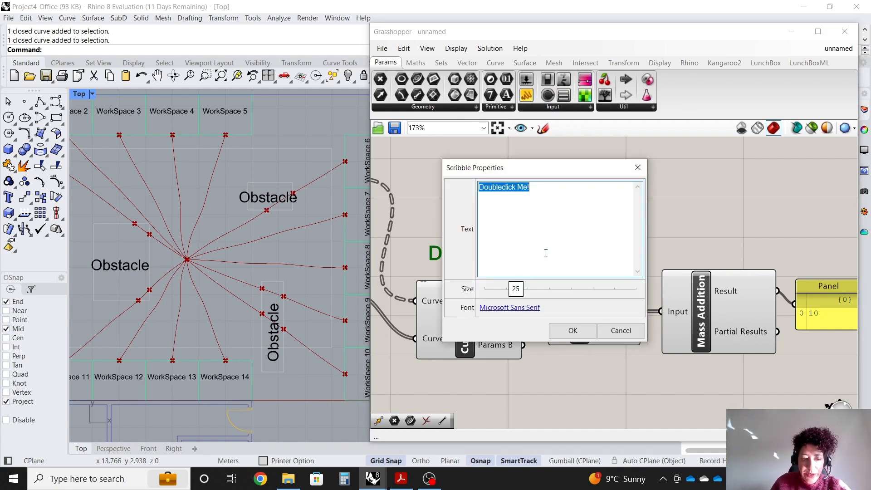
pyautogui.write('# of inter')
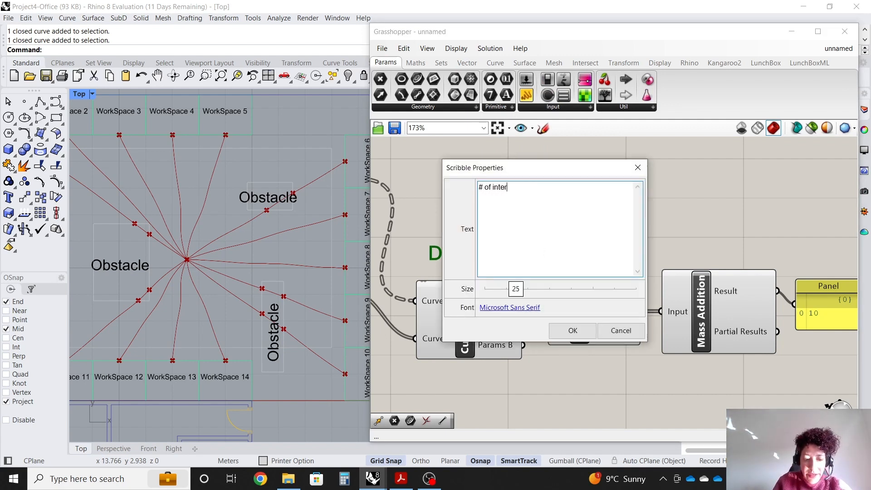
pyautogui.write('ections')
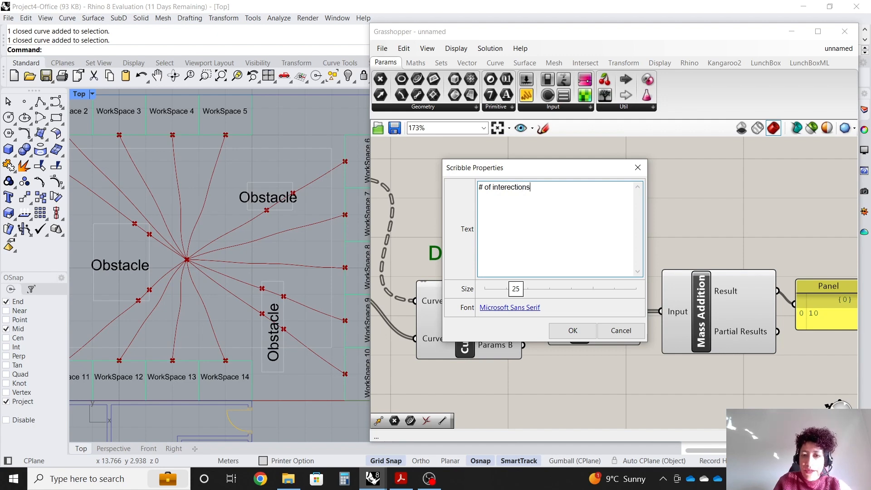
pyautogui.write(', to be ')
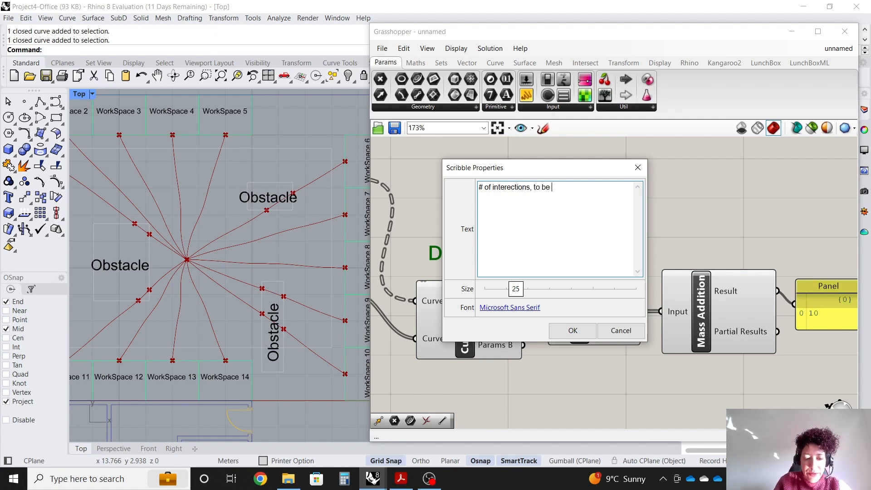
pyautogui.write('0')
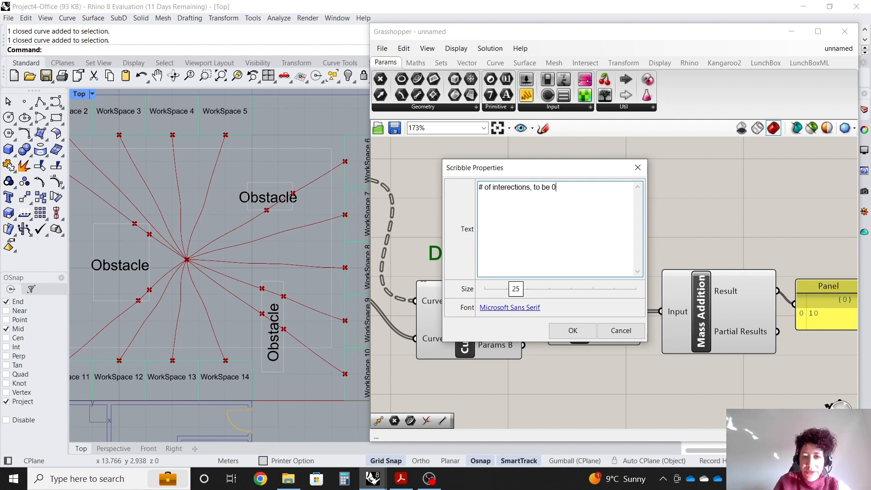
pyautogui.click(582, 329)
# Group the scribble together with the Curve | Curve, List Length, Mass Addition and Panel components.
pyautogui.moveTo(818, 380); pyautogui.dragTo(507, 217)
pyautogui.rightClick(566, 219)
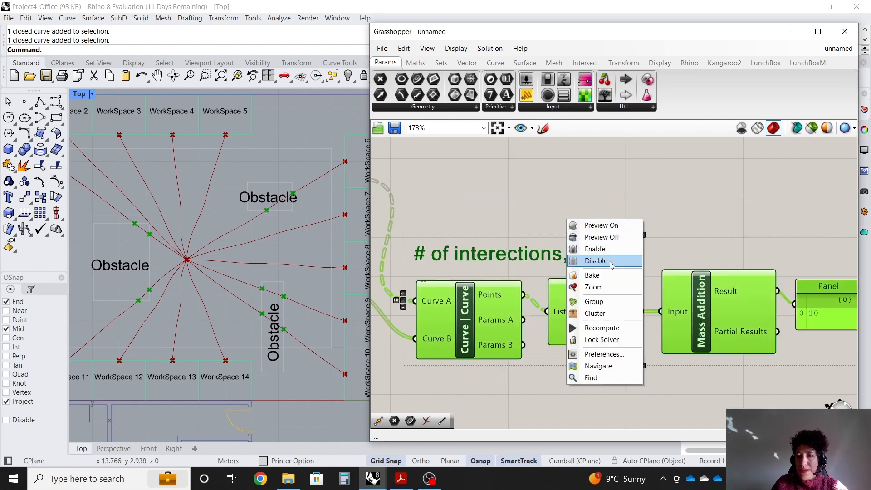
pyautogui.click(610, 301)
pyautogui.click(830, 286)
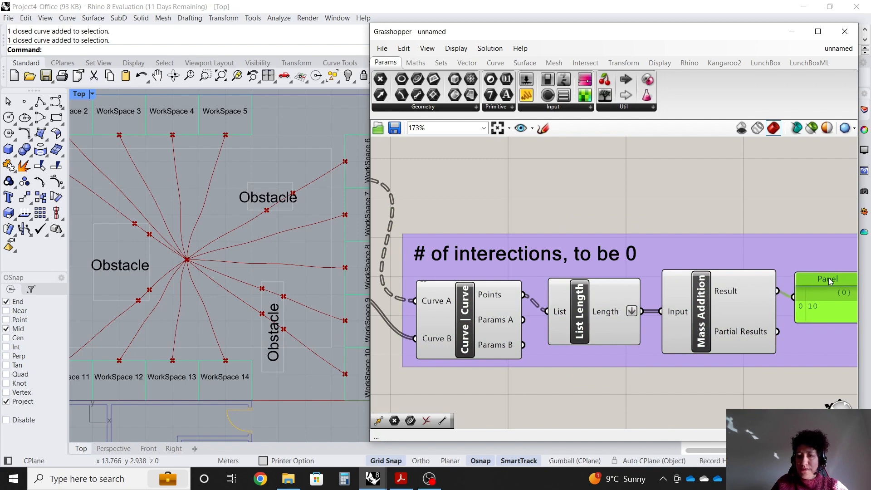
pyautogui.scroll(-1, 836, 292)
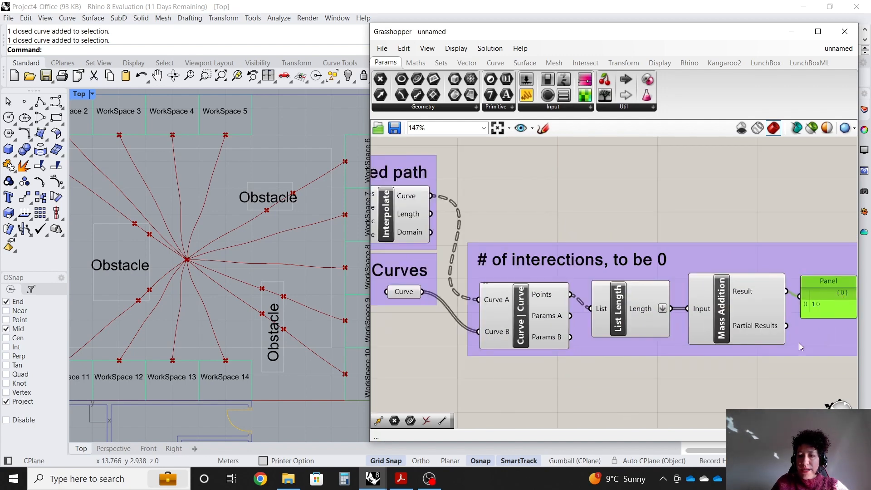
pyautogui.scroll(-1, 798, 342)
pyautogui.scroll(3, 444, 226)
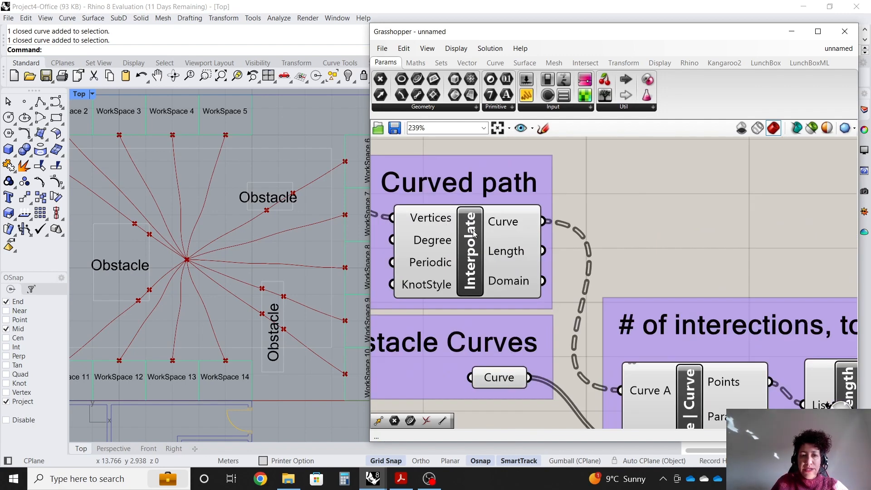
# Select the Interpolate component to preview the curved paths in the viewport.
pyautogui.click(473, 230)
pyautogui.scroll(-2, 456, 215)
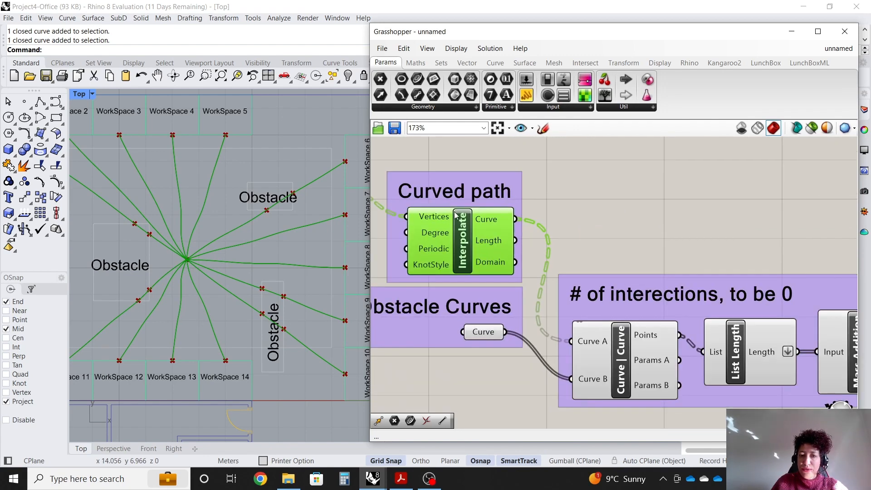
pyautogui.scroll(2, 456, 215)
# Add a Length component above the group and wire the Interpolate Curve output into its Curve input.
pyautogui.click(622, 206)
pyautogui.doubleClick(636, 186)
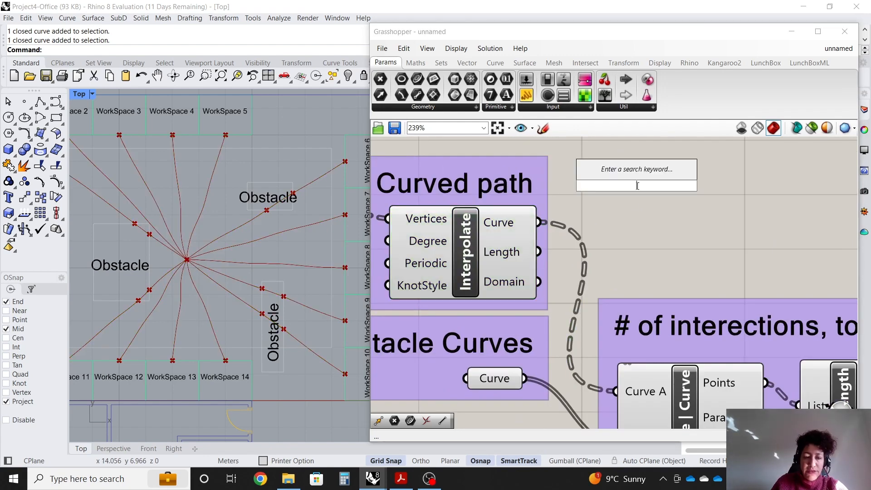
pyautogui.write('length')
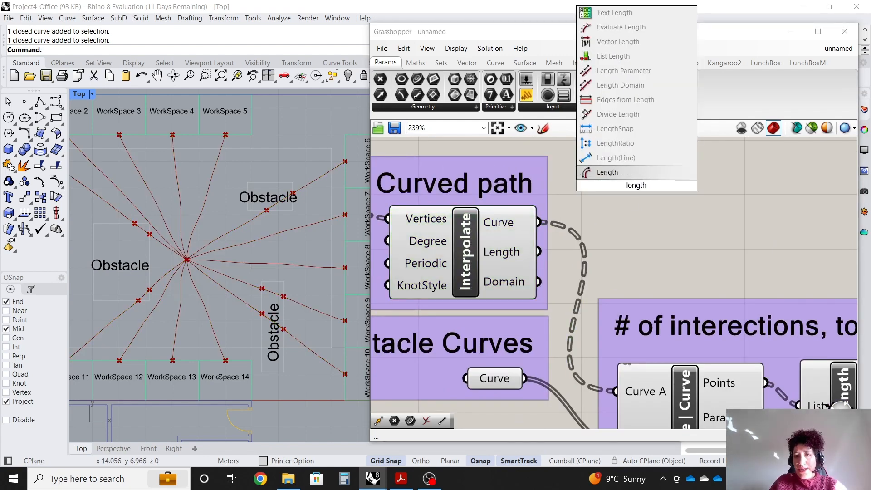
pyautogui.click(649, 171)
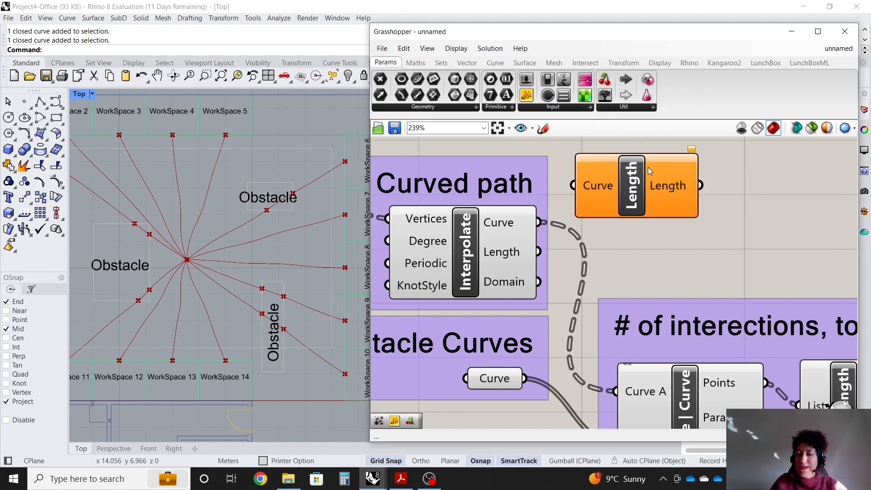
pyautogui.moveTo(641, 187); pyautogui.dragTo(675, 189)
pyautogui.moveTo(538, 223); pyautogui.dragTo(561, 207)
# Add a Mass Addition component beside Length and wire the Length output into its Input.
pyautogui.scroll(-2, 492, 232)
pyautogui.scroll(1, 656, 216)
pyautogui.click(681, 197)
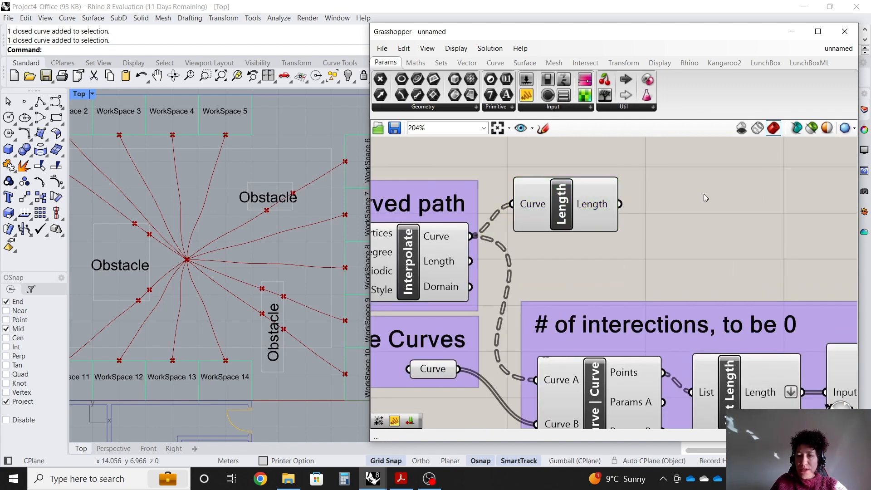
pyautogui.doubleClick(704, 194)
pyautogui.write('mass add')
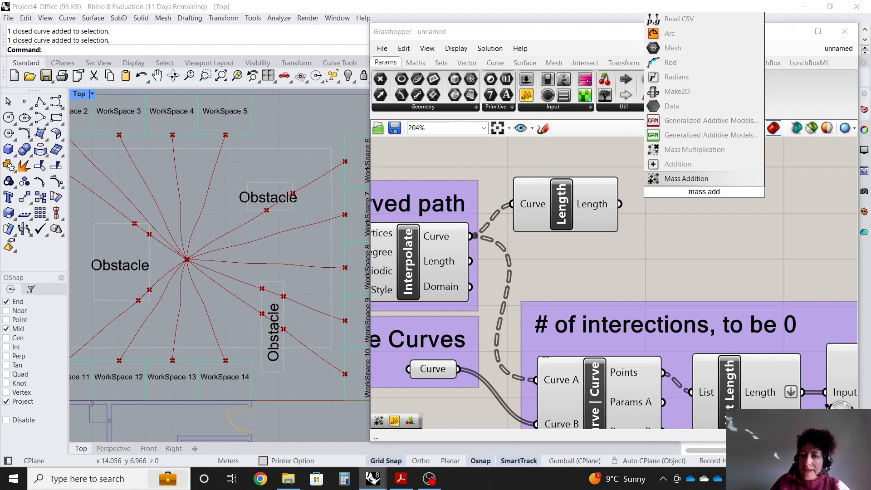
pyautogui.click(726, 178)
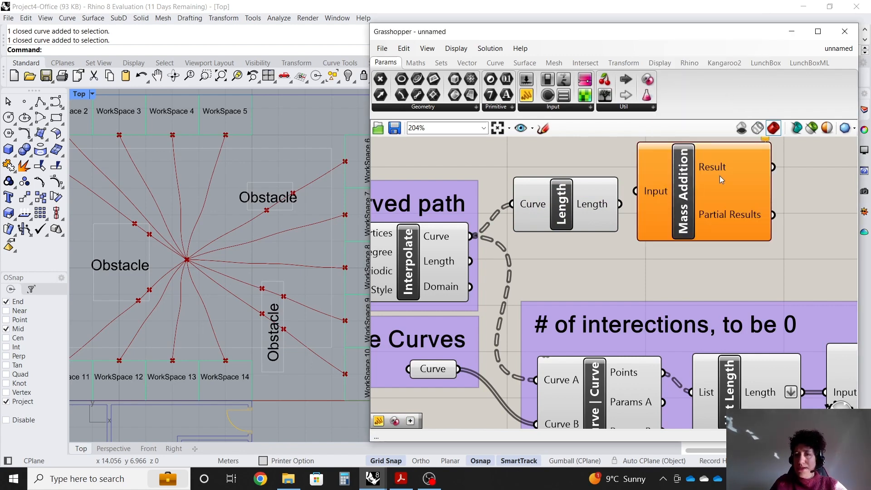
pyautogui.scroll(-1, 653, 219)
pyautogui.scroll(1, 653, 219)
pyautogui.moveTo(653, 214); pyautogui.dragTo(676, 224)
pyautogui.moveTo(589, 208); pyautogui.dragTo(627, 204)
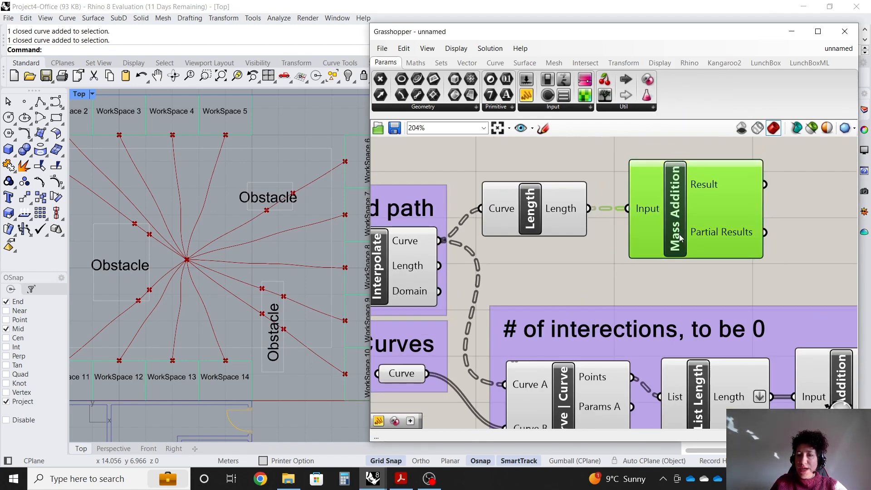
pyautogui.moveTo(679, 238); pyautogui.dragTo(674, 235)
# Add a Panel connected to the new Mass Addition Result.
pyautogui.scroll(-1, 435, 238)
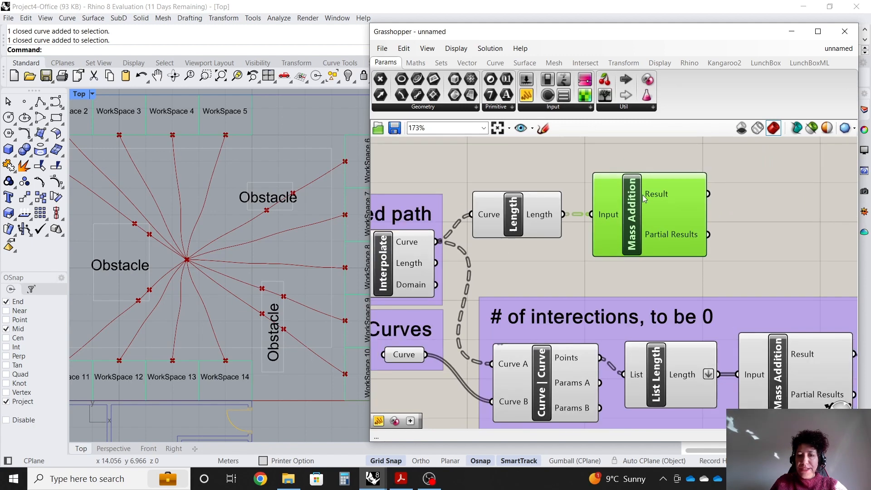
pyautogui.scroll(2, 640, 195)
pyautogui.click(526, 95)
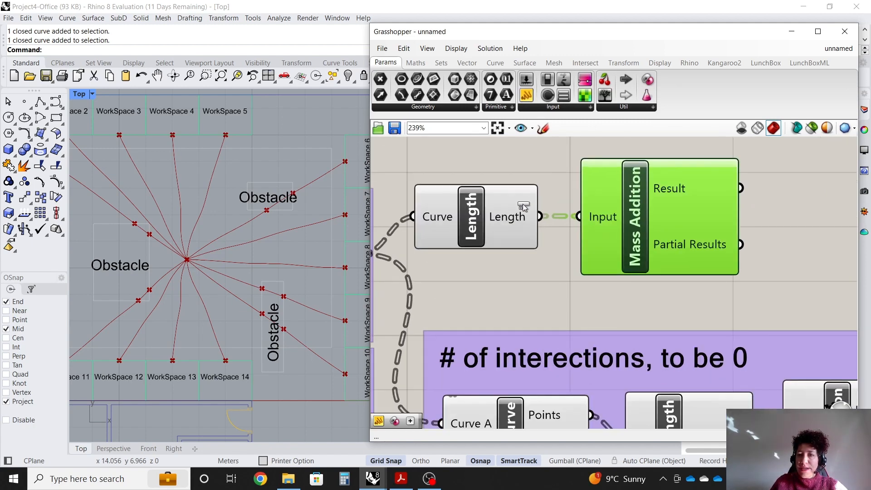
pyautogui.scroll(-2, 410, 214)
pyautogui.click(725, 188)
pyautogui.moveTo(649, 196); pyautogui.dragTo(673, 199)
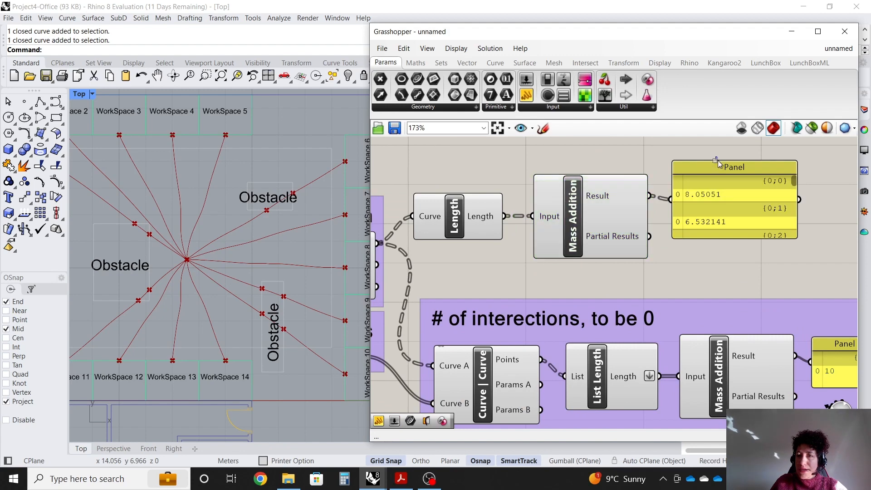
pyautogui.moveTo(725, 164); pyautogui.dragTo(738, 163)
# Flatten the new Mass Addition Result output.
pyautogui.scroll(1, 703, 195)
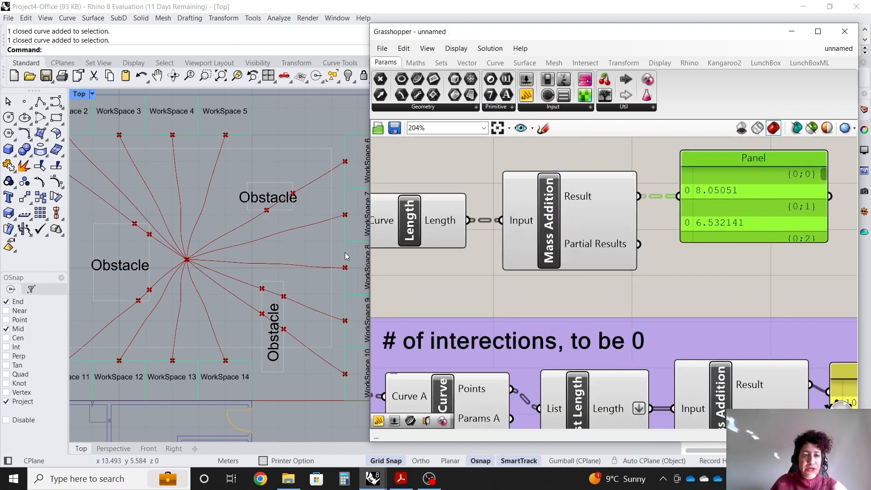
pyautogui.scroll(-1, 344, 252)
pyautogui.moveTo(83, 157); pyautogui.dragTo(103, 180, button='right')
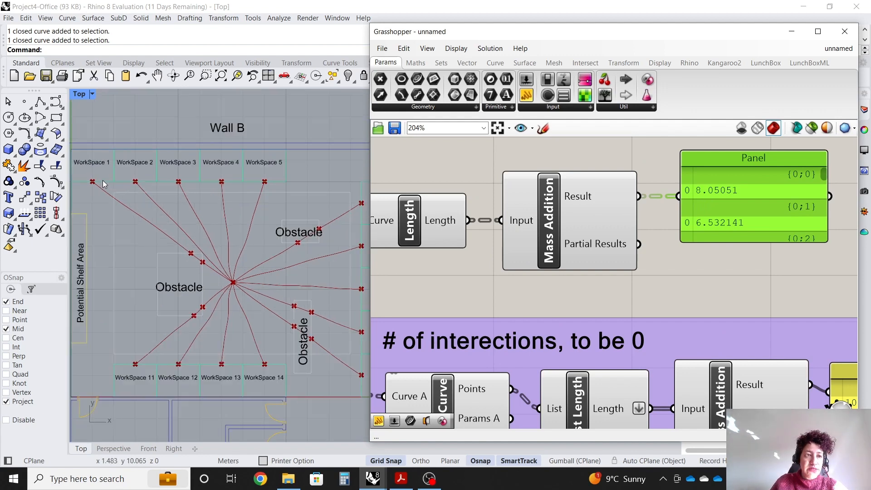
pyautogui.scroll(1, 93, 170)
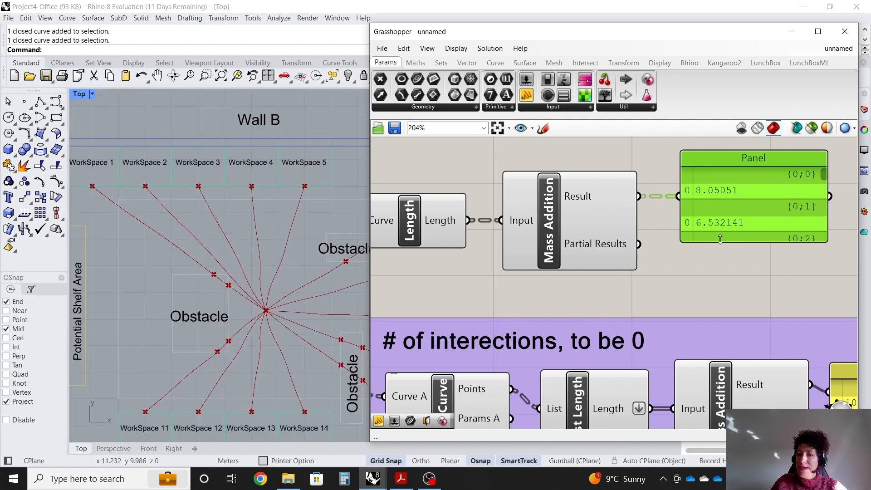
pyautogui.moveTo(719, 239)
pyautogui.mouseDown()
pyautogui.moveTo(718, 306)
pyautogui.moveTo(718, 247)
pyautogui.mouseUp()
pyautogui.click(722, 264)
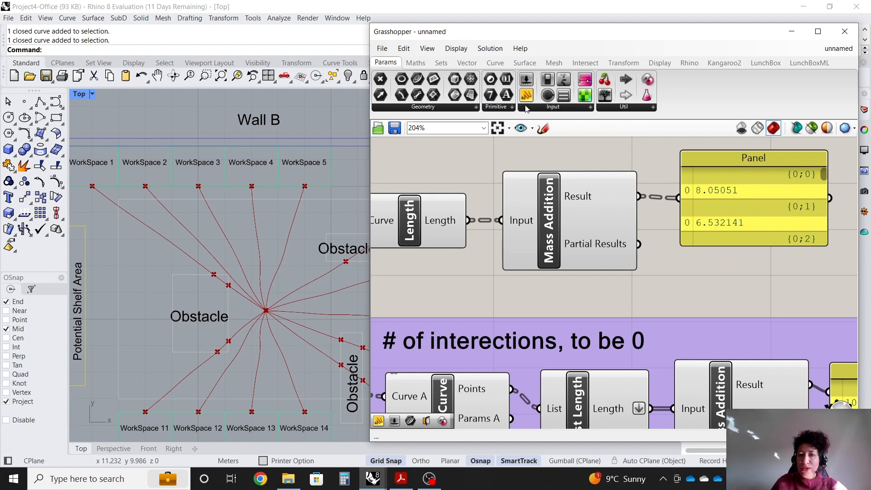
pyautogui.rightClick(588, 196)
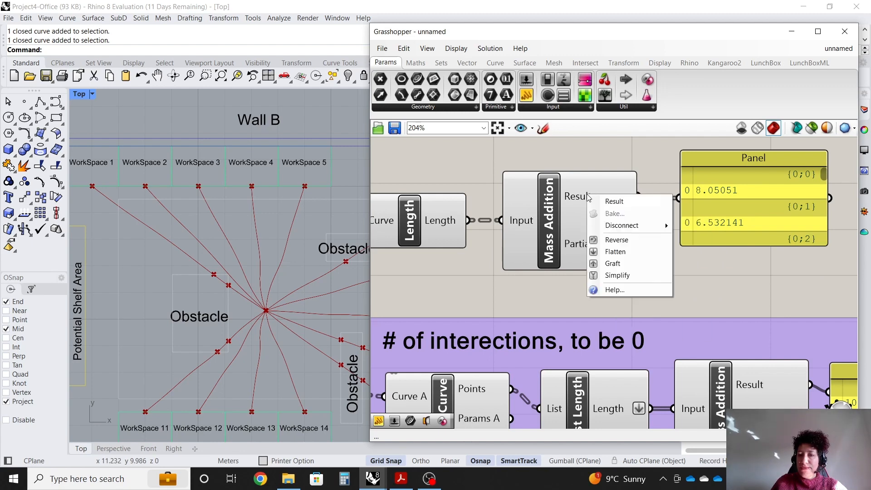
pyautogui.click(626, 253)
# Delete the panel attached to the Mass Addition Result.
pyautogui.scroll(-3, 712, 220)
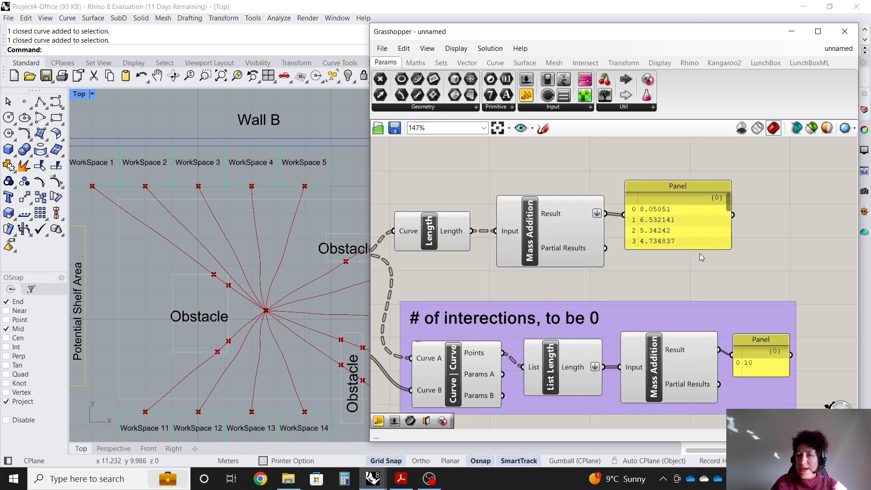
pyautogui.moveTo(697, 247)
pyautogui.mouseDown()
pyautogui.moveTo(697, 270)
pyautogui.moveTo(697, 252)
pyautogui.mouseUp()
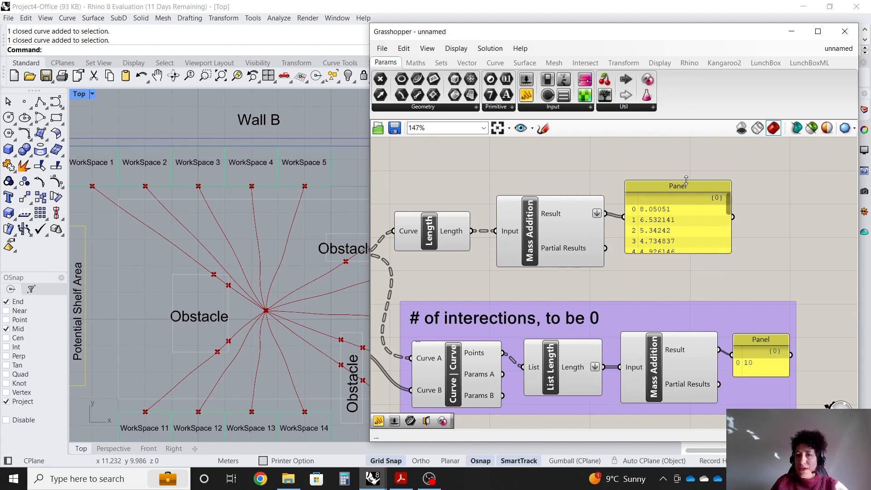
pyautogui.click(697, 190)
pyautogui.press('Delete')
# Add a second Mass Addition fed by the first one's Result, and attach a new Panel to its Result.
pyautogui.scroll(1, 694, 195)
pyautogui.doubleClick(671, 209)
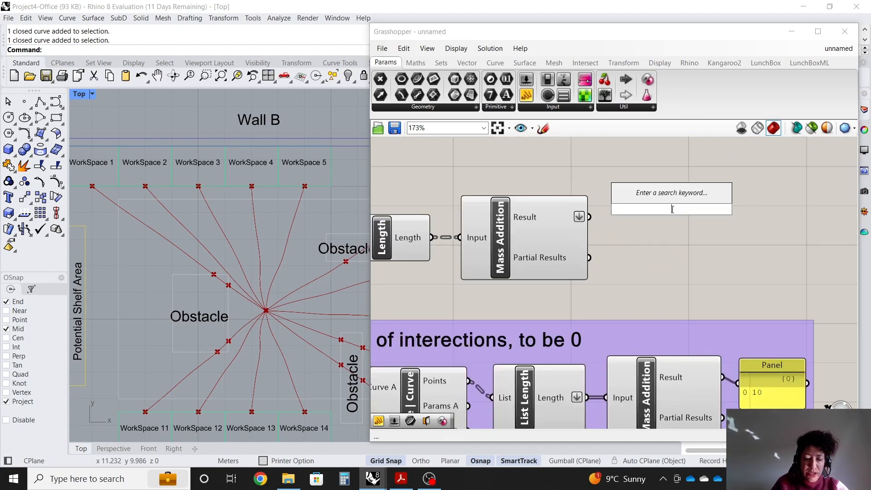
pyautogui.write('mass')
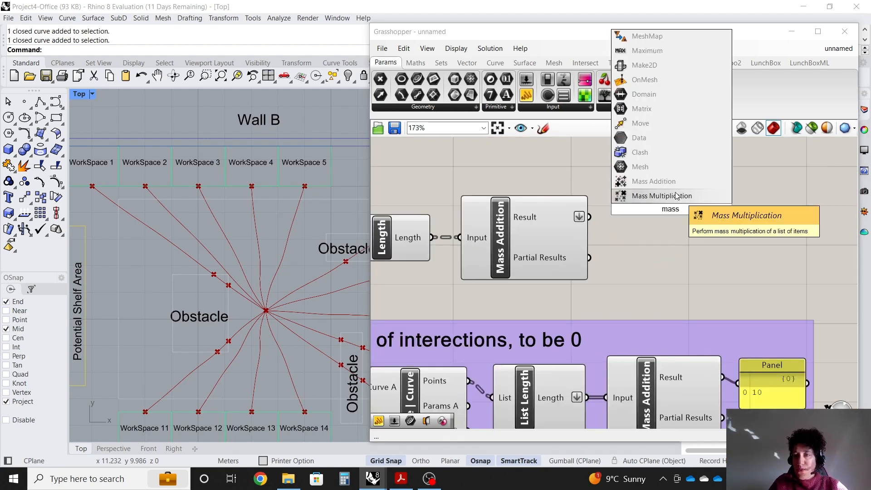
pyautogui.click(653, 181)
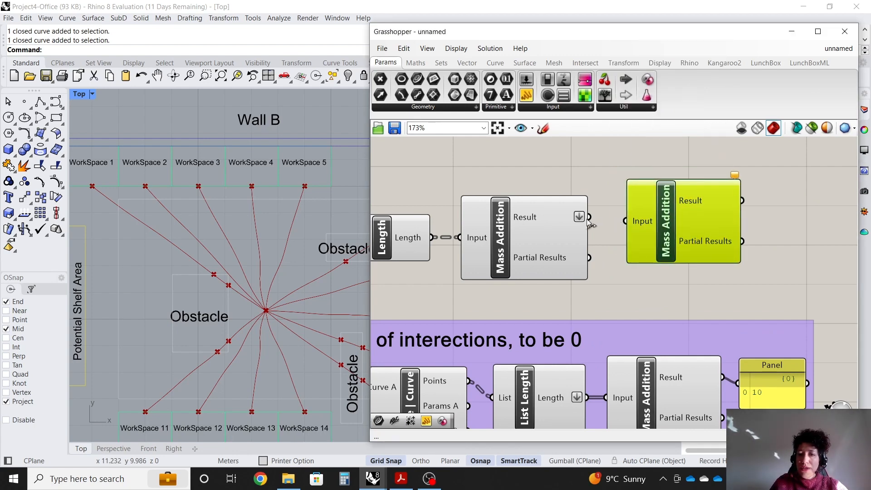
pyautogui.moveTo(588, 219); pyautogui.dragTo(647, 220)
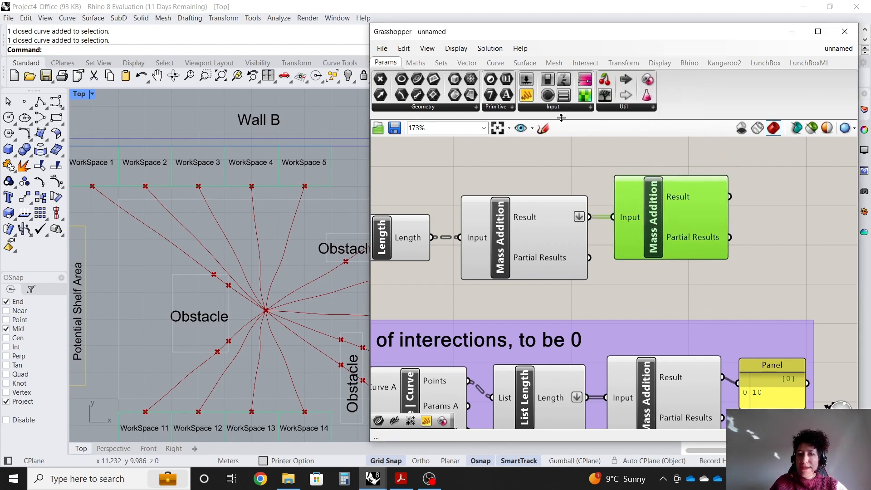
pyautogui.moveTo(842, 213); pyautogui.dragTo(841, 209)
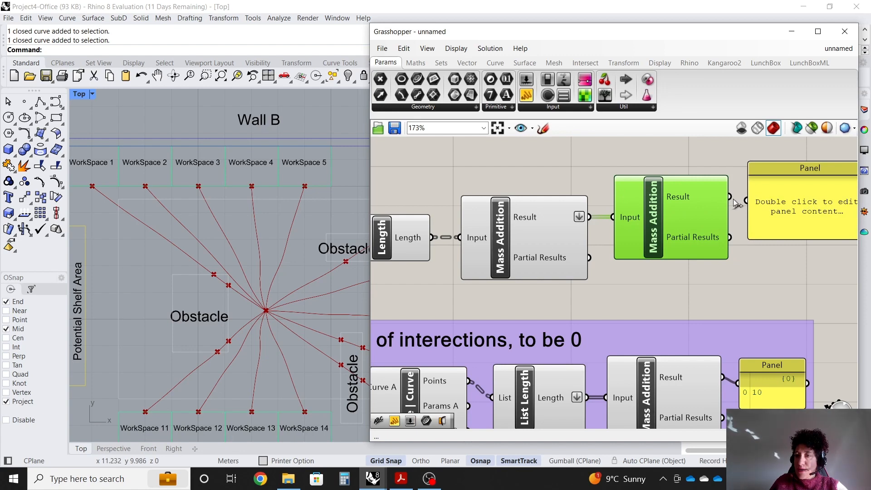
# Connect the second Mass Addition's Result to the new Panel and resize the panel.
pyautogui.moveTo(729, 196); pyautogui.dragTo(746, 200)
pyautogui.moveTo(832, 228); pyautogui.dragTo(806, 229, button='right')
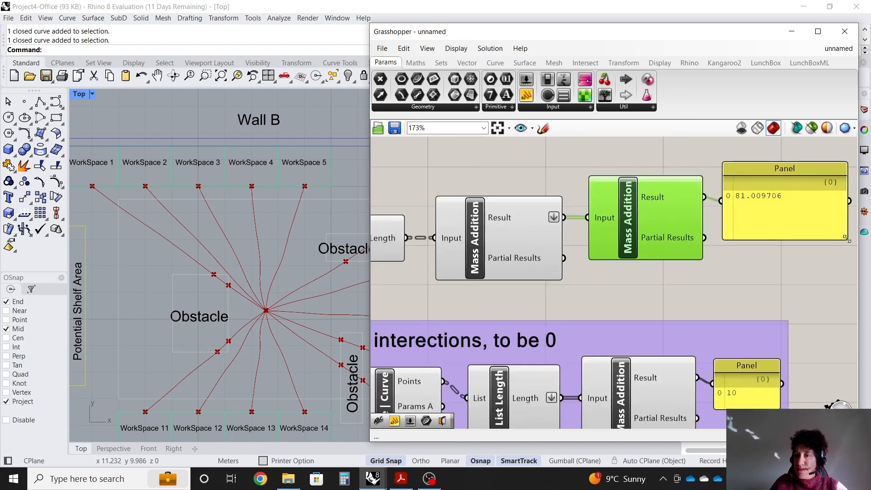
pyautogui.scroll(1, 844, 241)
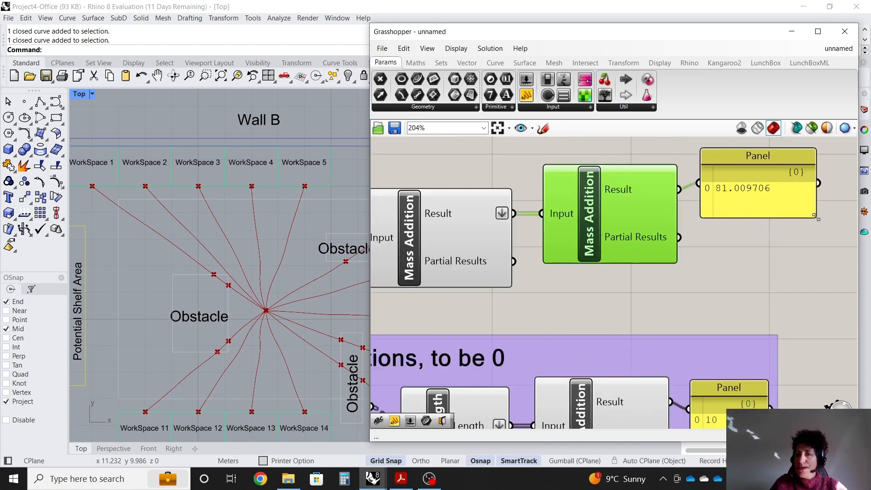
pyautogui.click(748, 166)
pyautogui.click(774, 240)
pyautogui.scroll(-2, 776, 247)
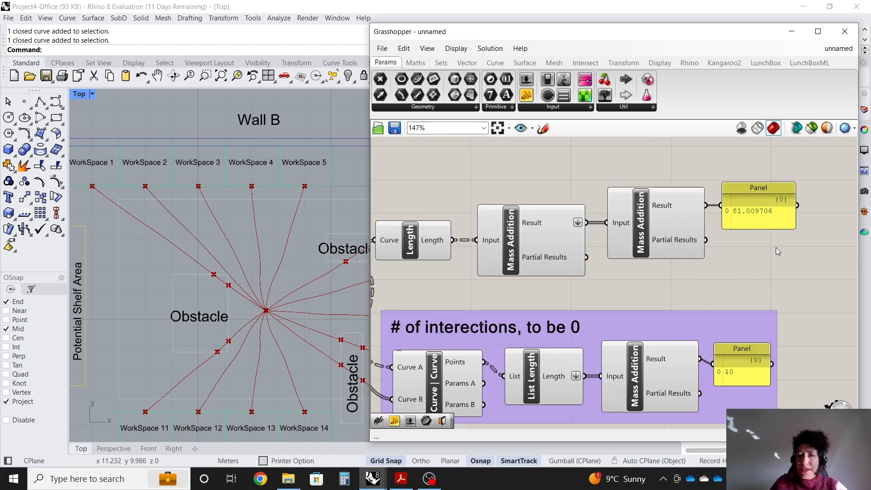
pyautogui.scroll(1, 726, 218)
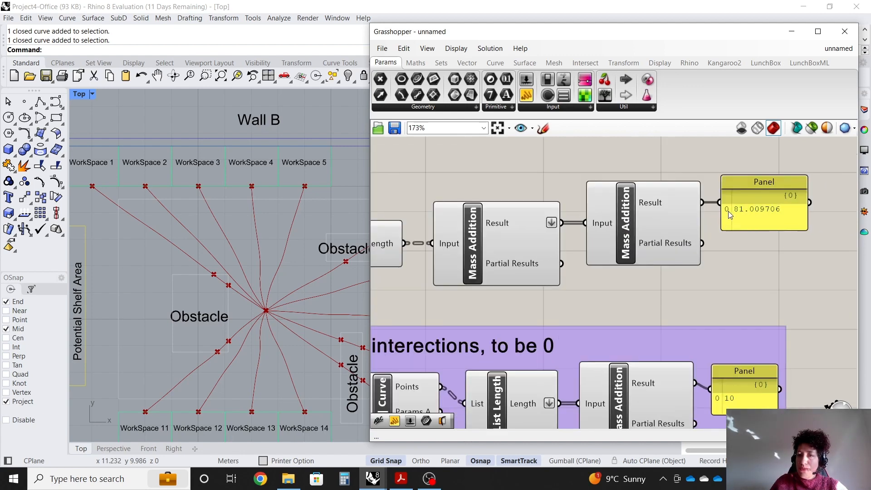
pyautogui.scroll(-1, 791, 214)
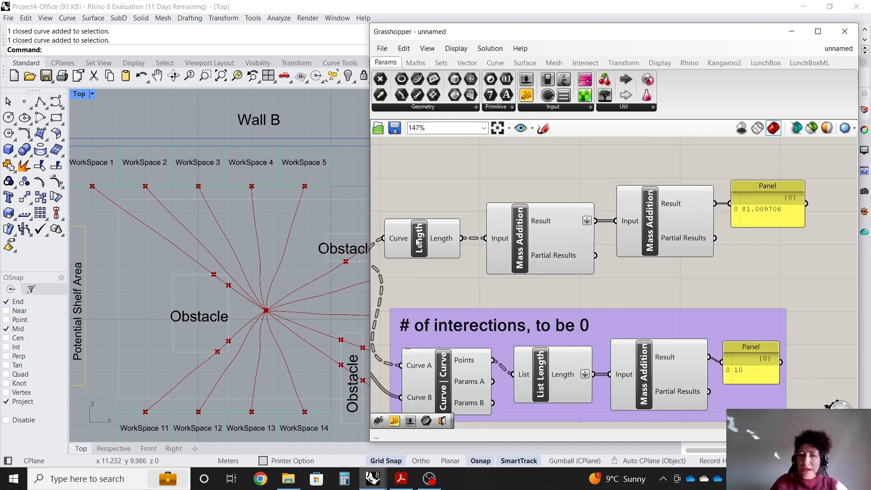
# Add a Scribble above the length components reading "Total path length, to be minimized".
pyautogui.moveTo(417, 242); pyautogui.dragTo(422, 242)
pyautogui.click(464, 186)
pyautogui.doubleClick(463, 184)
pyautogui.write('scr')
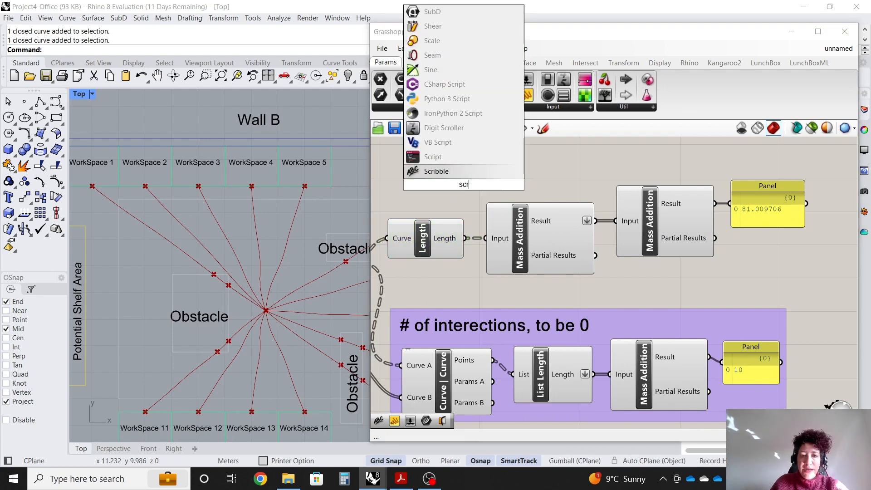
pyautogui.press('Return')
pyautogui.doubleClick(466, 179)
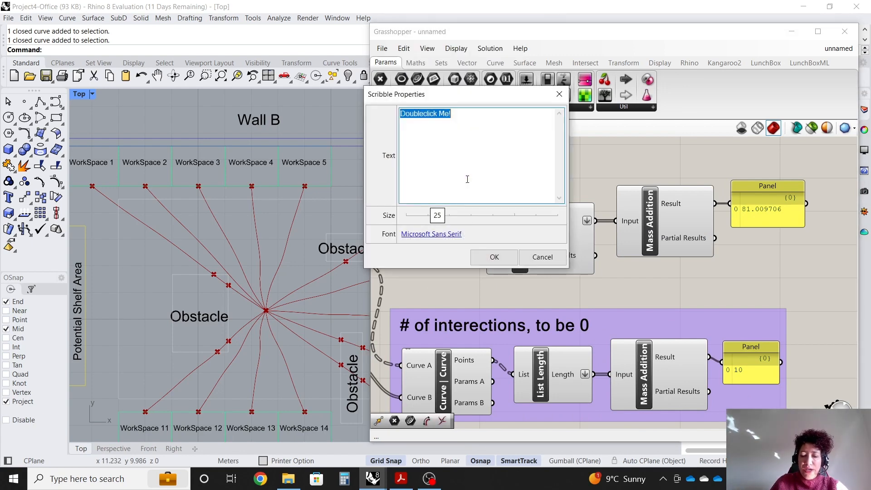
pyautogui.write('Total path leng')
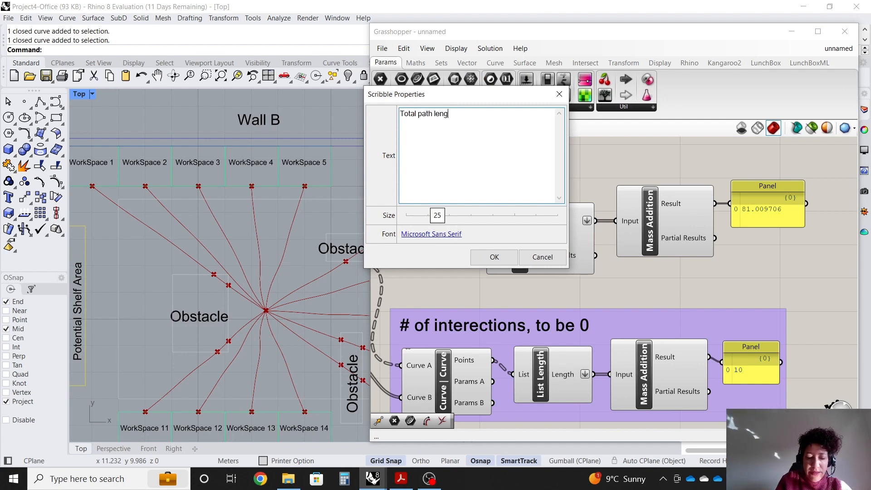
pyautogui.write('th')
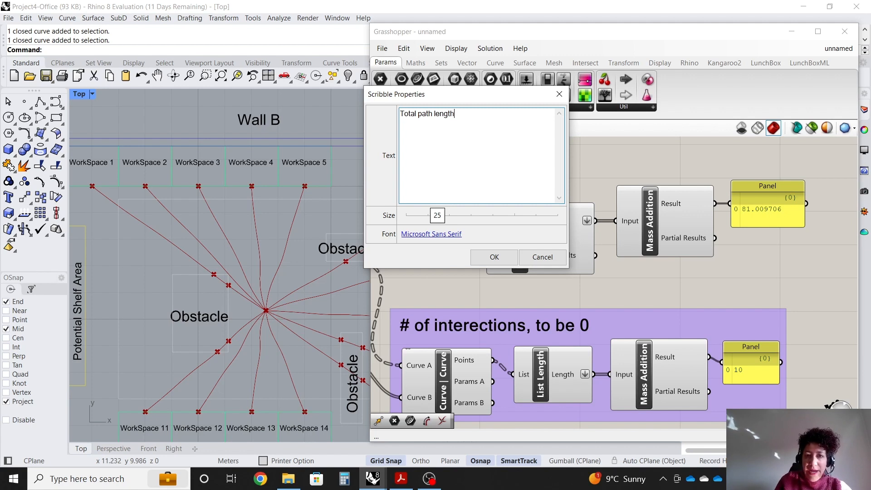
pyautogui.write(', to be min')
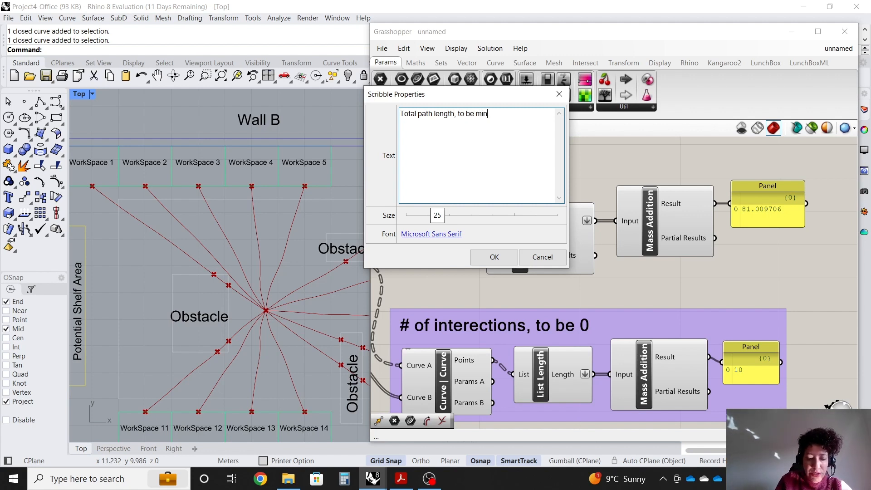
pyautogui.write('imized')
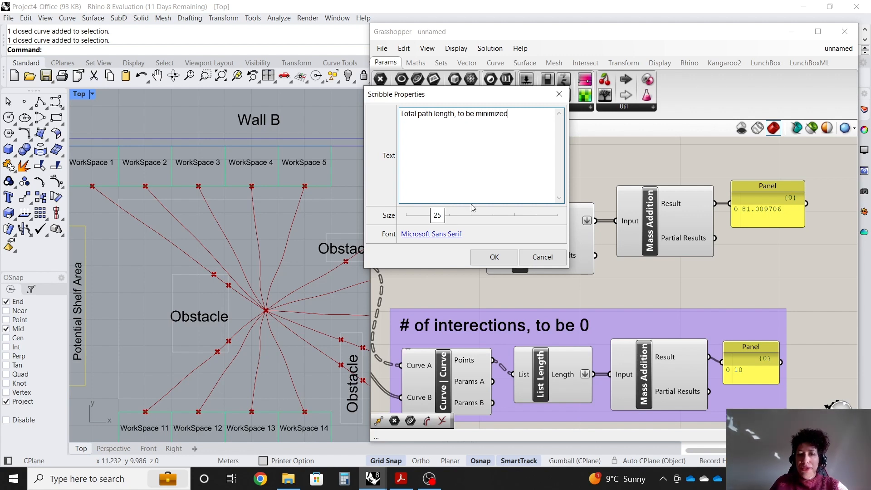
pyautogui.click(504, 252)
# Move the scribble and group it together with the Length, Mass Addition and Panel components.
pyautogui.moveTo(518, 184); pyautogui.dragTo(501, 178)
pyautogui.moveTo(769, 280); pyautogui.dragTo(383, 144)
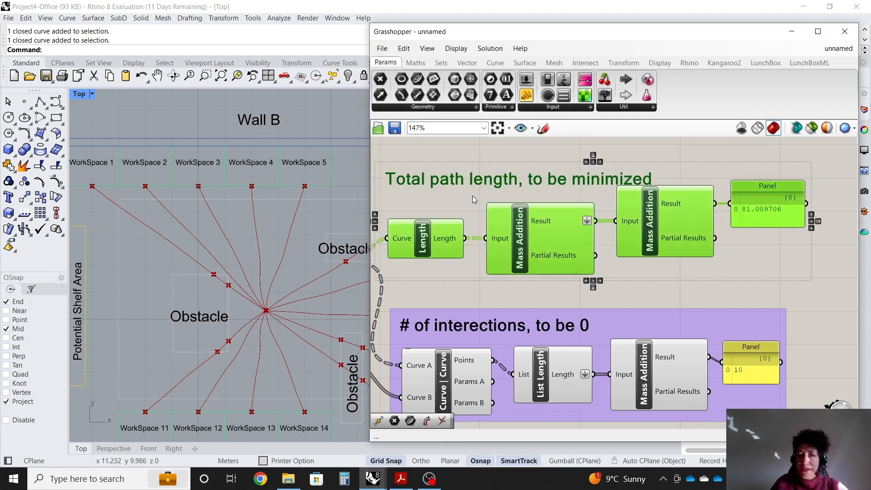
pyautogui.rightClick(472, 195)
pyautogui.click(500, 278)
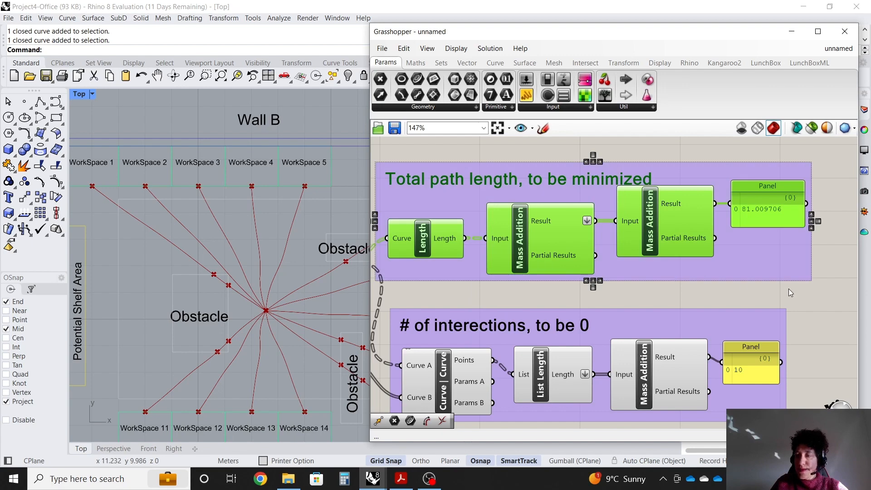
pyautogui.click(810, 290)
# Tidy the layout by repositioning both result panels and the second Mass Addition inside their groups.
pyautogui.moveTo(774, 192); pyautogui.dragTo(772, 183)
pyautogui.moveTo(685, 227); pyautogui.dragTo(682, 244)
pyautogui.moveTo(740, 350); pyautogui.dragTo(751, 379)
pyautogui.click(822, 343)
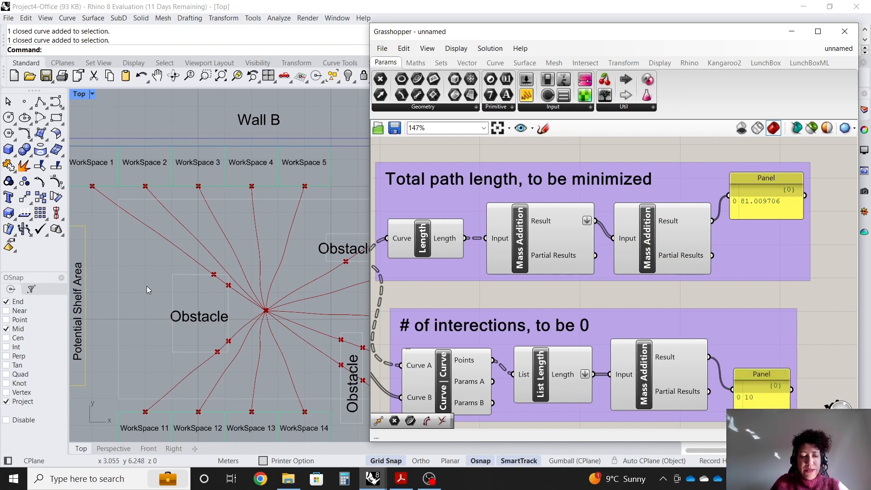
# Turn off the preview of the workspace Point parameter.
pyautogui.scroll(-3, 144, 283)
pyautogui.scroll(-2, 254, 290)
pyautogui.scroll(1, 175, 272)
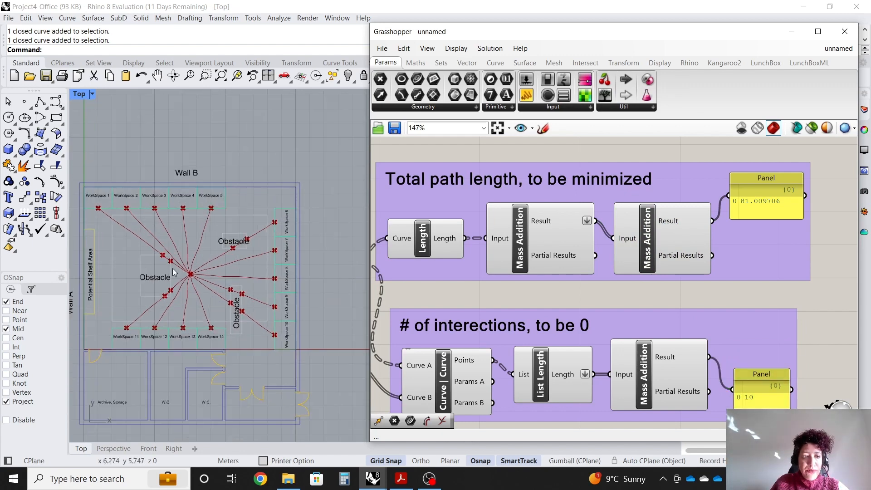
pyautogui.moveTo(370, 257); pyautogui.dragTo(304, 255)
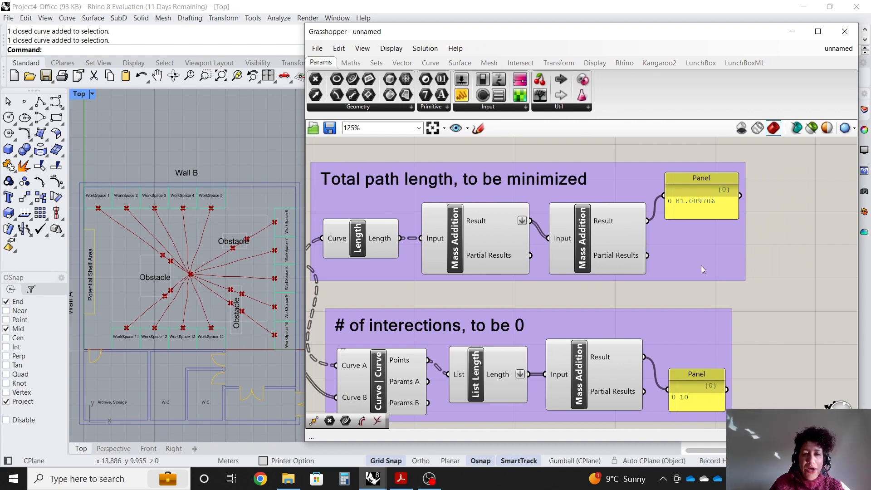
pyautogui.scroll(-5, 701, 267)
pyautogui.scroll(8, 465, 201)
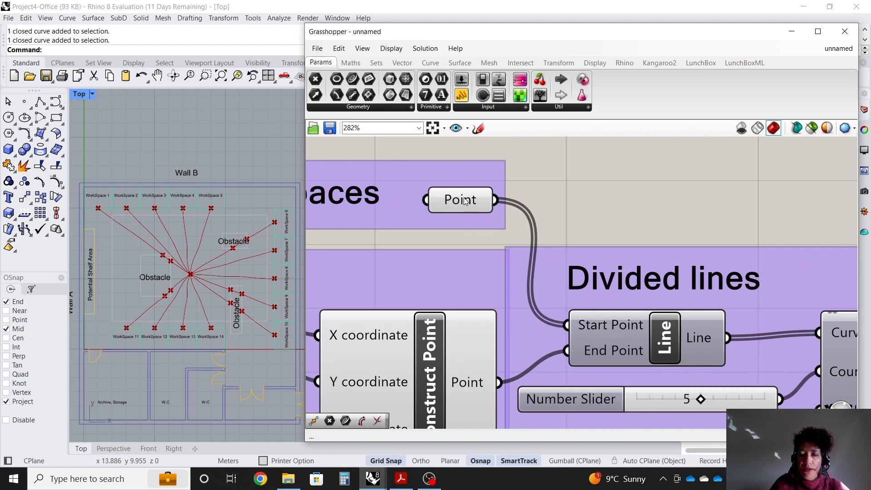
pyautogui.rightClick(465, 201)
pyautogui.click(494, 221)
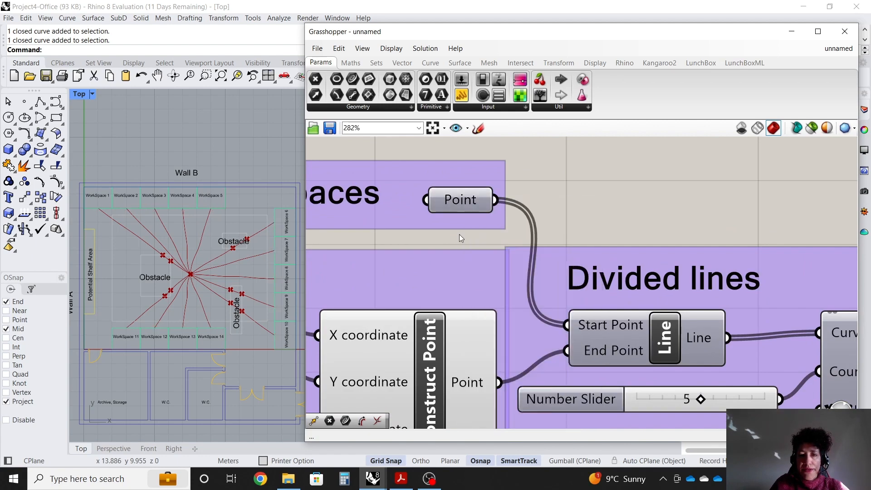
# Place a Galapagos component on the canvas to the right of the total path length group.
pyautogui.scroll(-7, 406, 212)
pyautogui.scroll(8, 635, 332)
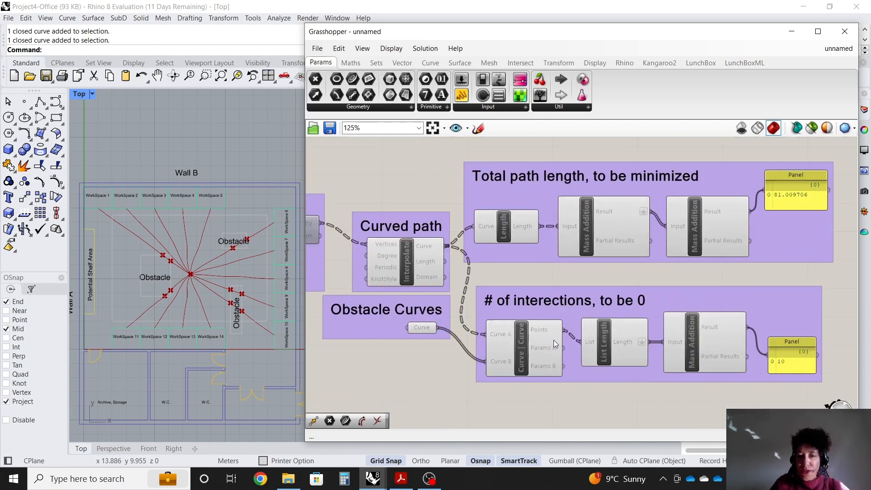
pyautogui.scroll(1, 229, 280)
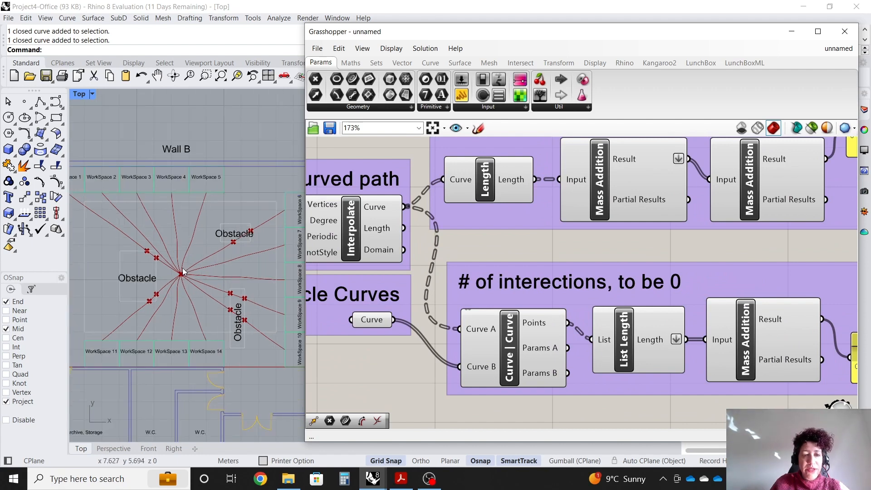
pyautogui.scroll(-2, 529, 326)
pyautogui.scroll(1, 832, 258)
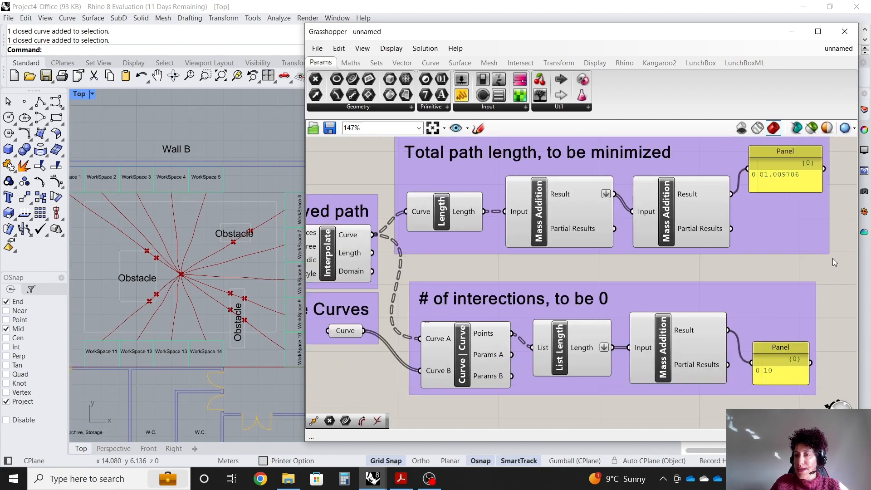
pyautogui.scroll(1, 192, 283)
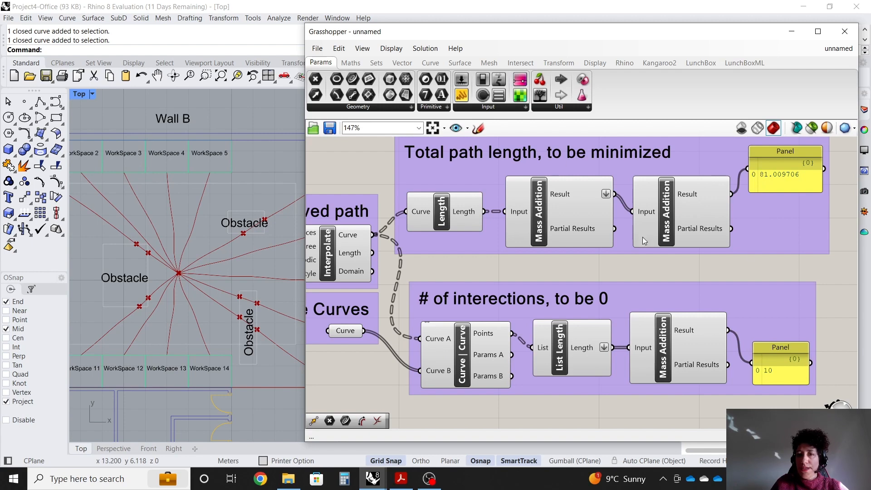
pyautogui.scroll(-4, 777, 244)
pyautogui.scroll(4, 609, 196)
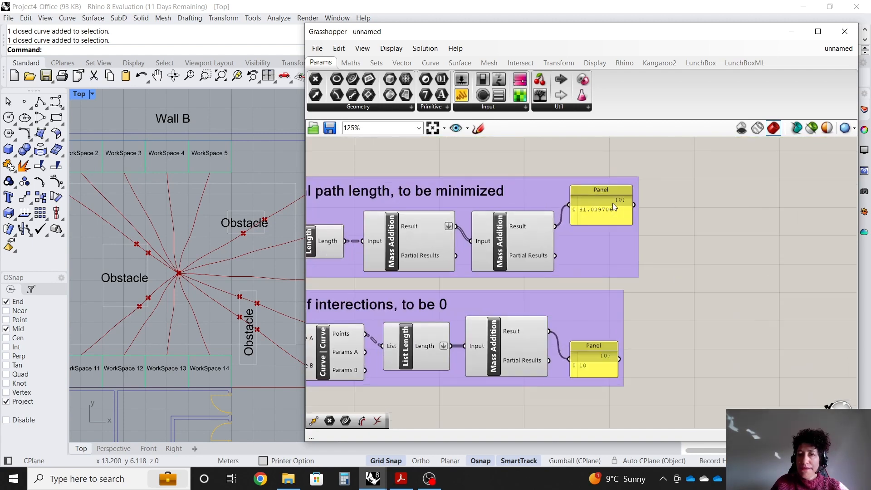
pyautogui.click(587, 108)
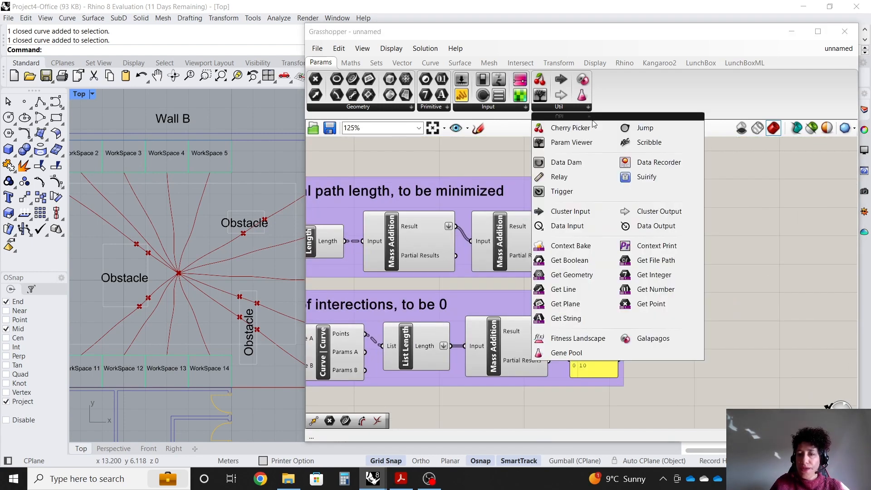
pyautogui.click(640, 336)
pyautogui.click(740, 177)
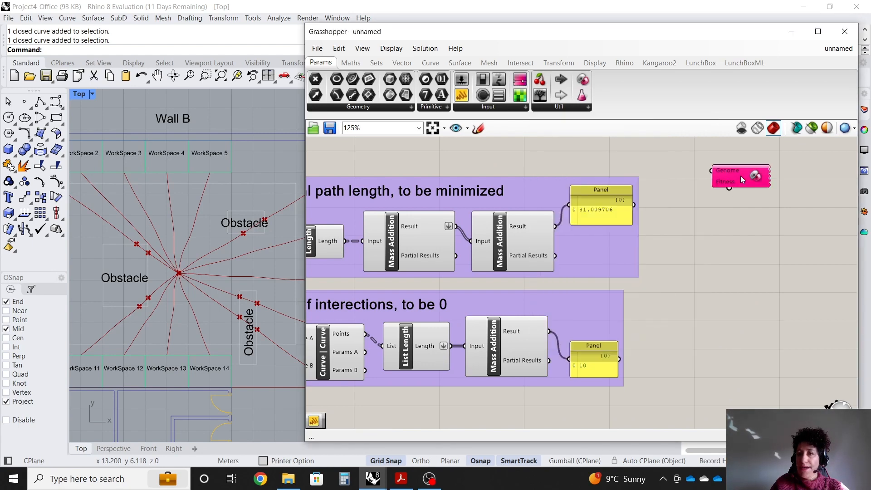
# Reposition the Galapagos component next to the total path length panel.
pyautogui.scroll(-1, 744, 305)
pyautogui.scroll(1, 751, 254)
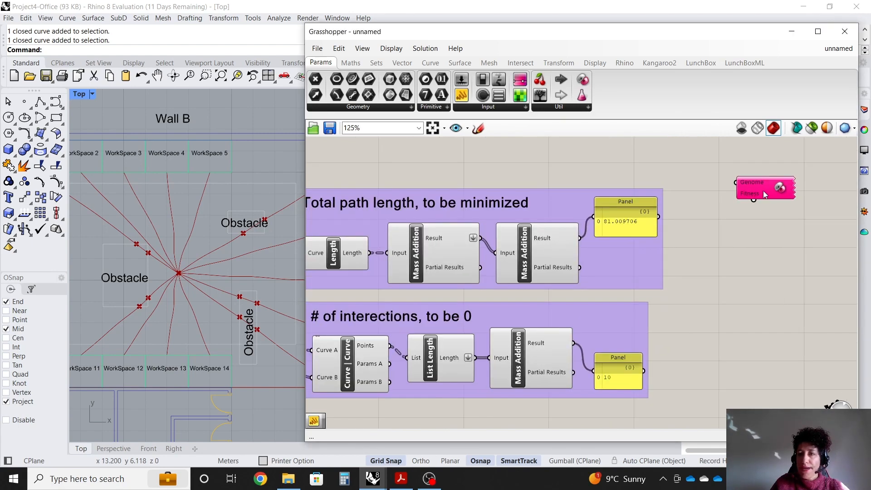
pyautogui.moveTo(763, 190); pyautogui.dragTo(738, 168)
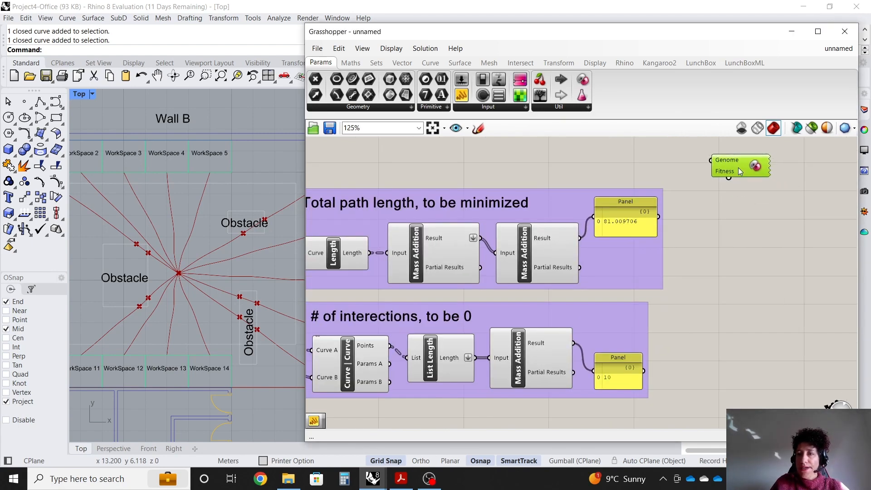
pyautogui.click(767, 262)
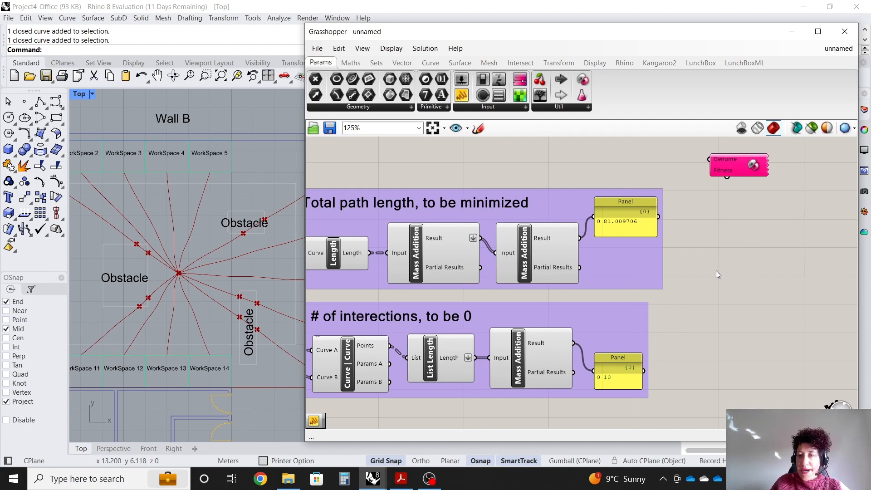
pyautogui.scroll(1, 720, 257)
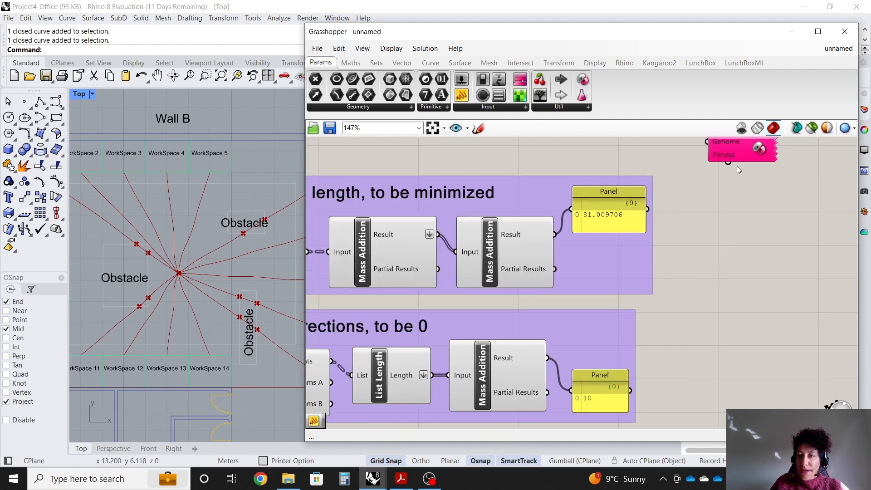
pyautogui.moveTo(734, 156); pyautogui.dragTo(725, 216)
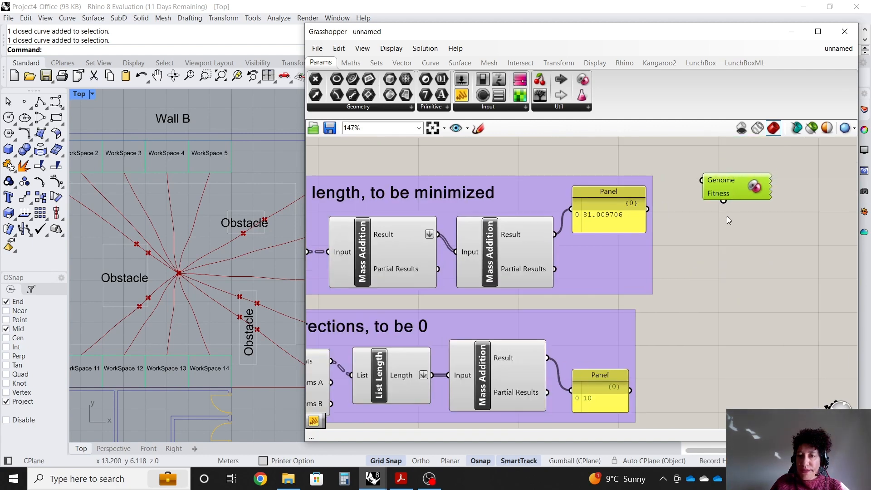
pyautogui.click(689, 322)
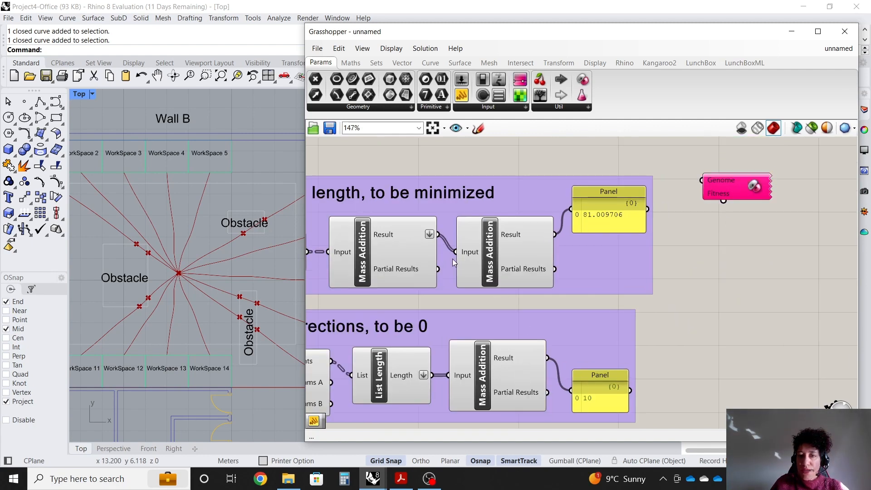
# Select each final Mass Addition component in turn to inspect the two results.
pyautogui.click(493, 247)
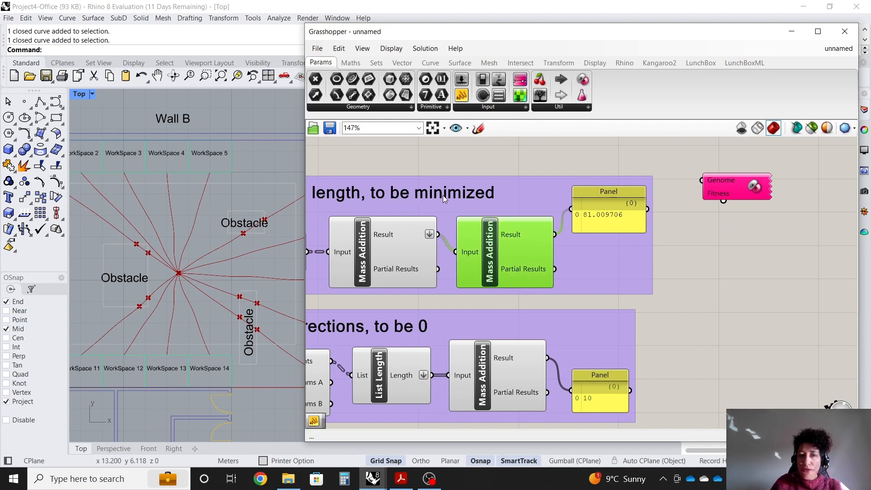
pyautogui.click(653, 306)
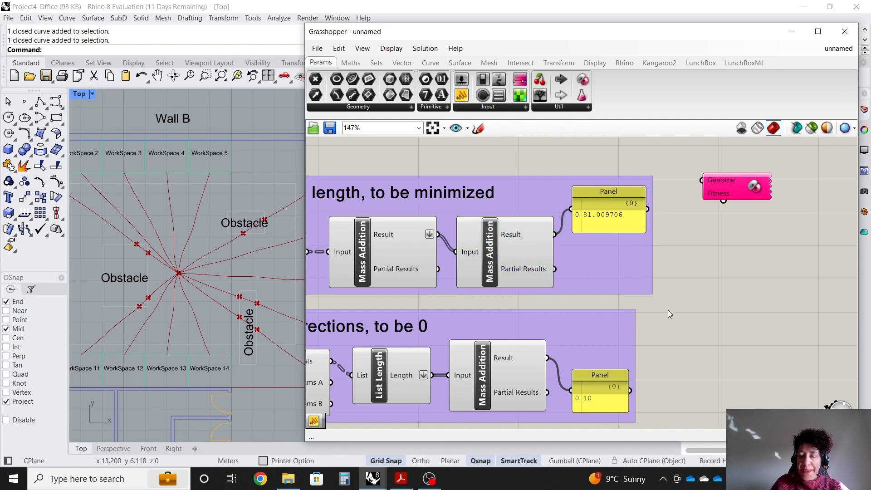
pyautogui.click(485, 368)
pyautogui.click(667, 358)
pyautogui.scroll(1, 662, 381)
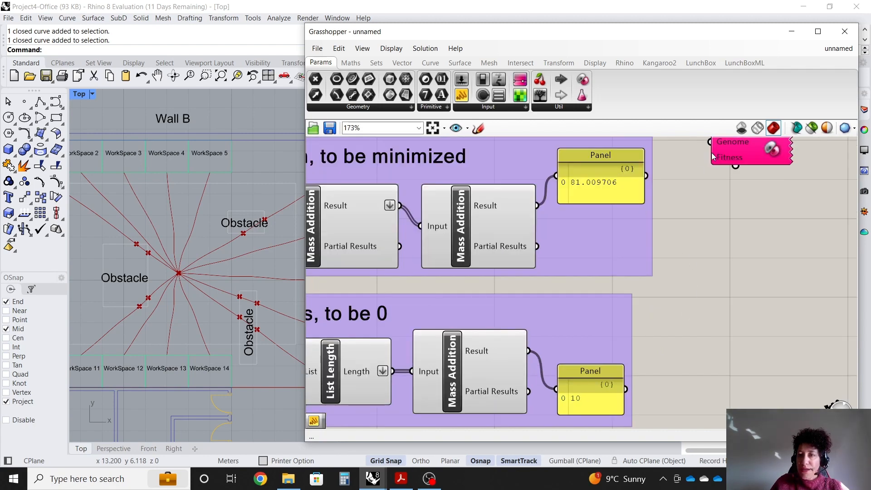
# Add an Addition component summing the total path length result and the intersection count result.
pyautogui.scroll(-1, 483, 247)
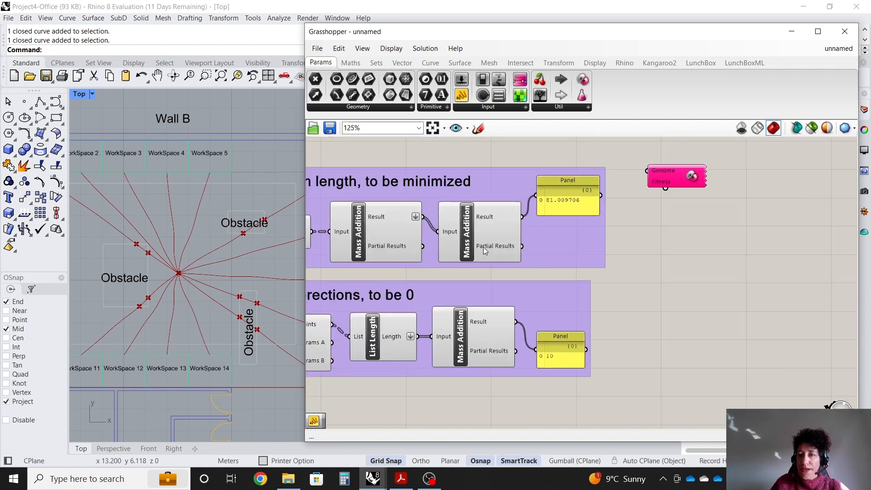
pyautogui.scroll(1, 624, 247)
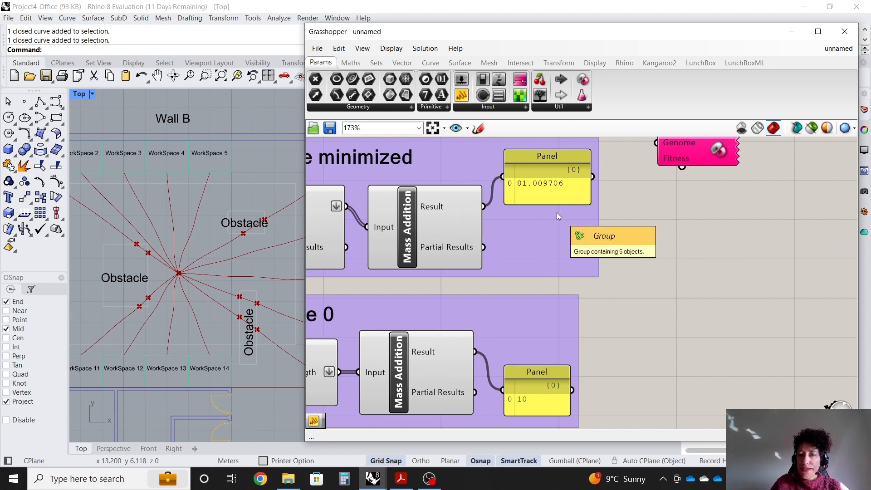
pyautogui.doubleClick(678, 236)
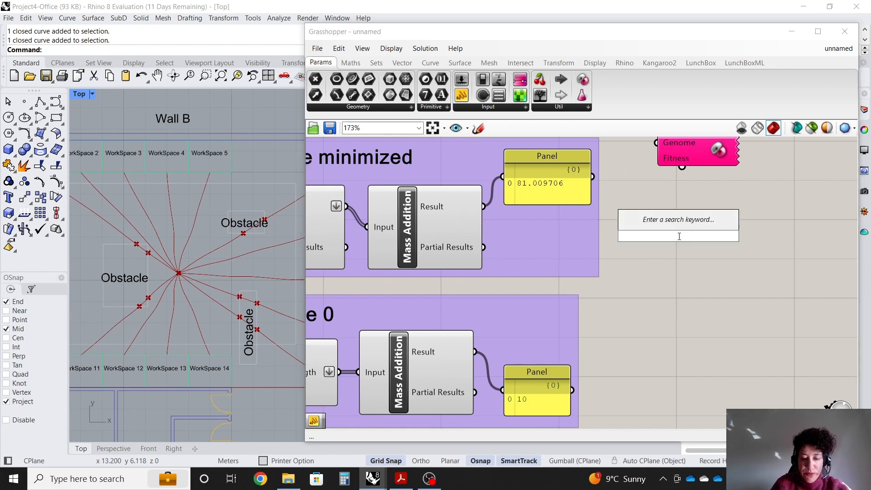
pyautogui.write('Addition')
pyautogui.press('Return')
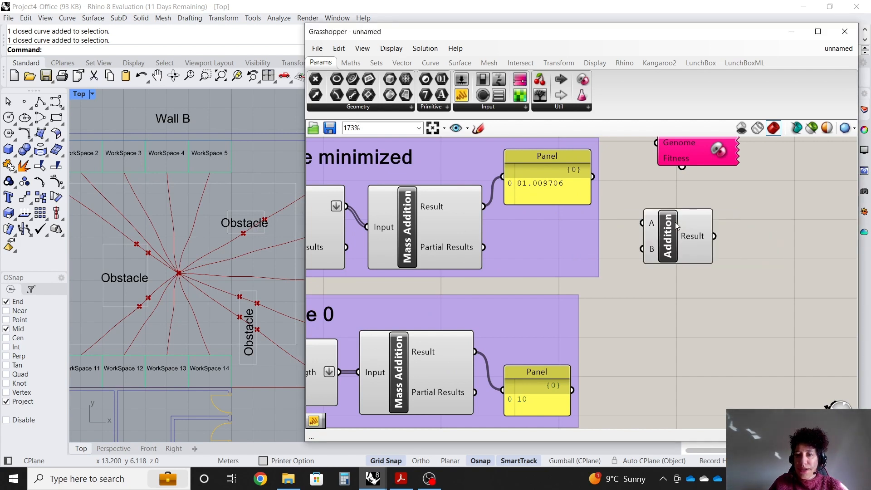
pyautogui.moveTo(483, 206); pyautogui.dragTo(642, 222)
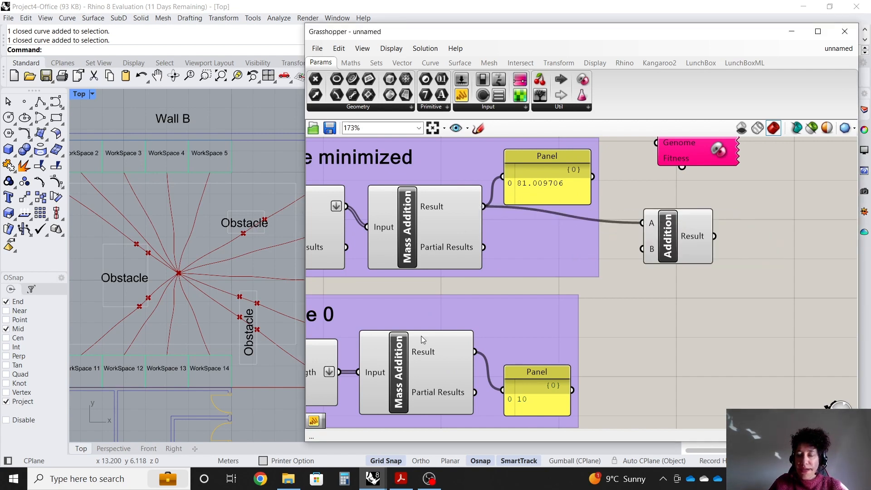
pyautogui.moveTo(475, 351); pyautogui.dragTo(647, 270)
# Add a panel showing the Addition result, resize and place it, and move the Galapagos component beside it.
pyautogui.moveTo(461, 95); pyautogui.dragTo(786, 312)
pyautogui.moveTo(698, 258); pyautogui.dragTo(731, 311)
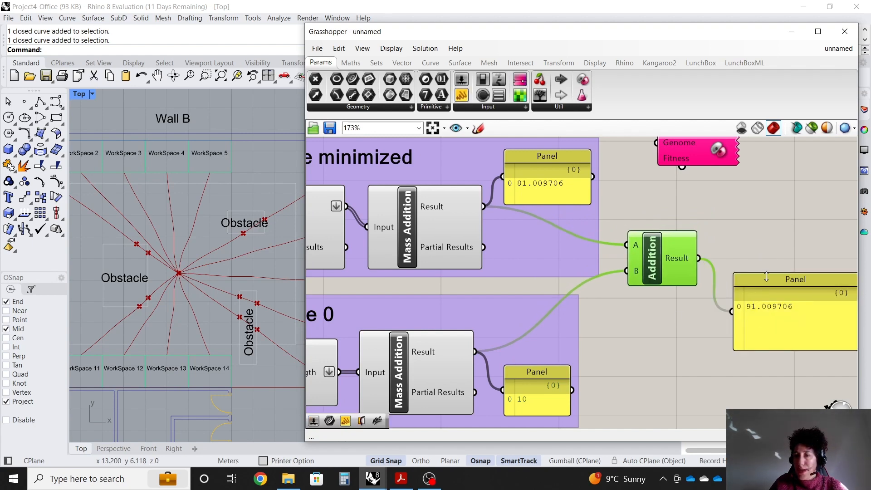
pyautogui.moveTo(760, 281); pyautogui.dragTo(728, 275)
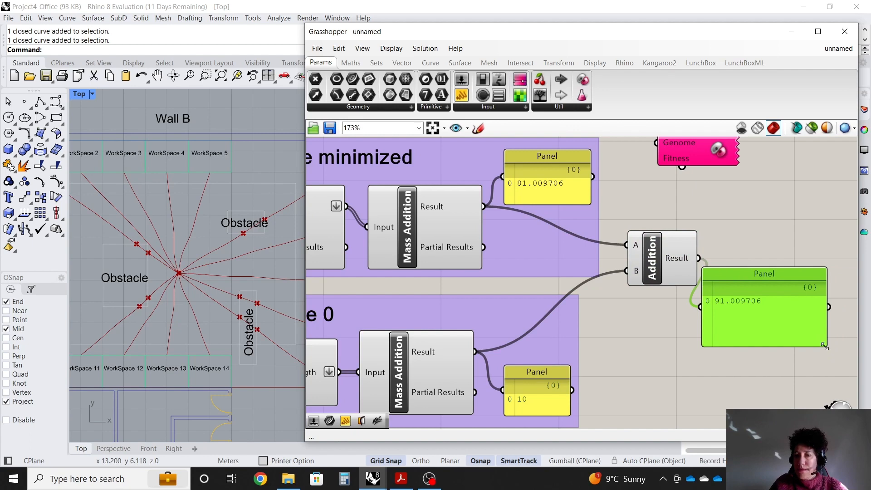
pyautogui.moveTo(824, 344); pyautogui.dragTo(804, 314)
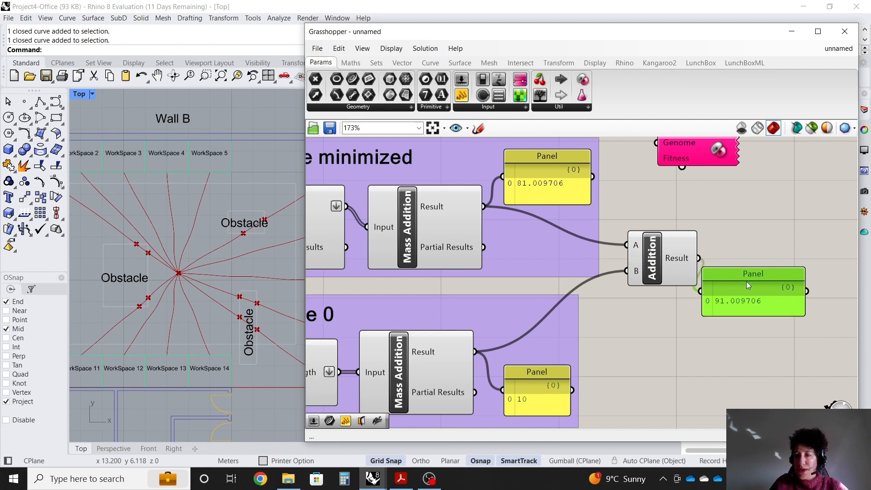
pyautogui.moveTo(746, 281); pyautogui.dragTo(788, 279)
pyautogui.moveTo(694, 147); pyautogui.dragTo(758, 153)
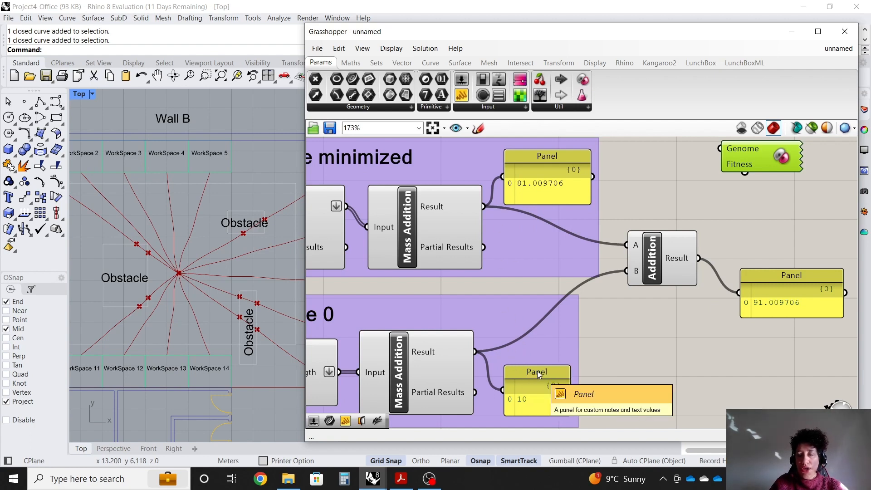
# Move the intersection count panel further right, outside the Mass Addition output area.
pyautogui.scroll(-2, 575, 300)
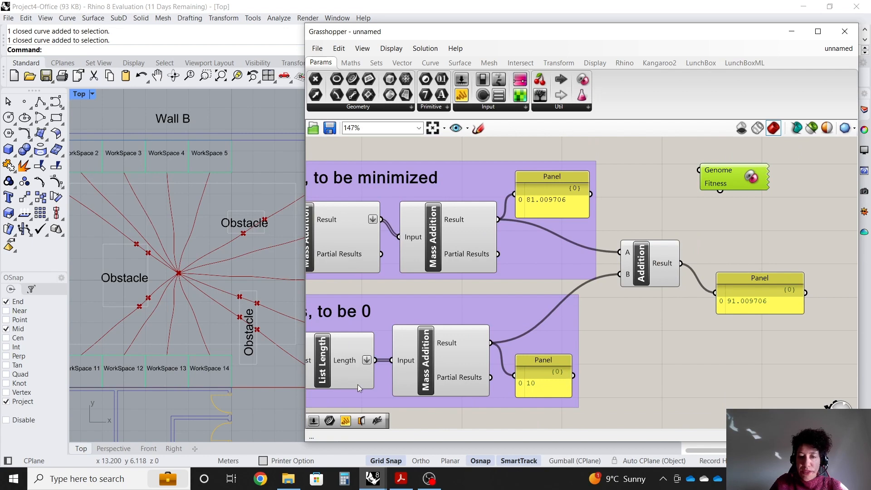
pyautogui.scroll(4, 473, 400)
pyautogui.scroll(-4, 546, 327)
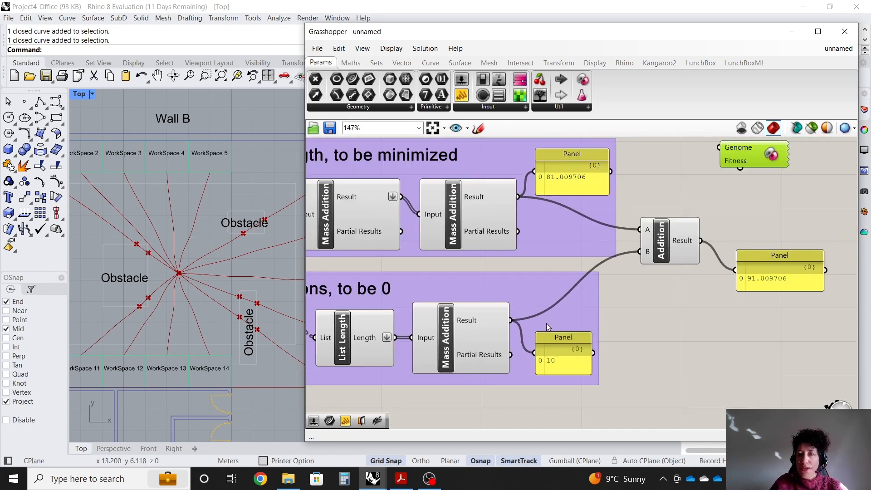
pyautogui.scroll(4, 635, 168)
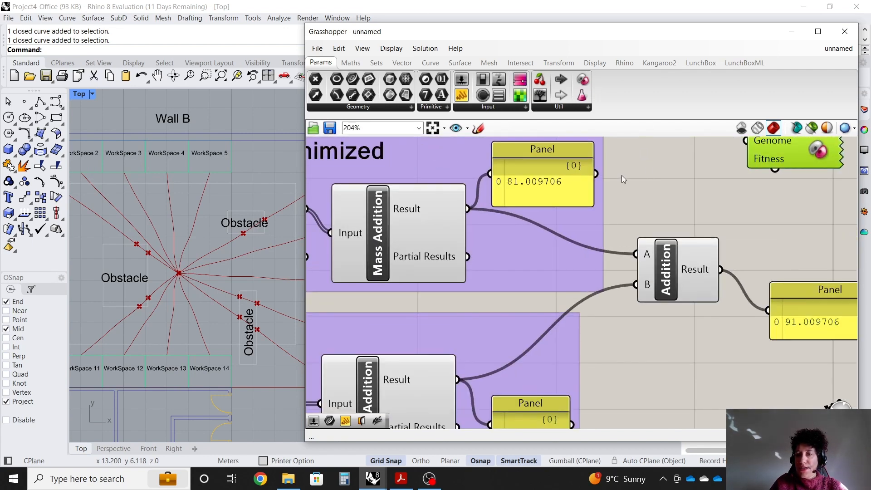
pyautogui.scroll(-1, 619, 175)
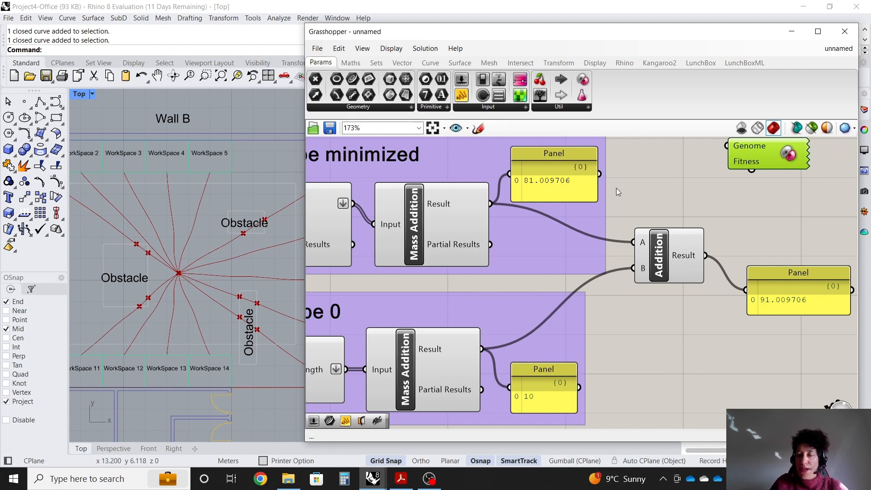
pyautogui.scroll(-2, 588, 230)
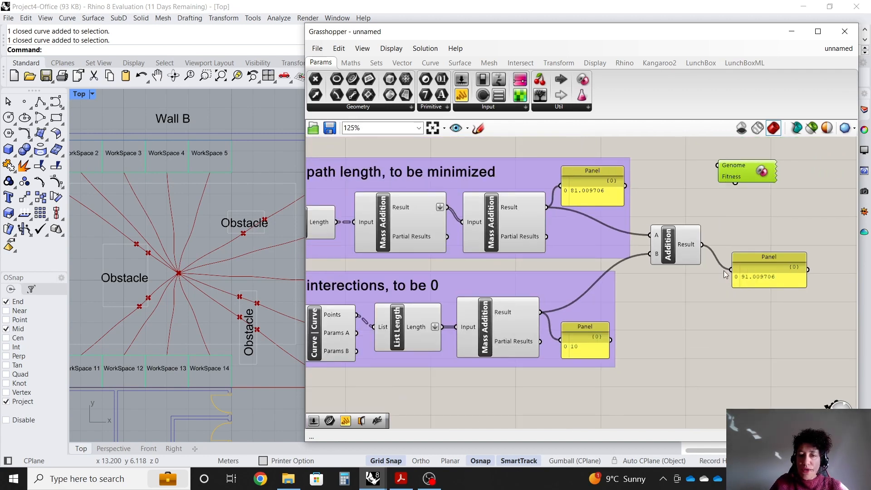
pyautogui.scroll(-1, 435, 272)
pyautogui.scroll(2, 462, 281)
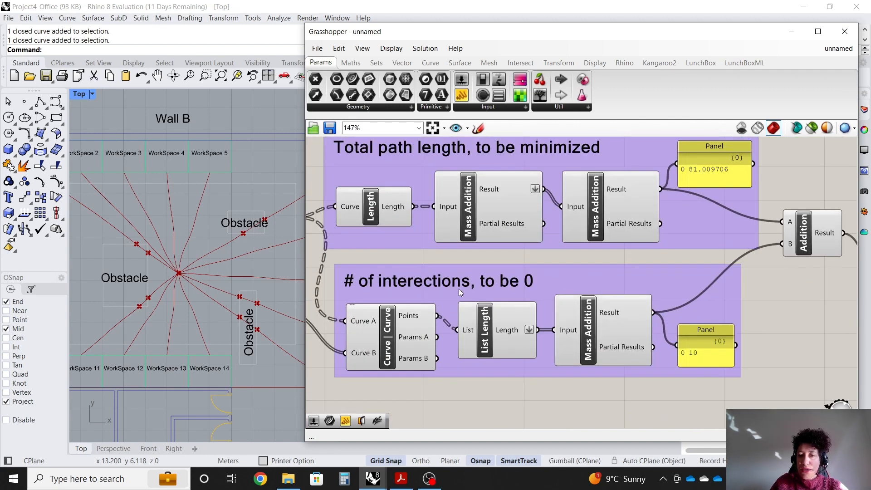
pyautogui.scroll(-1, 443, 294)
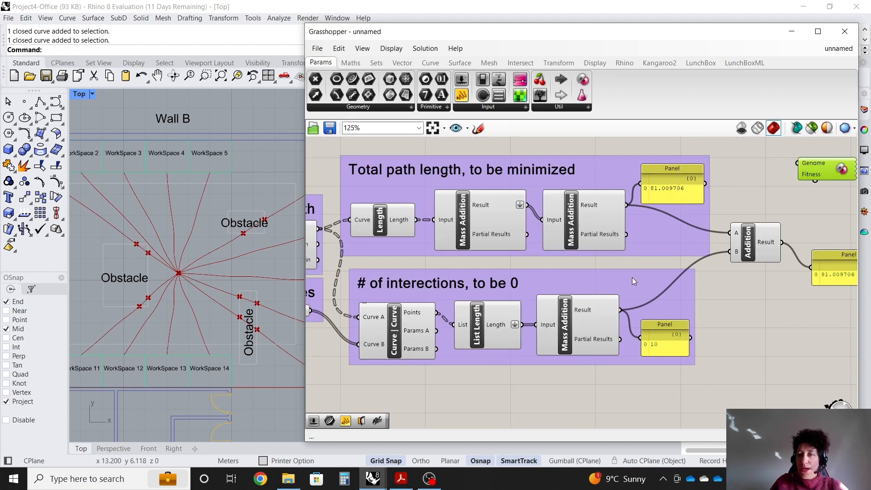
pyautogui.scroll(2, 838, 231)
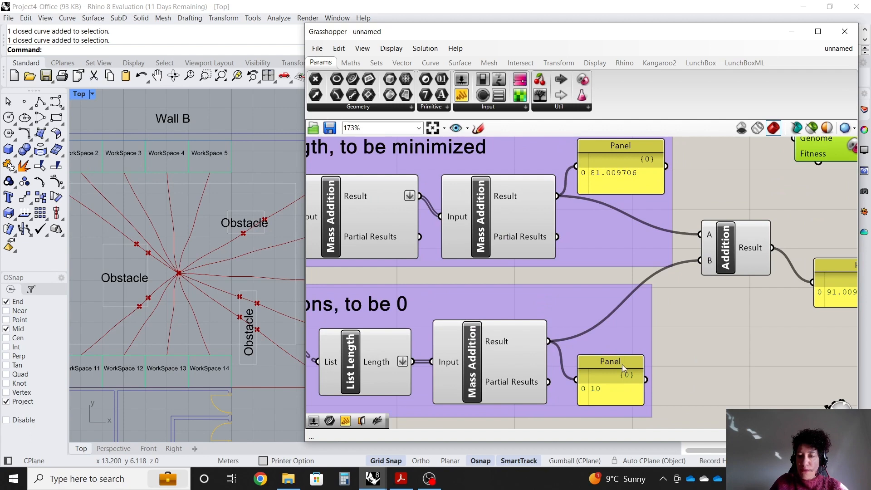
pyautogui.moveTo(622, 364); pyautogui.dragTo(699, 363)
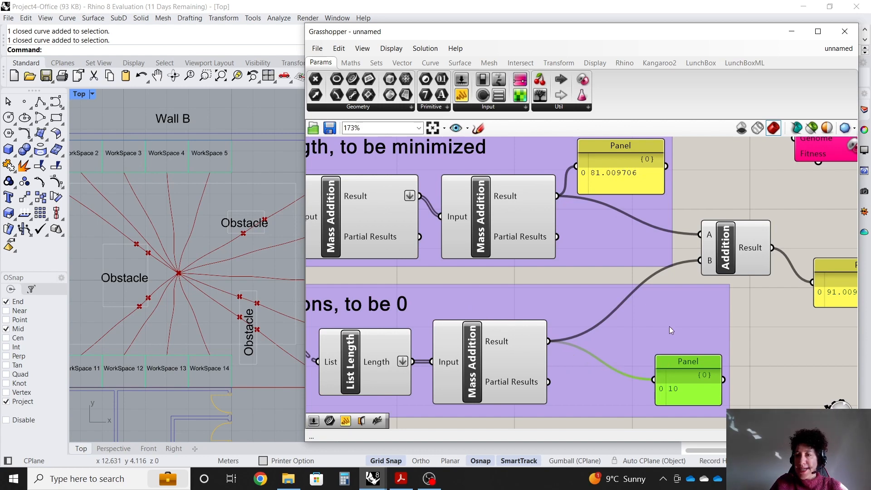
# Place a Multiplication component below the intersection count group.
pyautogui.scroll(-4, 453, 281)
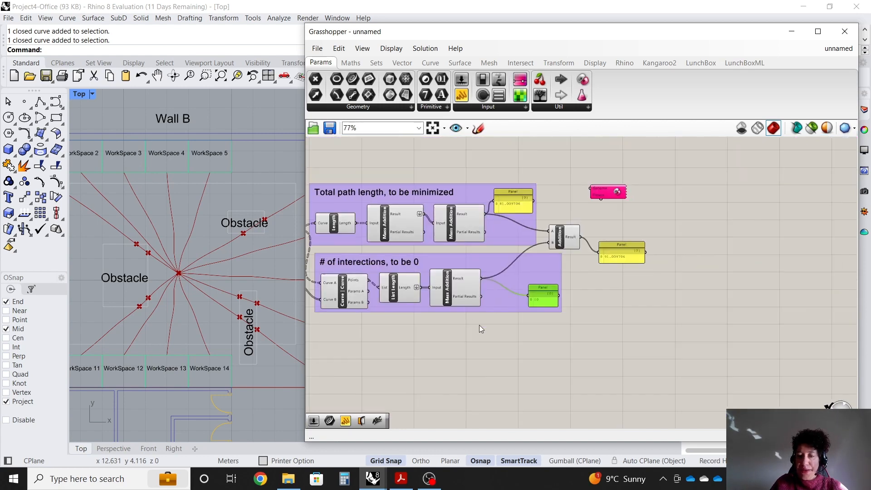
pyautogui.scroll(4, 486, 323)
pyautogui.click(539, 331)
pyautogui.doubleClick(539, 331)
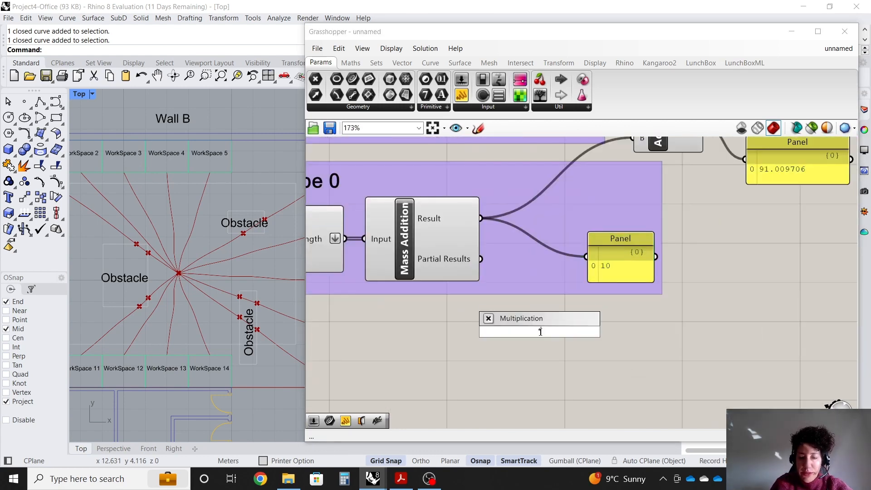
pyautogui.press('Return')
pyautogui.moveTo(536, 336); pyautogui.dragTo(549, 344)
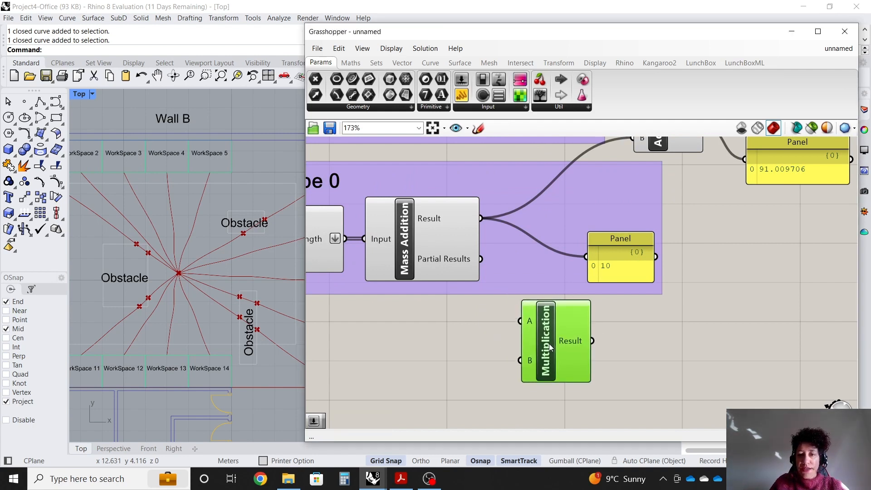
# Multiply the intersection count by a Number Slider set to 1000.
pyautogui.moveTo(483, 222); pyautogui.dragTo(511, 317)
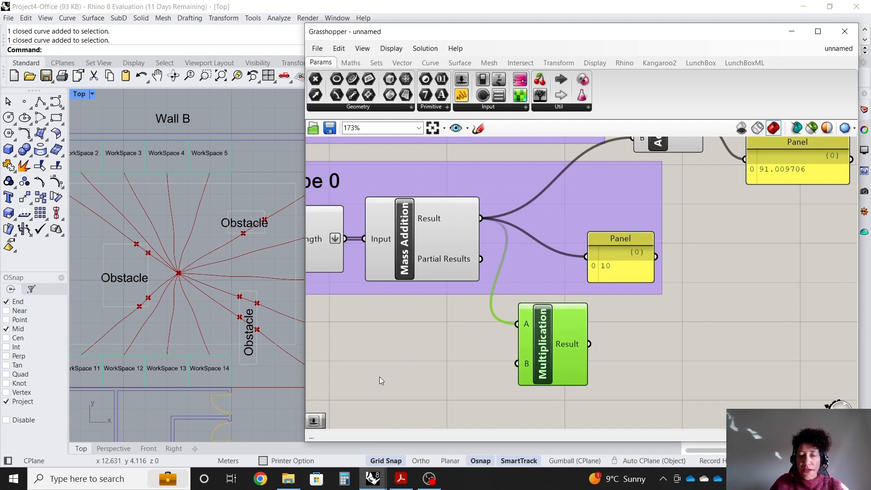
pyautogui.doubleClick(388, 369)
pyautogui.write('100')
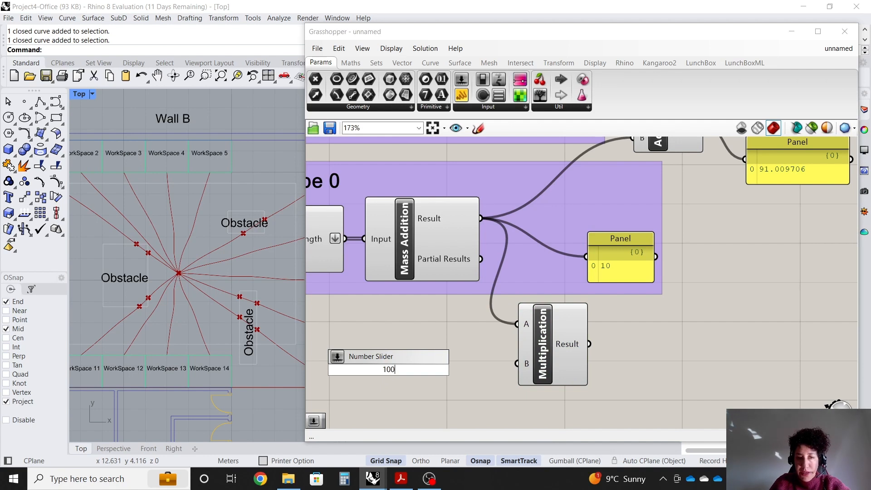
pyautogui.write('0')
pyautogui.press('Return')
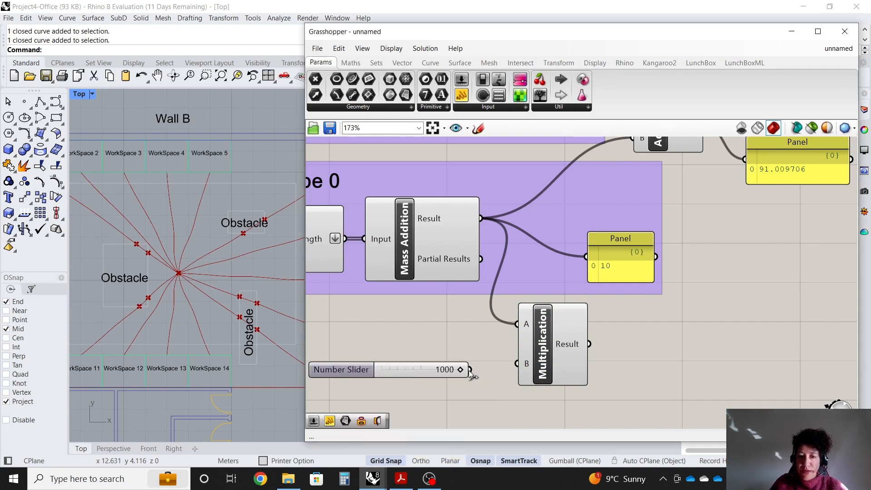
pyautogui.moveTo(469, 369); pyautogui.dragTo(517, 364)
# Route the Multiplication result into the intersection panel and the Addition component's B input.
pyautogui.moveTo(588, 344); pyautogui.dragTo(639, 255)
pyautogui.moveTo(359, 367); pyautogui.dragTo(389, 353)
pyautogui.scroll(-2, 426, 377)
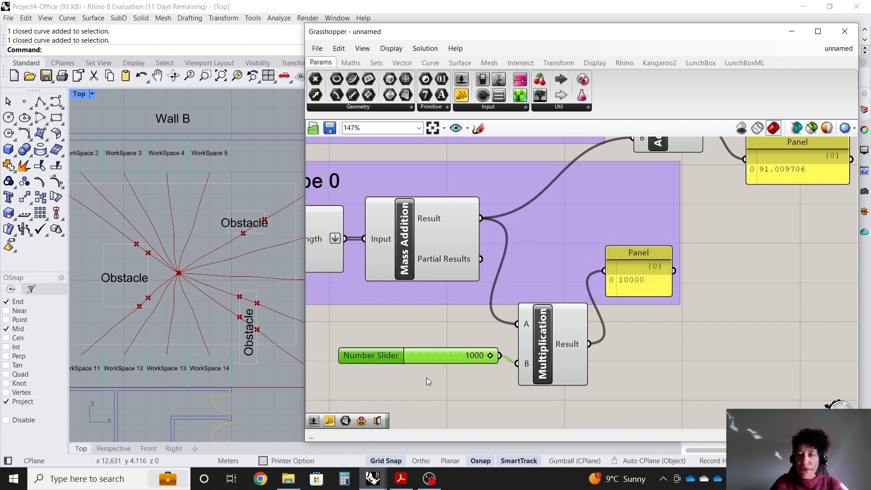
pyautogui.scroll(1, 547, 155)
pyautogui.moveTo(544, 389); pyautogui.dragTo(581, 213)
pyautogui.moveTo(589, 313); pyautogui.dragTo(640, 365)
pyautogui.moveTo(508, 375); pyautogui.dragTo(517, 331)
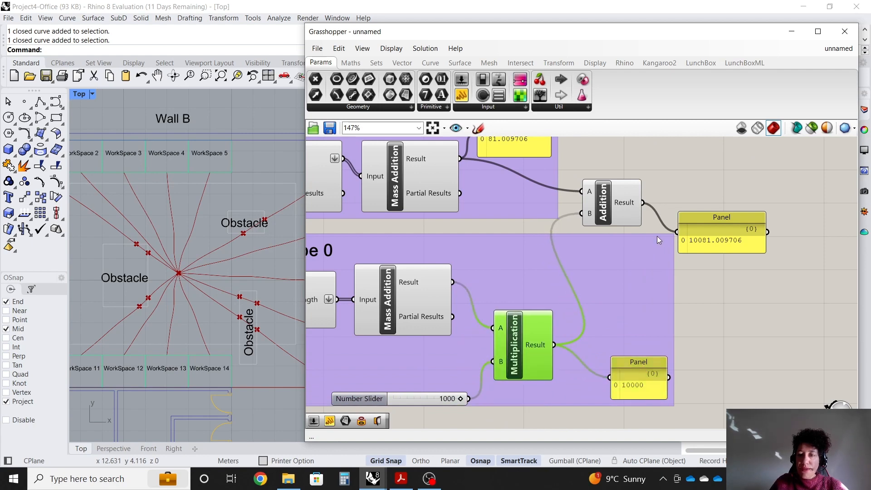
# Tidy the positions of the slider, the Multiplication component and its panel inside the intersection group.
pyautogui.moveTo(411, 401); pyautogui.dragTo(414, 368)
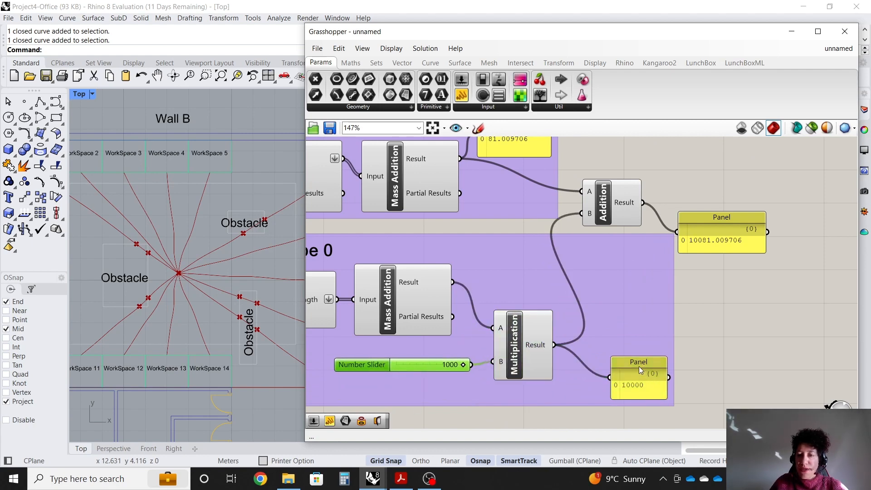
pyautogui.moveTo(639, 366); pyautogui.dragTo(623, 350)
pyautogui.click(700, 380)
pyautogui.scroll(-2, 694, 384)
pyautogui.scroll(3, 732, 272)
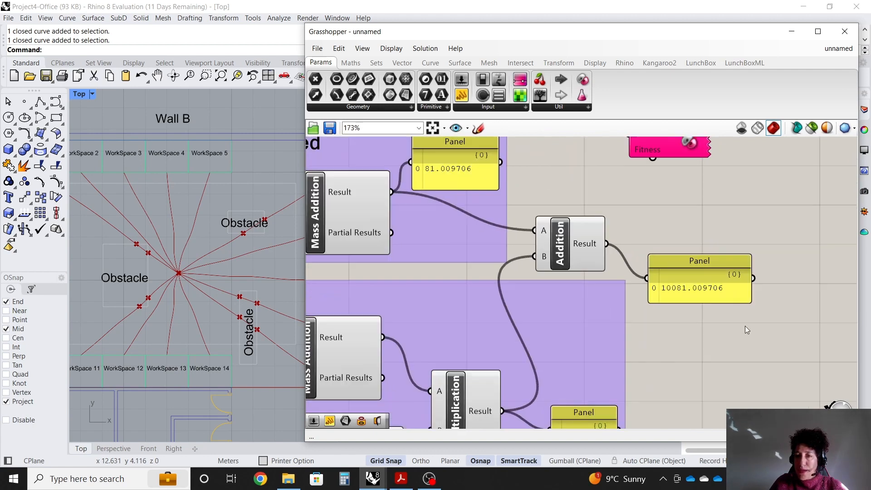
pyautogui.scroll(-1, 727, 300)
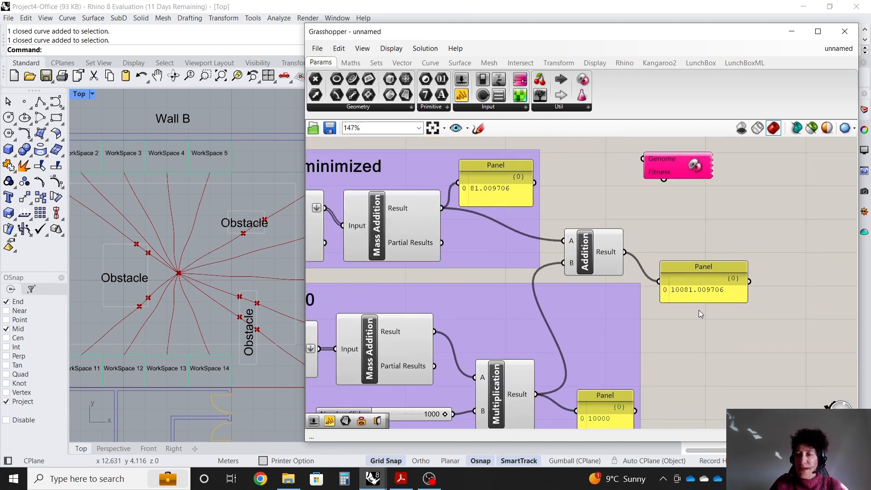
pyautogui.moveTo(604, 391)
pyautogui.mouseDown()
pyautogui.moveTo(602, 371)
pyautogui.moveTo(610, 383)
pyautogui.mouseUp()
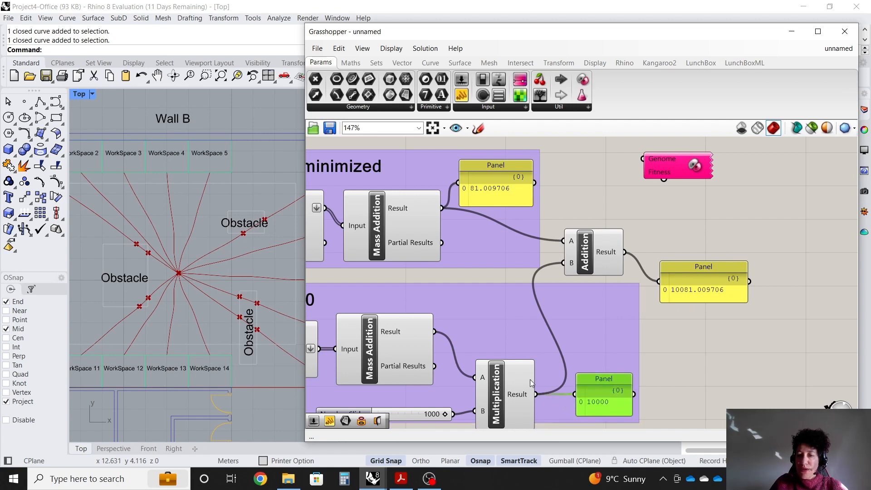
pyautogui.moveTo(504, 387); pyautogui.dragTo(505, 379)
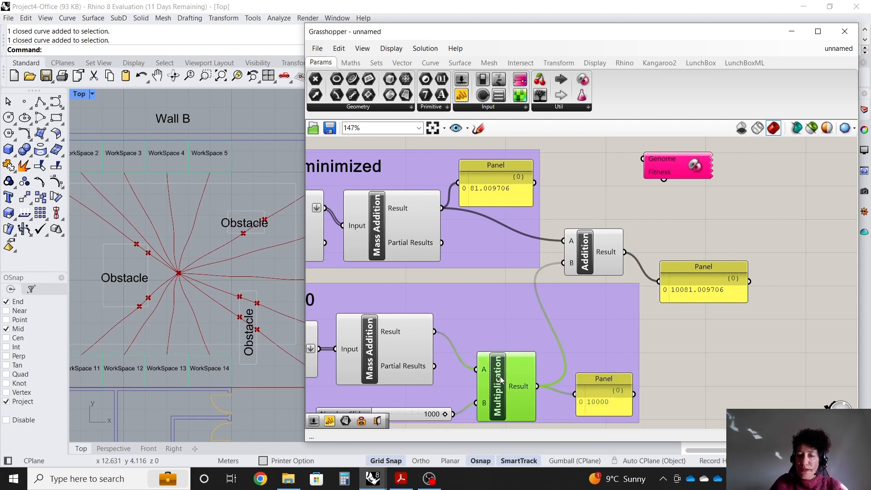
pyautogui.click(708, 344)
pyautogui.moveTo(605, 384); pyautogui.dragTo(601, 381)
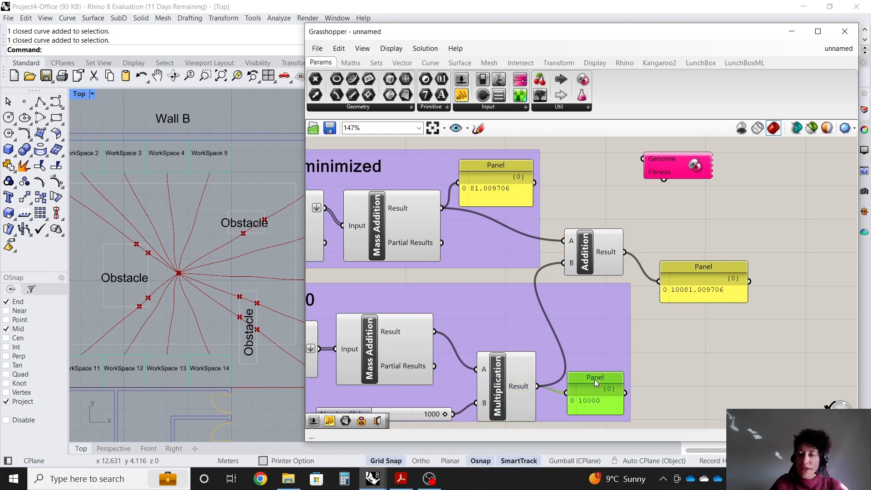
pyautogui.click(698, 378)
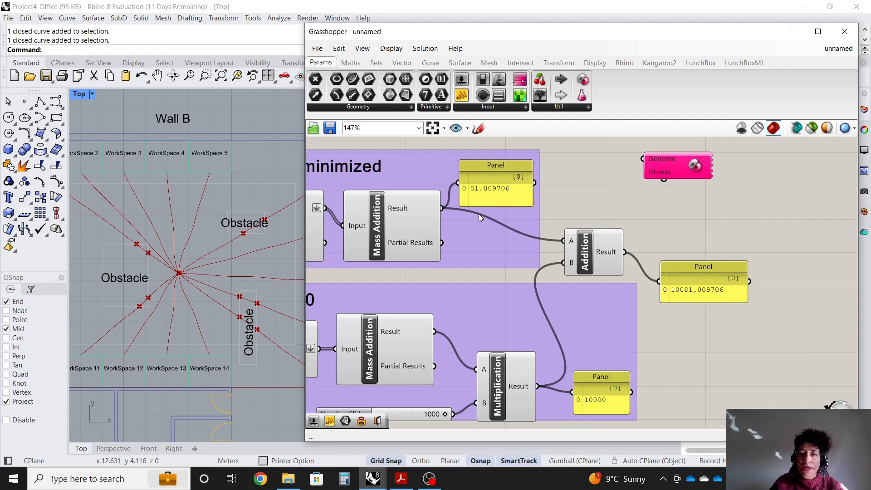
pyautogui.click(722, 272)
# Connect the Addition result to the Galapagos Fitness input.
pyautogui.scroll(2, 617, 193)
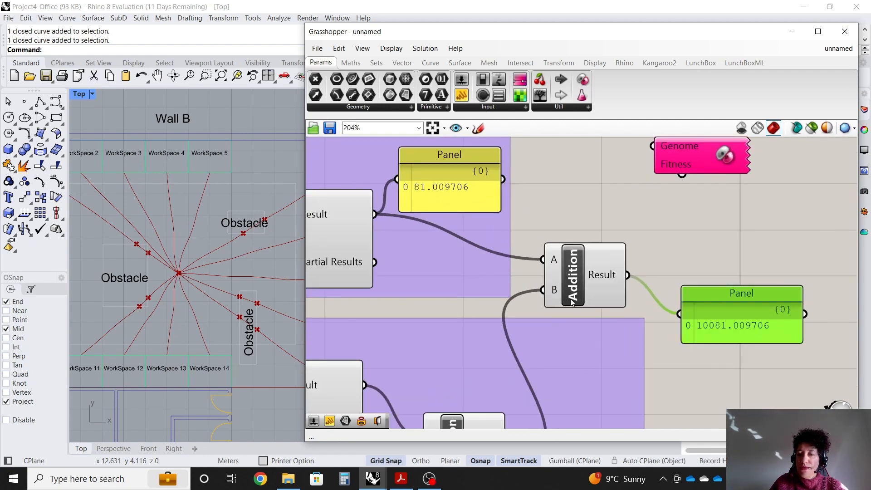
pyautogui.moveTo(683, 175); pyautogui.dragTo(628, 275)
pyautogui.scroll(-8, 780, 355)
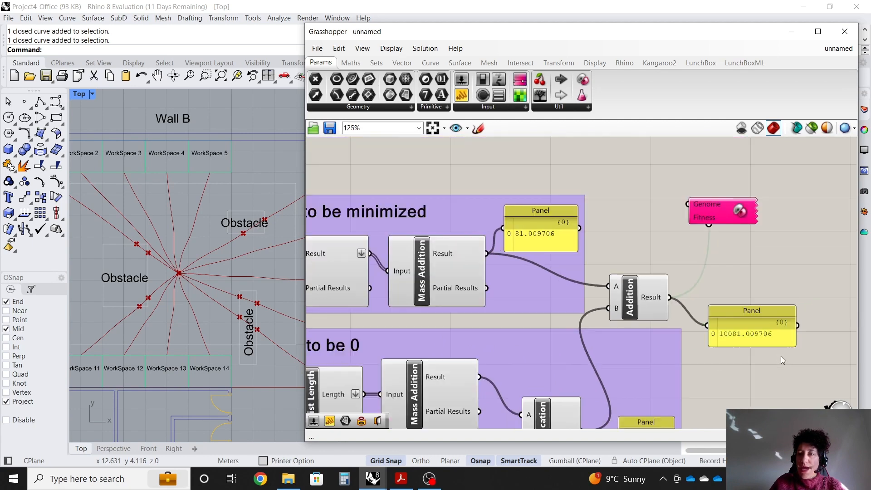
# Move the Galapagos component near the printer location group and wire its X and Y Number Sliders into the Genome input.
pyautogui.moveTo(757, 299); pyautogui.dragTo(471, 212)
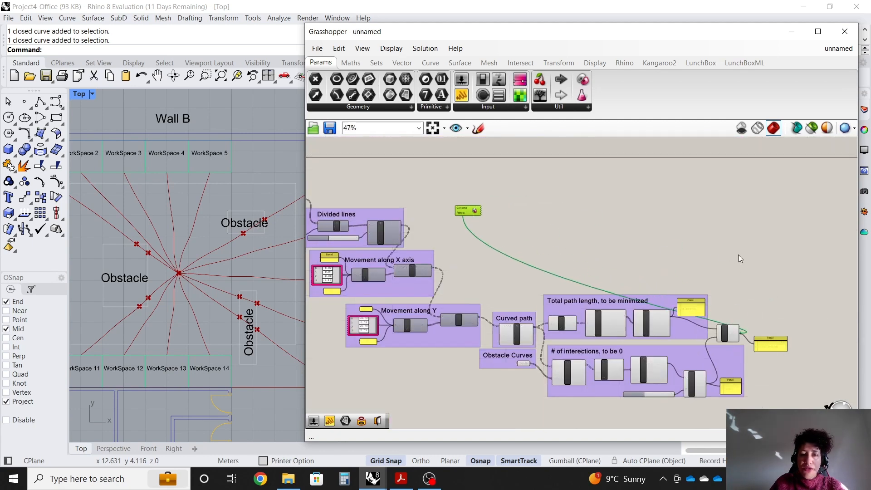
pyautogui.scroll(-2, 778, 193)
pyautogui.scroll(6, 355, 191)
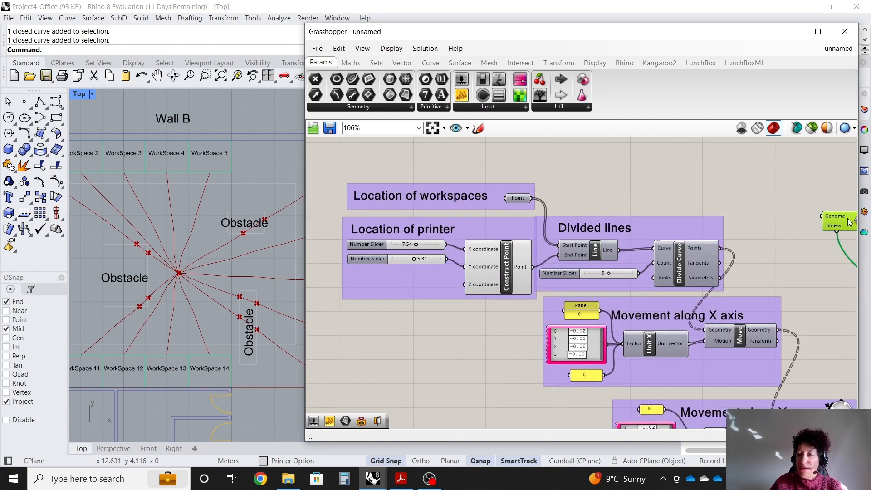
pyautogui.scroll(2, 565, 195)
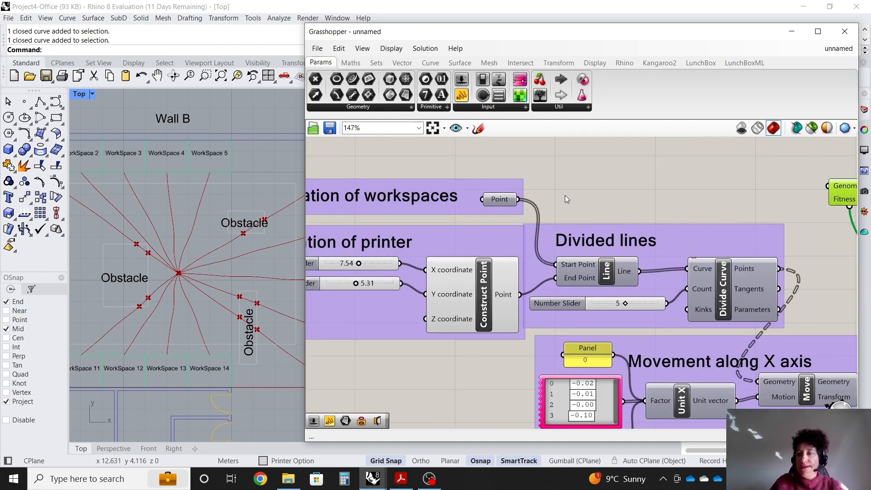
pyautogui.scroll(-1, 535, 195)
pyautogui.moveTo(806, 188); pyautogui.dragTo(718, 183)
pyautogui.scroll(3, 544, 239)
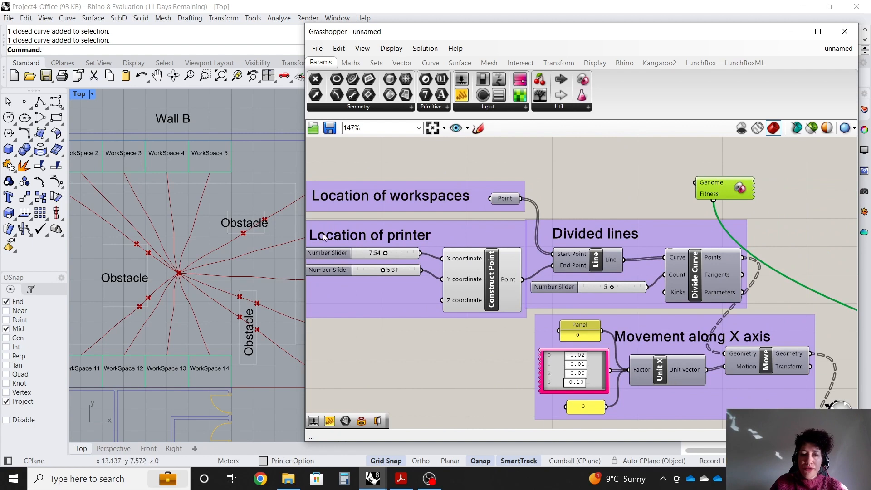
pyautogui.scroll(-1, 558, 205)
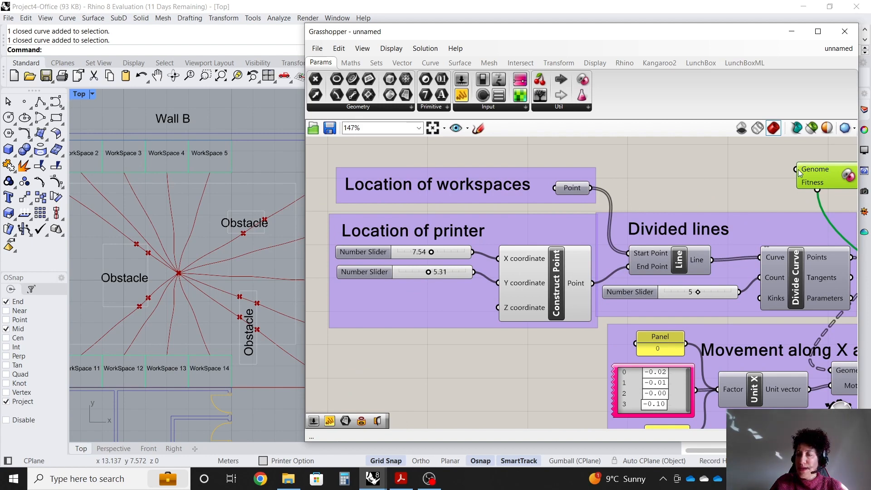
pyautogui.moveTo(797, 170); pyautogui.dragTo(470, 252)
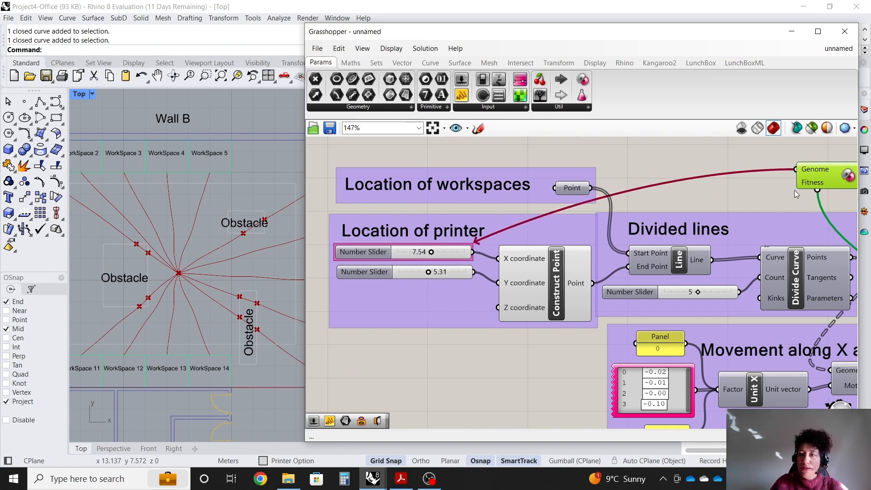
pyautogui.moveTo(797, 170); pyautogui.dragTo(437, 275)
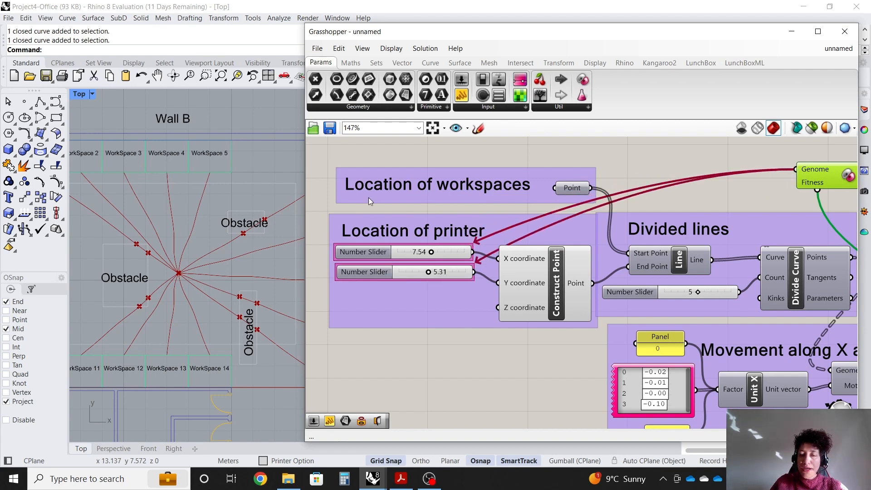
# Connect the Movement along X axis and Movement along Y gene pools to the Galapagos Genome input.
pyautogui.scroll(-4, 370, 197)
pyautogui.scroll(4, 521, 263)
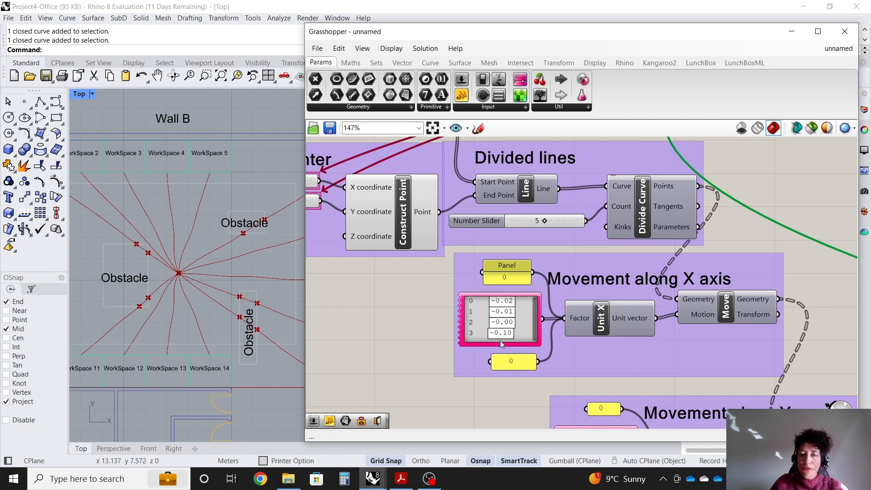
pyautogui.scroll(-3, 511, 374)
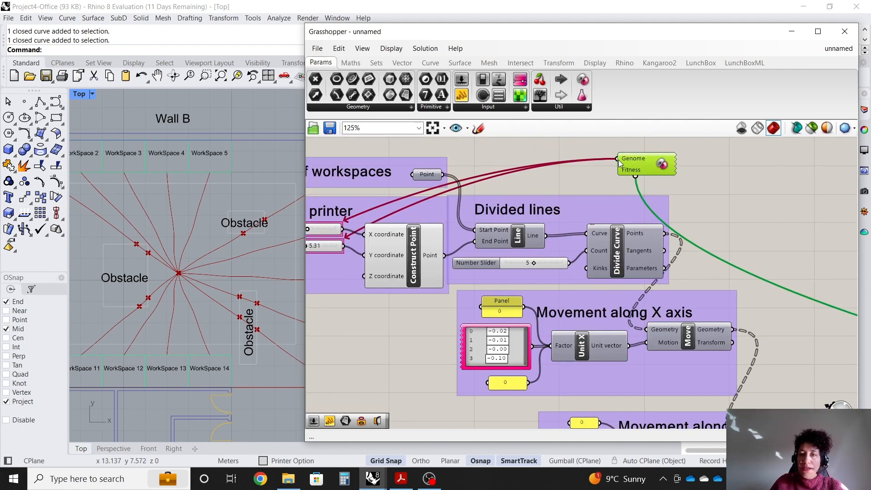
pyautogui.moveTo(619, 159); pyautogui.dragTo(530, 346)
pyautogui.scroll(-2, 475, 174)
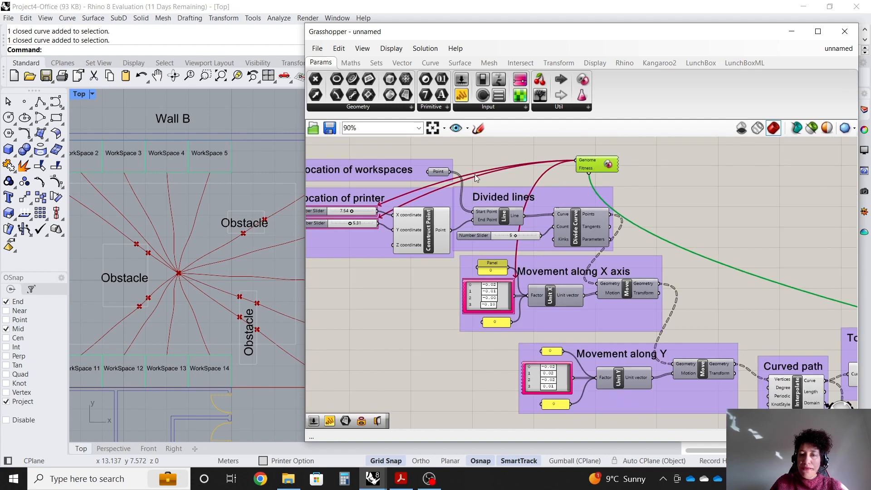
pyautogui.moveTo(575, 160); pyautogui.dragTo(569, 366)
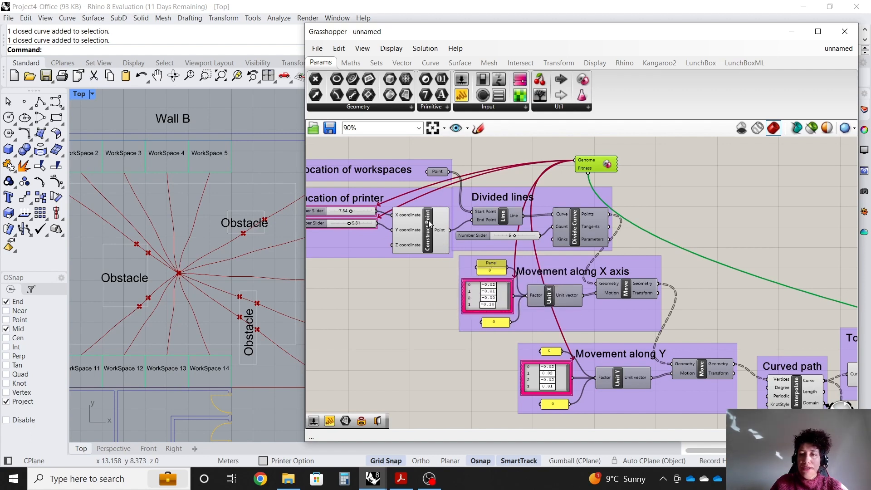
# Move the Galapagos component back beside the Addition component.
pyautogui.scroll(-4, 433, 221)
pyautogui.scroll(1, 585, 246)
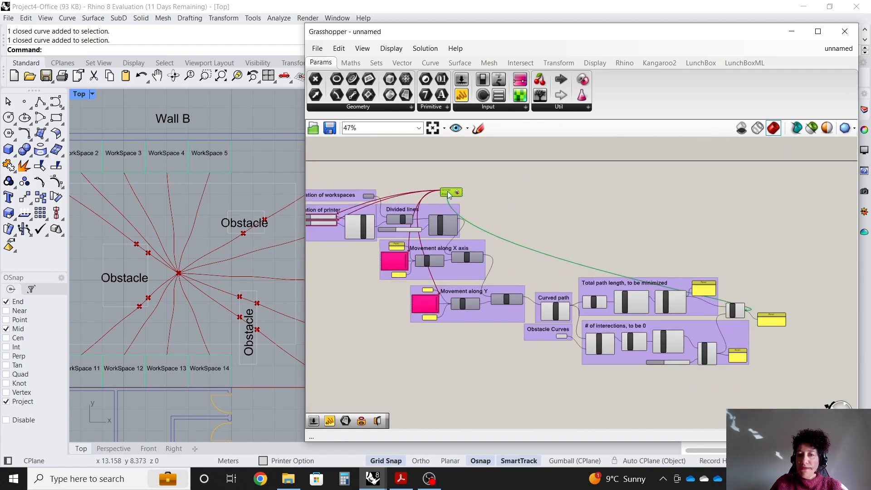
pyautogui.moveTo(446, 189); pyautogui.dragTo(755, 269)
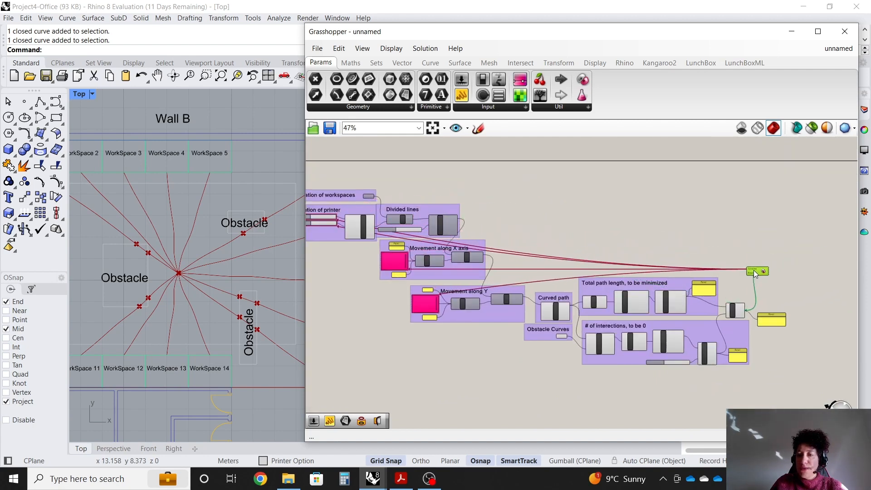
pyautogui.scroll(3, 785, 344)
pyautogui.scroll(2, 726, 236)
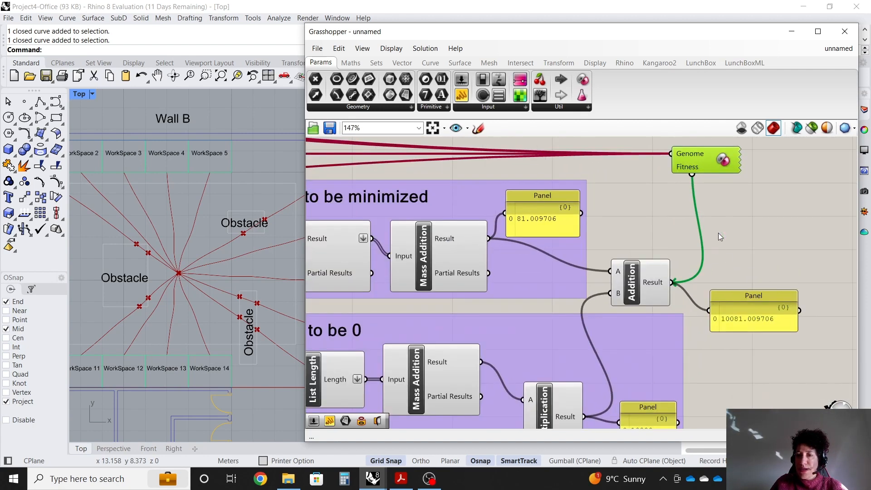
pyautogui.scroll(-1, 163, 296)
pyautogui.scroll(-4, 167, 293)
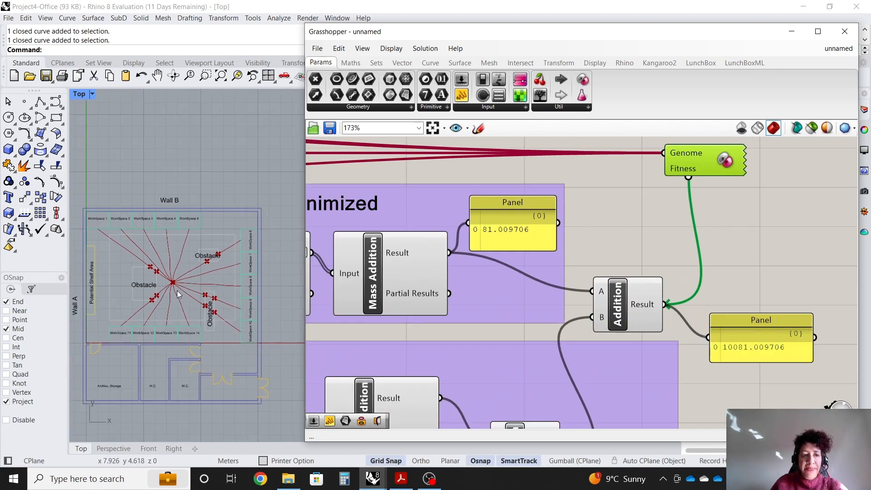
# Open the Galapagos editor and switch the fitness goal to Minimize.
pyautogui.click(763, 228)
pyautogui.doubleClick(695, 161)
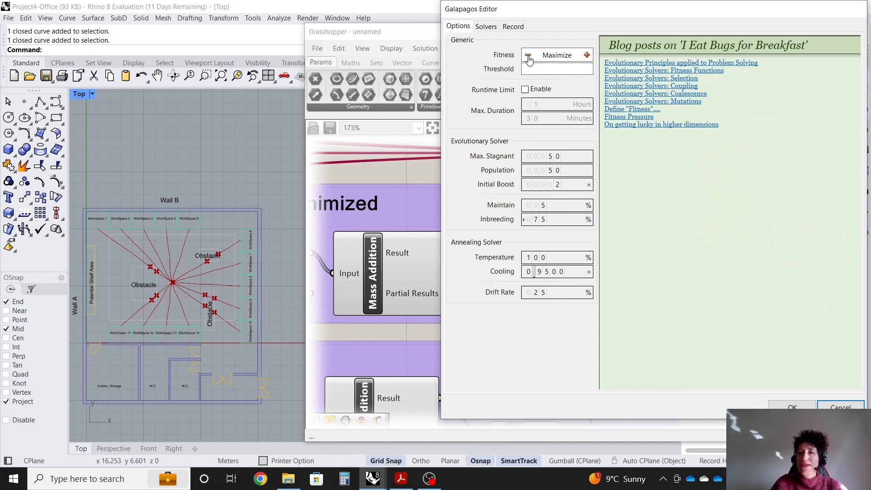
pyautogui.click(528, 60)
pyautogui.moveTo(677, 14); pyautogui.dragTo(518, 25)
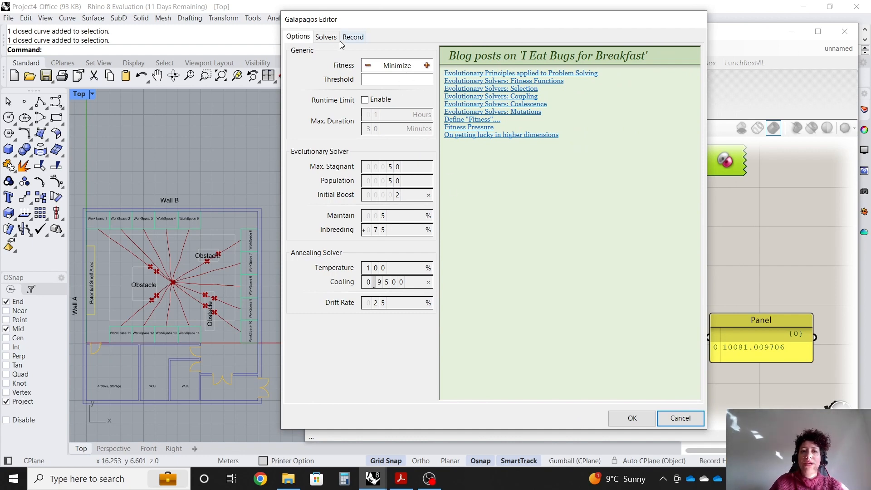
# Run the Galapagos solver, then stop it and accept the best solution.
pyautogui.click(327, 37)
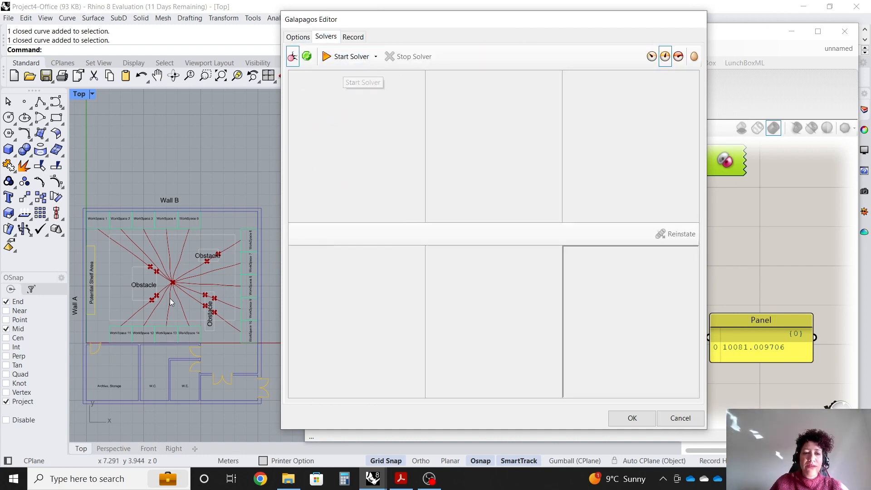
pyautogui.scroll(3, 153, 327)
pyautogui.scroll(-3, 118, 221)
pyautogui.scroll(1, 122, 228)
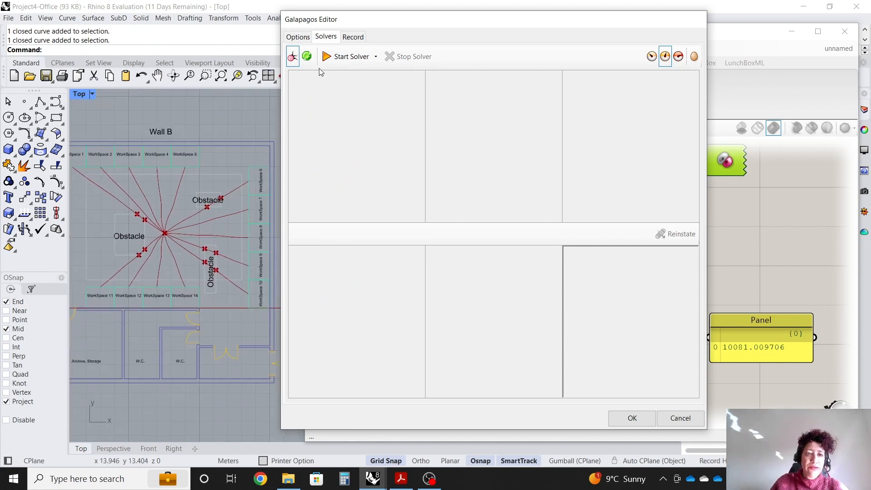
pyautogui.click(345, 56)
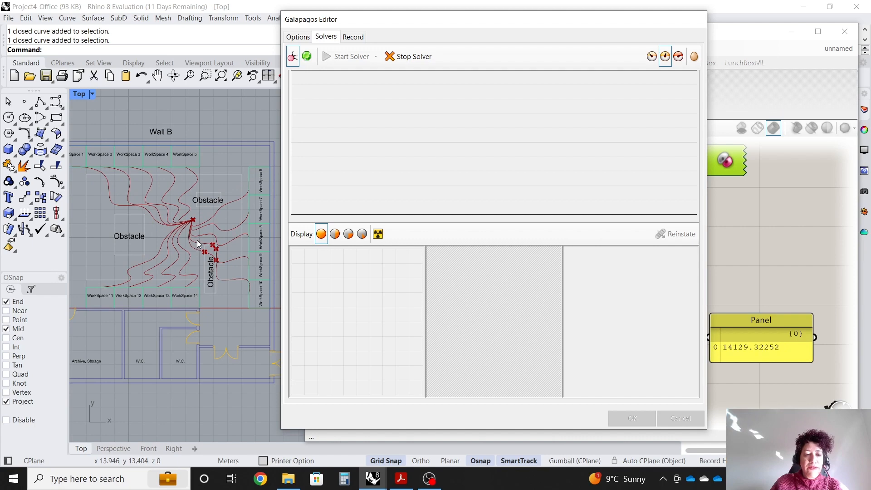
pyautogui.scroll(1, 208, 237)
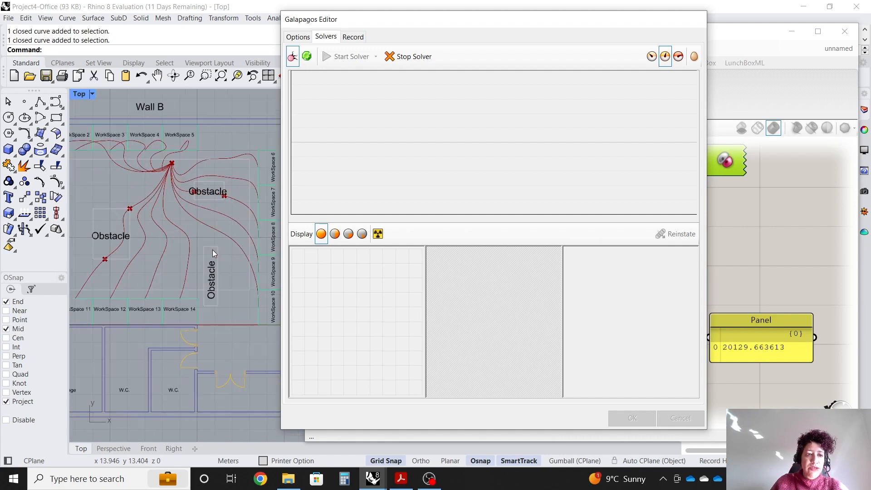
pyautogui.scroll(1, 212, 250)
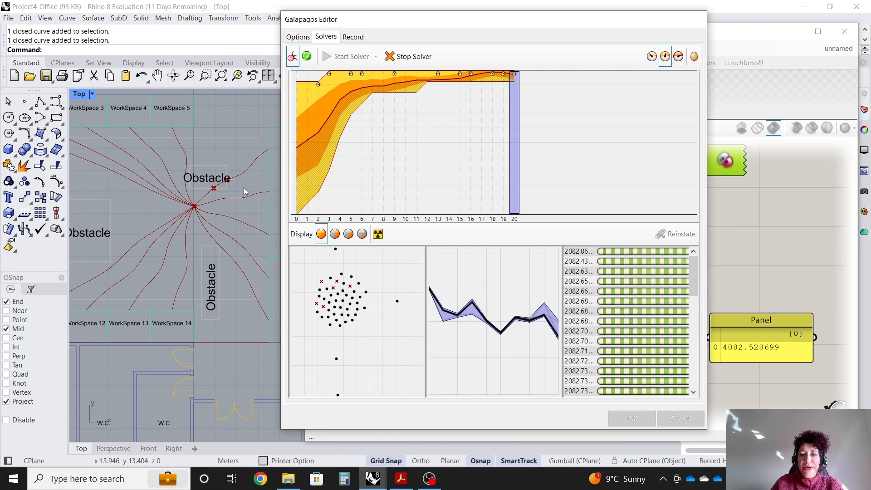
pyautogui.click(408, 56)
pyautogui.click(632, 417)
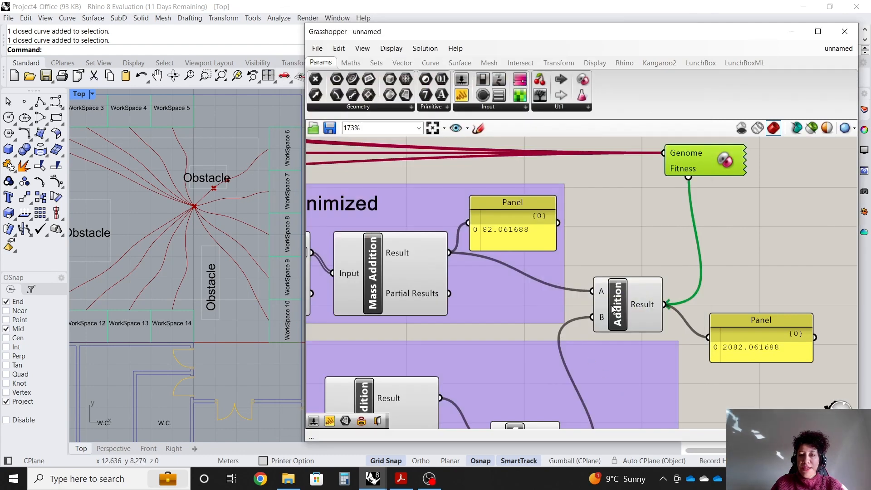
# Set the Movement along X axis gene pool values to 0.09, -0.08, 0.55 and -0.25.
pyautogui.scroll(-5, 756, 238)
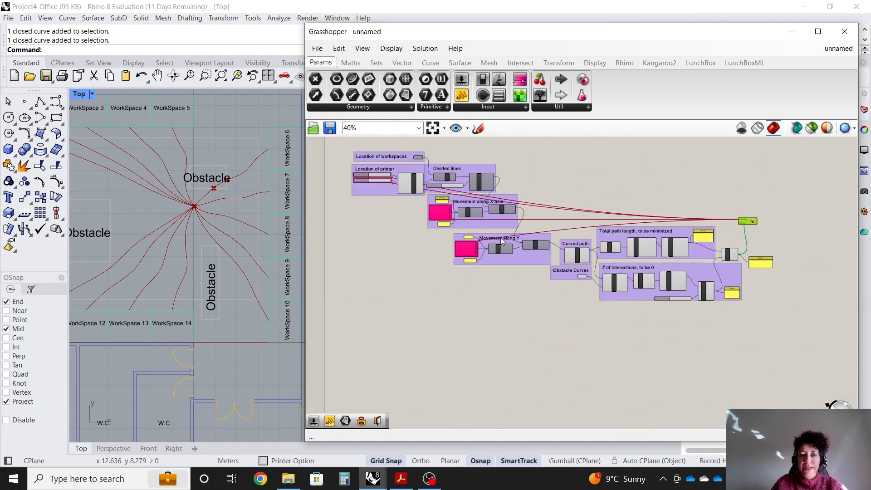
pyautogui.scroll(4, 463, 237)
pyautogui.scroll(-4, 167, 196)
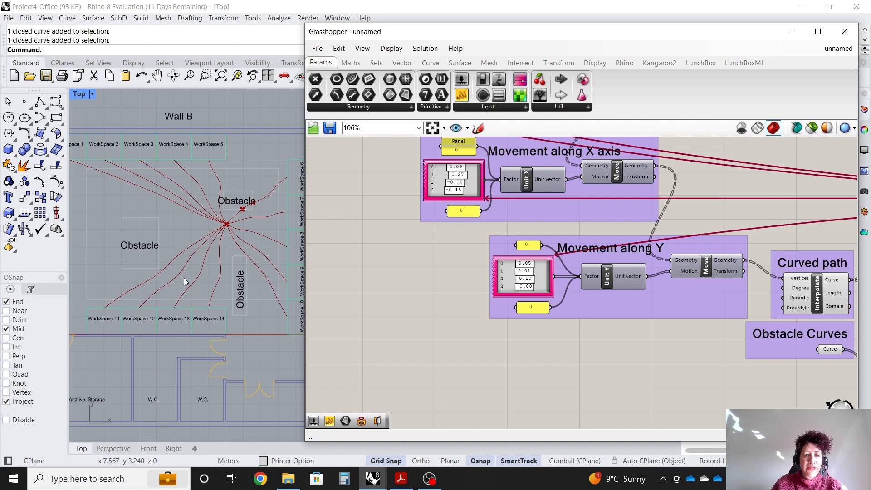
pyautogui.scroll(5, 261, 205)
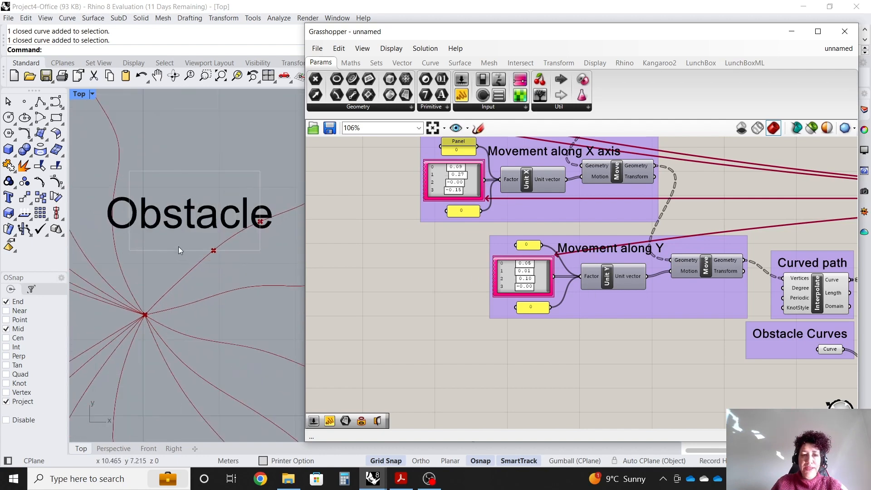
pyautogui.scroll(-3, 179, 249)
pyautogui.scroll(4, 551, 277)
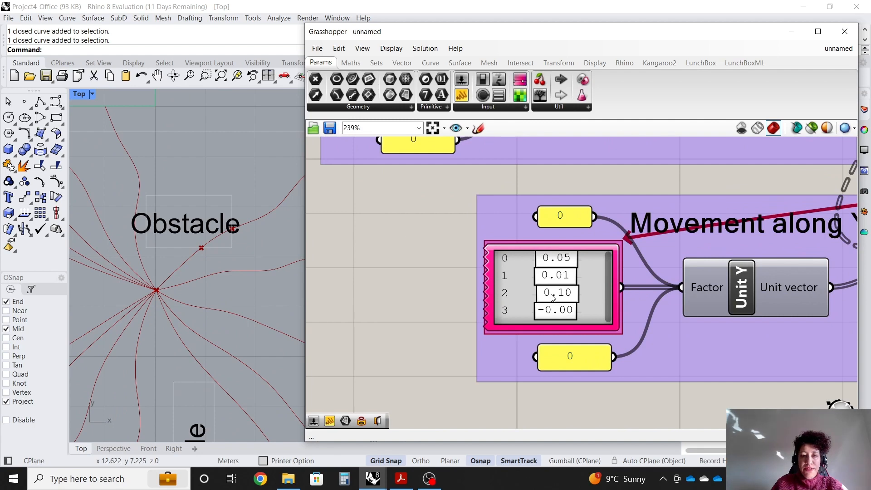
pyautogui.moveTo(550, 294); pyautogui.dragTo(560, 320)
pyautogui.scroll(-4, 263, 188)
pyautogui.scroll(-3, 559, 319)
pyautogui.scroll(4, 505, 220)
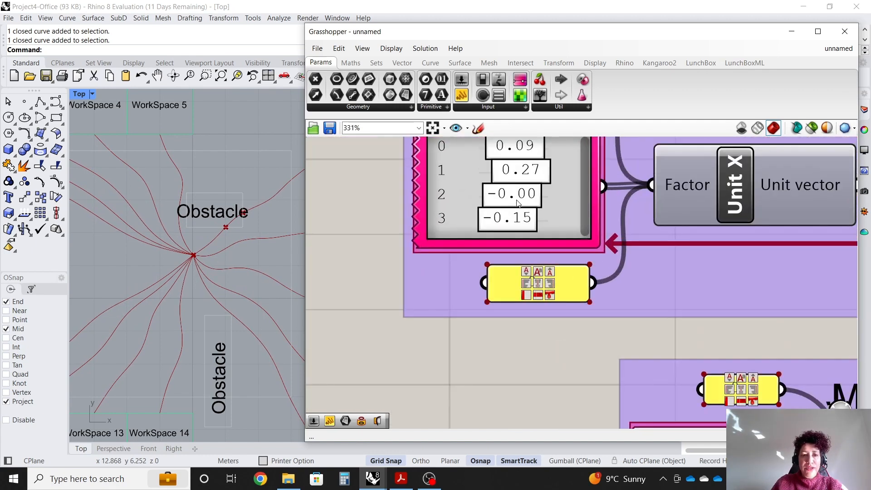
pyautogui.moveTo(510, 199); pyautogui.dragTo(518, 206)
pyautogui.moveTo(524, 175); pyautogui.dragTo(514, 177)
pyautogui.moveTo(514, 219)
pyautogui.mouseDown()
pyautogui.moveTo(526, 224)
pyautogui.moveTo(510, 225)
pyautogui.mouseUp()
pyautogui.moveTo(523, 192); pyautogui.dragTo(538, 201)
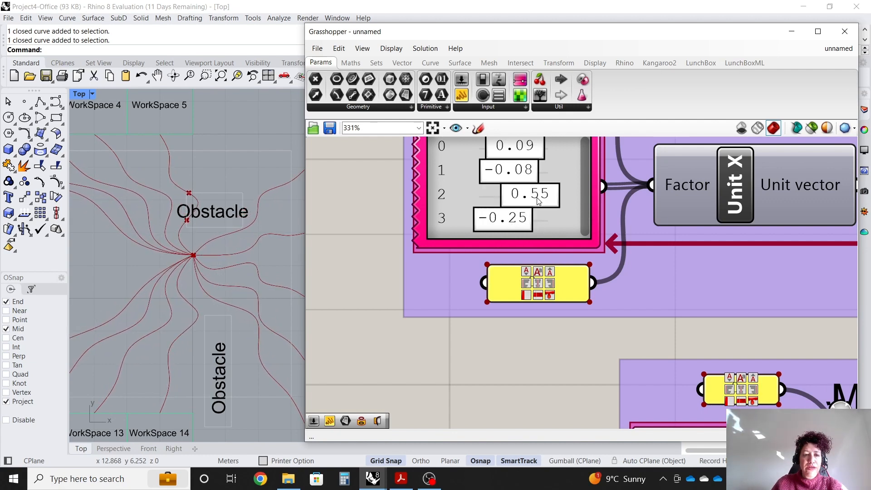
# Reopen the Galapagos editor, rerun the solver from the new values, then stop it and accept the result.
pyautogui.scroll(-10, 492, 227)
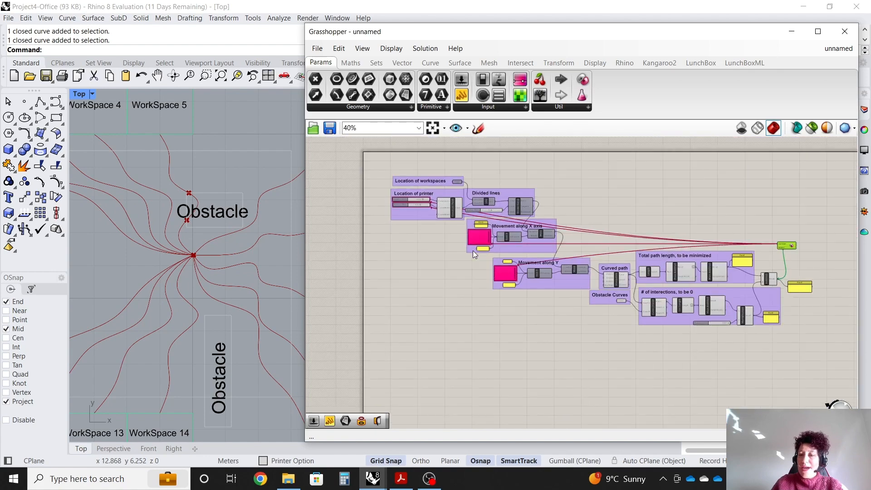
pyautogui.scroll(7, 658, 260)
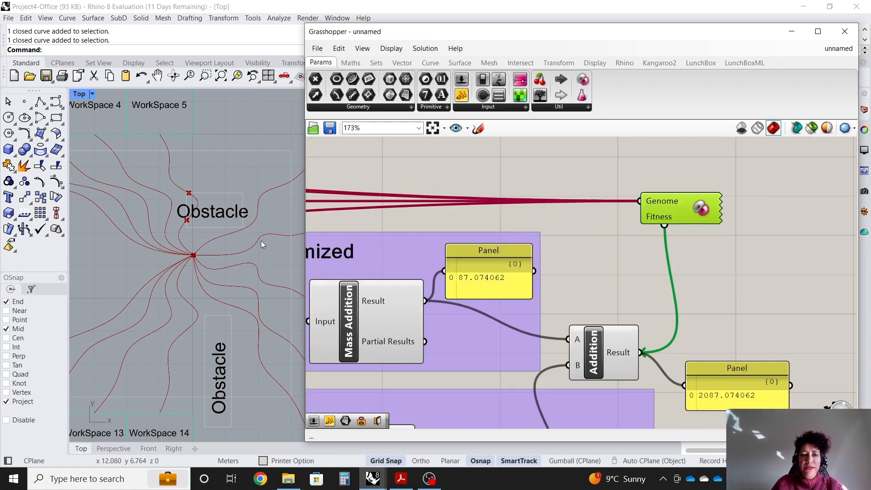
pyautogui.scroll(-6, 260, 240)
pyautogui.doubleClick(673, 208)
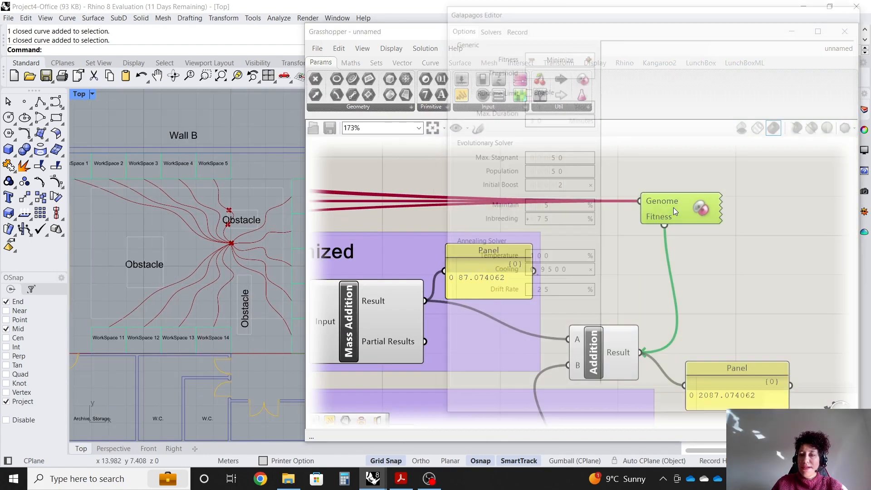
pyautogui.click(486, 27)
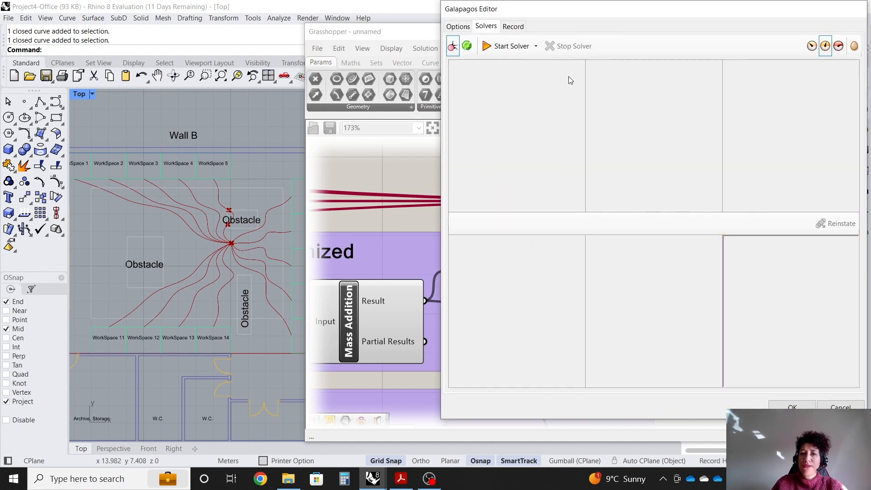
pyautogui.click(508, 47)
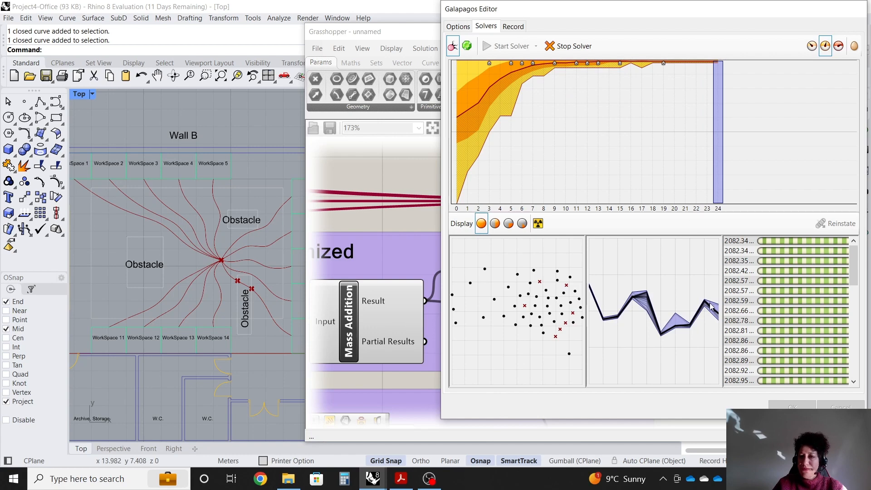
pyautogui.click(569, 46)
pyautogui.click(791, 405)
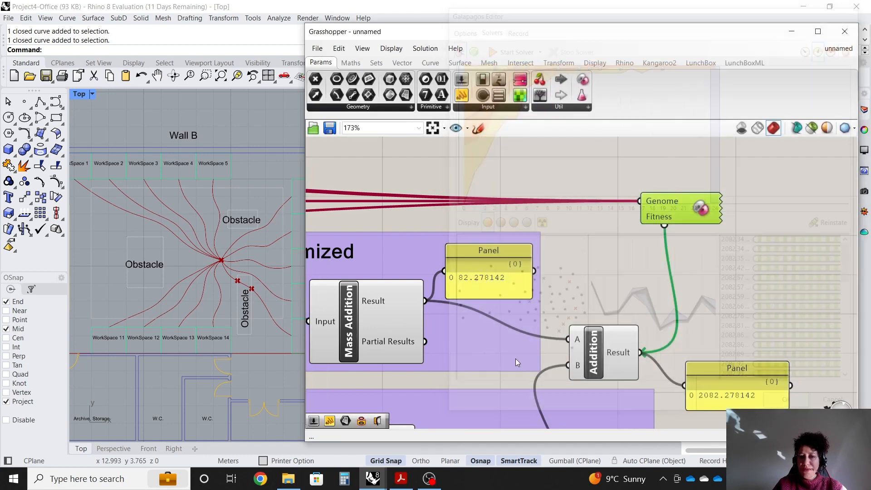
# Adjust the Movement along Y gene pool values, raising the third one to 0.52.
pyautogui.scroll(-5, 515, 358)
pyautogui.scroll(9, 338, 268)
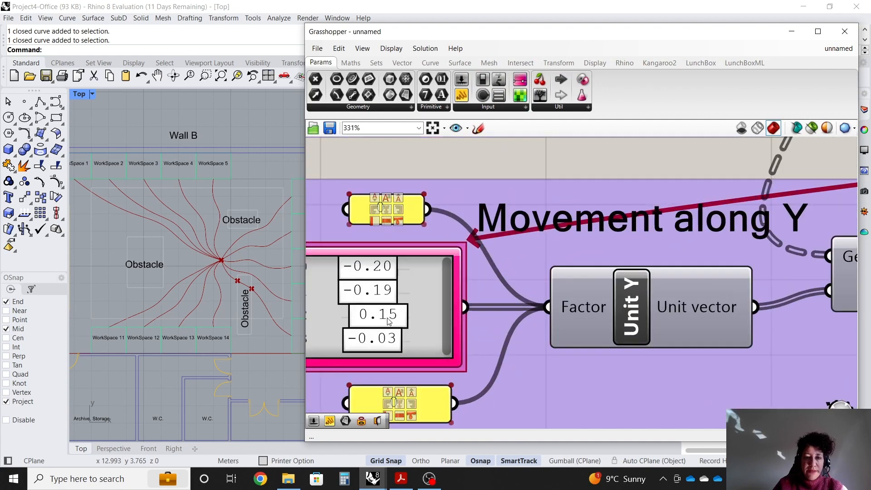
pyautogui.moveTo(377, 324); pyautogui.dragTo(398, 325)
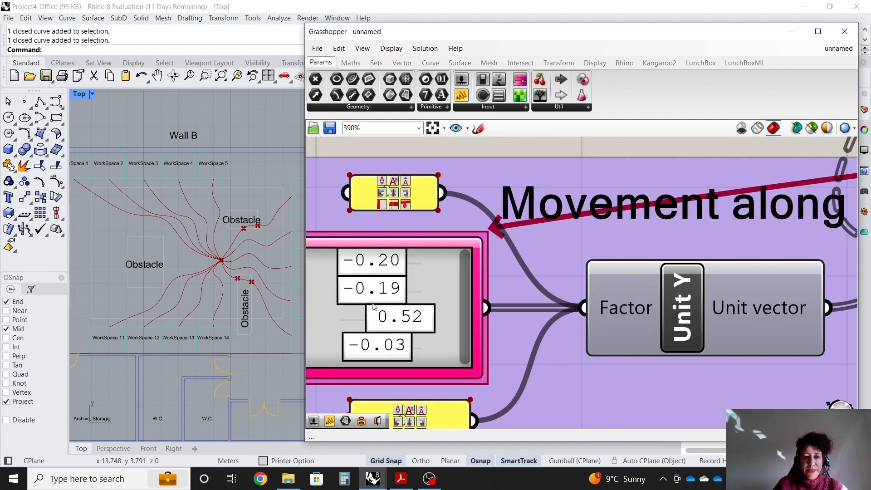
pyautogui.scroll(1, 400, 327)
pyautogui.moveTo(396, 294); pyautogui.dragTo(380, 321)
pyautogui.moveTo(400, 353); pyautogui.dragTo(397, 329)
pyautogui.moveTo(395, 297); pyautogui.dragTo(397, 326)
pyautogui.scroll(-5, 589, 322)
pyautogui.scroll(4, 508, 239)
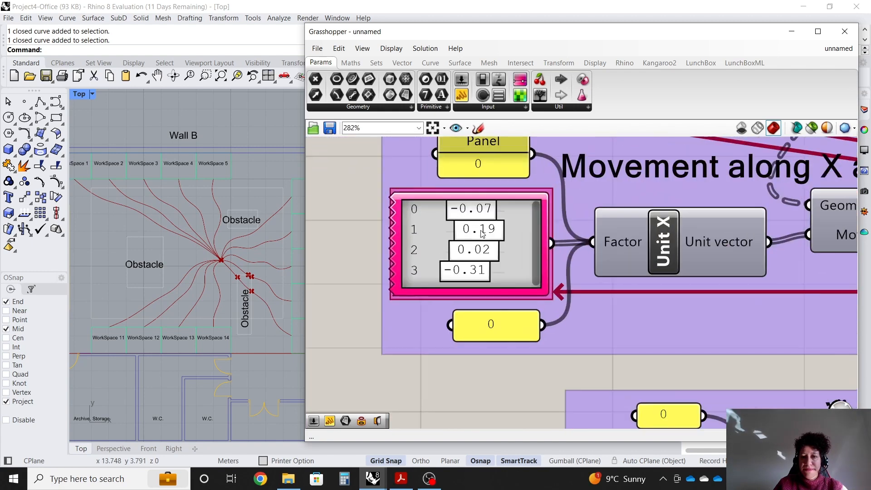
# Set the Movement along X axis gene pool values to -0.07, 0.56, 0.85 and 1.00.
pyautogui.moveTo(468, 273); pyautogui.dragTo(481, 243)
pyautogui.scroll(-5, 628, 270)
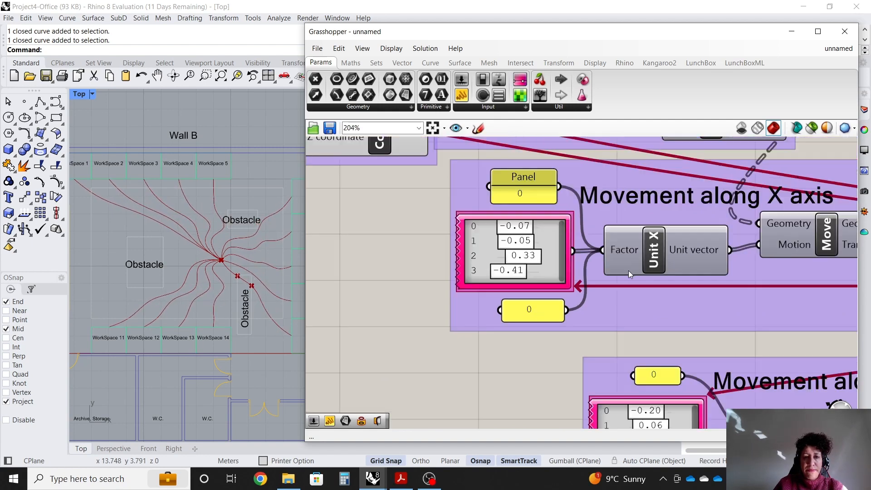
pyautogui.scroll(6, 482, 183)
pyautogui.moveTo(481, 183); pyautogui.dragTo(476, 185)
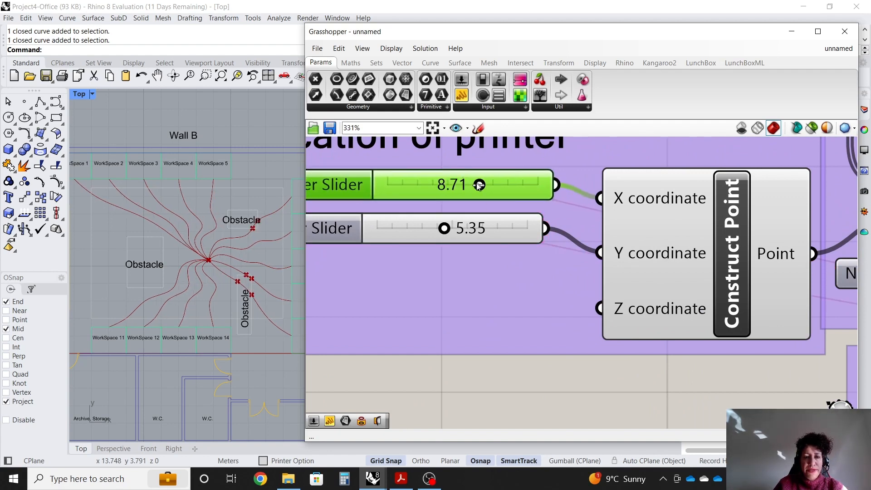
pyautogui.scroll(-6, 476, 184)
pyautogui.scroll(5, 563, 284)
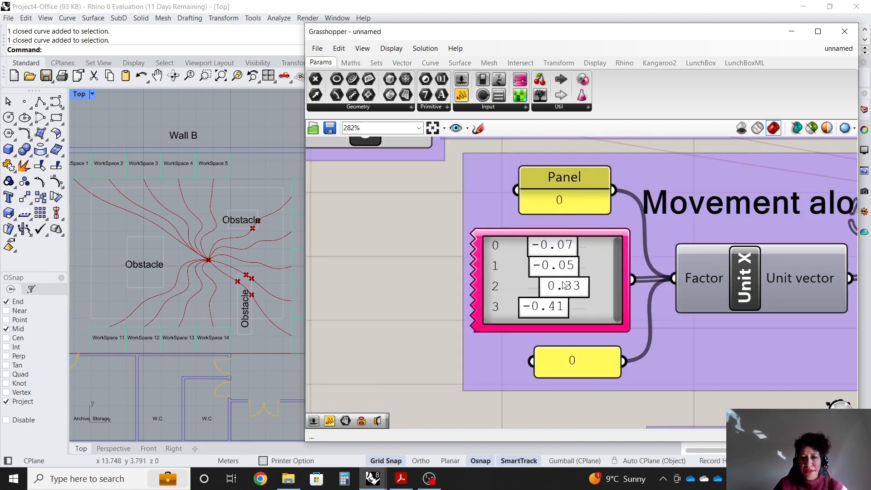
pyautogui.moveTo(563, 284); pyautogui.dragTo(596, 309)
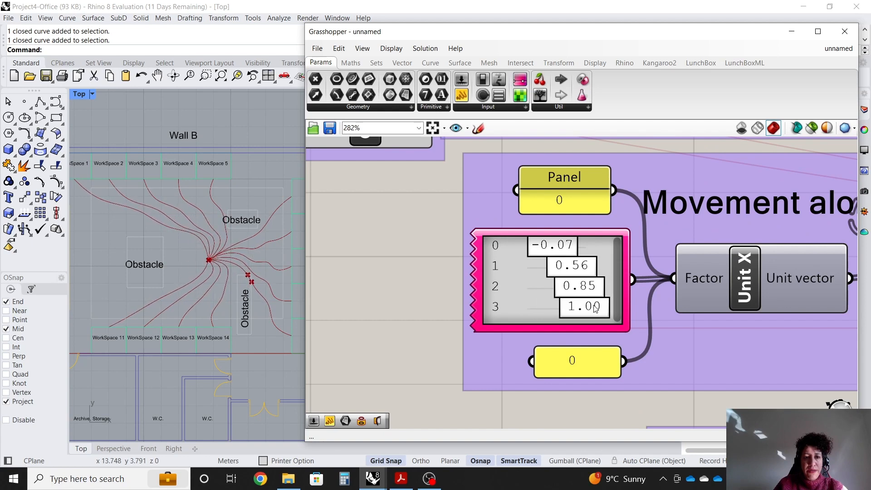
pyautogui.scroll(-5, 598, 308)
pyautogui.scroll(5, 665, 396)
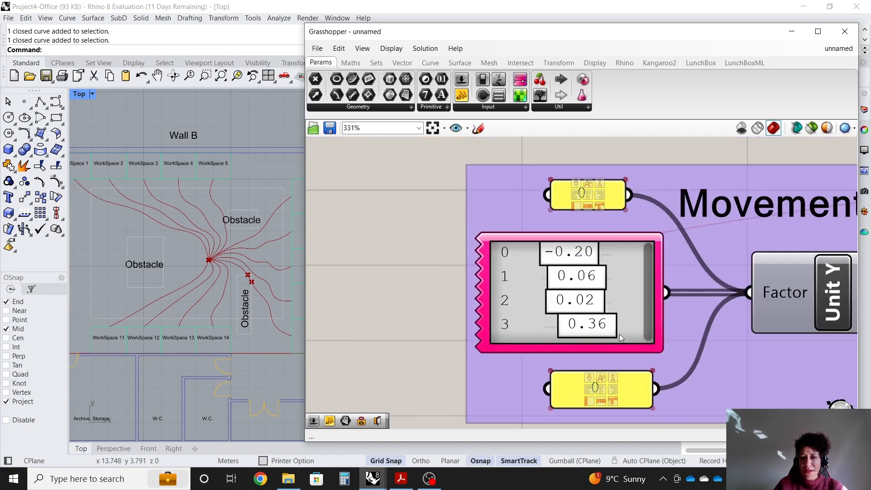
# Adjust the Movement along Y gene pool values, raising the last one to about 0.70.
pyautogui.moveTo(615, 332); pyautogui.dragTo(606, 309)
pyautogui.scroll(-5, 650, 320)
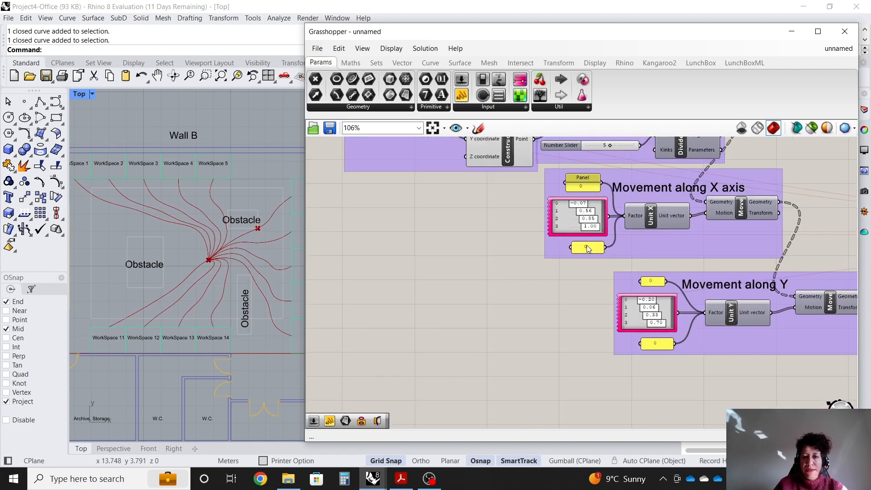
pyautogui.scroll(5, 444, 207)
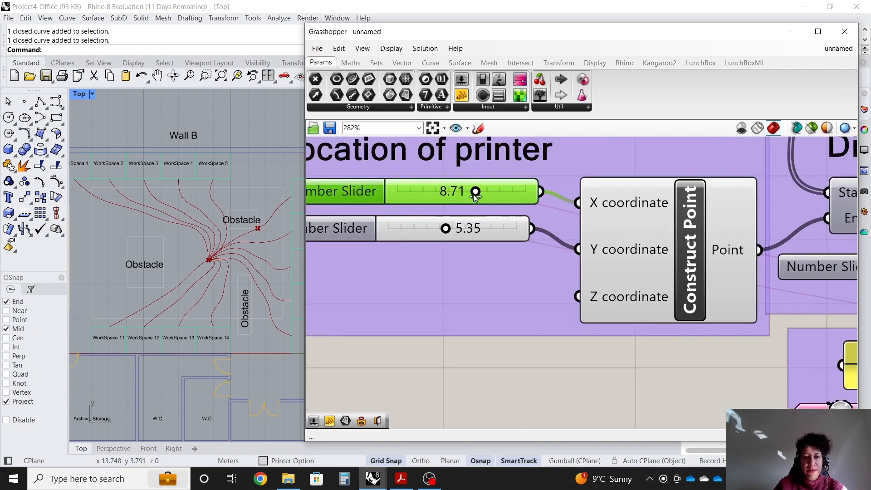
# Set the printer location X coordinate slider to 8.79.
pyautogui.moveTo(475, 194); pyautogui.dragTo(476, 198)
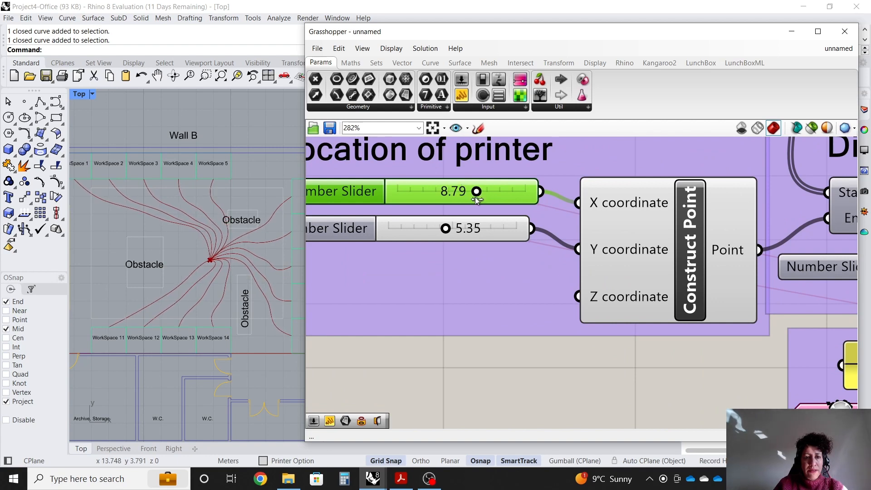
pyautogui.scroll(-3, 192, 250)
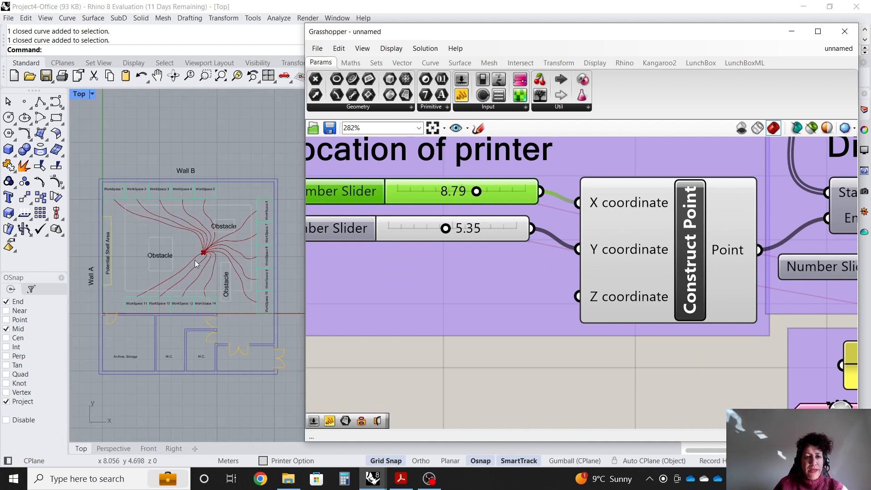
# Inspect the paths in the viewport and the total length, intersection and fitness panels.
pyautogui.scroll(3, 216, 267)
pyautogui.scroll(-2, 191, 306)
pyautogui.scroll(2, 201, 251)
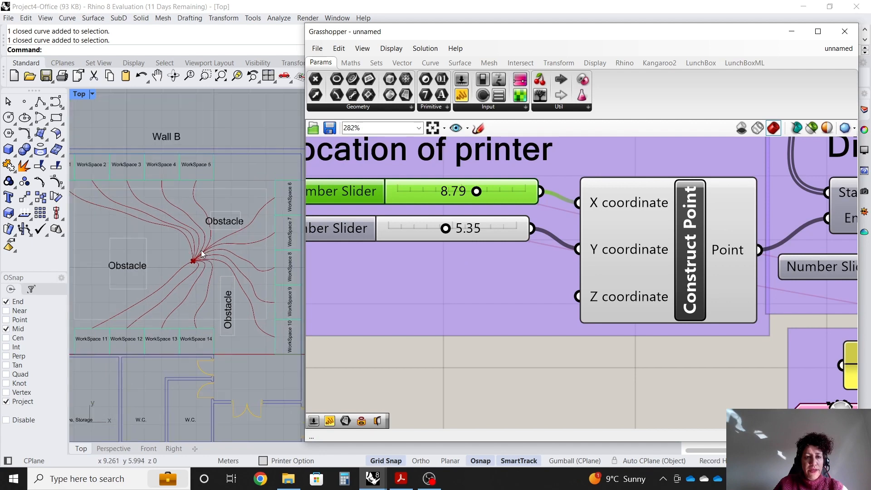
pyautogui.scroll(-6, 380, 254)
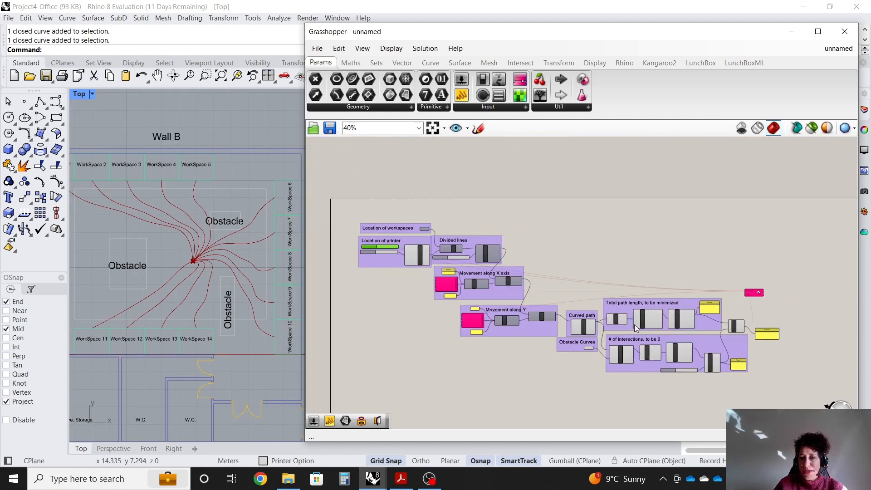
pyautogui.scroll(4, 727, 321)
pyautogui.scroll(1, 556, 314)
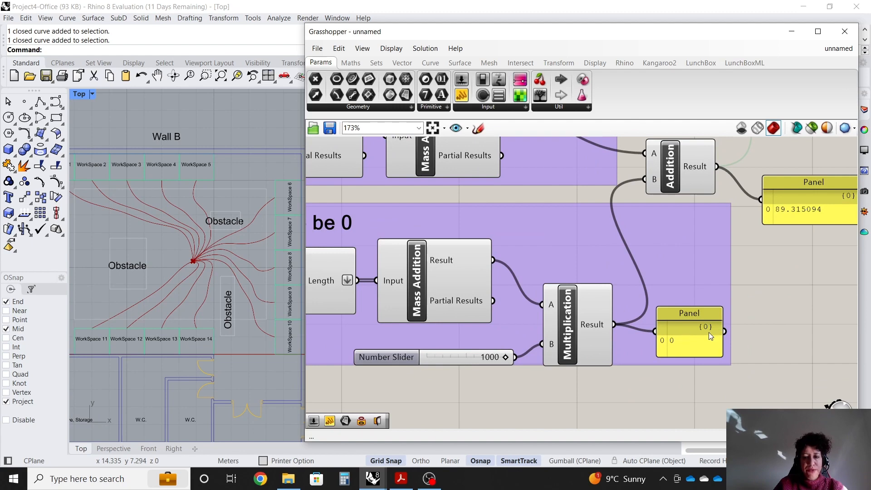
pyautogui.scroll(-4, 738, 318)
pyautogui.scroll(5, 763, 256)
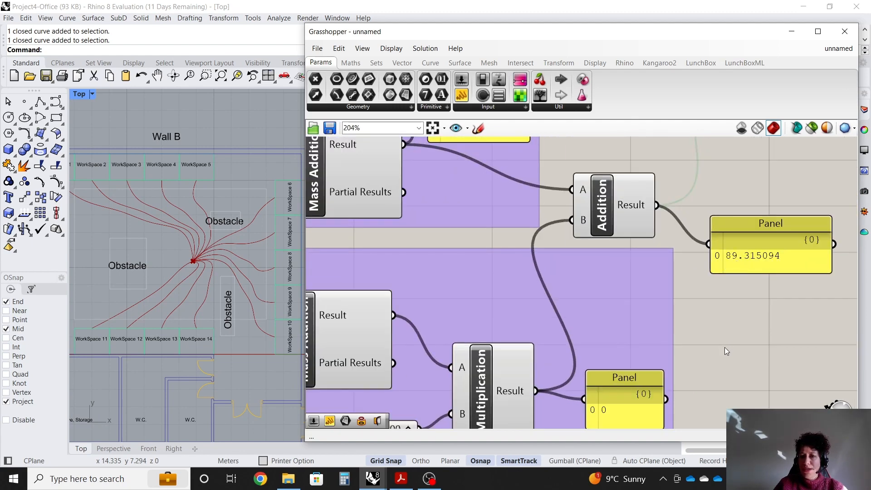
pyautogui.scroll(-3, 730, 324)
pyautogui.scroll(2, 682, 393)
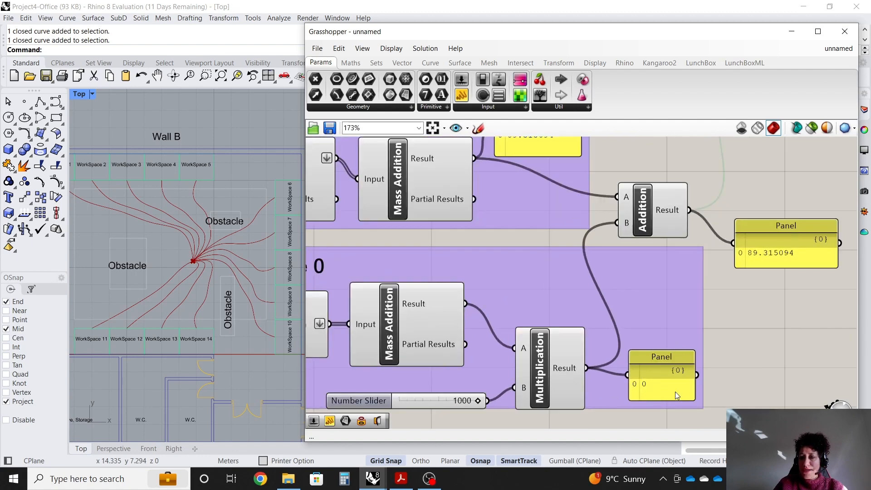
pyautogui.scroll(-2, 666, 399)
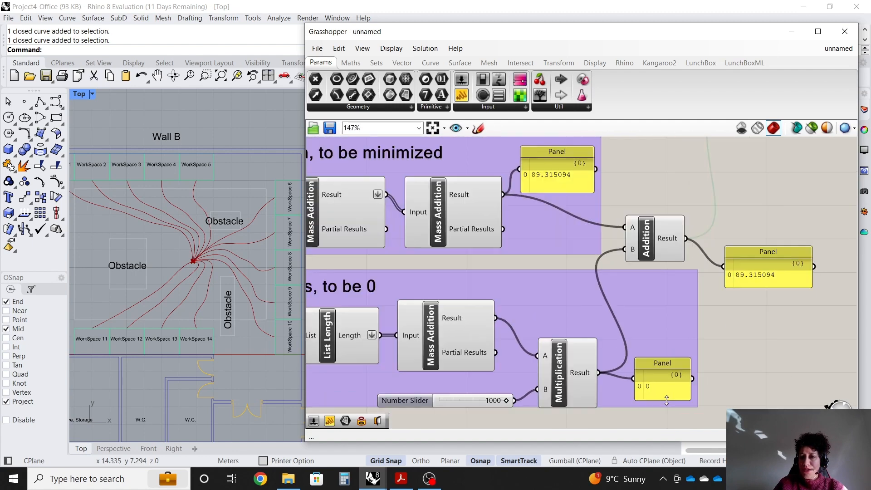
pyautogui.scroll(2, 797, 142)
pyautogui.scroll(1, 794, 225)
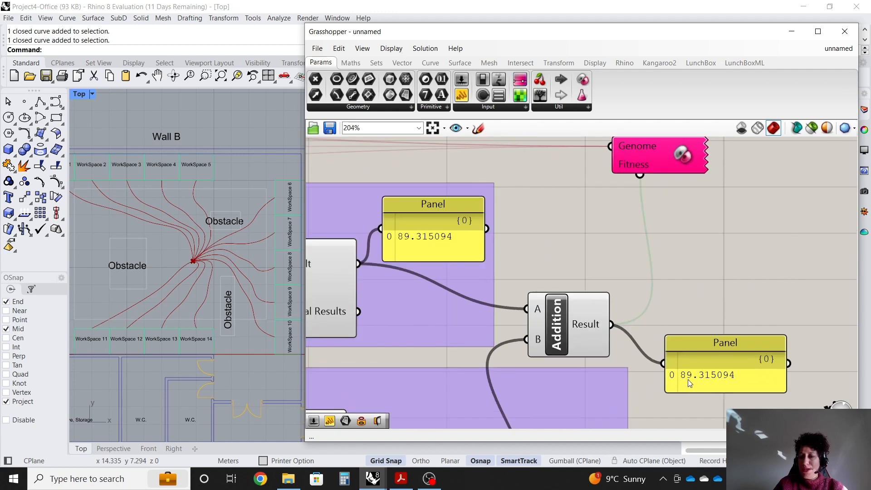
# Open the Galapagos editor, run the solver, then stop it and accept the best solution.
pyautogui.doubleClick(661, 148)
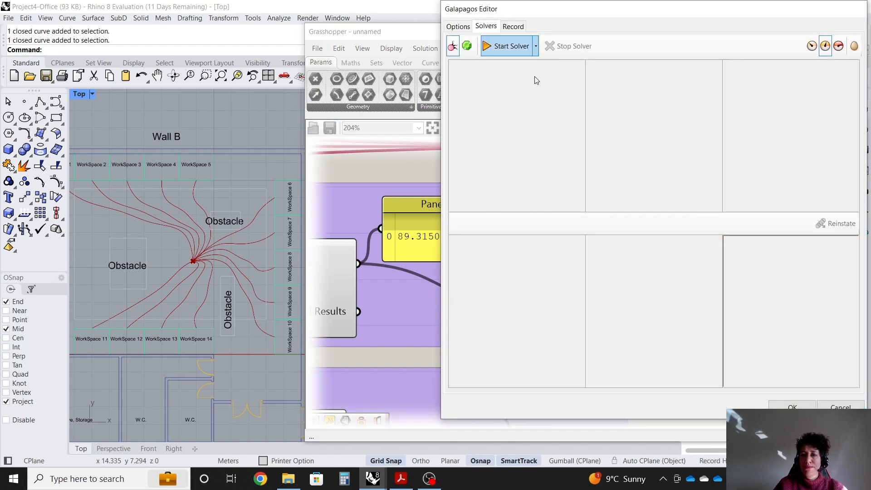
pyautogui.click(504, 46)
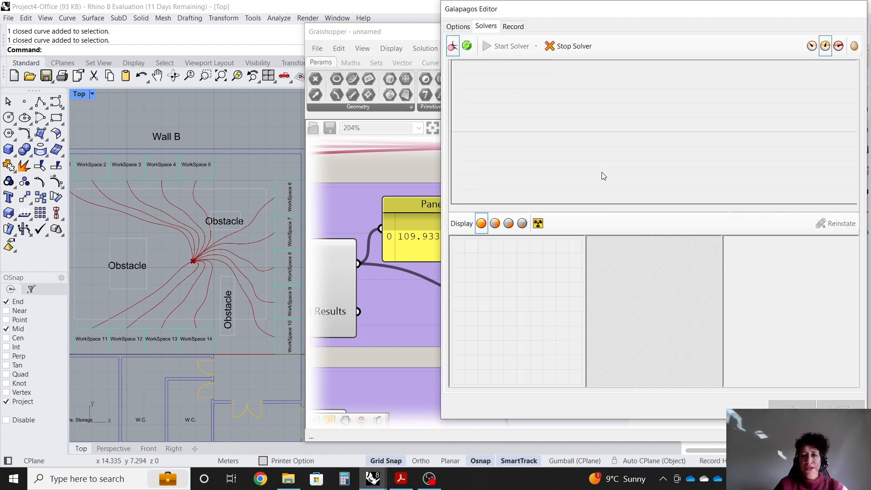
pyautogui.moveTo(685, 16); pyautogui.dragTo(511, 25)
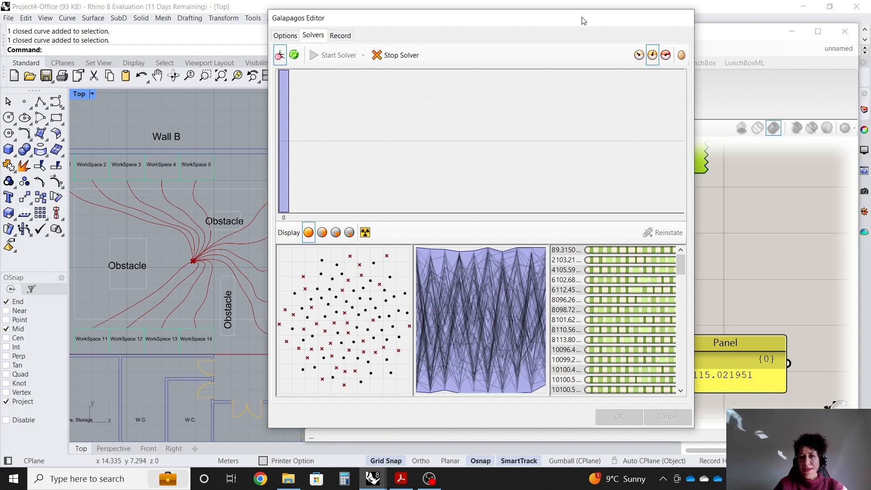
pyautogui.moveTo(582, 17)
pyautogui.mouseDown()
pyautogui.moveTo(538, 19)
pyautogui.moveTo(581, 9)
pyautogui.moveTo(570, 16)
pyautogui.mouseUp()
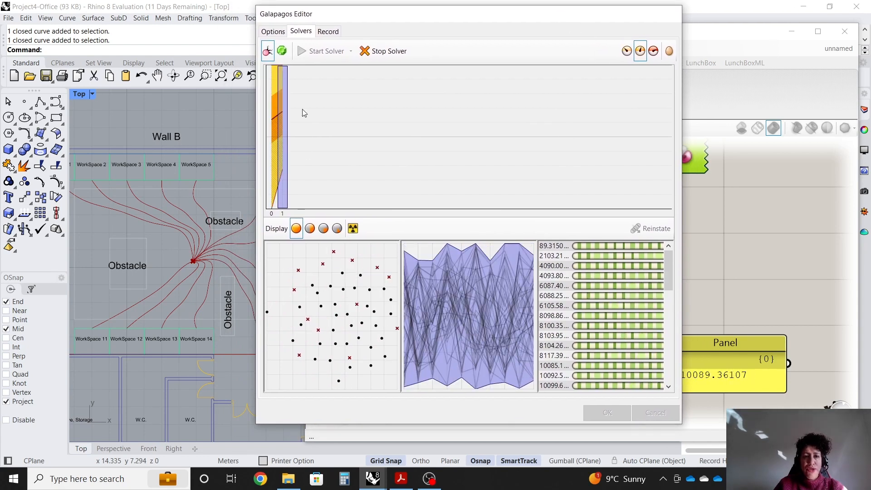
pyautogui.moveTo(543, 15); pyautogui.dragTo(580, 13)
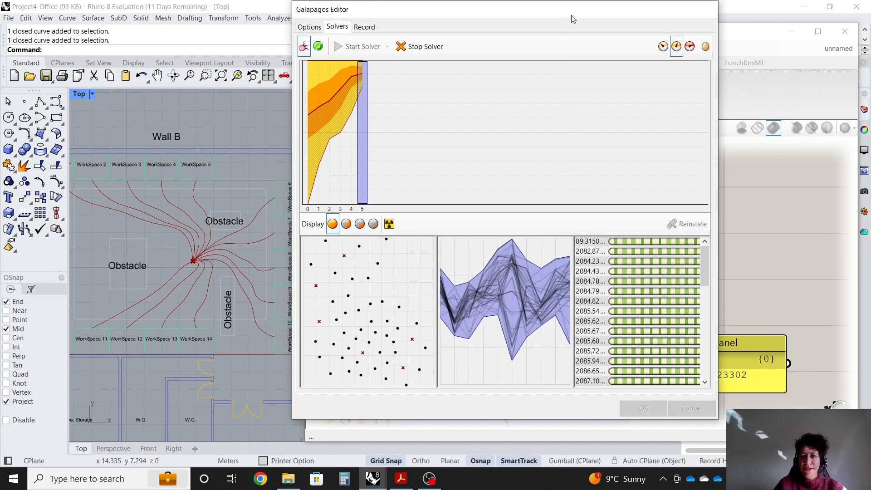
pyautogui.moveTo(573, 17); pyautogui.dragTo(552, 16)
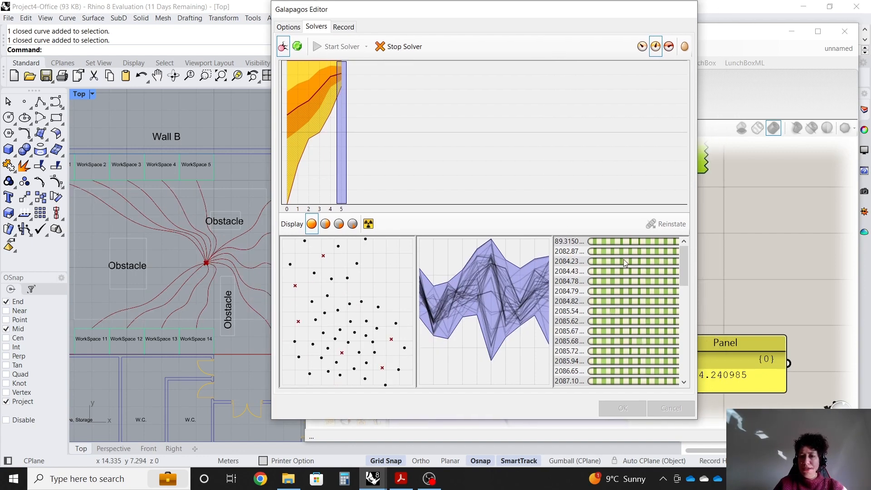
pyautogui.moveTo(602, 17); pyautogui.dragTo(573, 21)
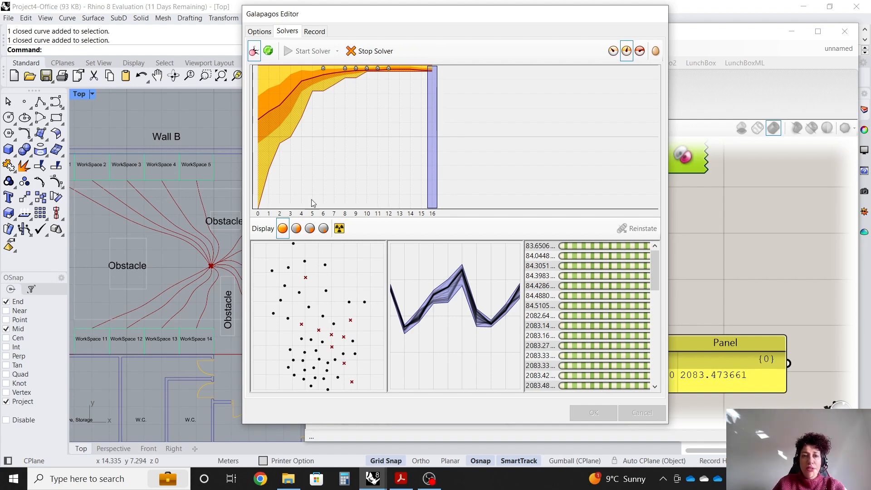
pyautogui.click(370, 51)
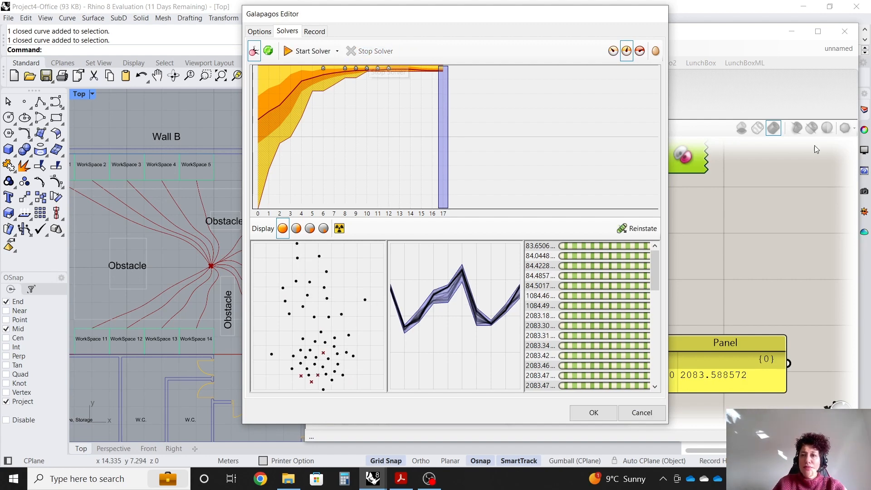
pyautogui.click(593, 413)
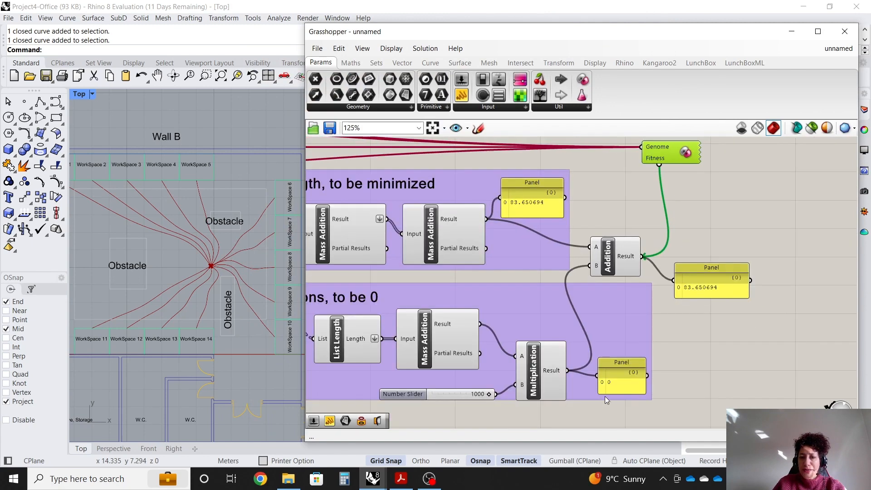
# Examine the fitness result panel and the optimised paths around the obstacles in the viewport.
pyautogui.scroll(1, 605, 396)
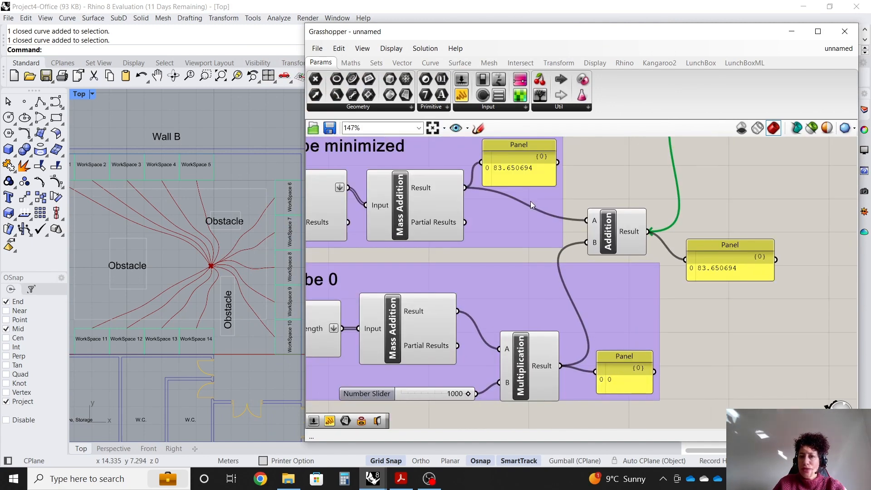
pyautogui.scroll(1, 655, 257)
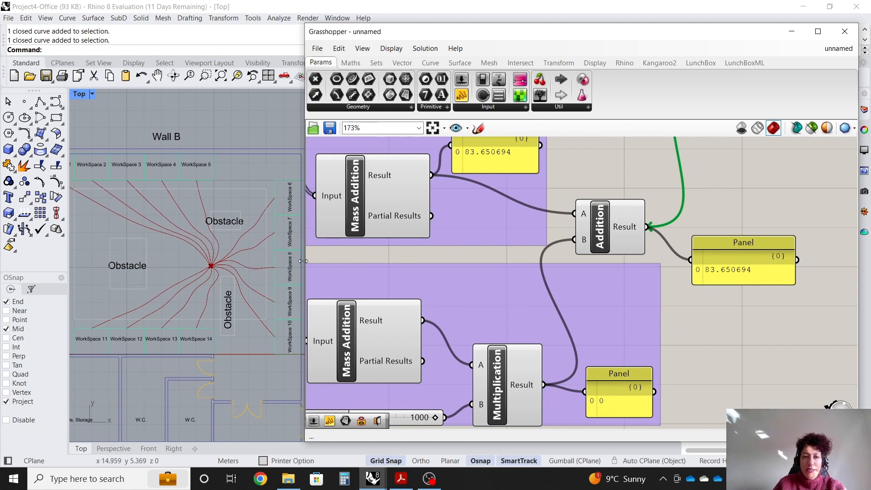
pyautogui.moveTo(305, 267)
pyautogui.mouseDown()
pyautogui.moveTo(389, 270)
pyautogui.moveTo(310, 269)
pyautogui.mouseUp()
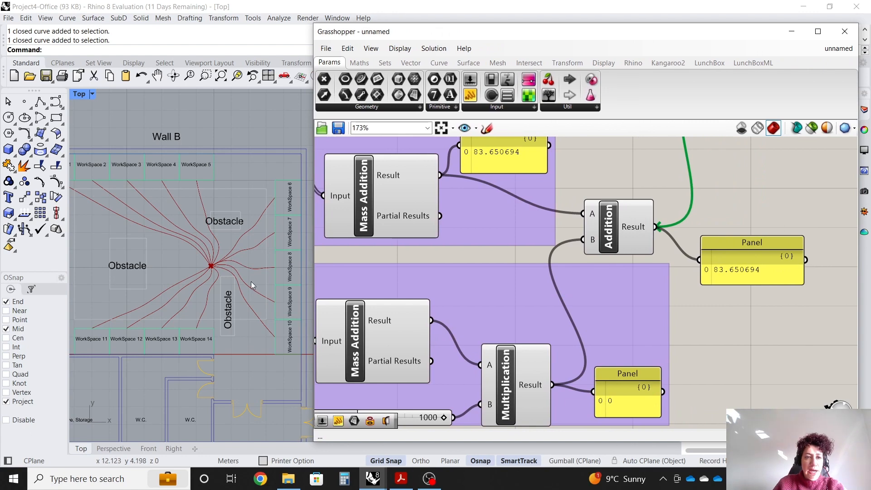
pyautogui.scroll(-2, 252, 280)
pyautogui.scroll(2, 199, 272)
pyautogui.scroll(-1, 221, 263)
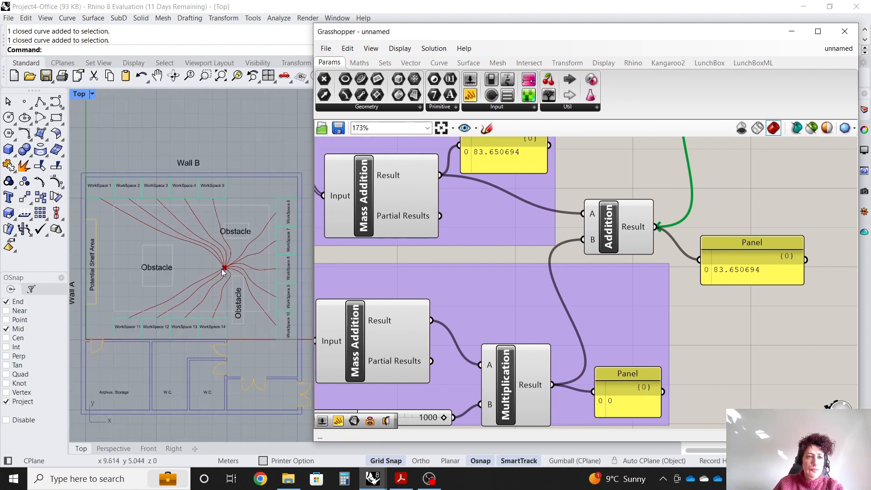
pyautogui.scroll(1, 218, 267)
pyautogui.scroll(-1, 234, 266)
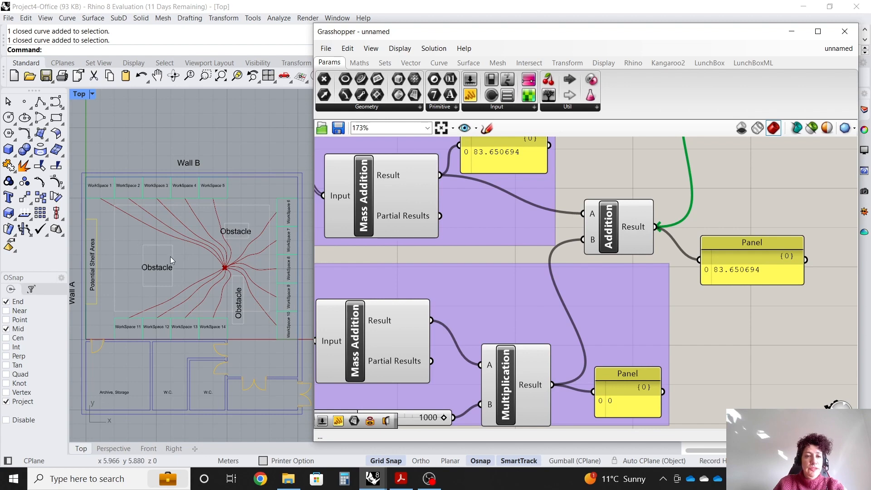
pyautogui.scroll(1, 228, 270)
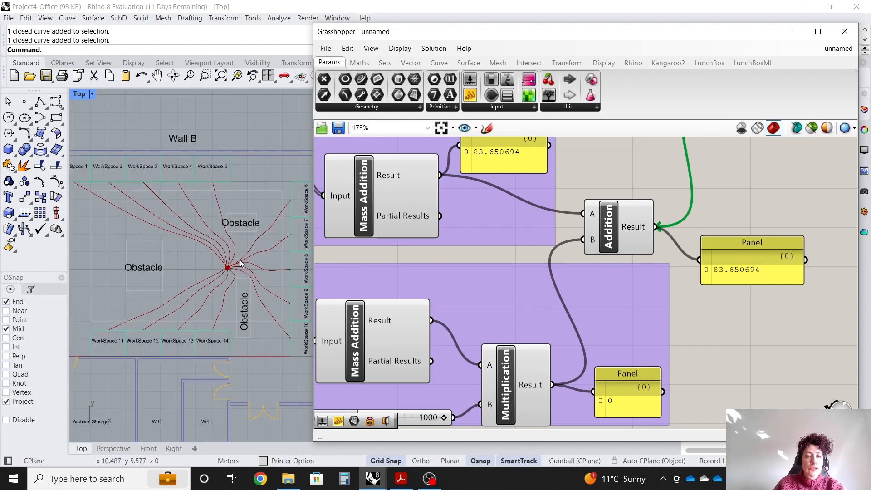
pyautogui.scroll(-1, 229, 271)
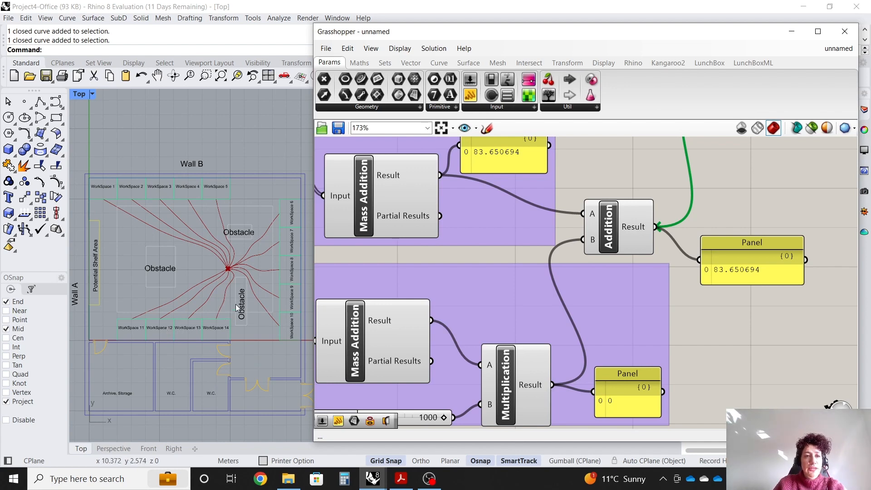
# Review the whole definition and the Galapagos component's genome and fitness connections in the enlarged editor.
pyautogui.scroll(2, 195, 284)
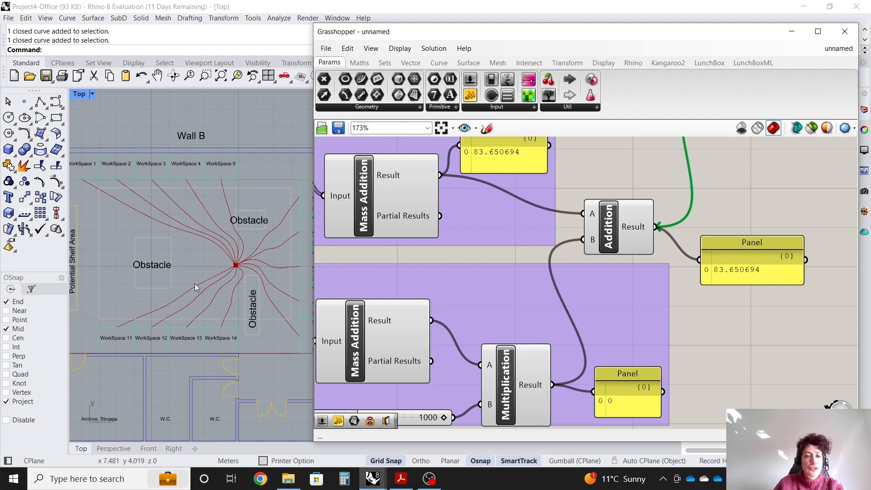
pyautogui.scroll(-1, 195, 284)
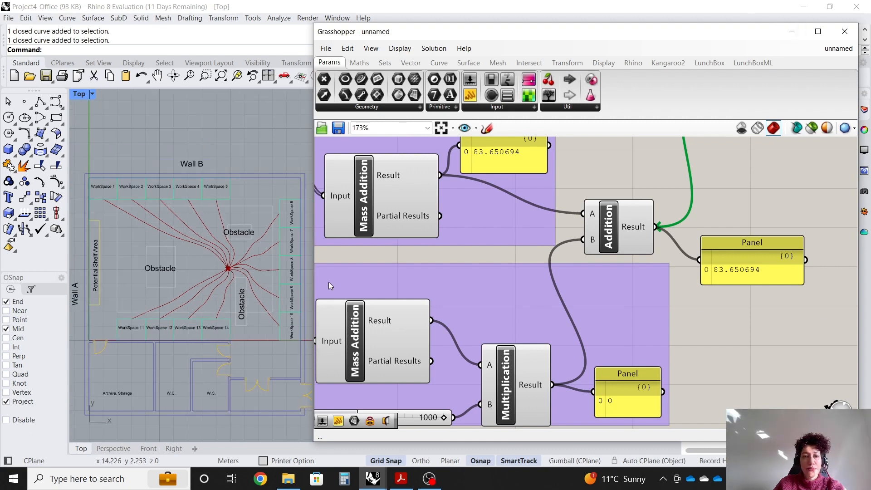
pyautogui.click(817, 32)
pyautogui.scroll(-8, 649, 368)
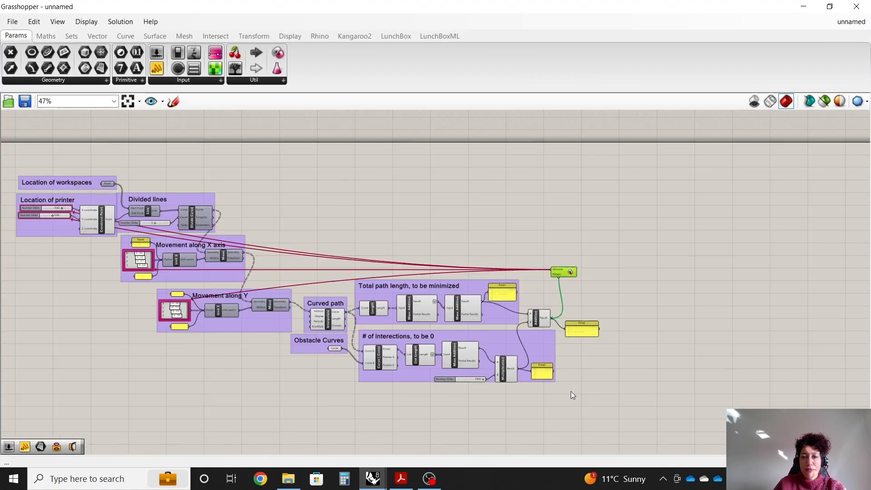
pyautogui.scroll(3, 258, 338)
pyautogui.click(190, 344)
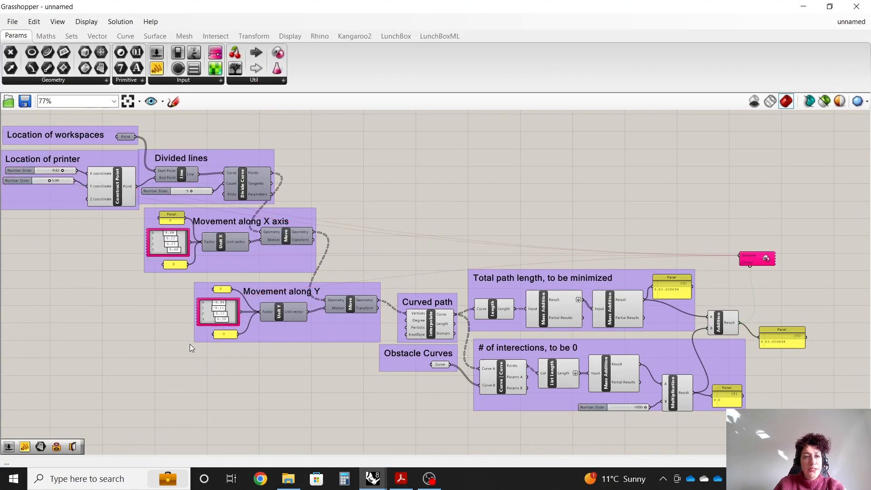
pyautogui.click(762, 258)
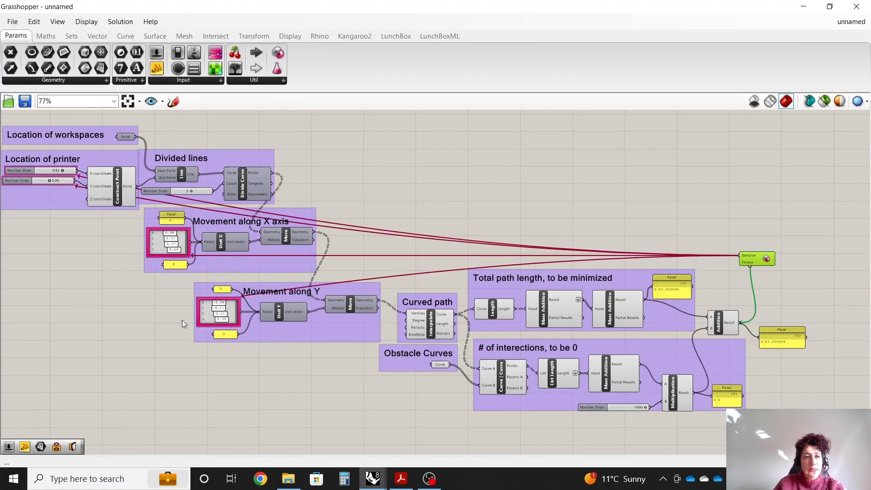
pyautogui.scroll(1, 187, 322)
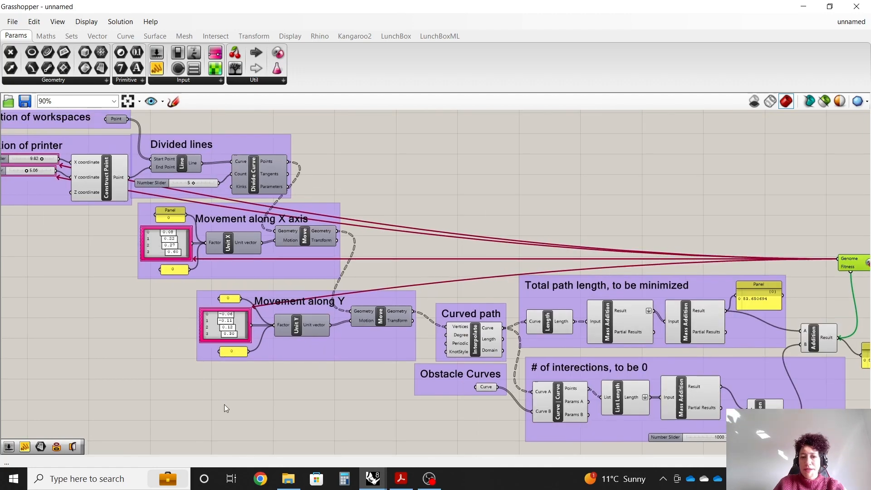